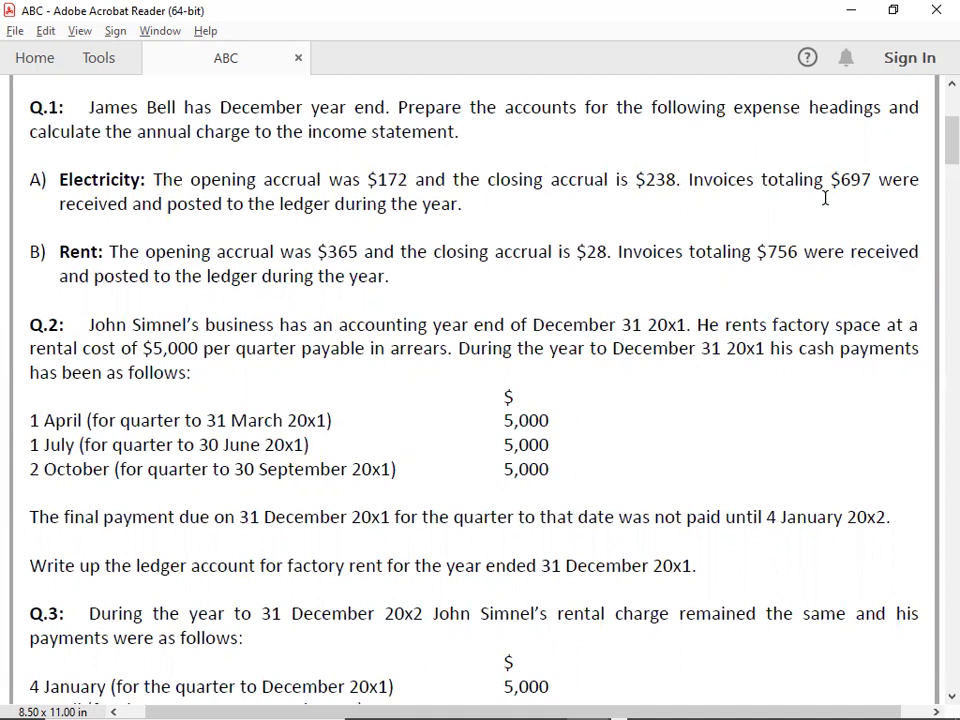
- Switch to the ACCRUALS & PREPAYMENTS workbook in Excel and title the blank Q.1 T-account ELECTRICITY in cell E5239
key("alt+Tab")
key("Up")
key("Up")
key("Up")
key("Up")
key("Up")
key("Up")
key("Up")
key("Up")
key("Up")
key("Up")
key("Up")
key("Up")
key("Up")
key("Left")
key("Left")
key("Left")
key("Left")
key("Left")
key("Up")
key("Up")
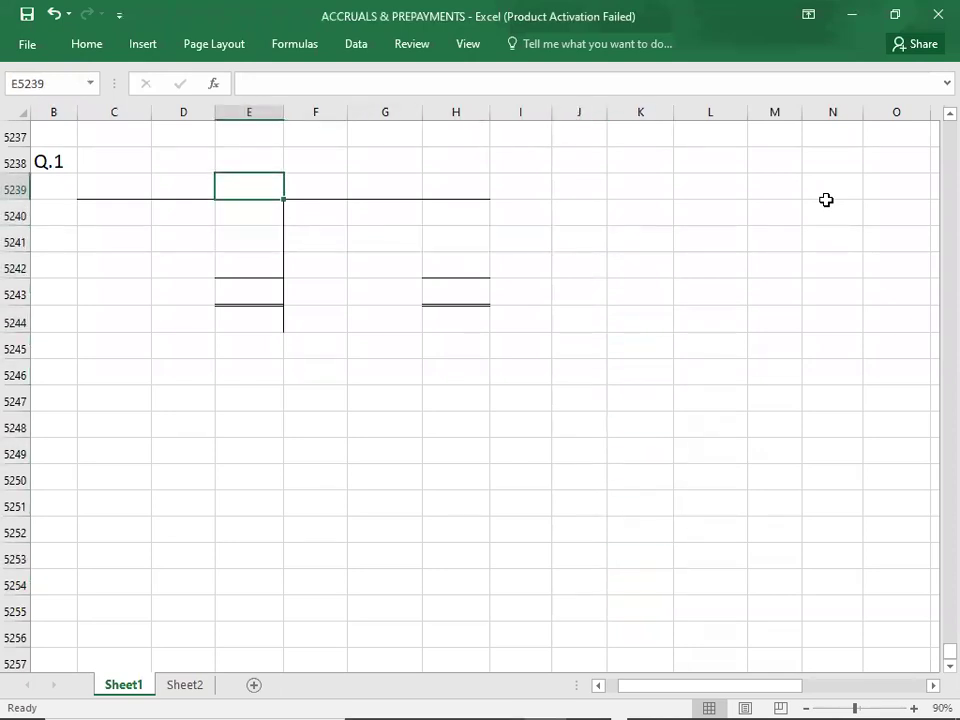
type("ELECTRICITY")
key("Return")
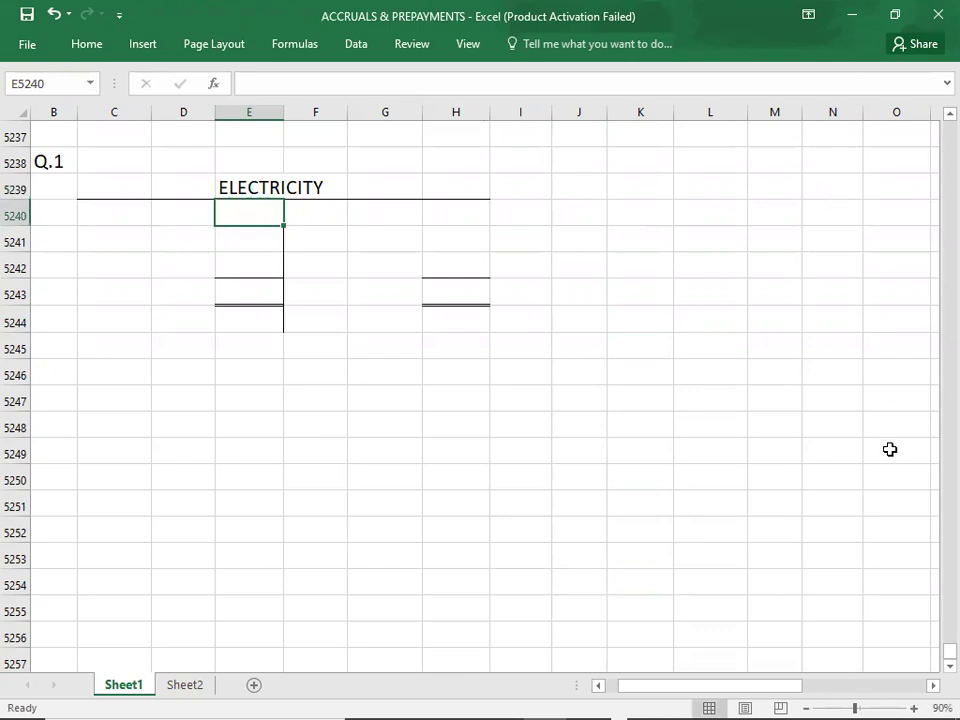
- Check the electricity opening accrual in the question PDF and enter it in Excel as B/D 172 in G5240:H5240
key("alt+Tab")
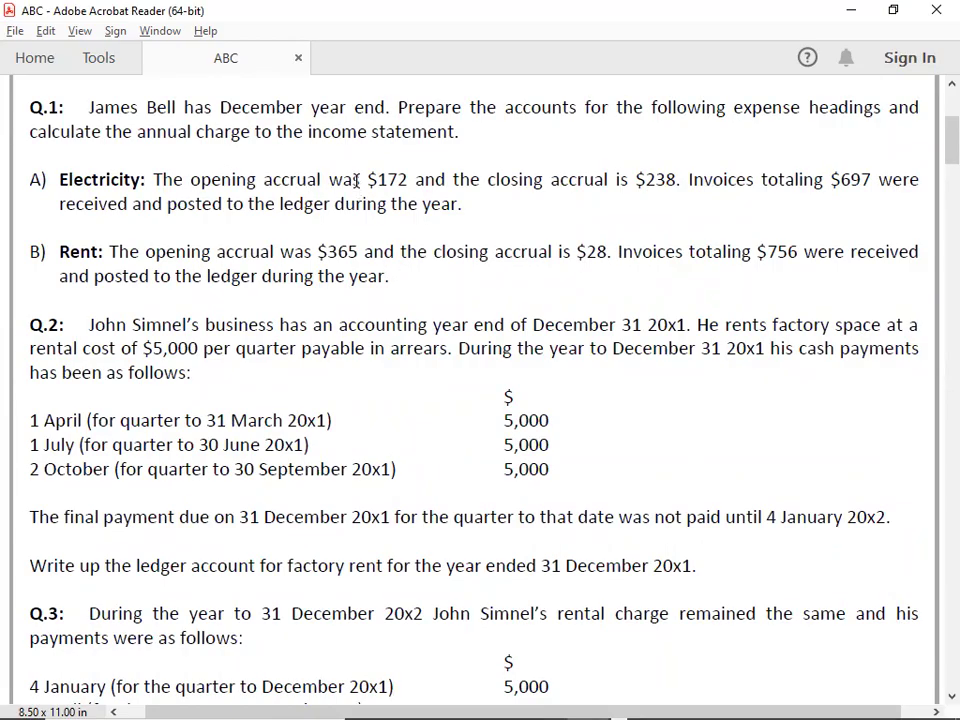
key("alt+Tab")
key("Right")
key("Right")
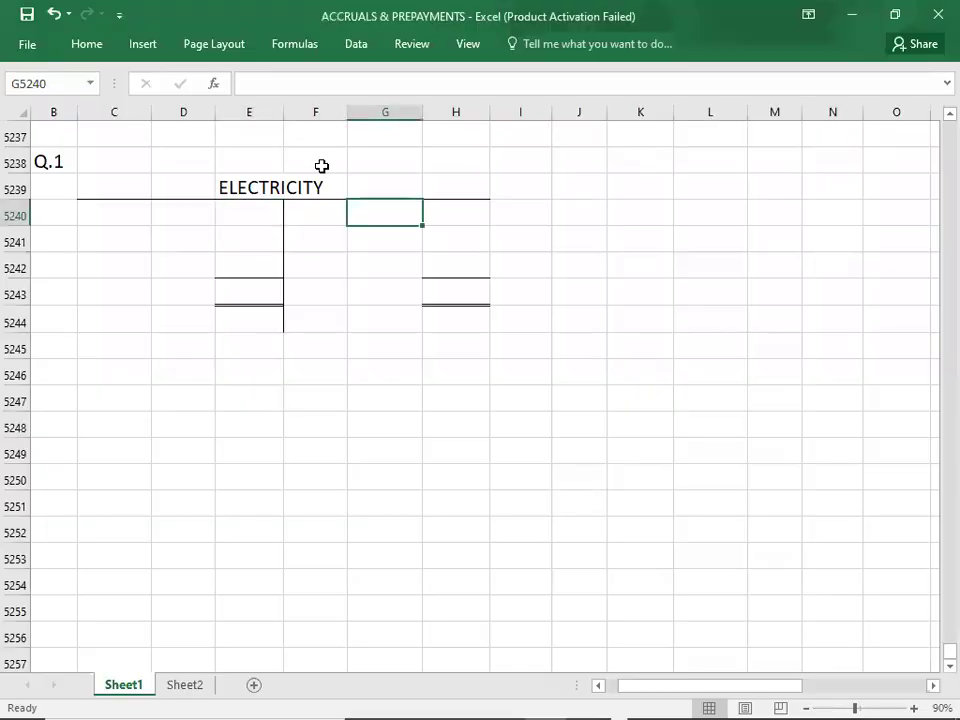
type("B/D")
key("Tab")
type("172")
key("Return")
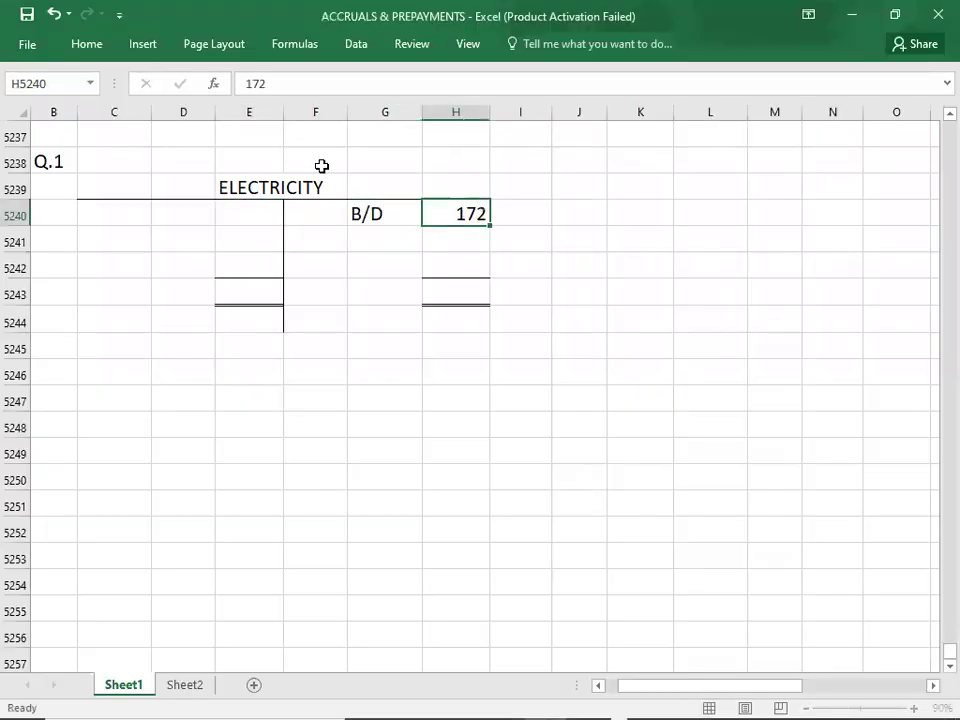
- Check the electricity closing accrual in the question PDF and enter it in Excel as C/D 238 in D5242:E5242
key("alt+Tab")
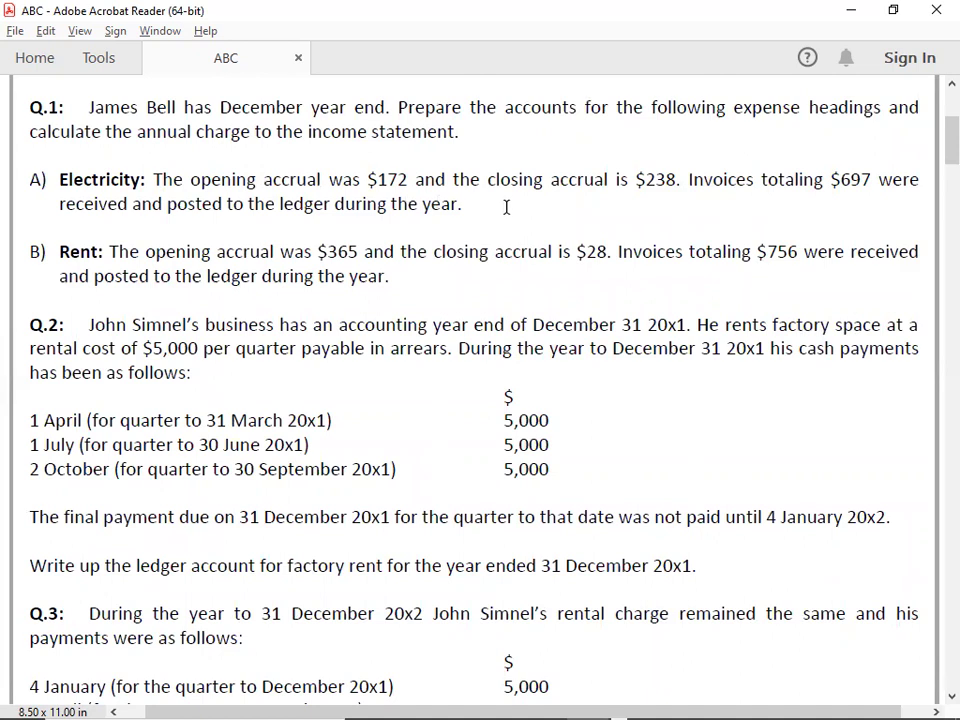
key("alt+Tab")
key("Left")
key("Left")
key("Left")
key("Down")
type("C/D")
key("Tab")
type("238")
key("Return")
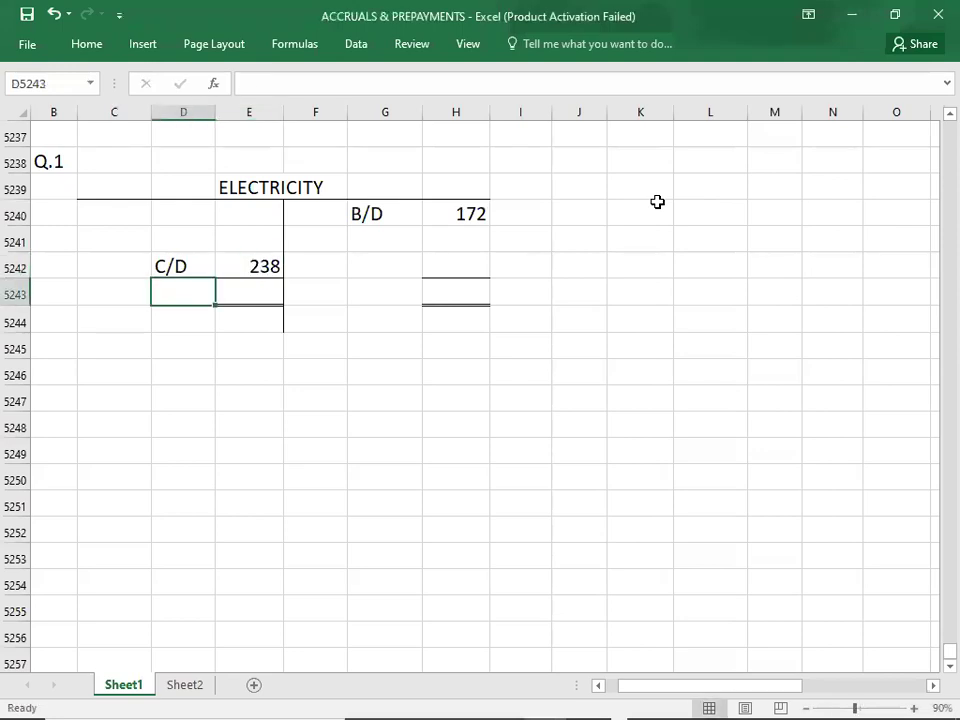
- Check the electricity invoices in the question PDF and enter them in Excel as CASH 697 in D5240:E5240
key("alt+Tab")
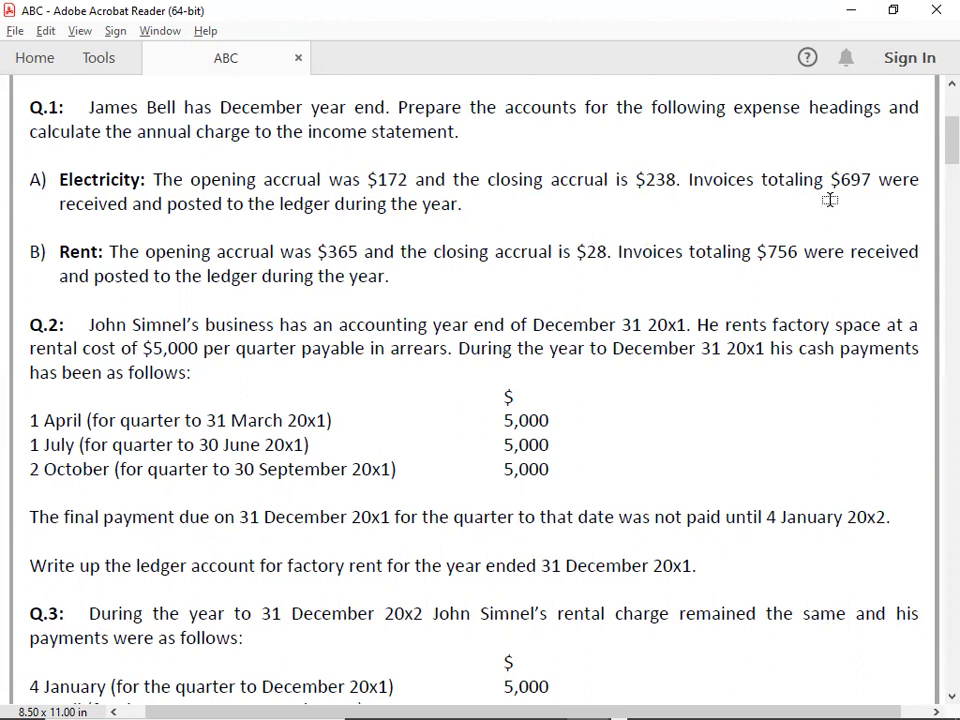
key("alt+Tab")
key("Up")
key("Up")
key("Up")
key("Right")
type("697")
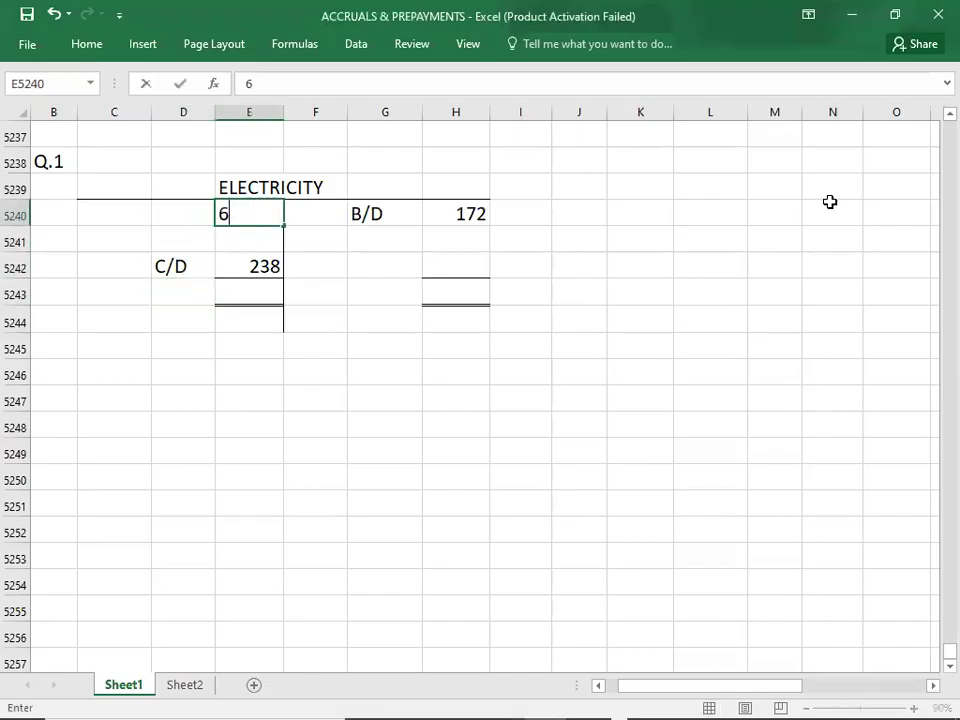
key("Left")
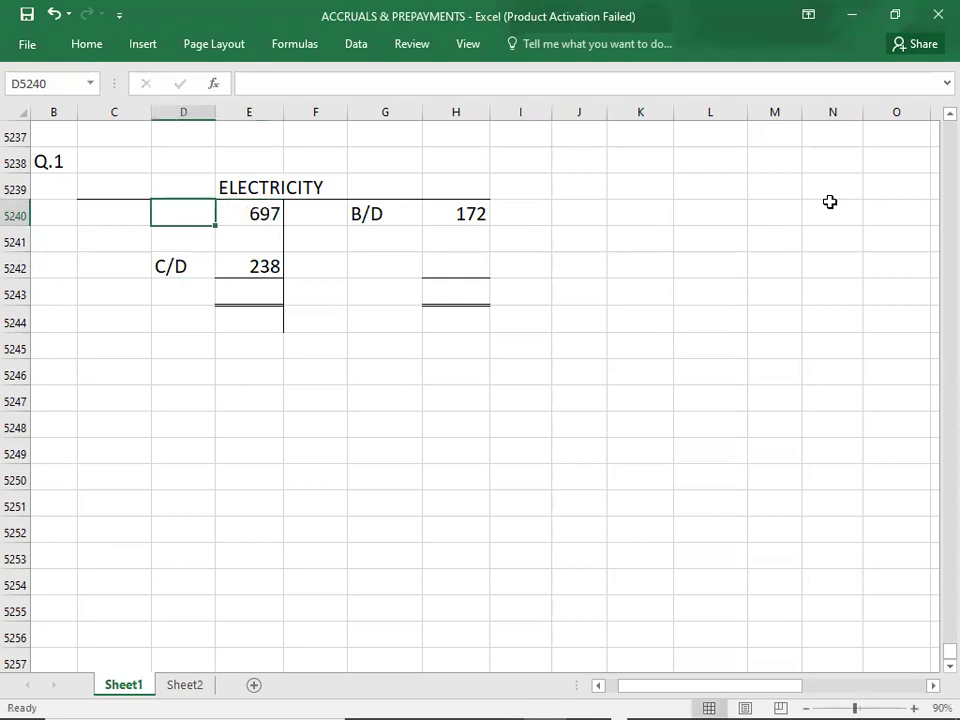
key("alt+Tab")
key("alt+Tab")
type("CASH")
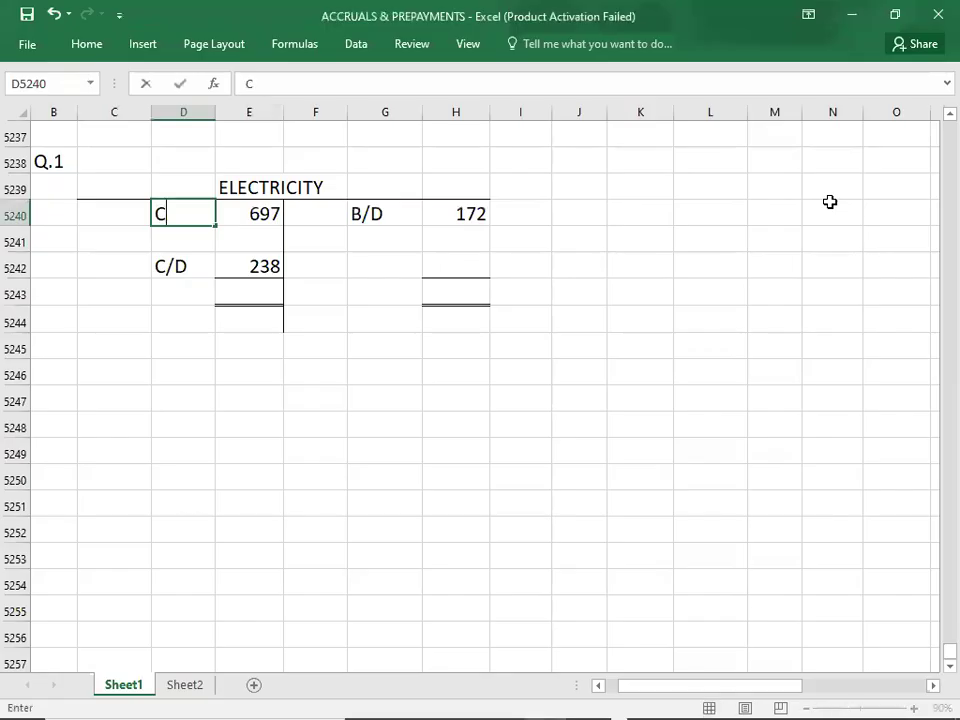
key("Return")
key("Return")
key("Return")
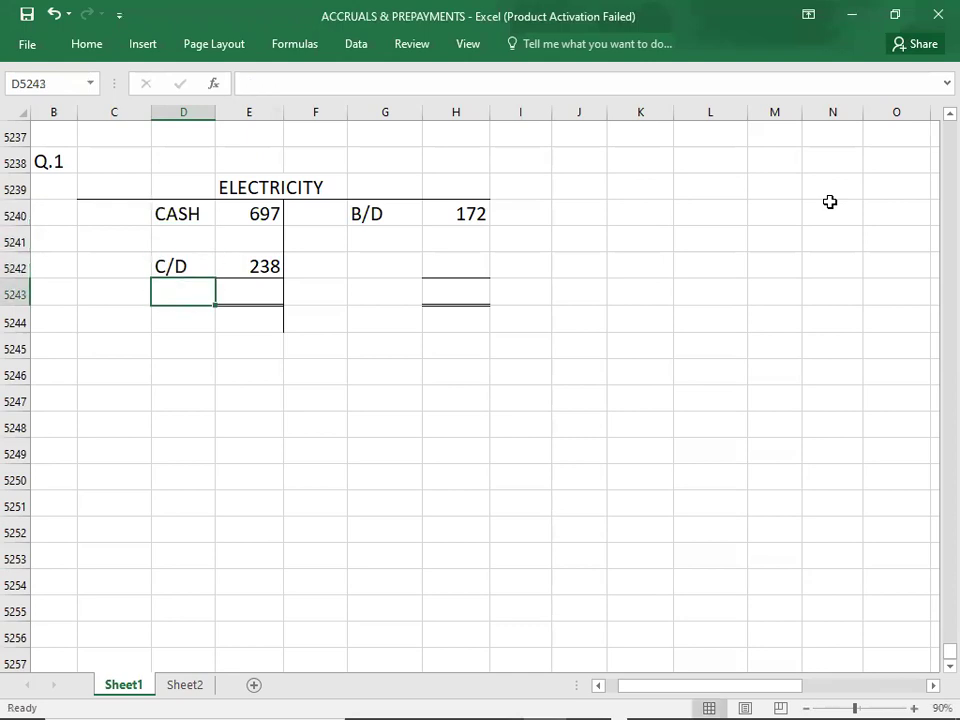
- Add up the electricity account's debit entries and enter 935 as the total on both sides, in E5243 and H5243
key("Right")
key("Up")
key("Up")
key("Up")
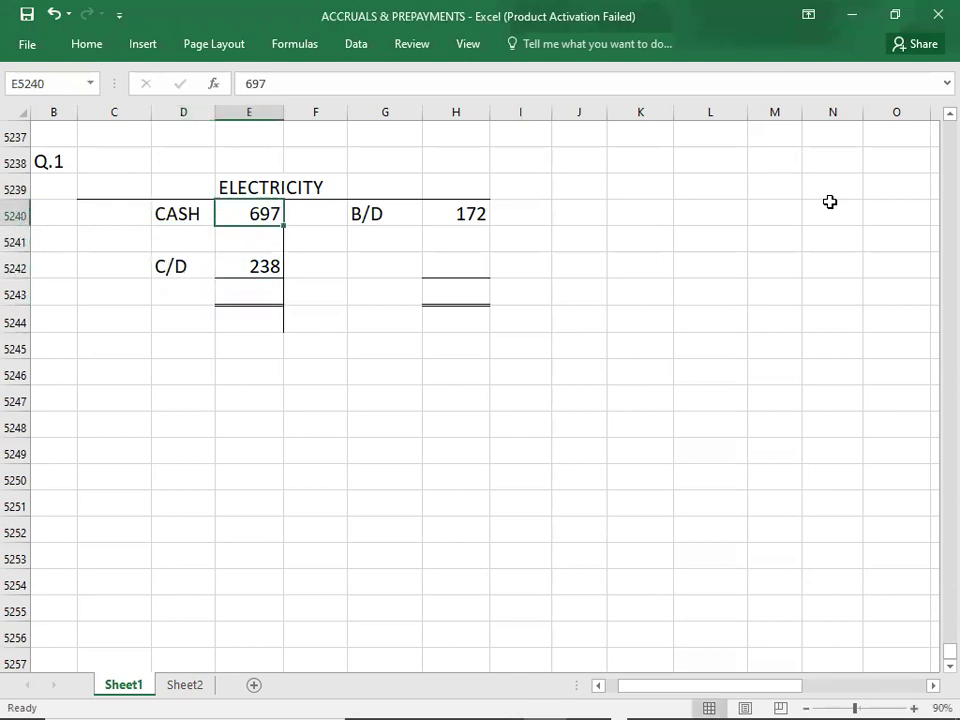
key("shift+Down")
key("shift+Down")
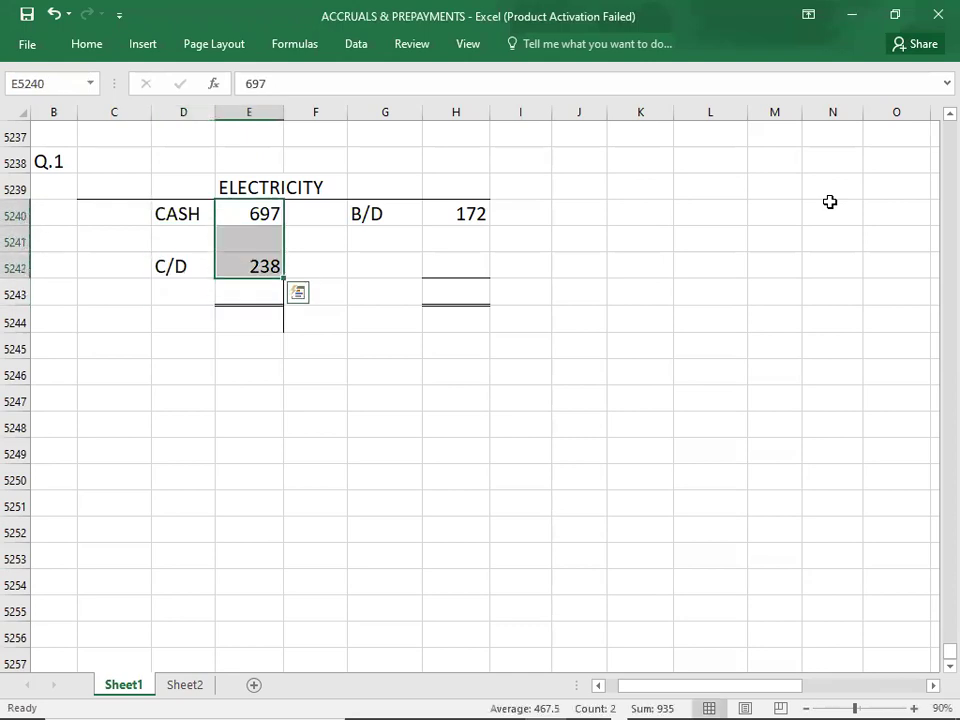
key("Down")
key("Down")
key("Down")
type("935")
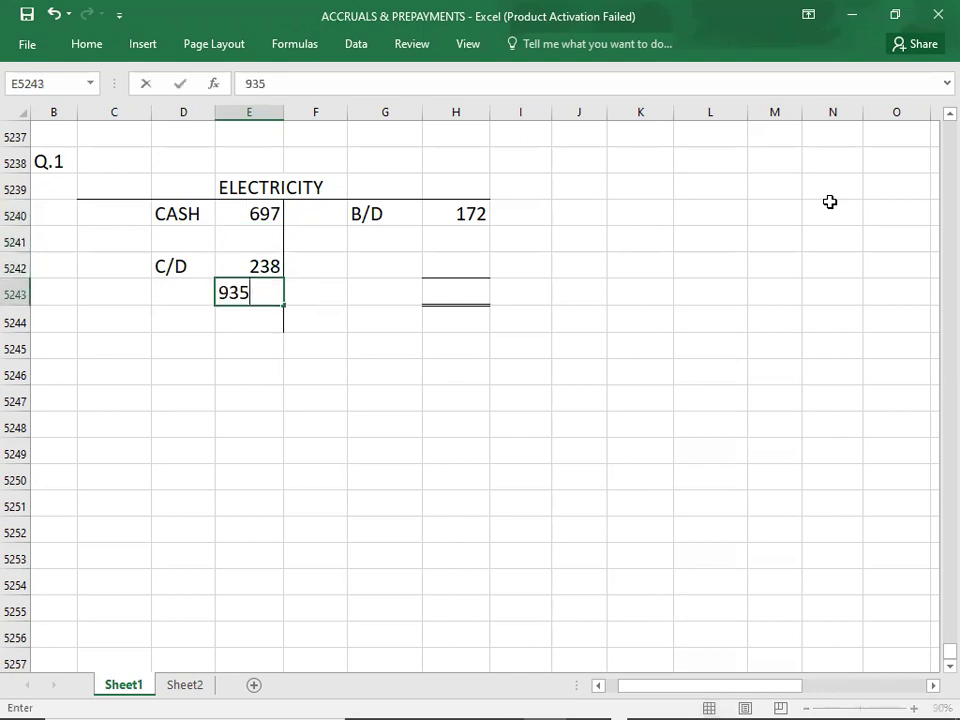
key("Right")
key("Right")
key("Right")
type("935")
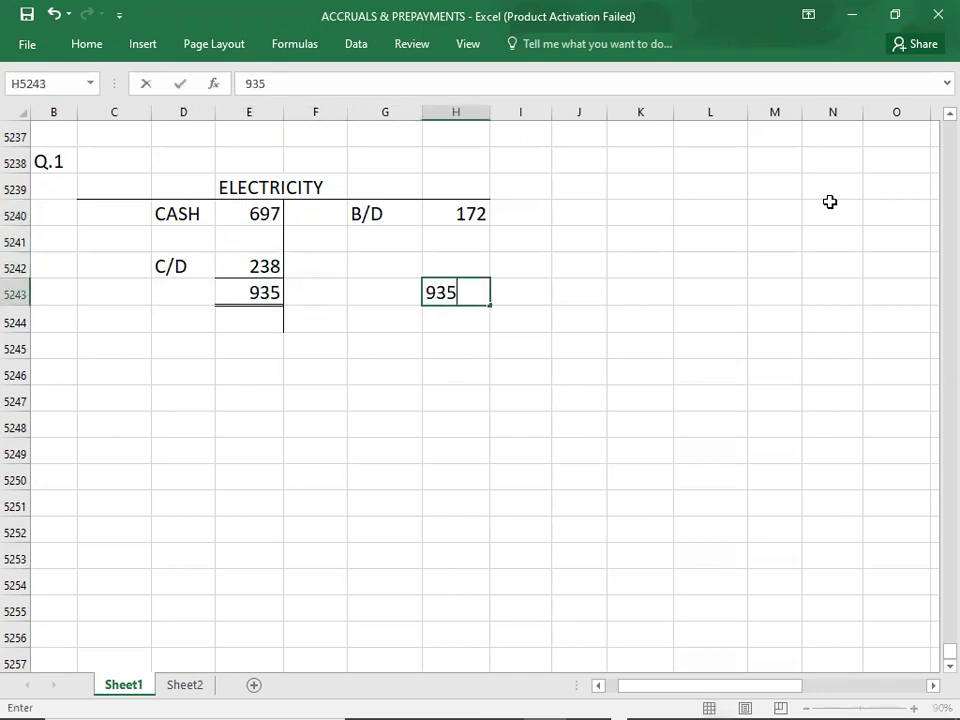
- Label the balancing entry on the electricity account's credit side I.S. in cell G5242
key("Up")
key("Left")
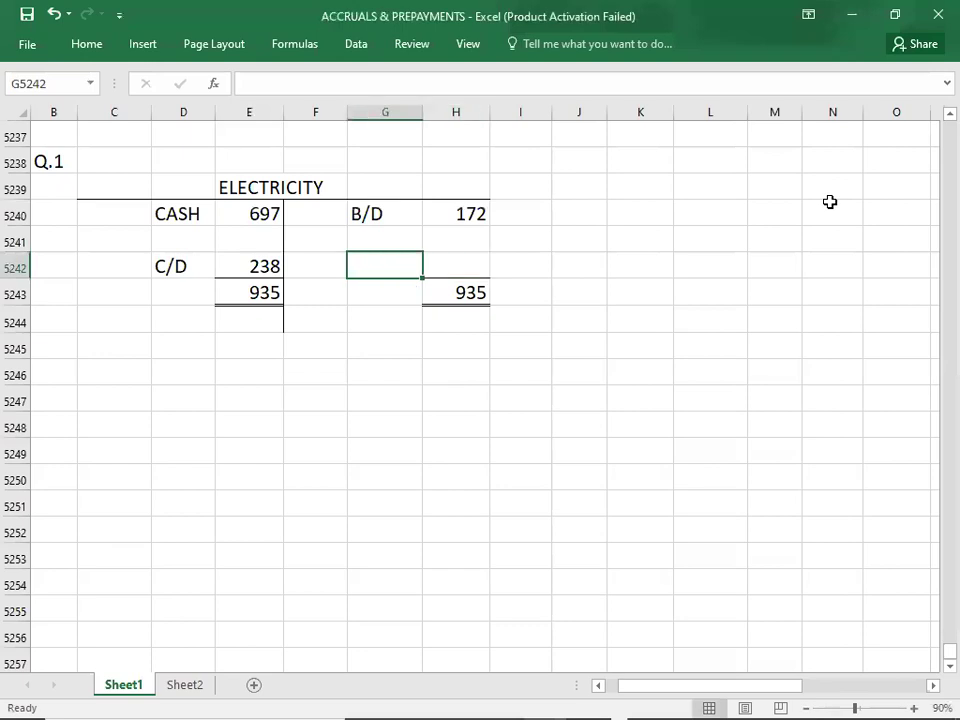
type("I.S.")
key("Right")
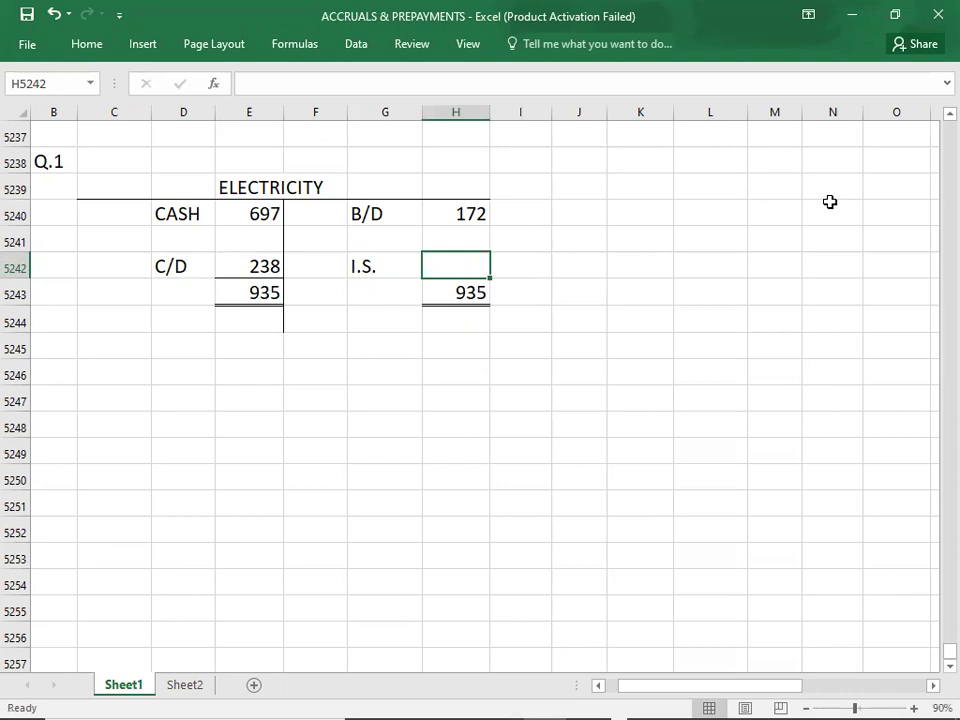
type("77")
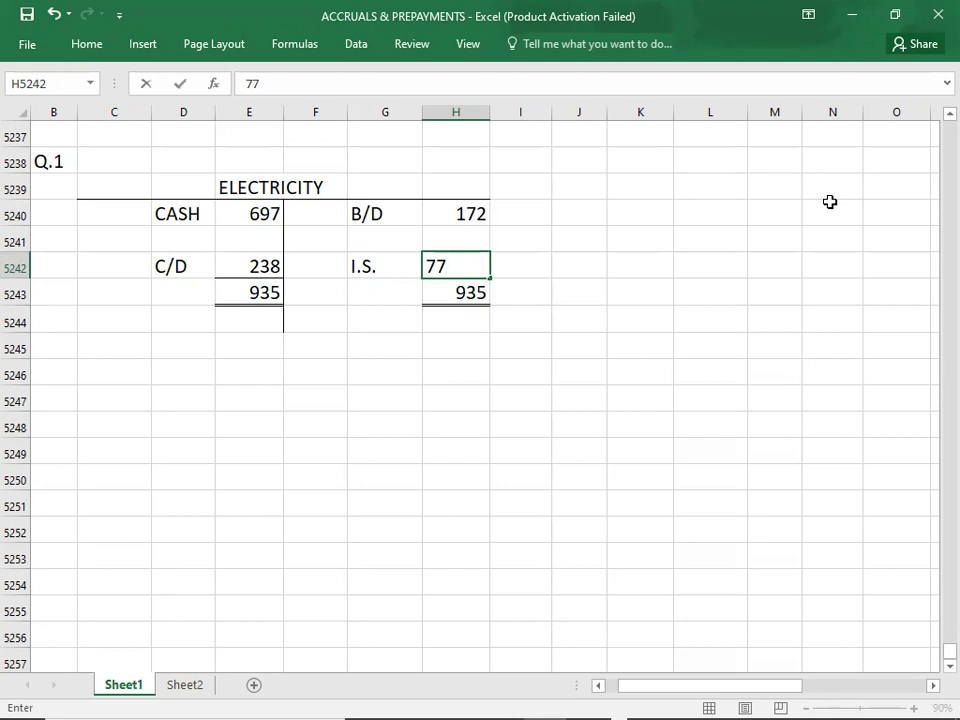
key("BackSpace")
key("BackSpace")
left_click(661, 700)
left_click(207, 451)
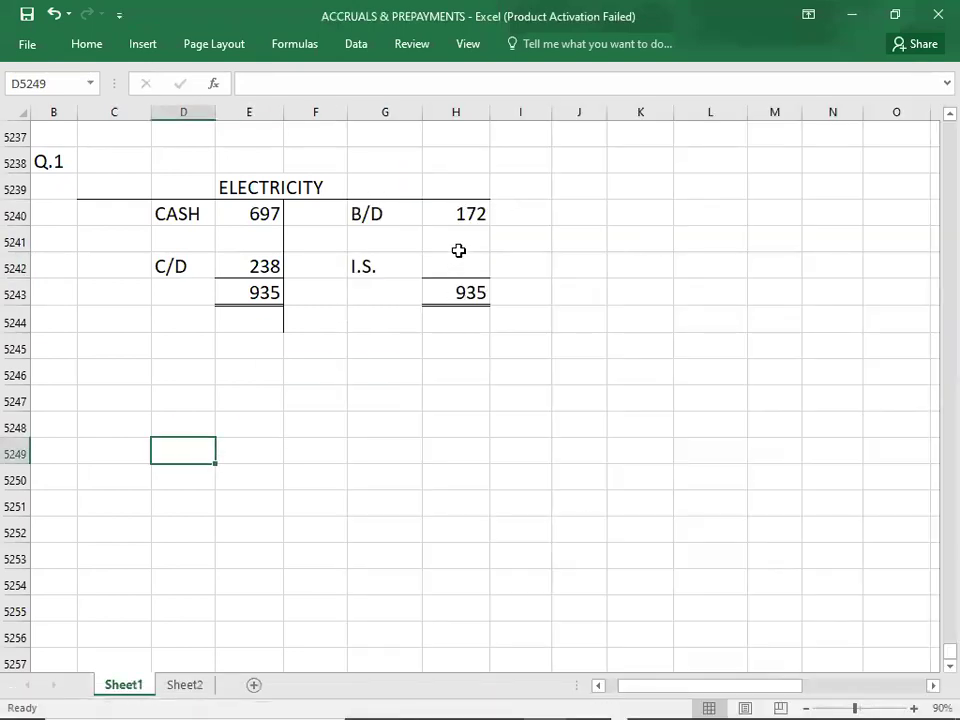
- Enter 763 in H5242 as the electricity charge to the income statement
left_click(459, 264)
type("763")
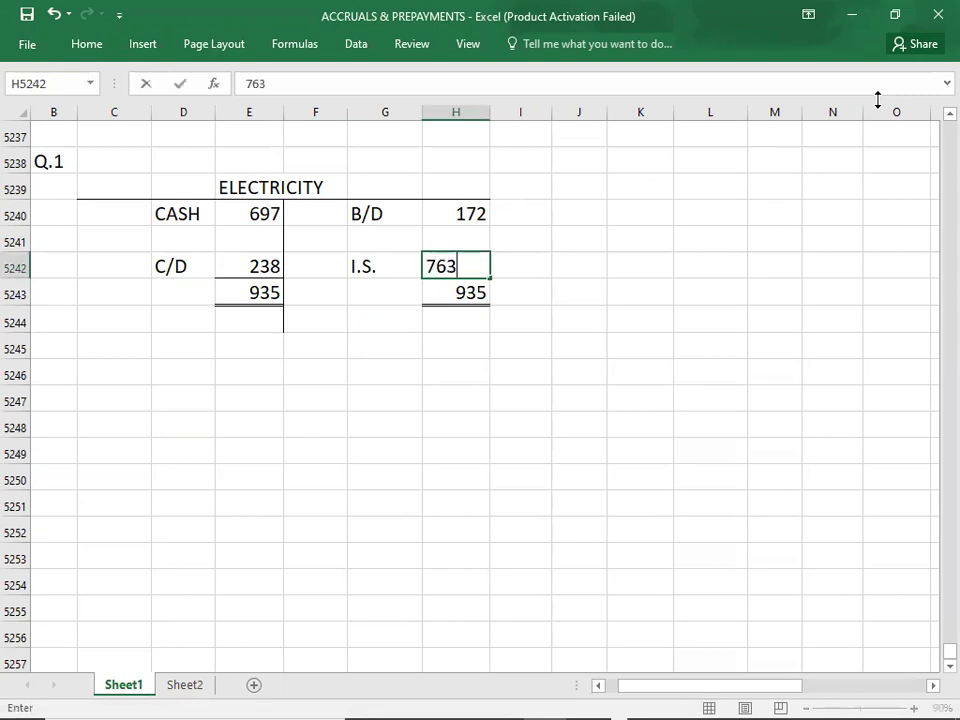
key("Return")
key("Return")
key("Return")
key("Return")
key("Return")
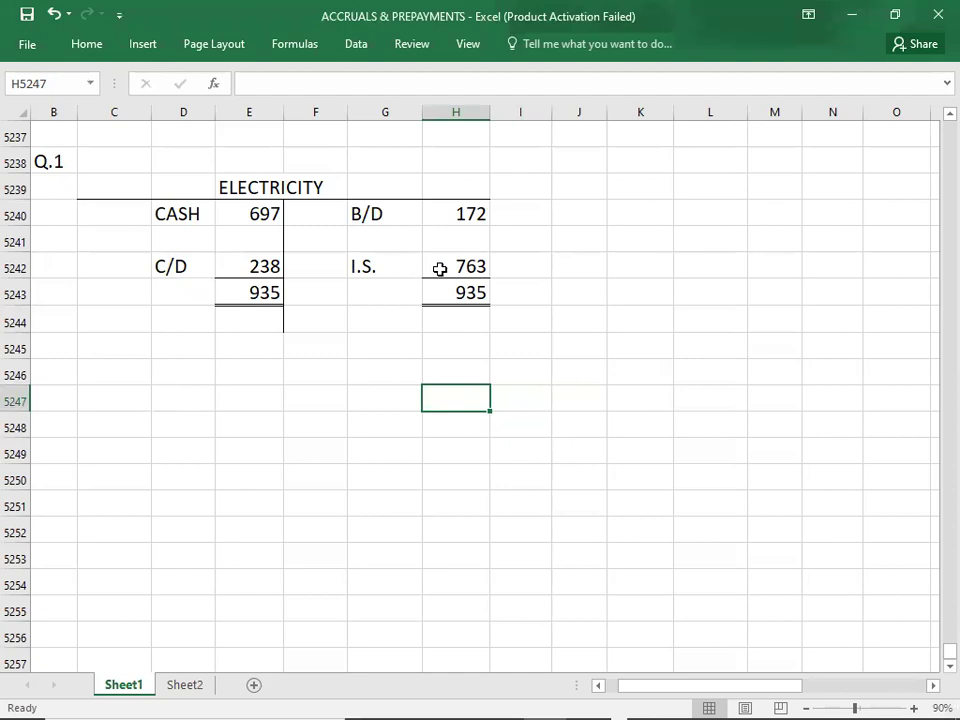
- Copy the whole electricity T-account, C5239:H5244, and paste the copy below it starting at C5246
left_click(98, 181)
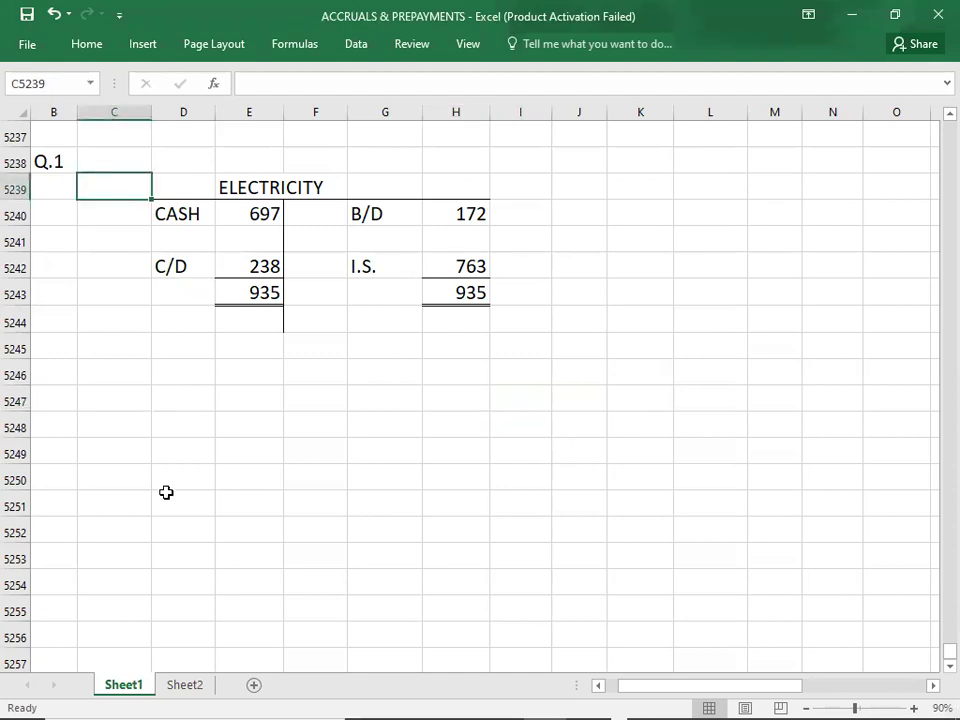
key("shift+Right")
key("shift+Right")
key("shift+Right")
key("shift+Right")
key("shift+Right")
key("shift+Down")
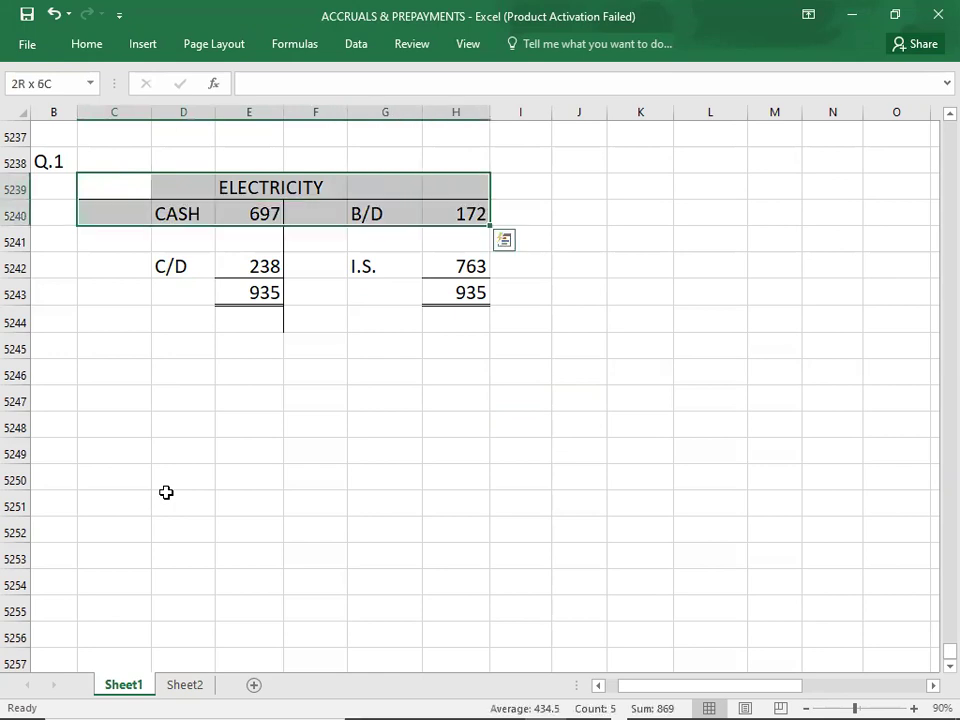
key("shift+Down")
key("shift+Down")
key("shift+Down")
key("shift+Down")
key("ctrl+c")
key("Down")
key("Down")
key("Down")
key("Down")
key("Down")
key("Down")
key("Down")
key("Down")
key("Up")
key("ctrl+v")
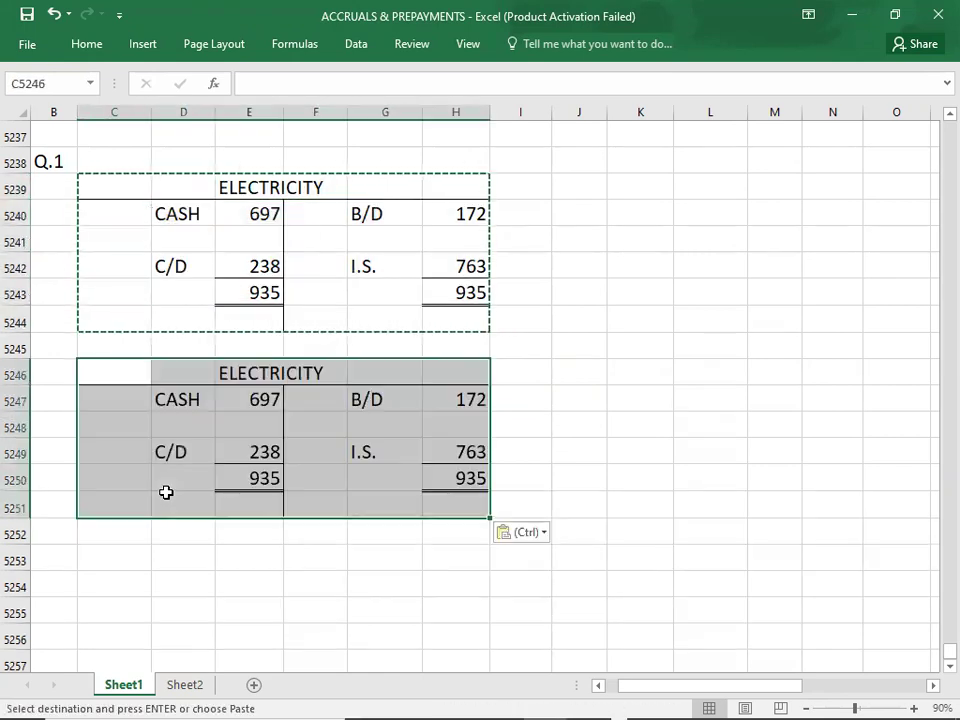
- Clear the contents of the copied T-account and, after checking the question PDF, title it RENT in cell E5246
key("Delete")
key("Right")
key("Right")
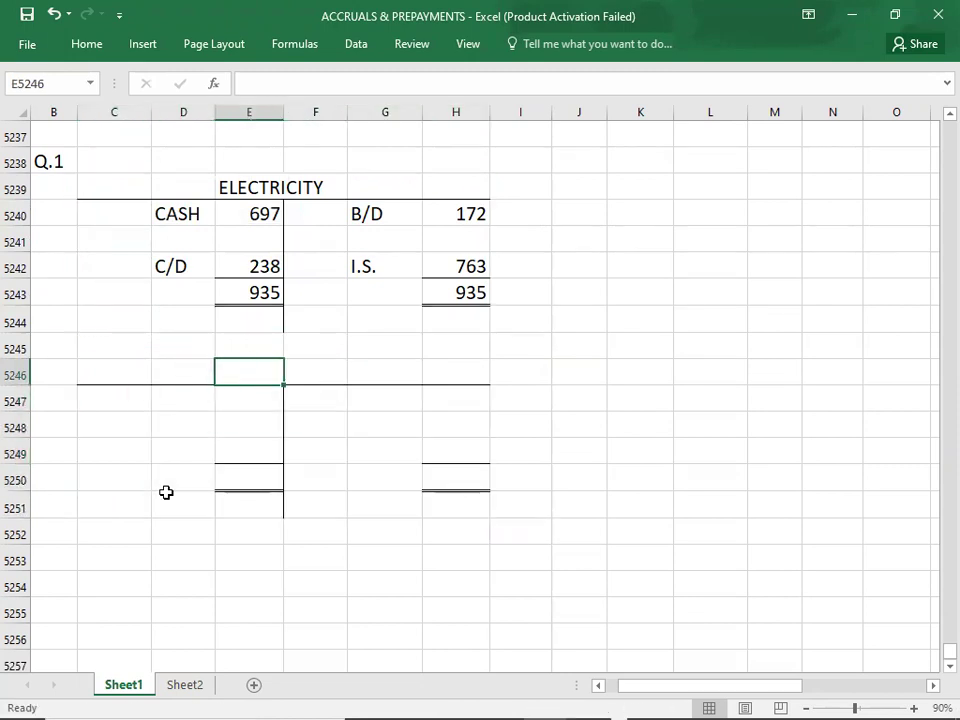
key("alt+Tab")
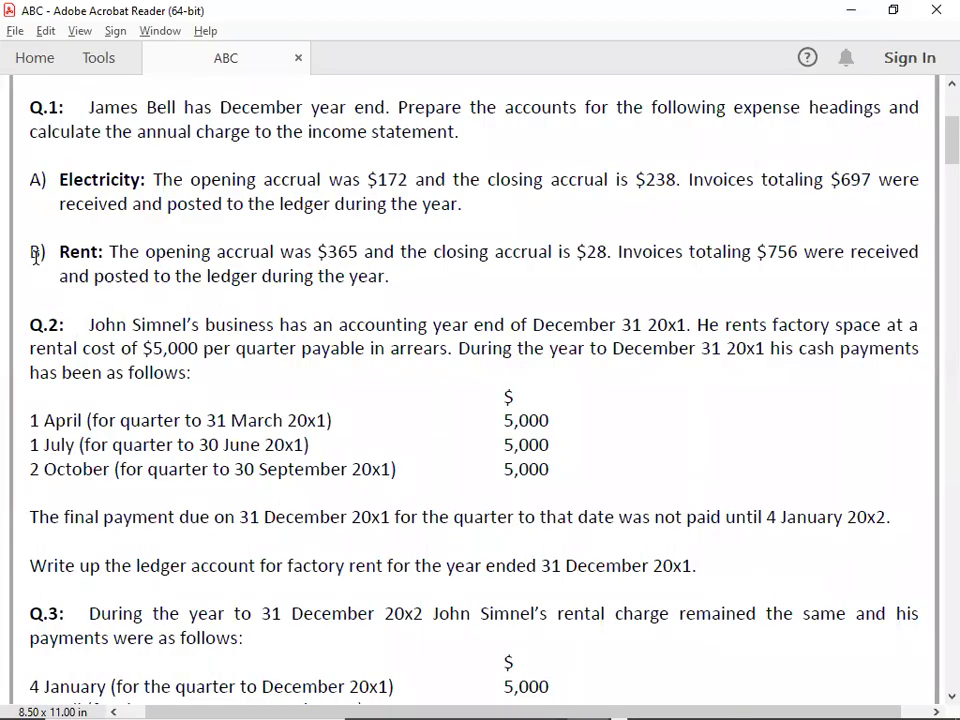
key("alt+Tab")
type("RENT")
key("Return")
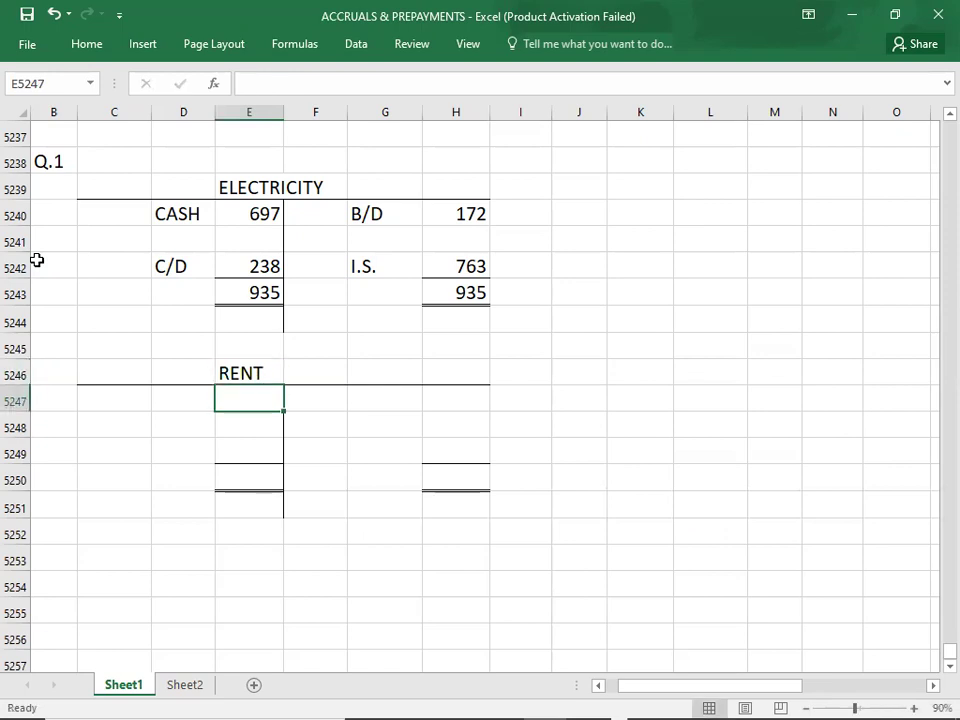
- Check the rent opening accrual in the question PDF and enter it in Excel as B/D 365 in G5247:H5247
key("alt+Tab")
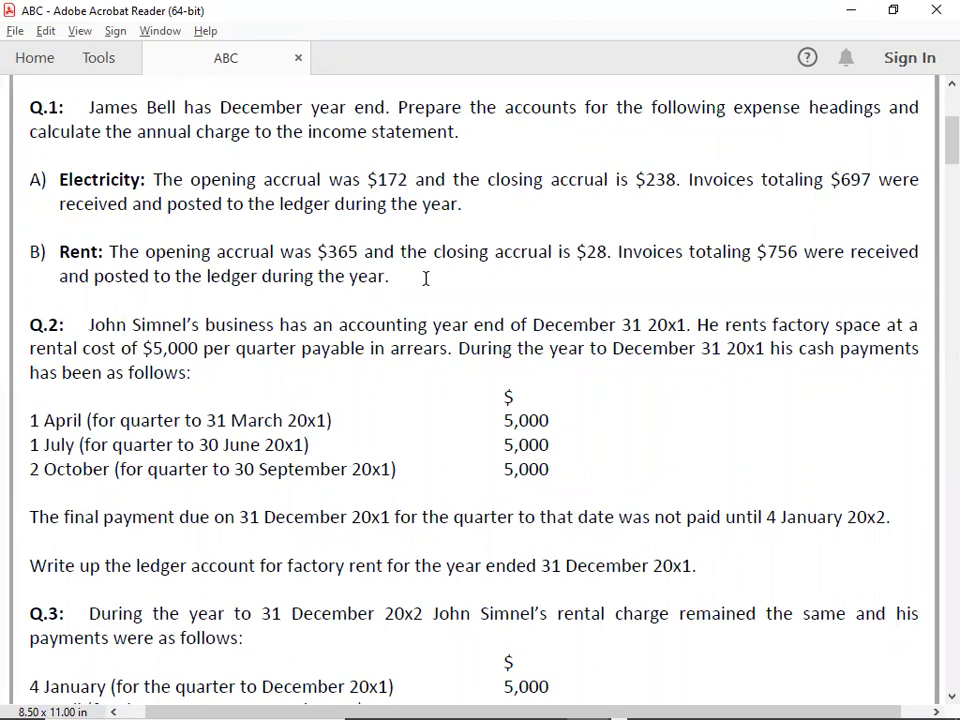
key("alt+Tab")
key("Right")
key("Right")
type("B/D")
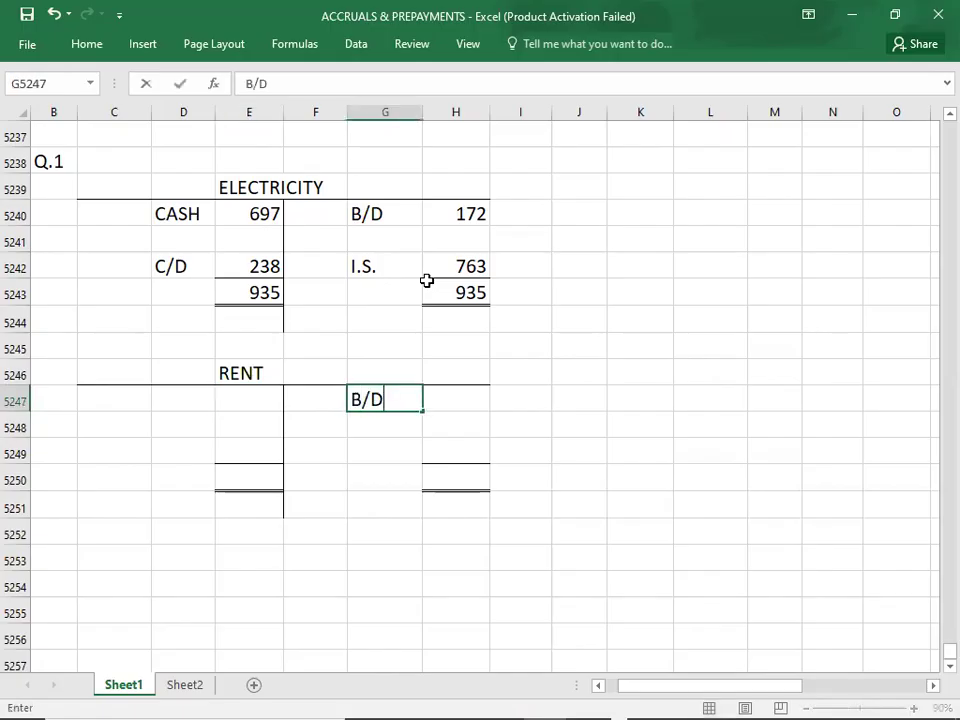
key("Tab")
type("365")
key("Return")
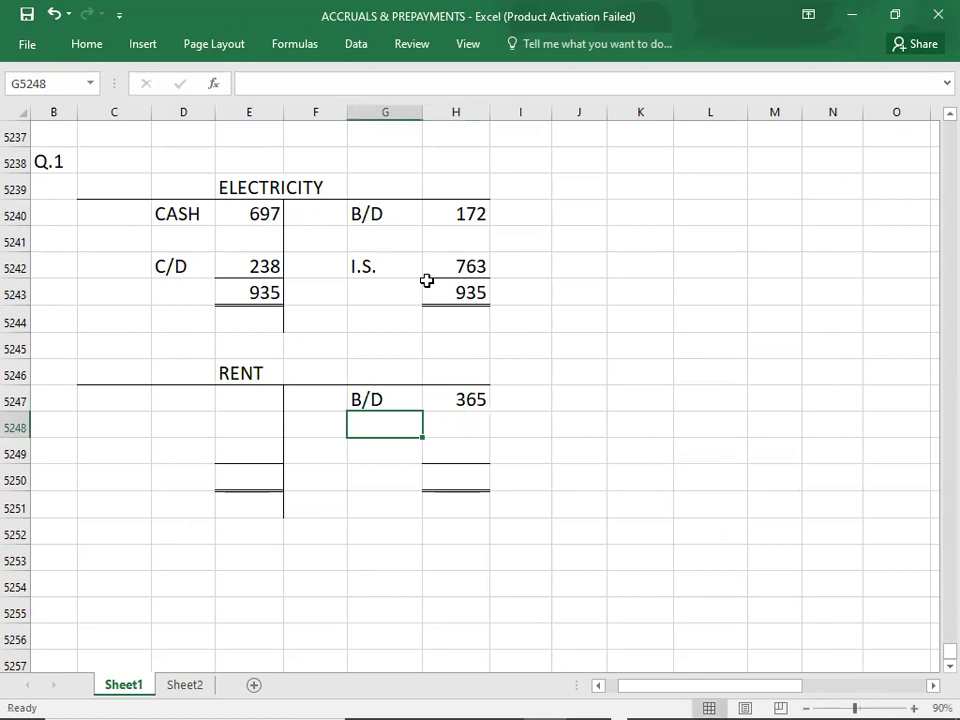
- Check the rent closing accrual in the question PDF and enter it in Excel as C/D 28 in D5249:E5249
key("alt+Tab")
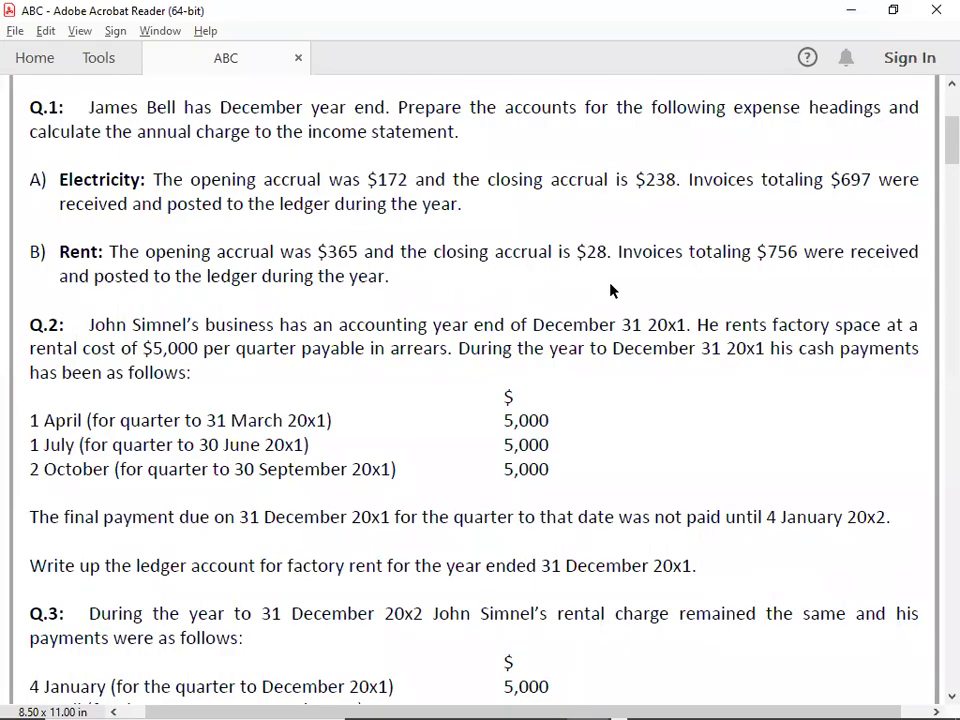
key("alt+Tab")
key("Left")
key("Left")
key("Down")
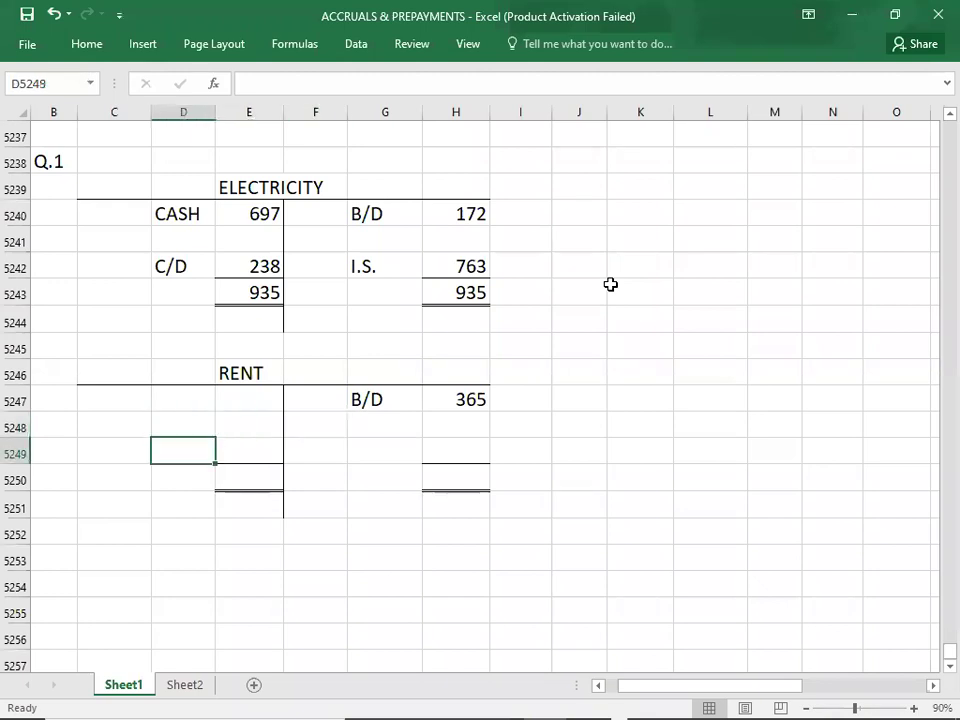
type("C/D")
key("Tab")
type("28")
key("Return")
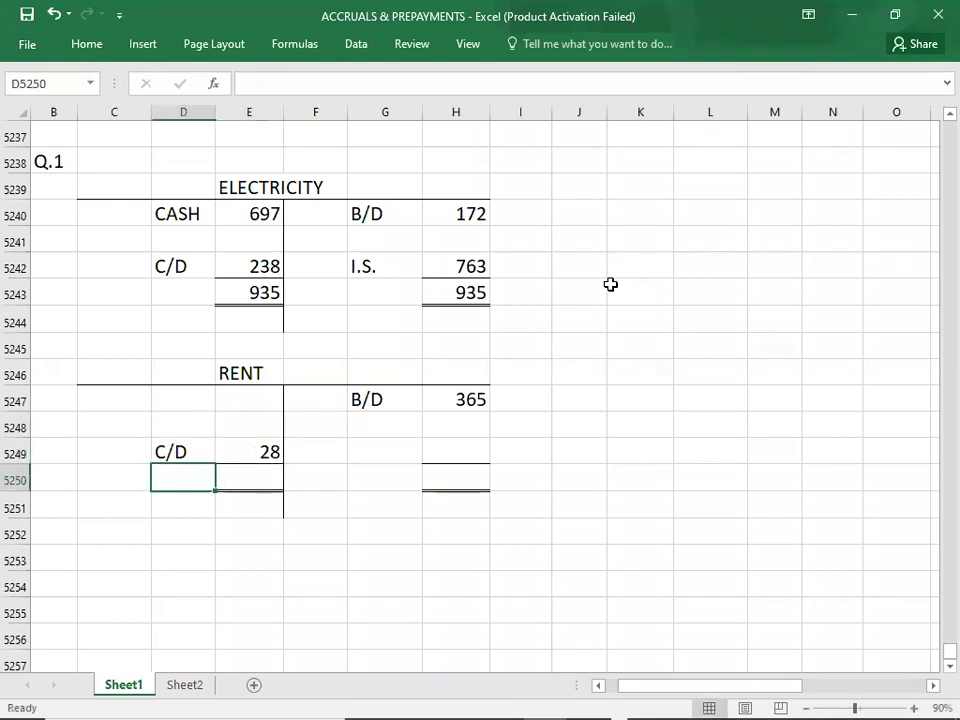
- Check the rent invoices total in the question PDF and enter it in Excel as CASH 756 in D5247:E5247
key("alt+Tab")
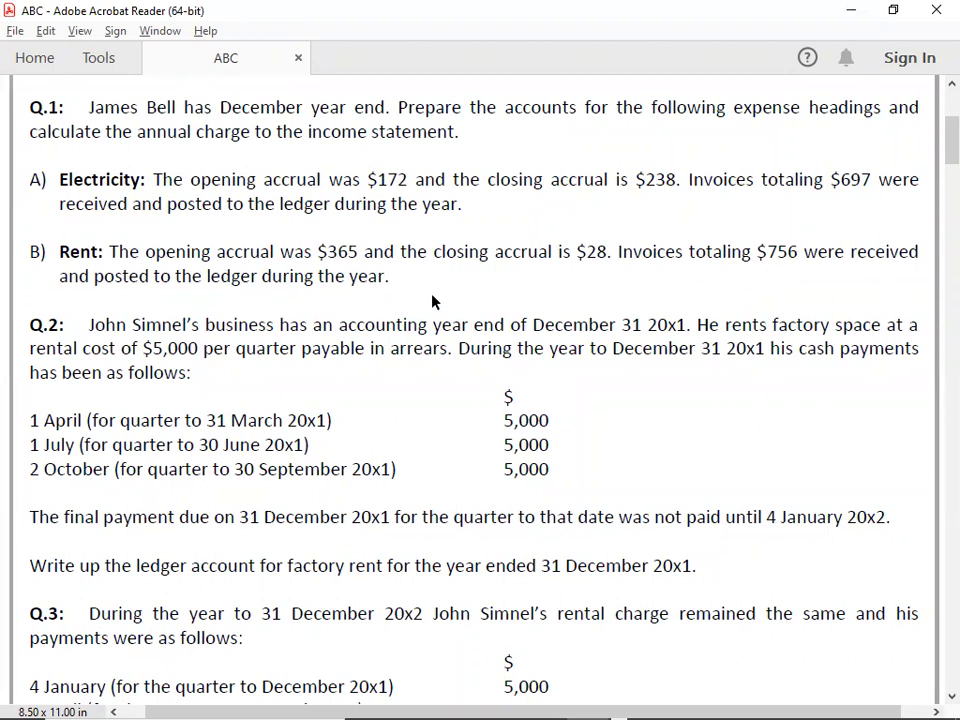
key("alt+Tab")
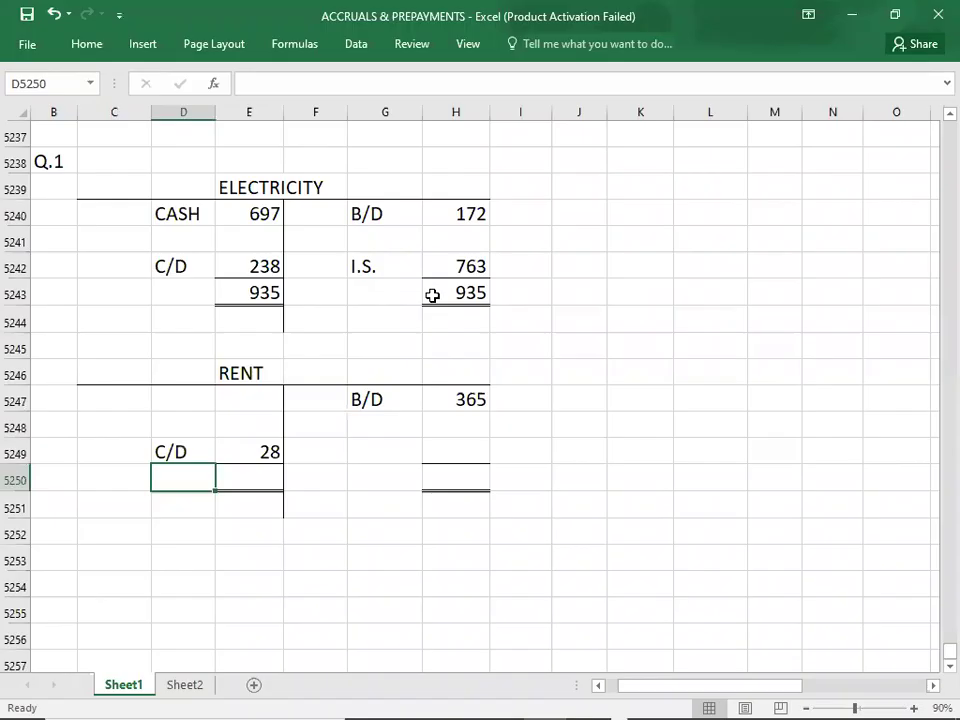
key("Up")
key("Right")
type("756")
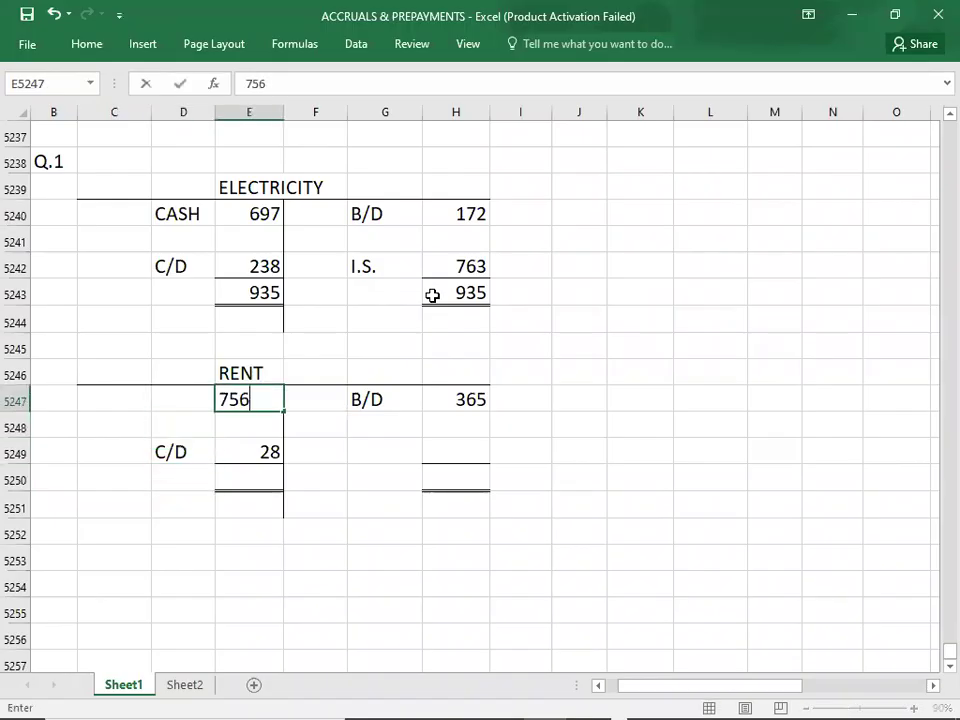
key("Left")
type("CASH")
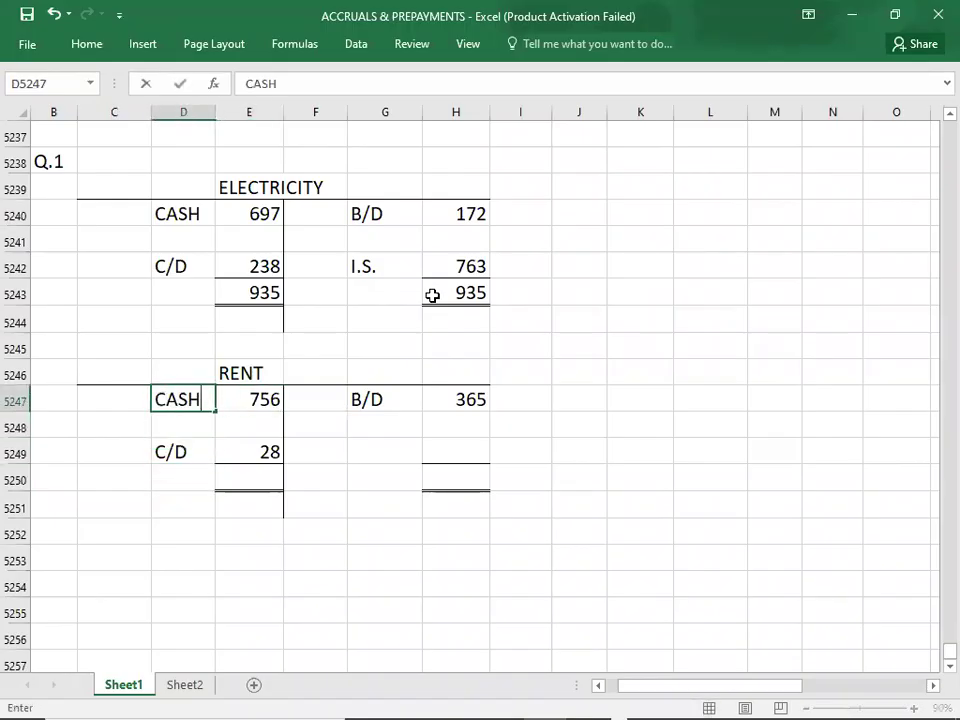
key("Return")
- Total the debit amounts in E5247:E5249 and enter 784 as the balancing total in both E5250 and H5250
key("Up")
key("Right")
key("shift+Down")
key("shift+Down")
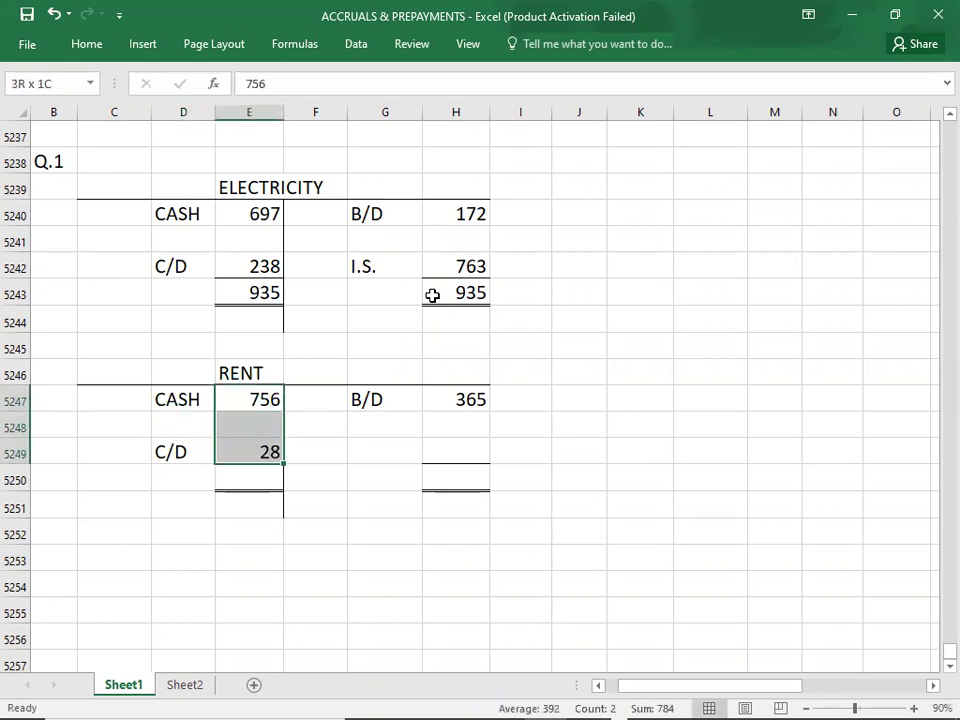
key("Down")
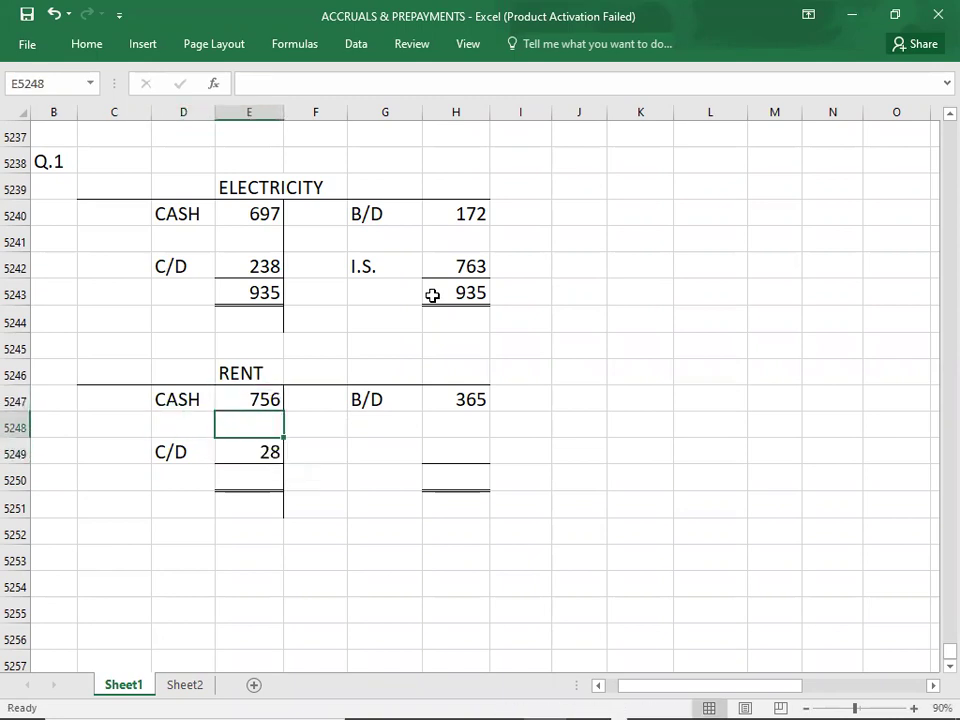
key("Down")
key("Down")
type("784")
key("Right")
key("Right")
key("Right")
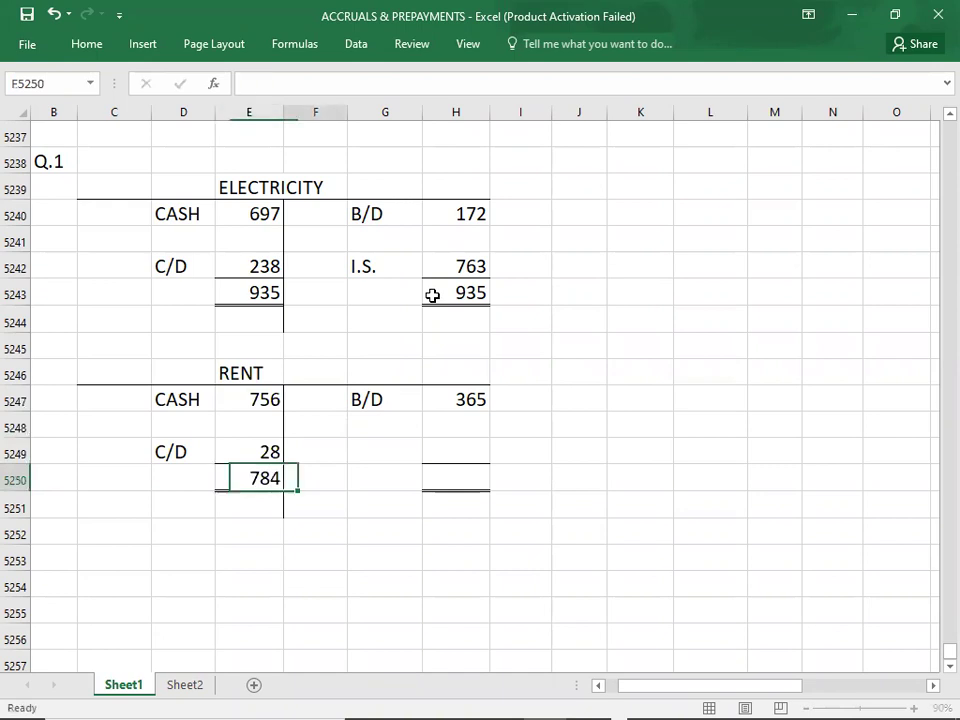
type("8")
key("BackSpace")
type("784")
key("Up")
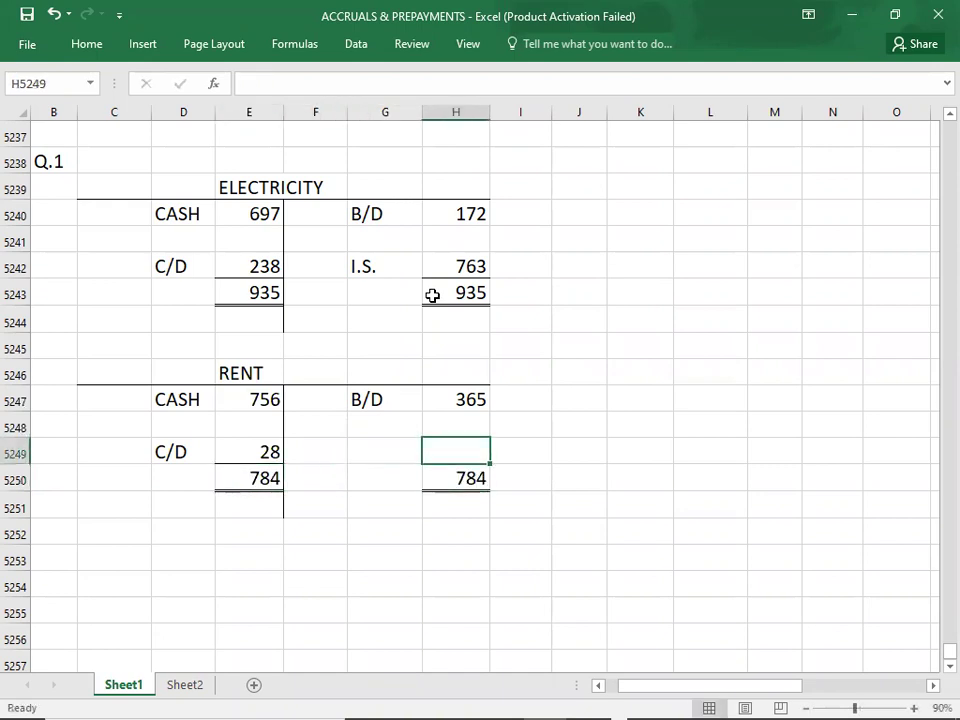
- Recheck the rent question in the PDF and label cell G5249 in Excel as I.S for the income statement charge
key("alt+Tab")
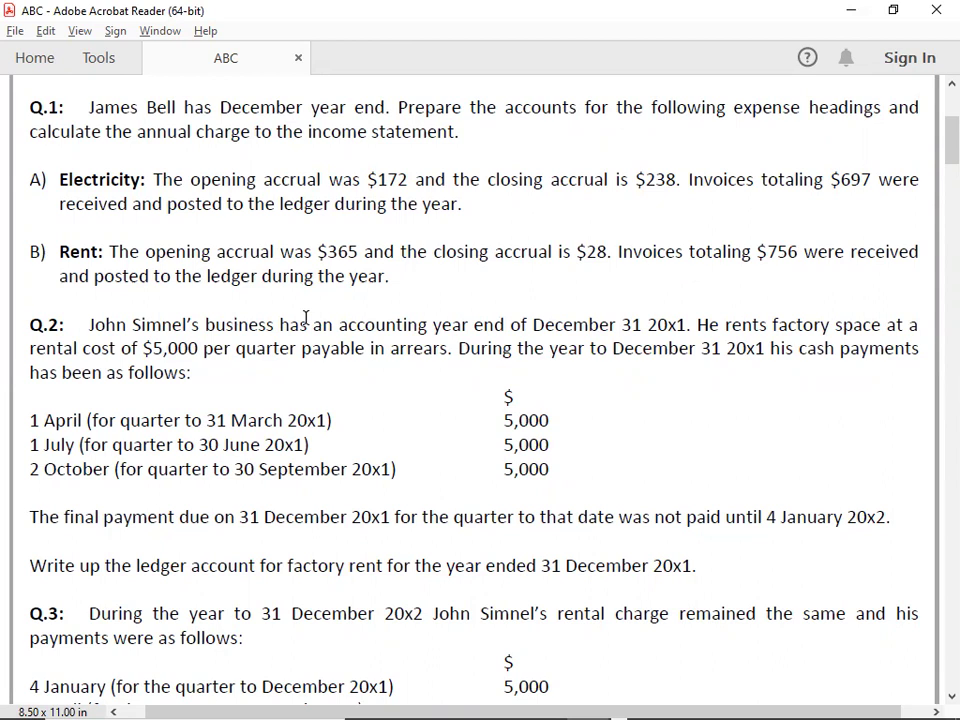
key("alt+Tab")
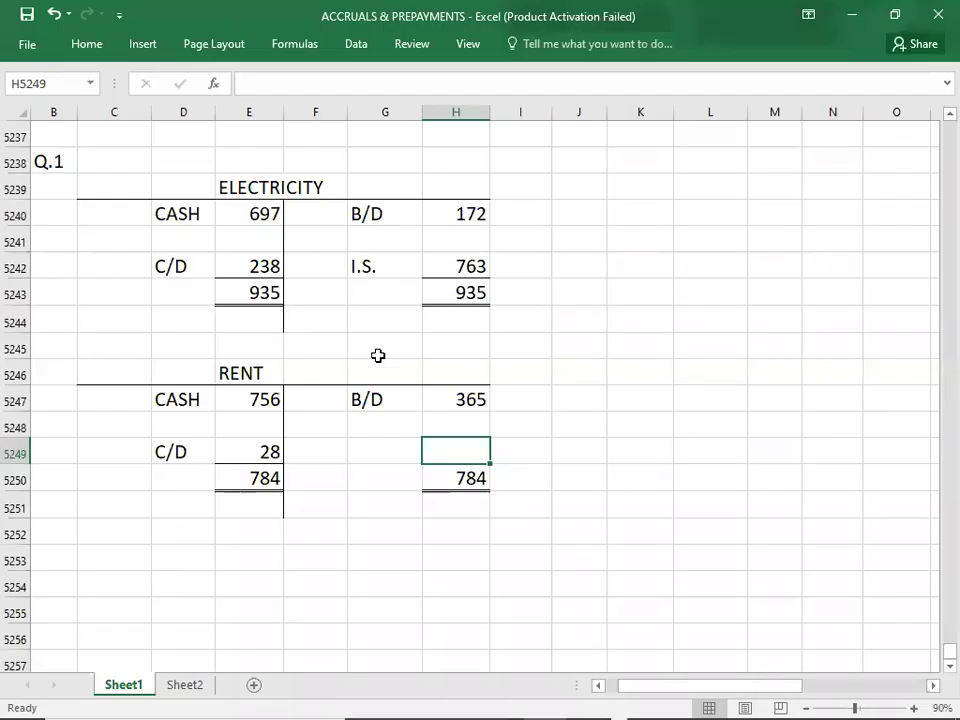
left_click(398, 449)
type("I.S")
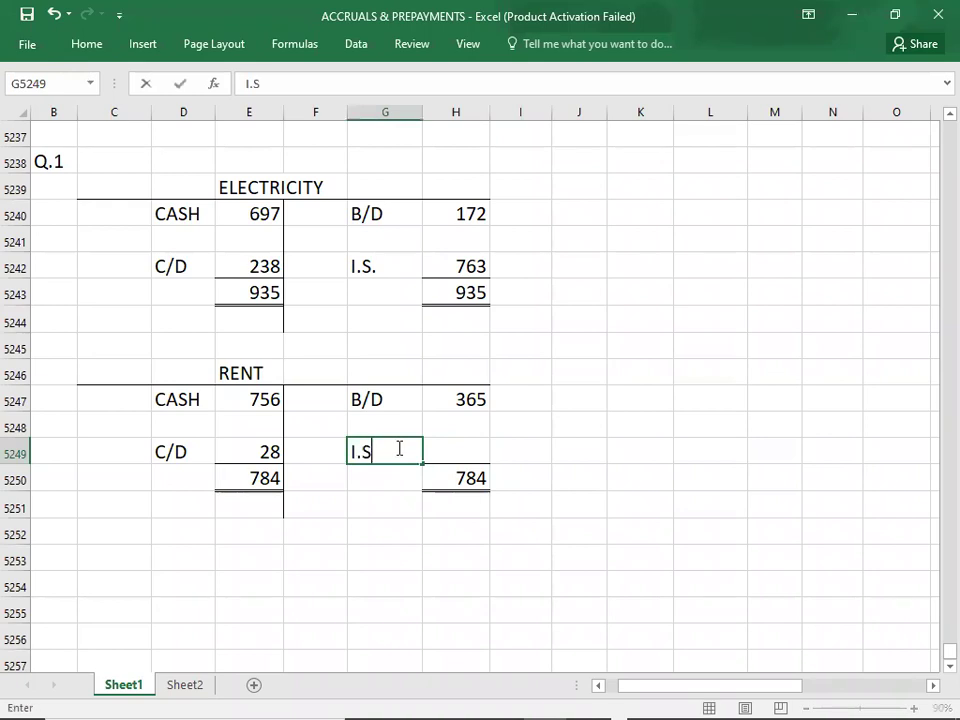
key("Tab")
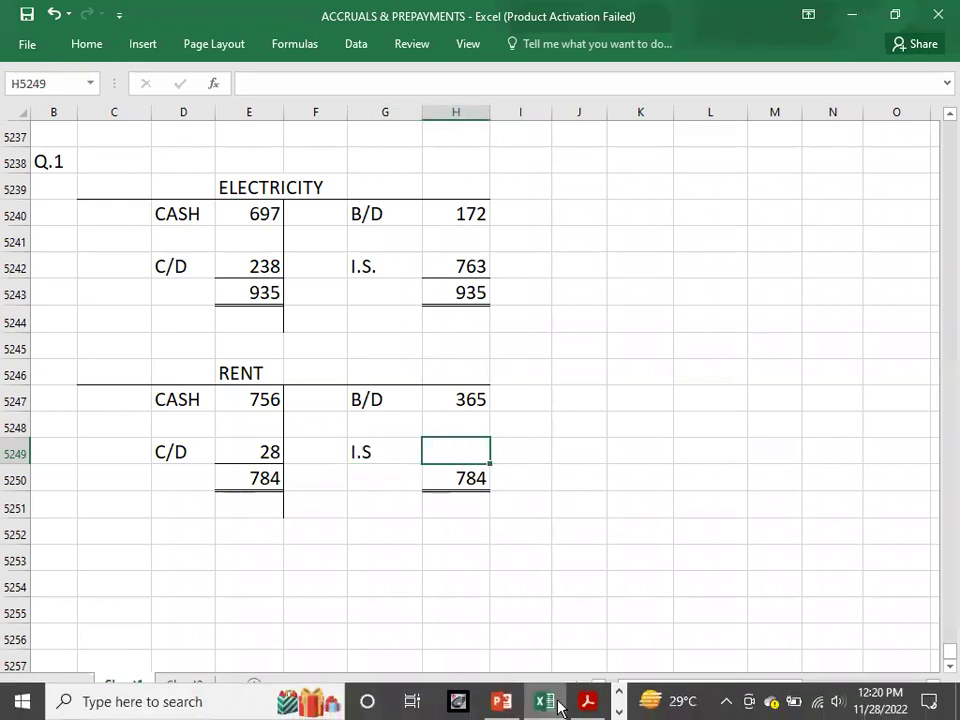
- Switch to Calculator and subtract the rent opening accrual 365 from the account total 784
left_click(620, 711)
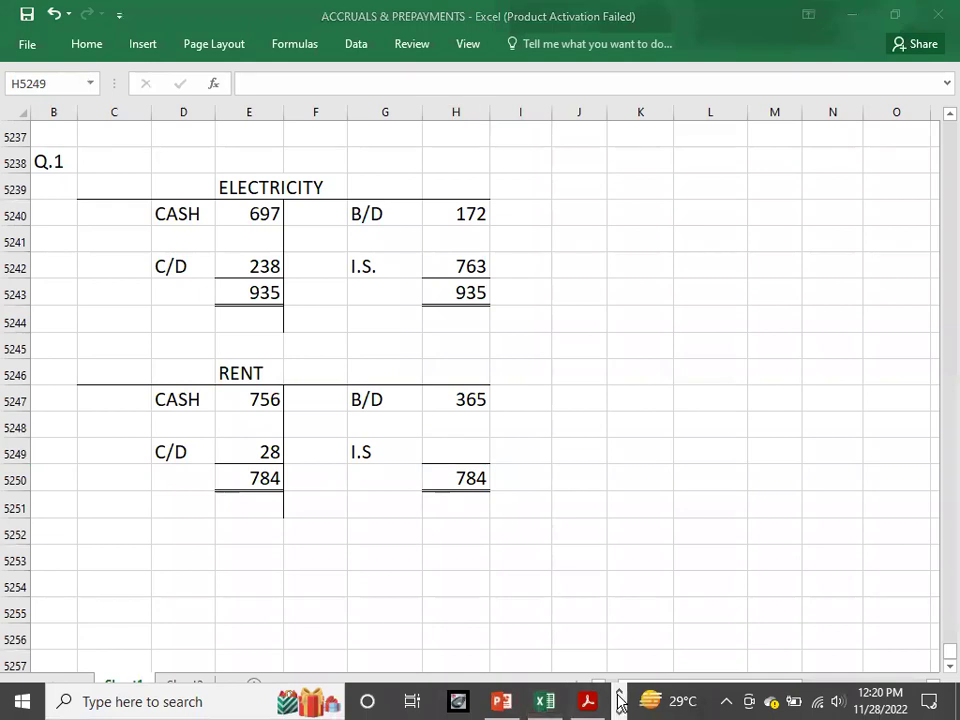
left_click(544, 704)
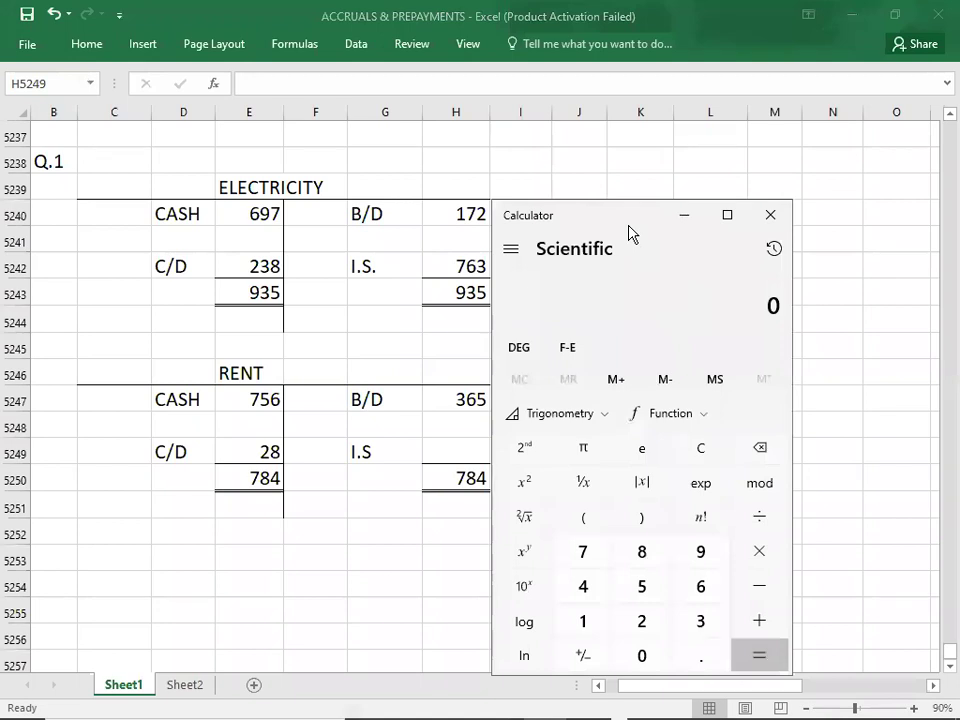
left_click_drag(629, 232, 761, 420)
type("784 - ")
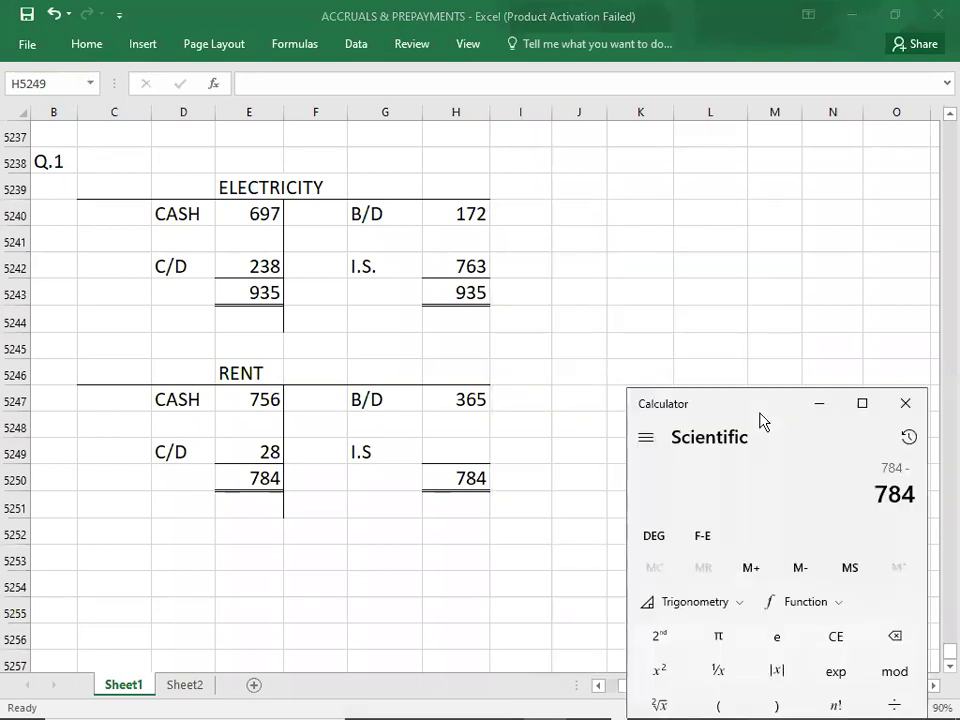
type("365 =")
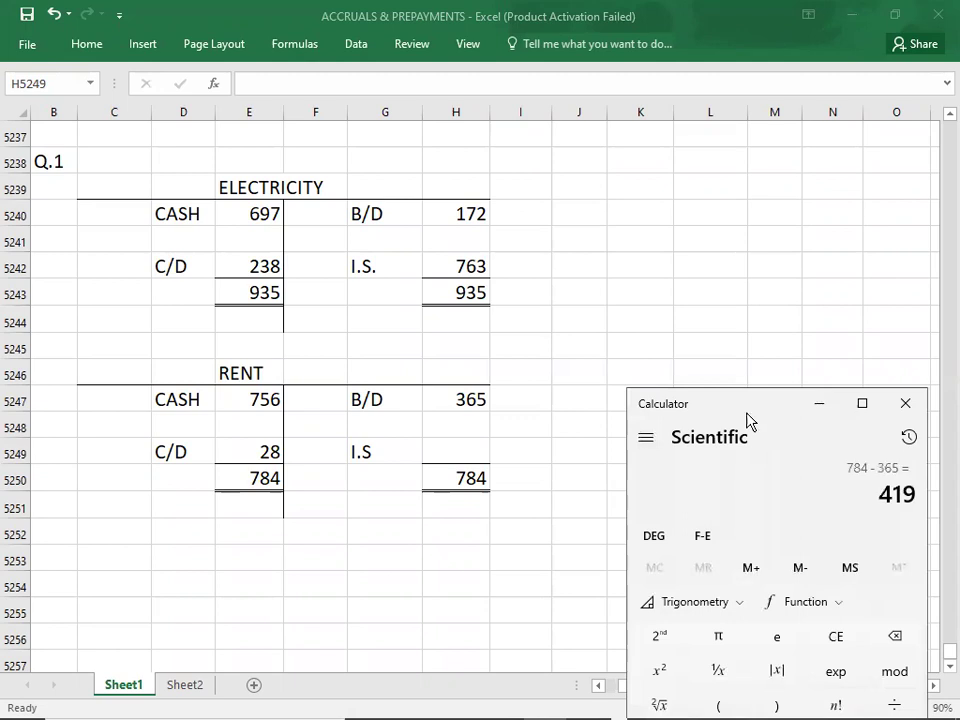
- Back in Excel, enter 419 in H5249 as the rent charge to the income statement
left_click(448, 450)
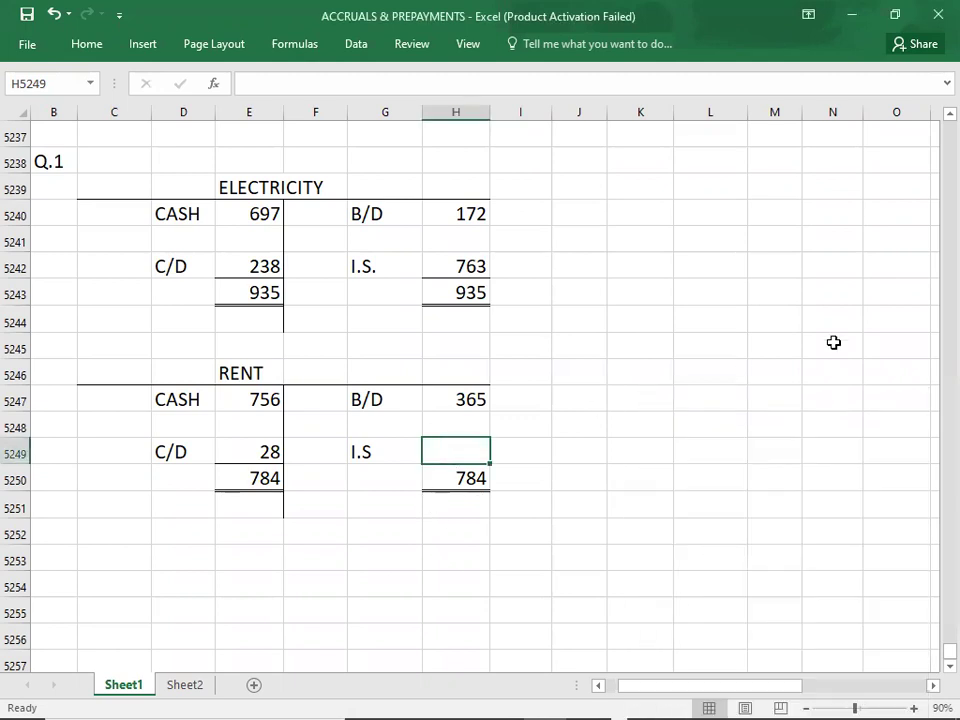
type("418")
key("BackSpace")
type("9")
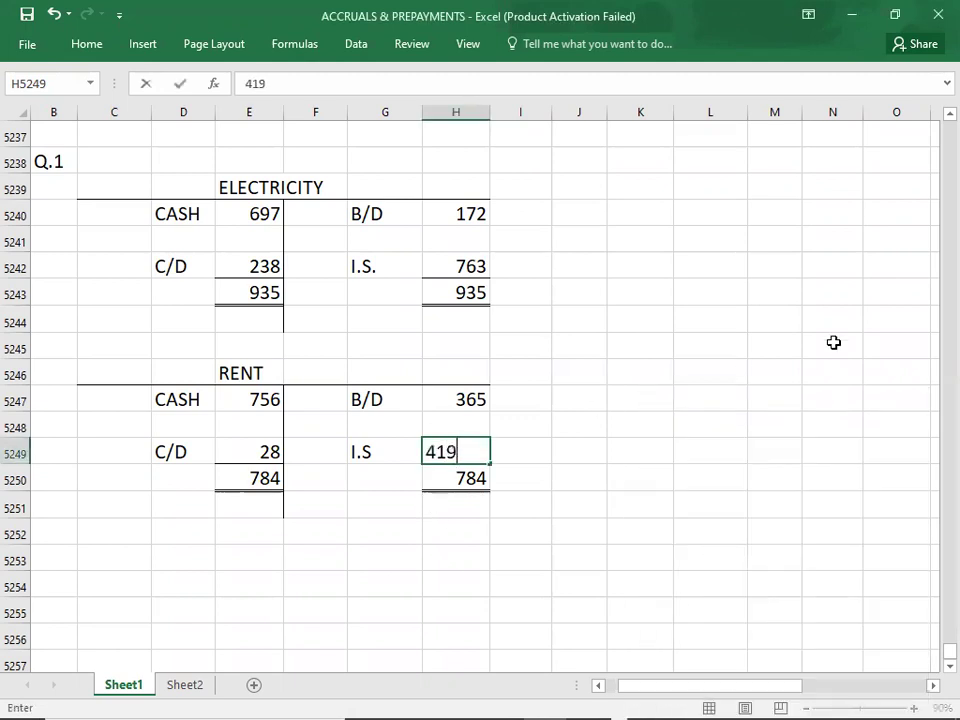
key("Return")
- Enter the heading Q.2 in cell B5253 below the rent T-account
key("Left")
key("Down")
key("Down")
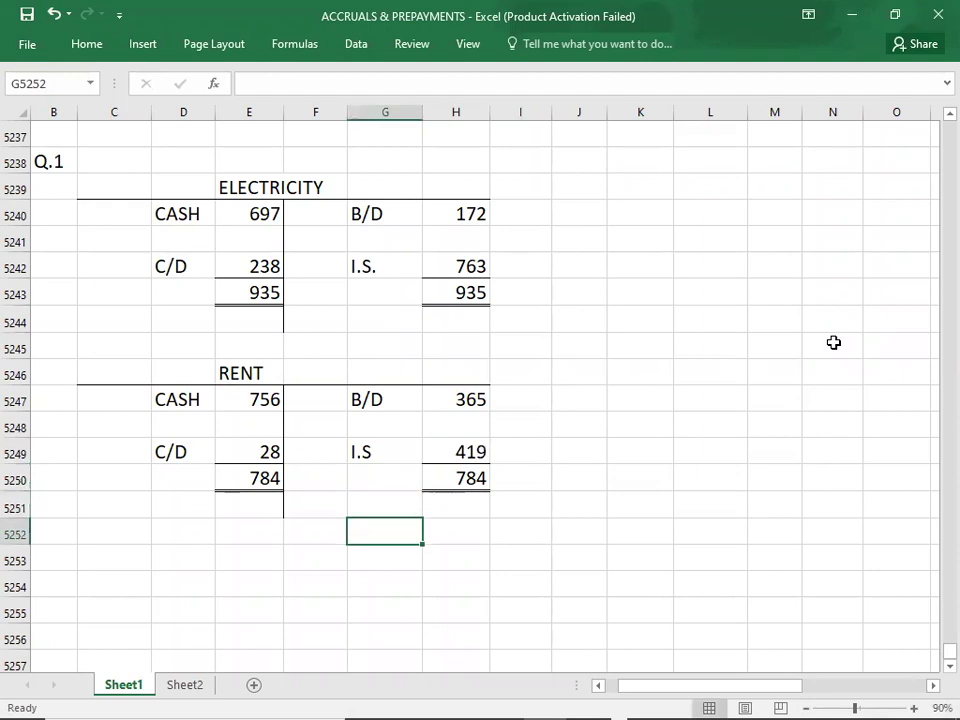
left_click(74, 556)
type("Q.2")
key("Return")
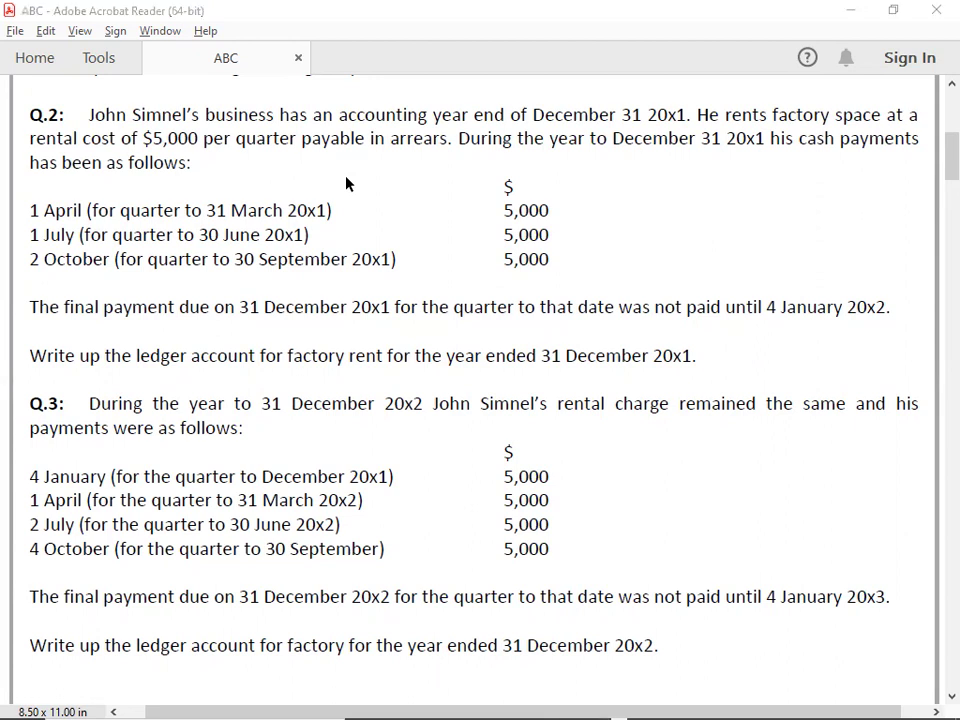
- Return from the PDF to Excel, copy the whole rent T-account, C5246:H5251, and paste the copy starting at C5254
key("alt+Tab")
key("Up")
key("Up")
key("Up")
key("Up")
key("Up")
key("Up")
key("Up")
key("Up")
key("Up")
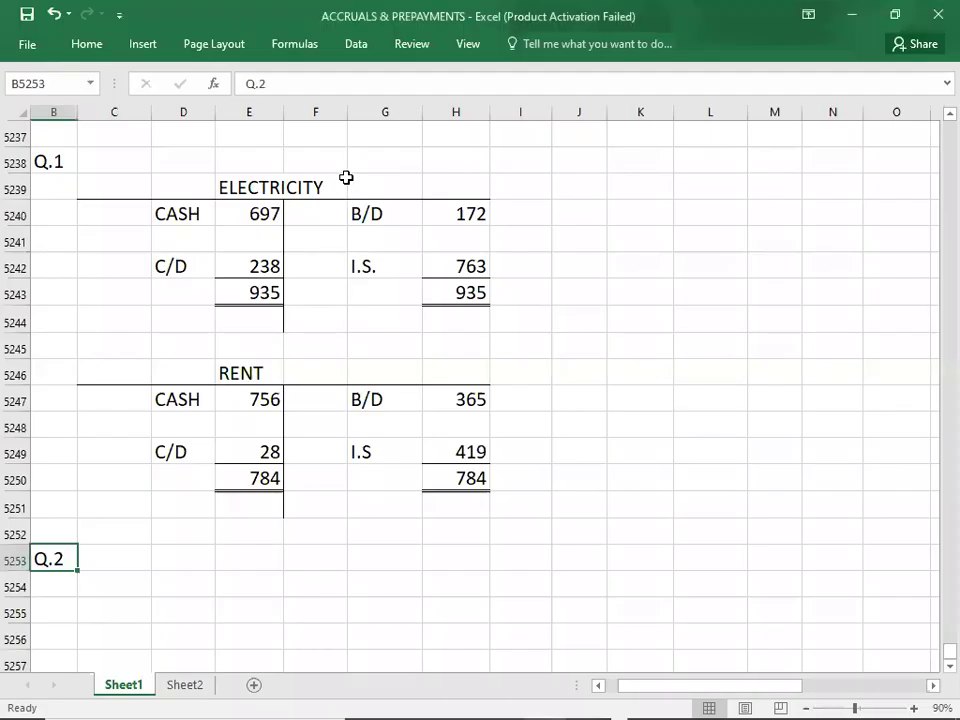
key("Down")
key("Right")
key("shift+Right")
key("shift+Right")
key("shift+Right")
key("shift+Right")
key("shift+Right")
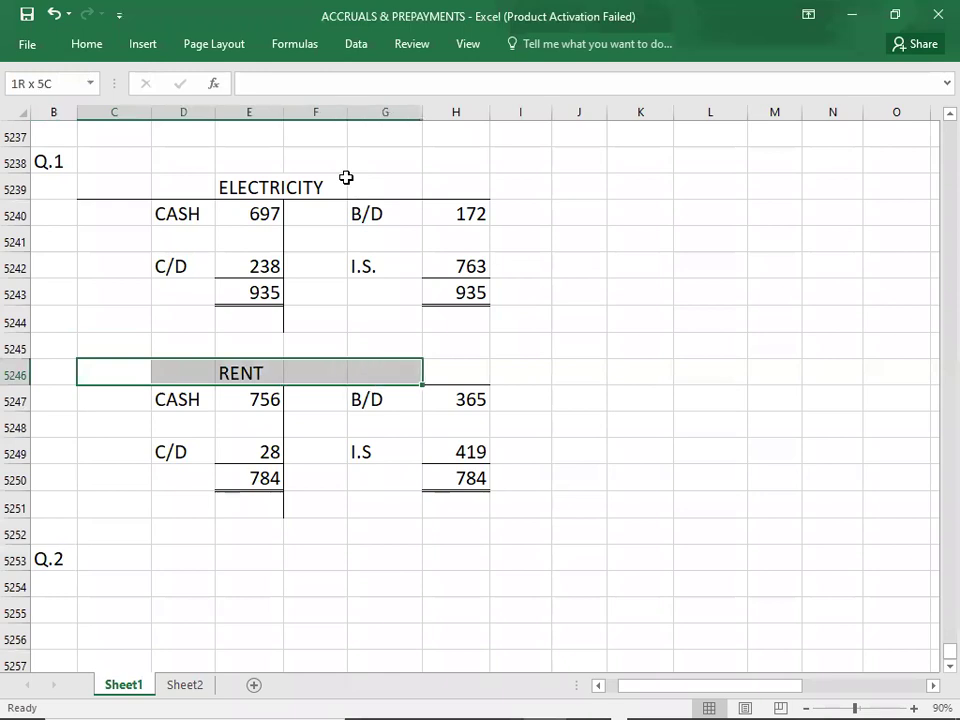
key("shift+Down")
key("shift+Down")
key("shift+Down")
key("shift+Down")
key("shift+Down")
key("ctrl+c")
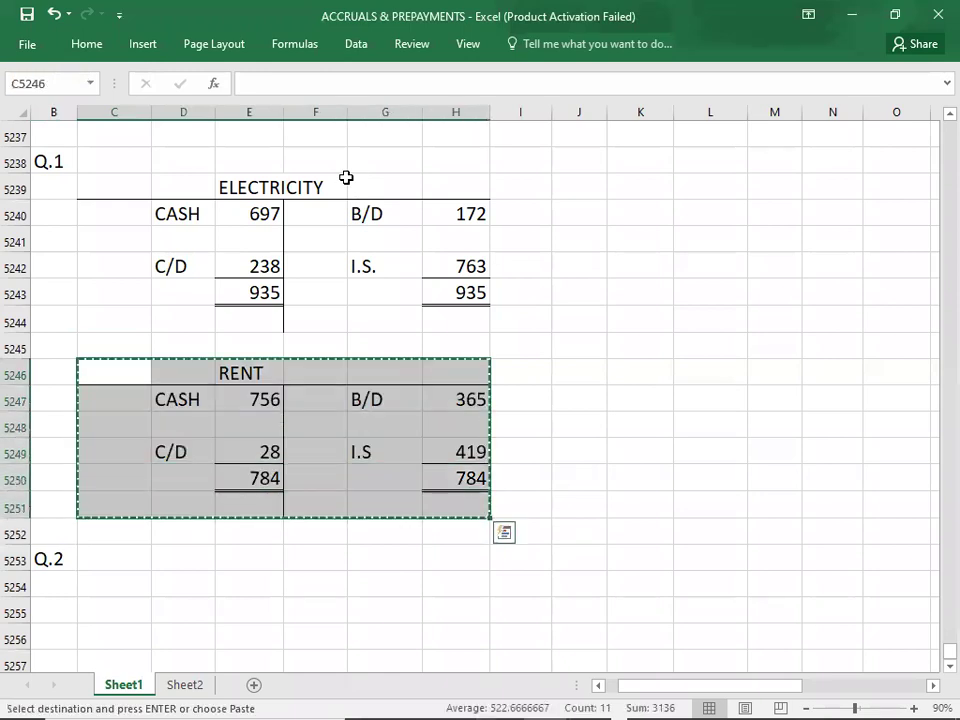
key("Down")
key("Down")
key("Down")
key("Down")
key("Down")
key("Down")
key("Down")
key("Down")
key("Down")
key("Down")
key("Down")
key("Down")
key("Down")
key("Down")
key("Down")
key("Down")
key("Down")
key("Down")
key("Down")
key("Down")
key("Down")
key("Up")
key("Up")
key("Up")
key("Up")
key("Up")
key("Up")
key("Up")
key("Up")
key("Up")
key("Up")
key("Up")
key("Up")
key("Up")
key("Up")
key("Up")
key("Up")
key("Up")
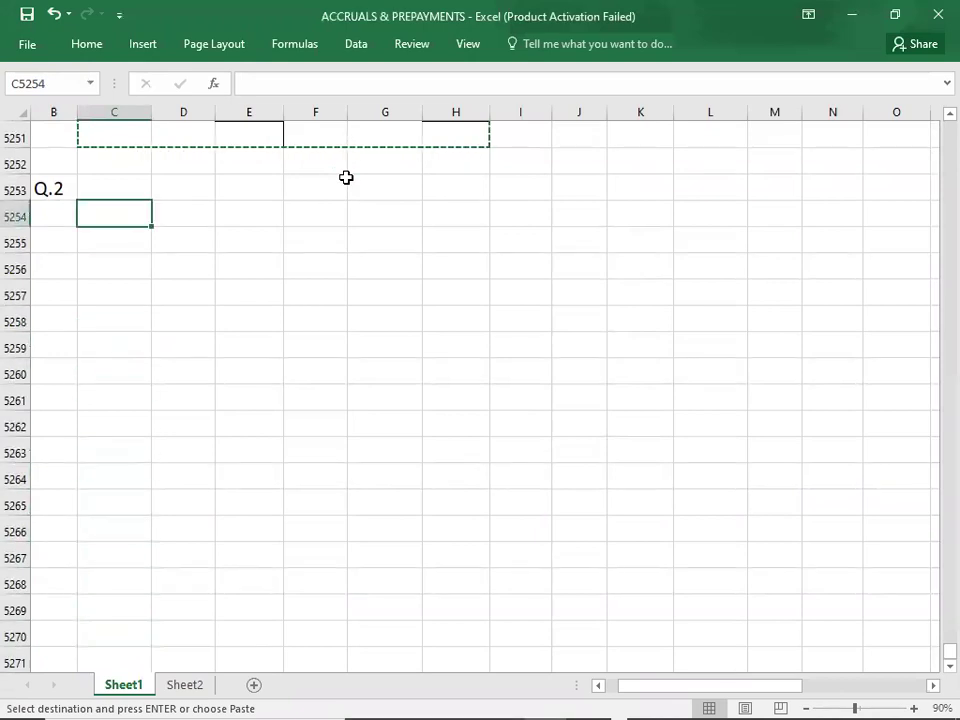
key("ctrl+v")
- Clear the entries in C5255:H5258 of the pasted T-account, keeping its RENT title and borders
key("Down")
key("shift+Right")
key("shift+Right")
key("shift+Right")
key("shift+Right")
key("shift+Right")
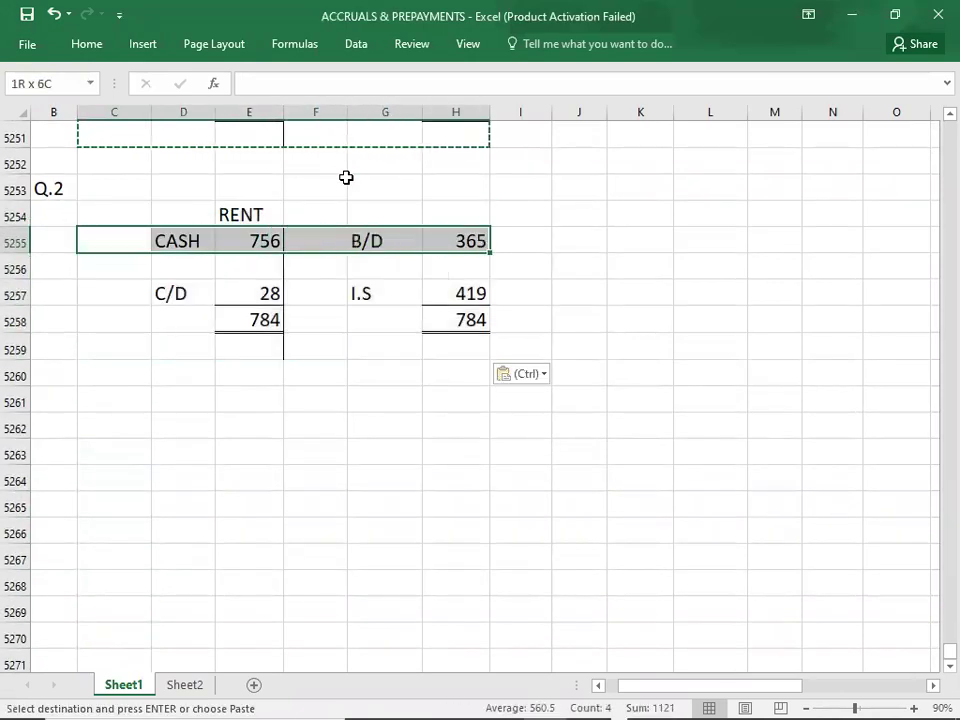
key("shift+Down")
key("shift+Down")
key("shift+Down")
key("Delete")
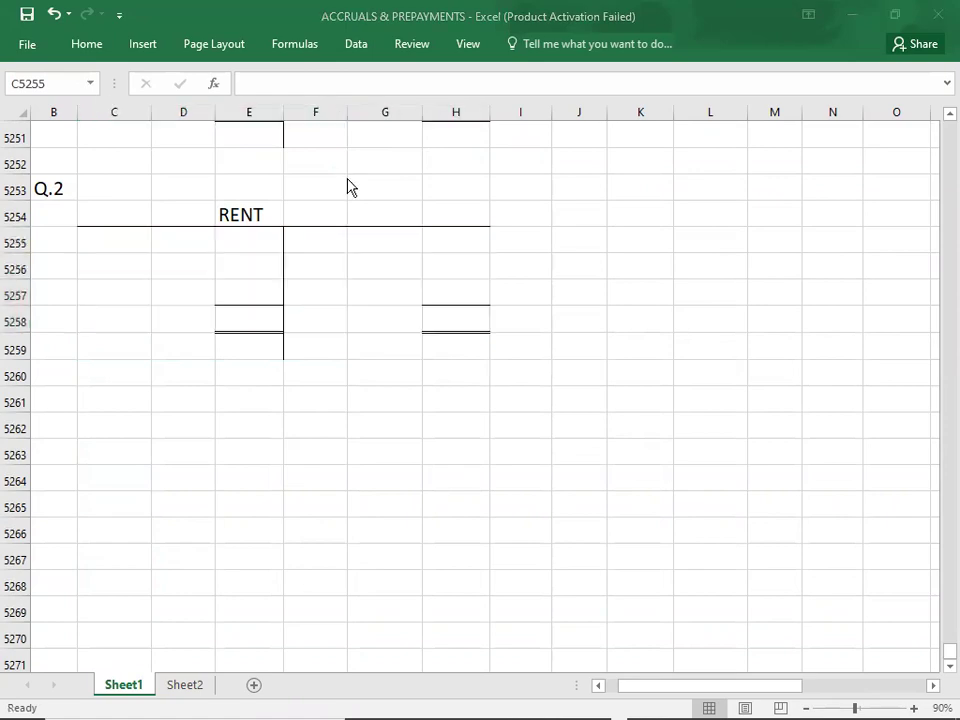
- Check the 1 April payment for Q.2 in the question PDF and enter it in Excel as CASH 5000 in D5255:E5255
key("alt+Tab")
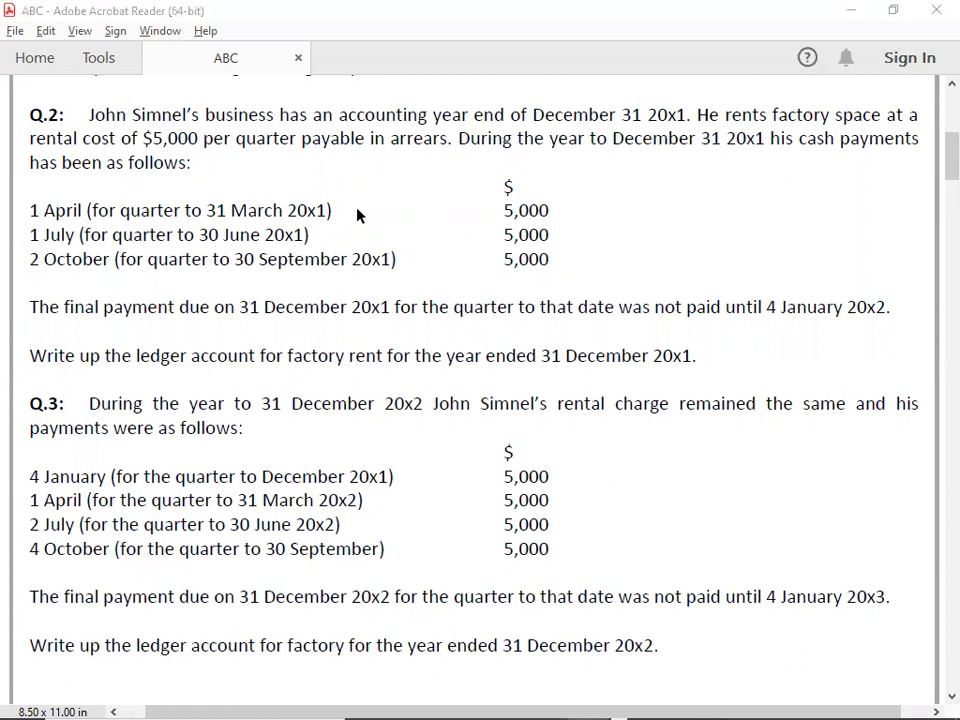
key("alt+Tab")
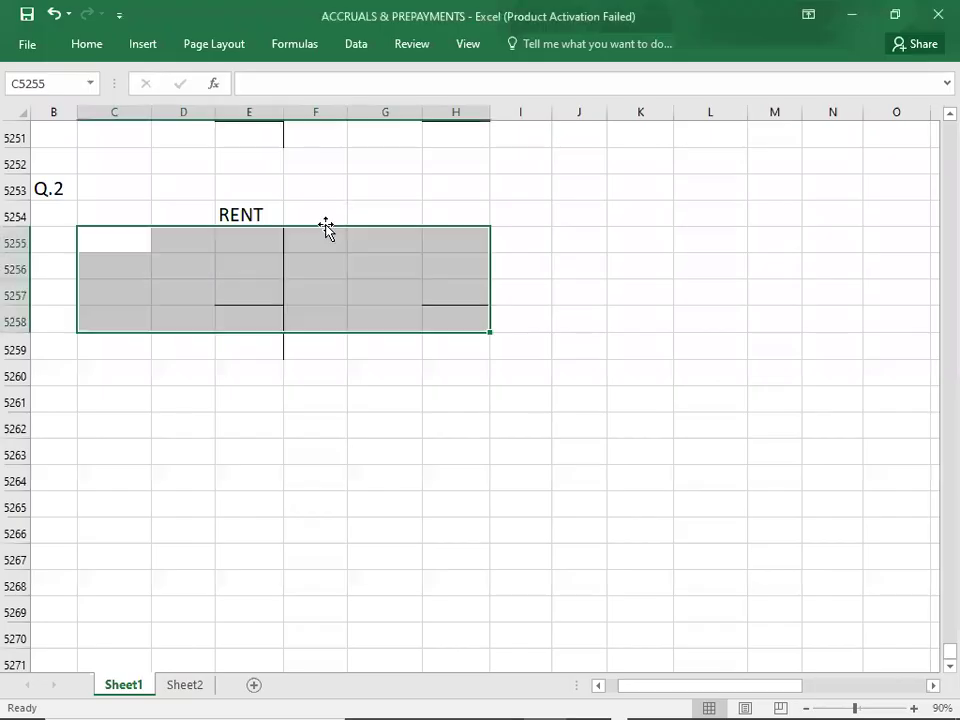
left_click(255, 240)
type("5000")
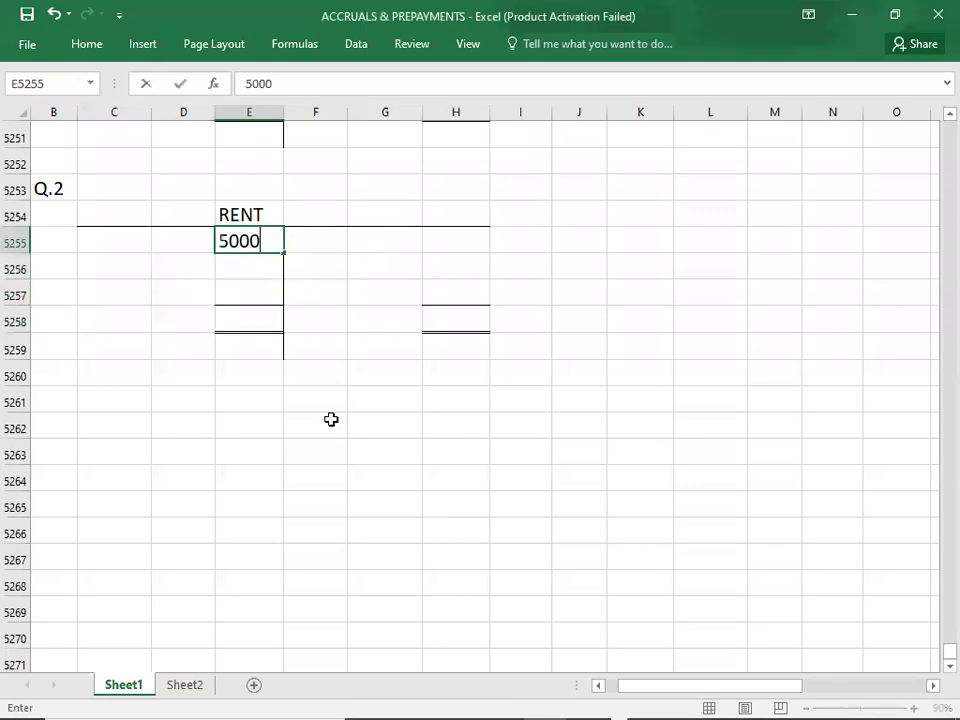
key("ctrl+Return")
key("Left")
type("CASH")
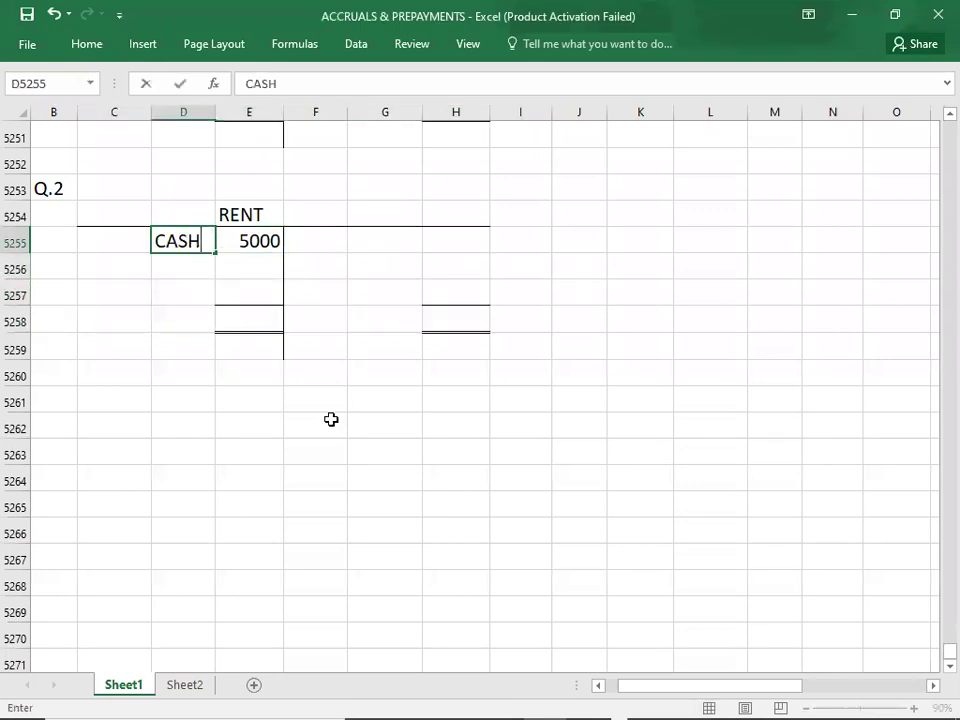
key("Return")
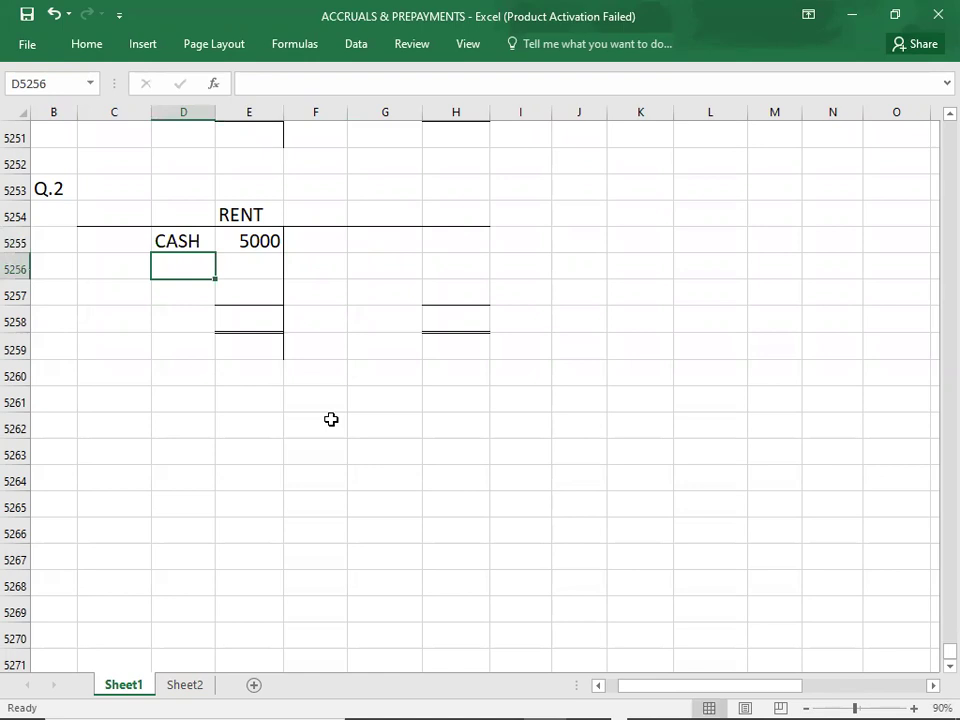
- Check the 1 July payment in the question PDF and enter it in Excel as CASH 5000 in D5256:E5256
key("alt+Tab")
key("Tab")
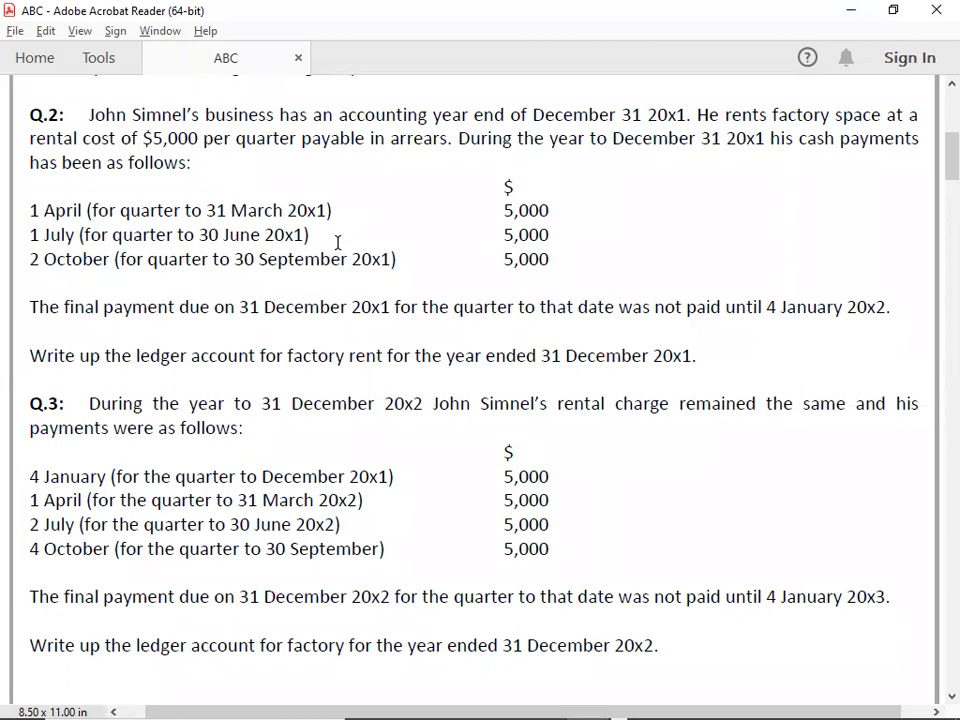
key("alt+Tab")
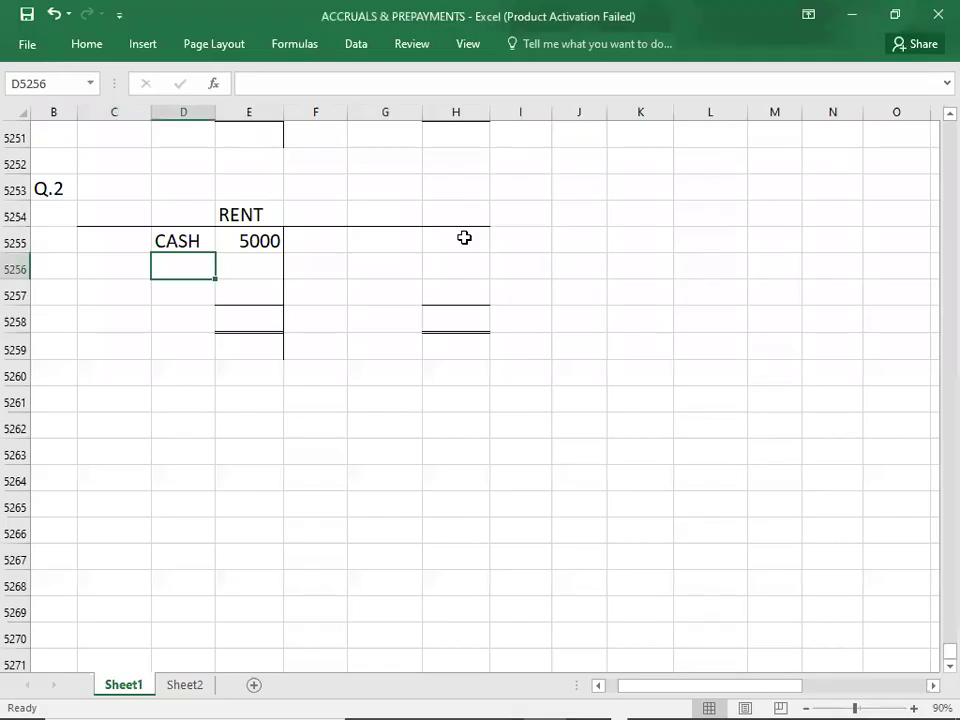
key("Right")
type("5000")
key("Left")
type("CASH")
key("Return")
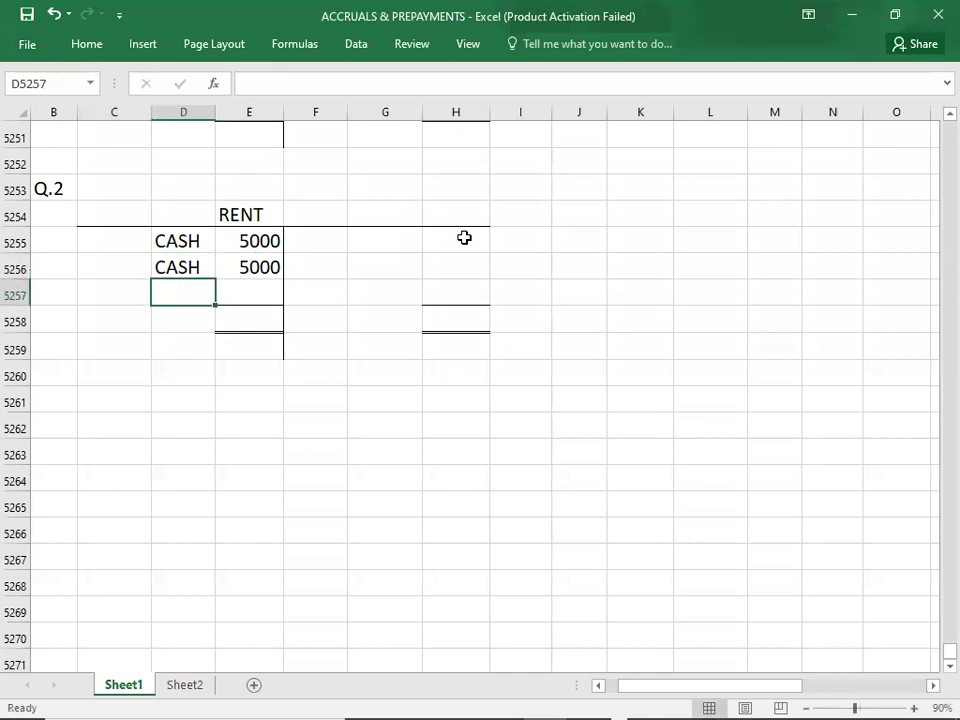
- Check the 2 October payment in the question PDF and enter it in Excel as CASH 5000 in D5257:E5257
key("alt+Tab")
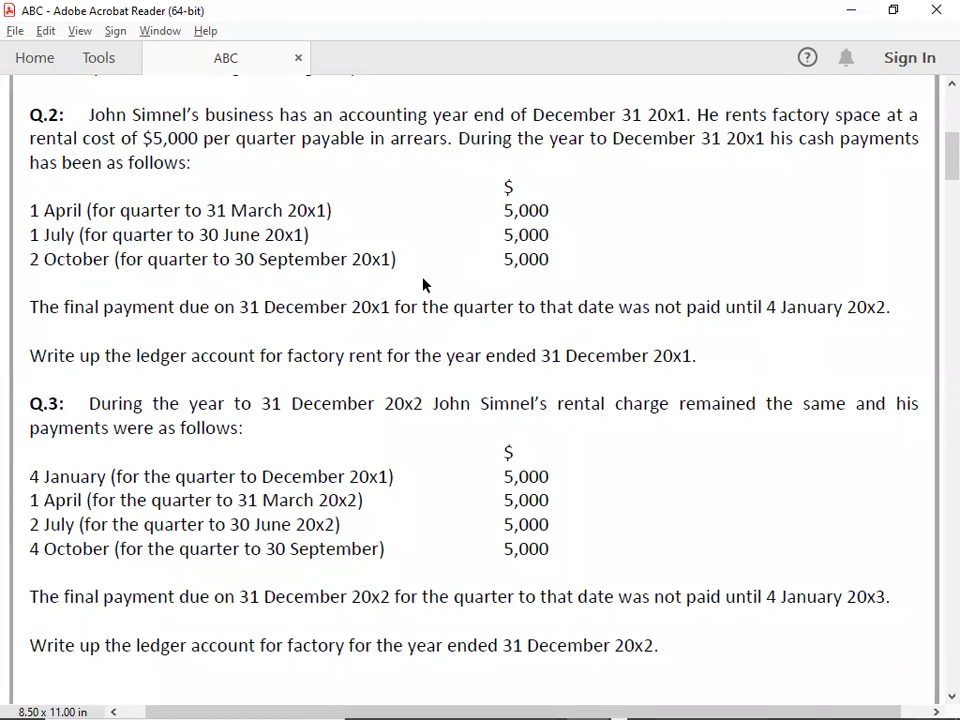
key("alt+Tab")
type("50")
key("BackSpace")
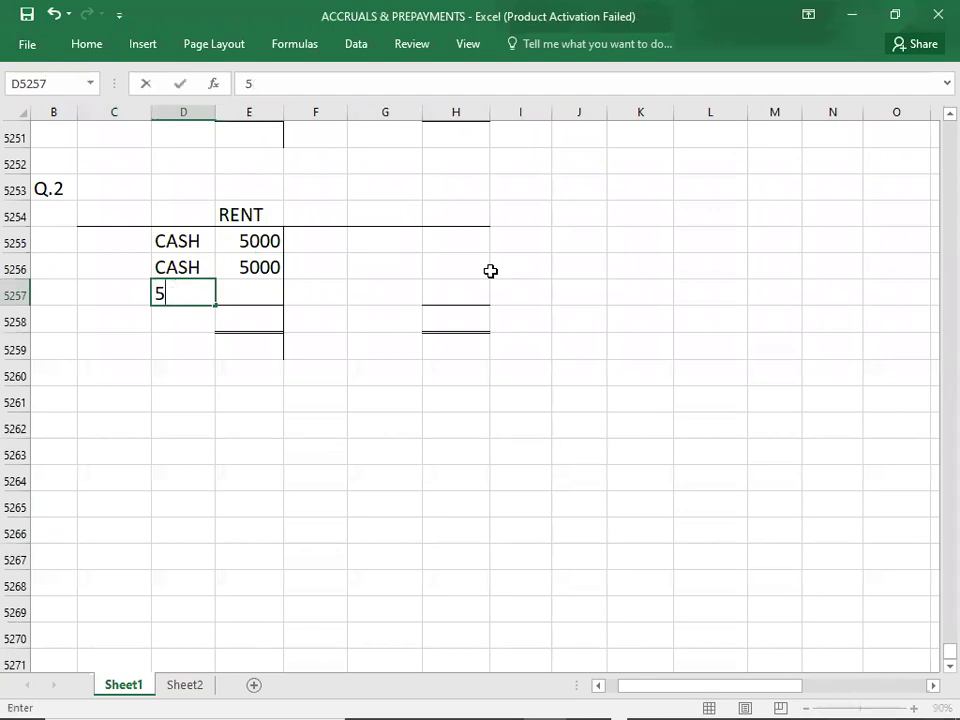
key("BackSpace")
key("Tab")
type("5000")
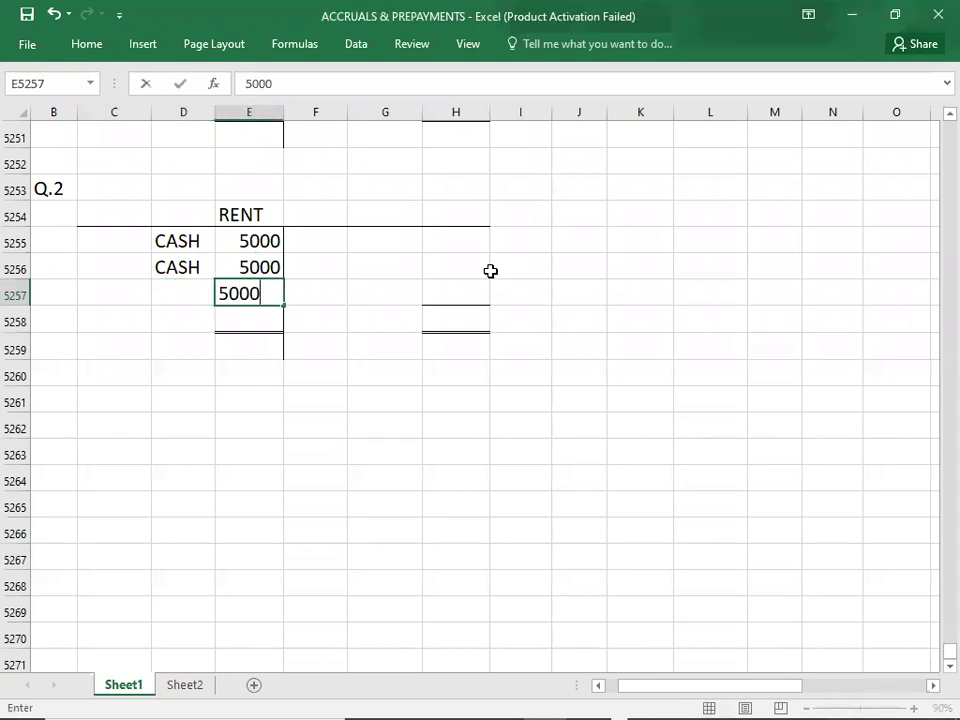
key("shift+Tab")
type("CAS")
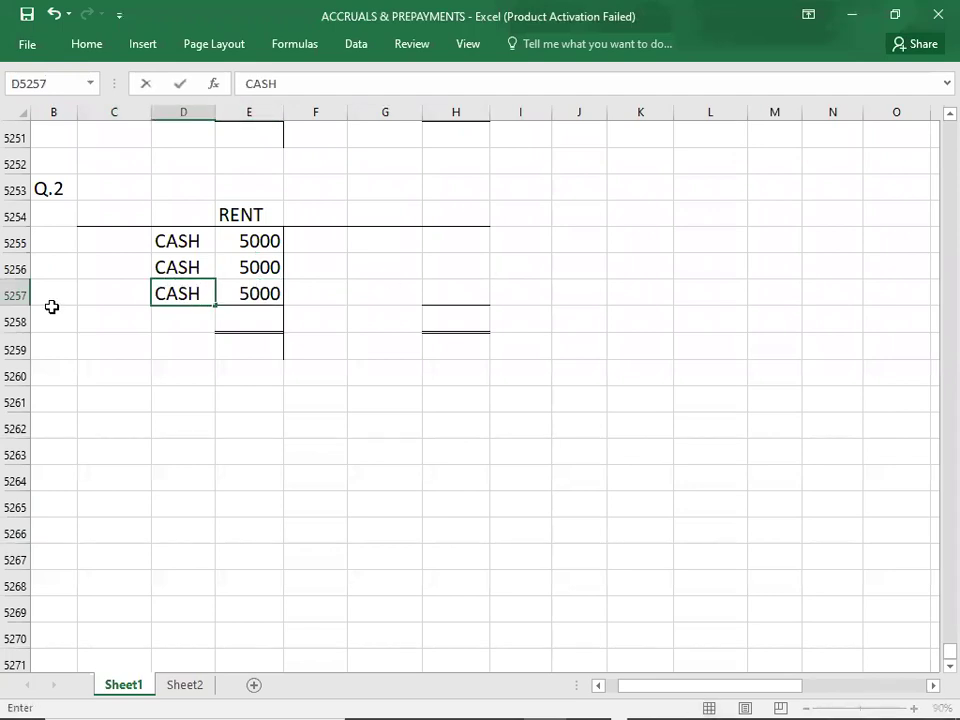
- Insert a blank row at row 5258, above the total line of the Q.2 rent account
left_click(53, 319)
right_click(53, 319)
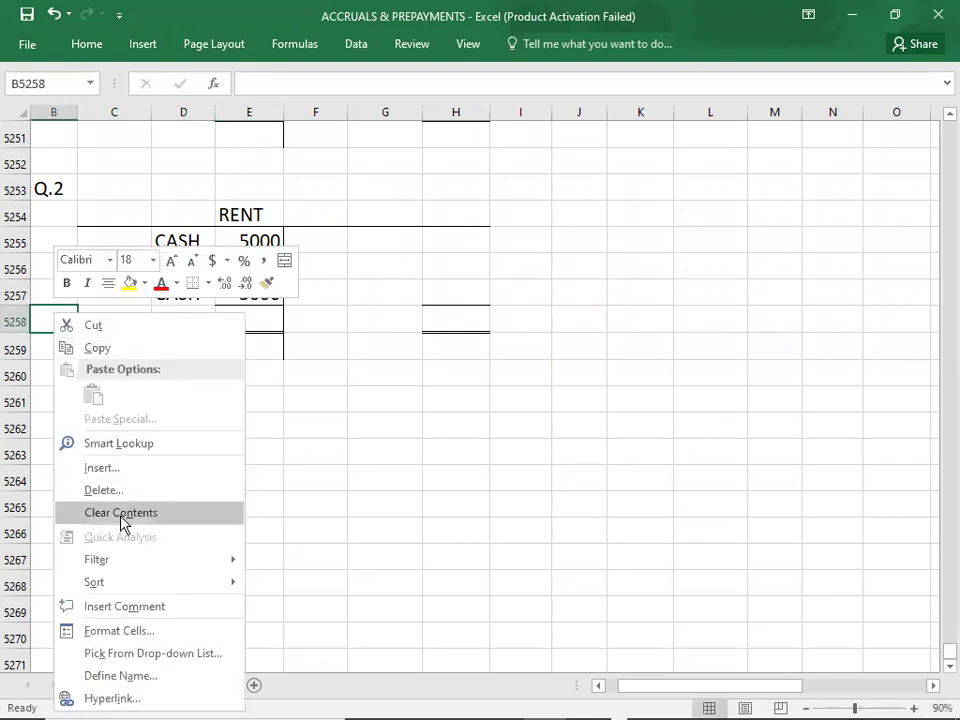
left_click(121, 470)
left_click(115, 474)
left_click(82, 524)
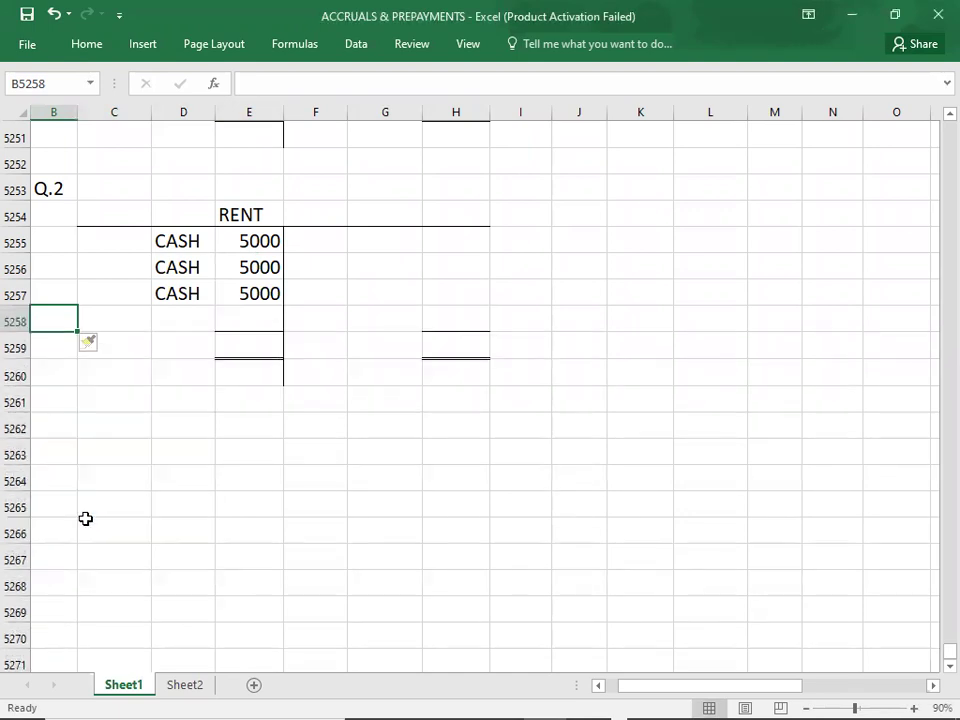
left_click(232, 489)
- Check the unpaid final quarter in the question PDF and enter it in Excel as C/D 5000 in D5258:E5258
key("alt+Tab")
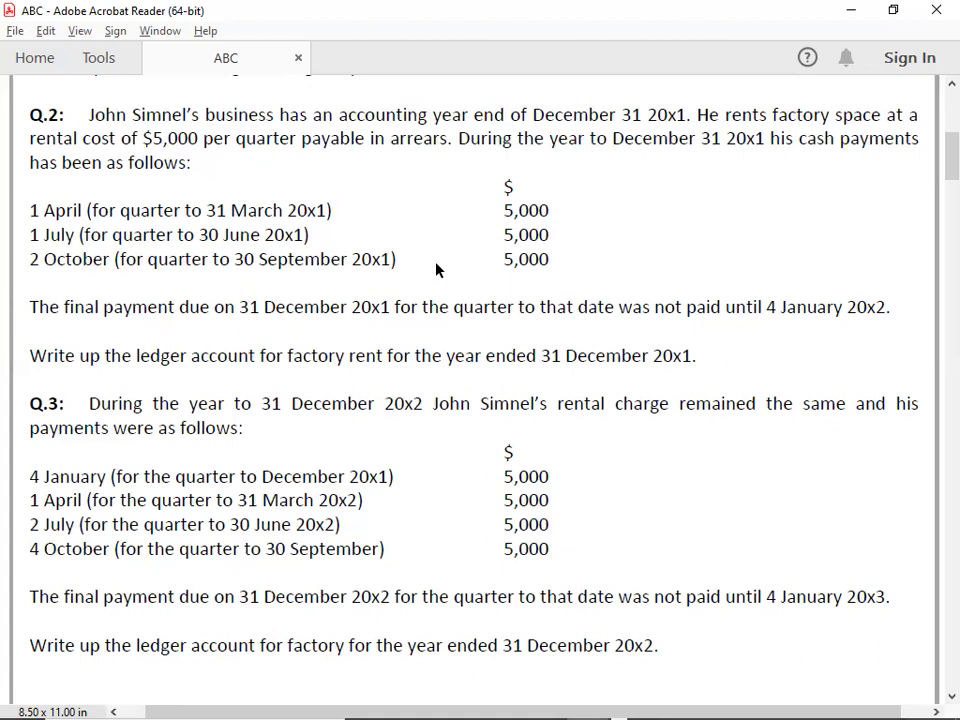
key("alt+Tab")
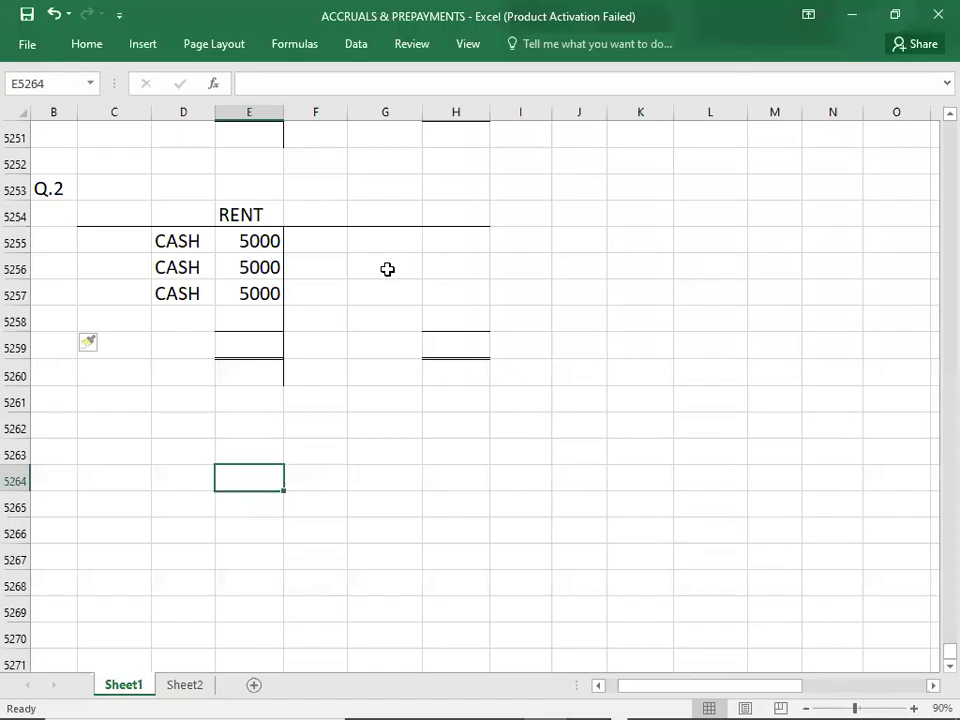
left_click(263, 316)
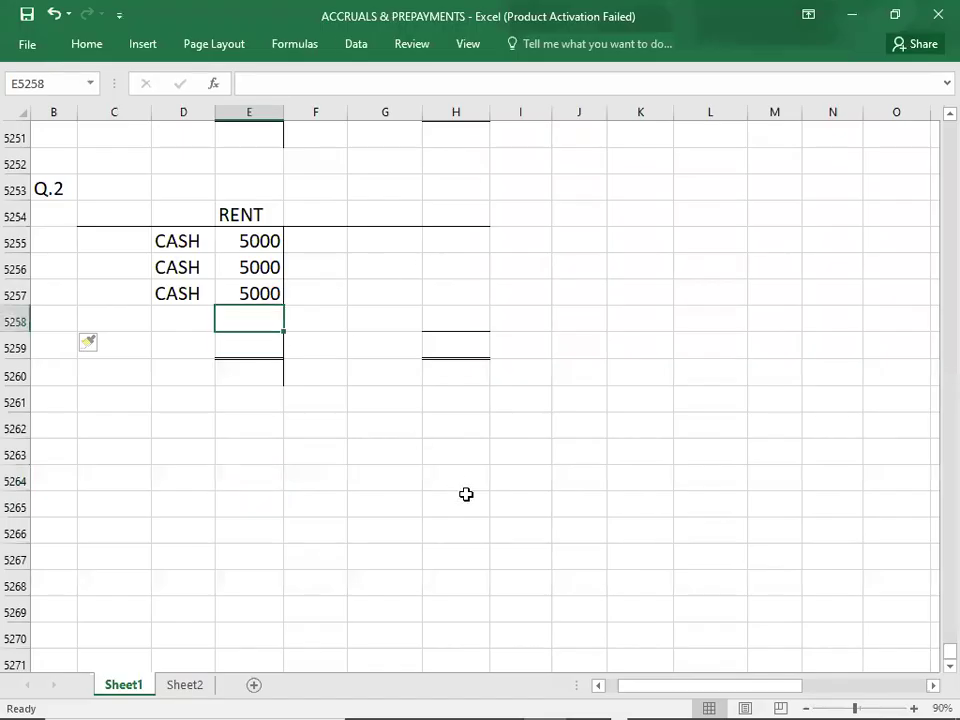
type("5000")
key("Left")
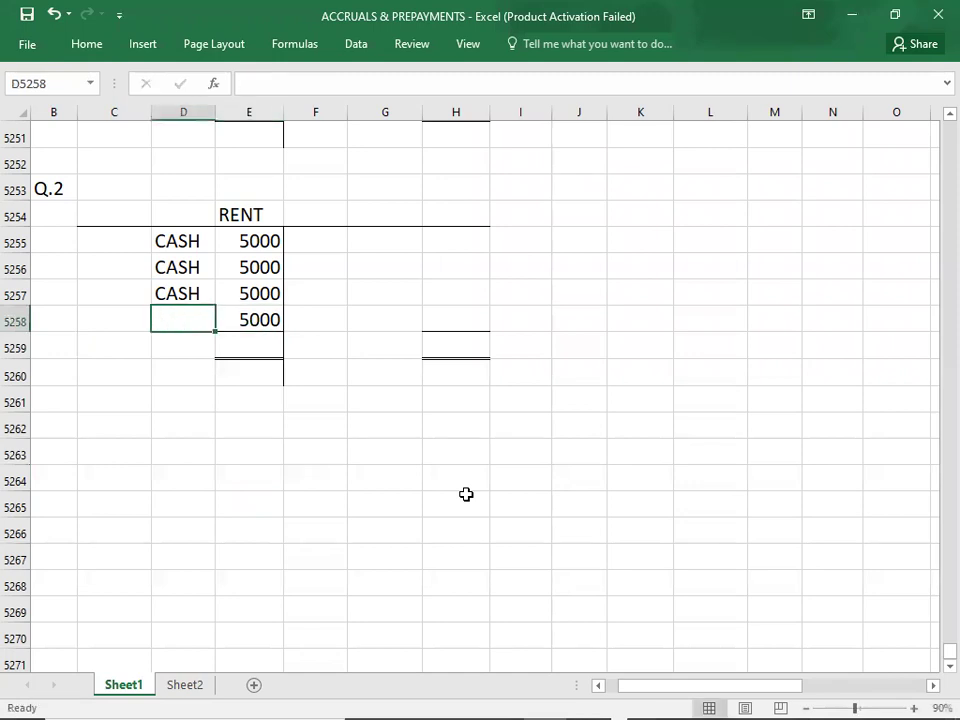
type("C/D")
key("Right")
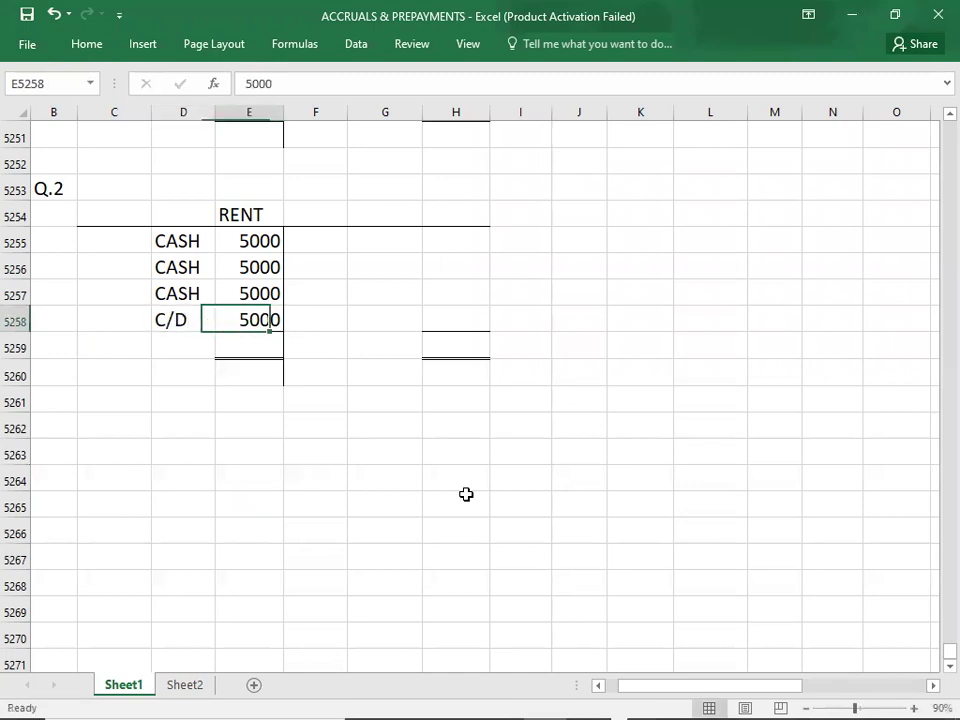
key("Right")
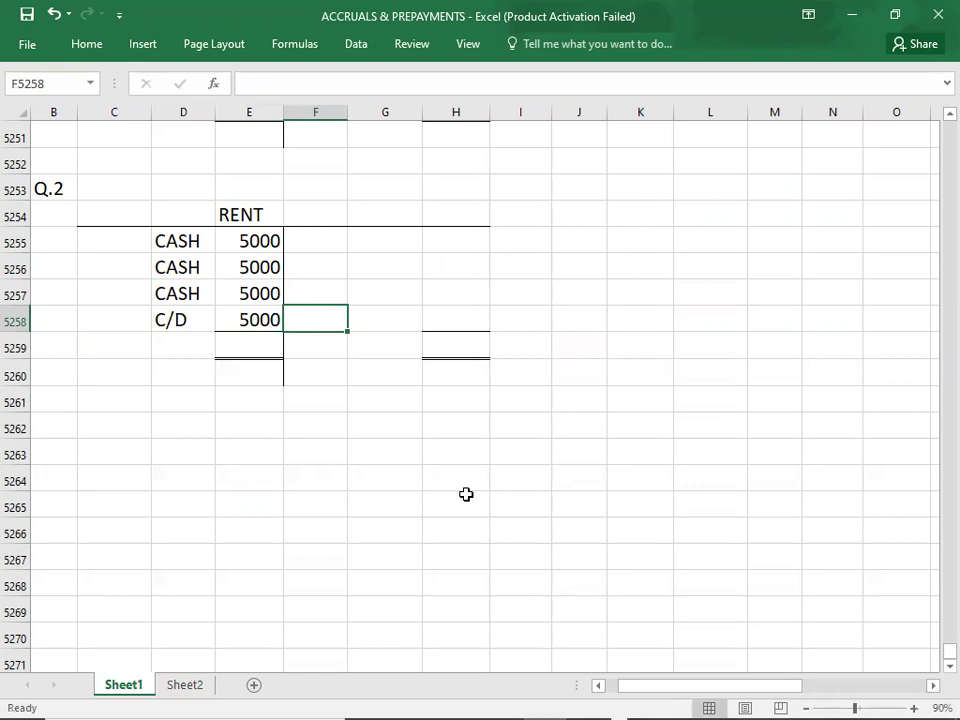
key("Left")
key("Left")
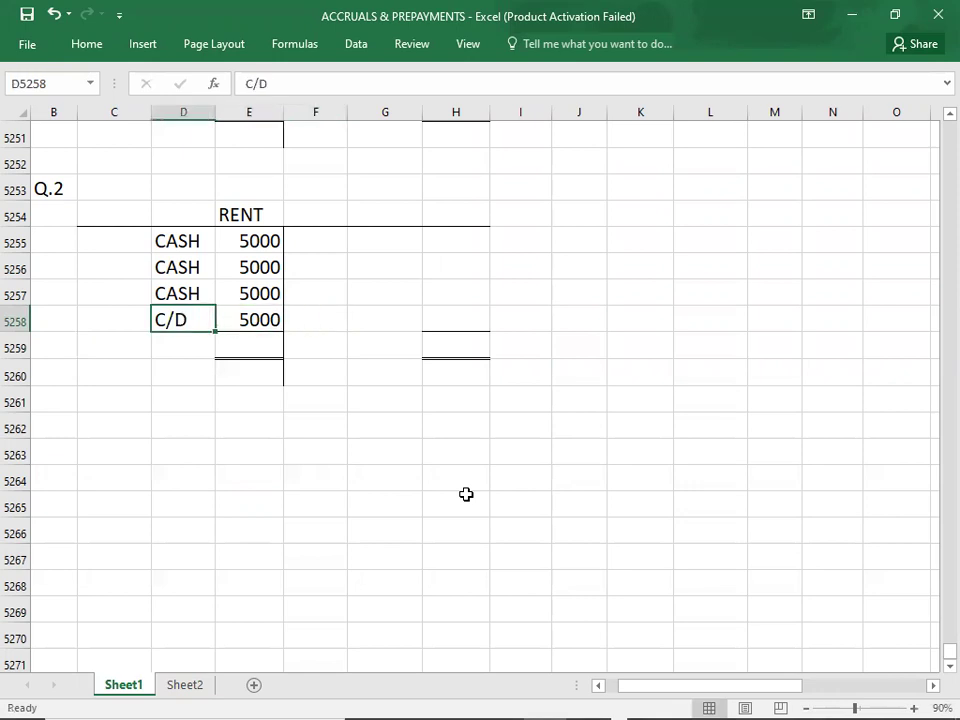
key("Right")
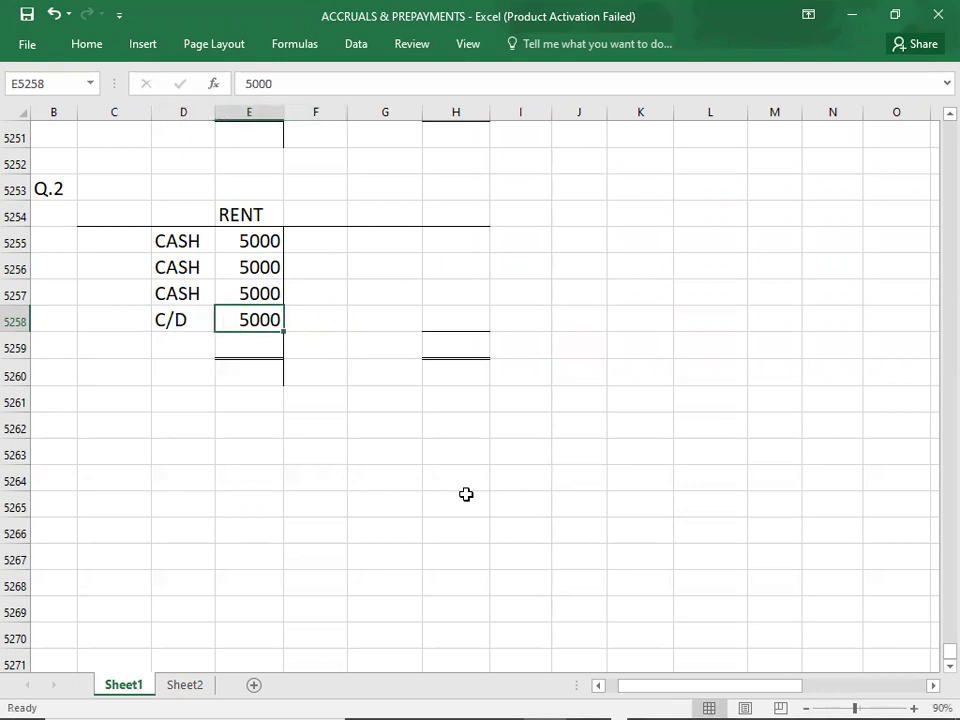
- Enter the total 20000 on both sides of the Q.2 rent account, in E5259 and H5259
key("Up")
key("Up")
key("Up")
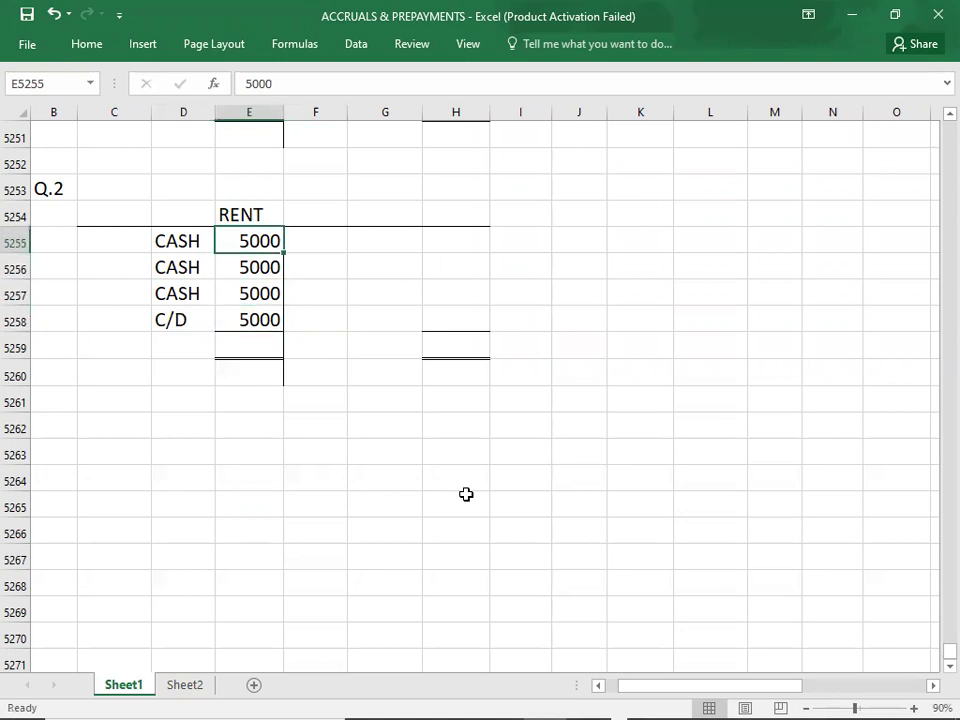
key("shift+Down")
key("shift+Down")
key("shift+Down")
key("Down")
key("Down")
key("Down")
key("Down")
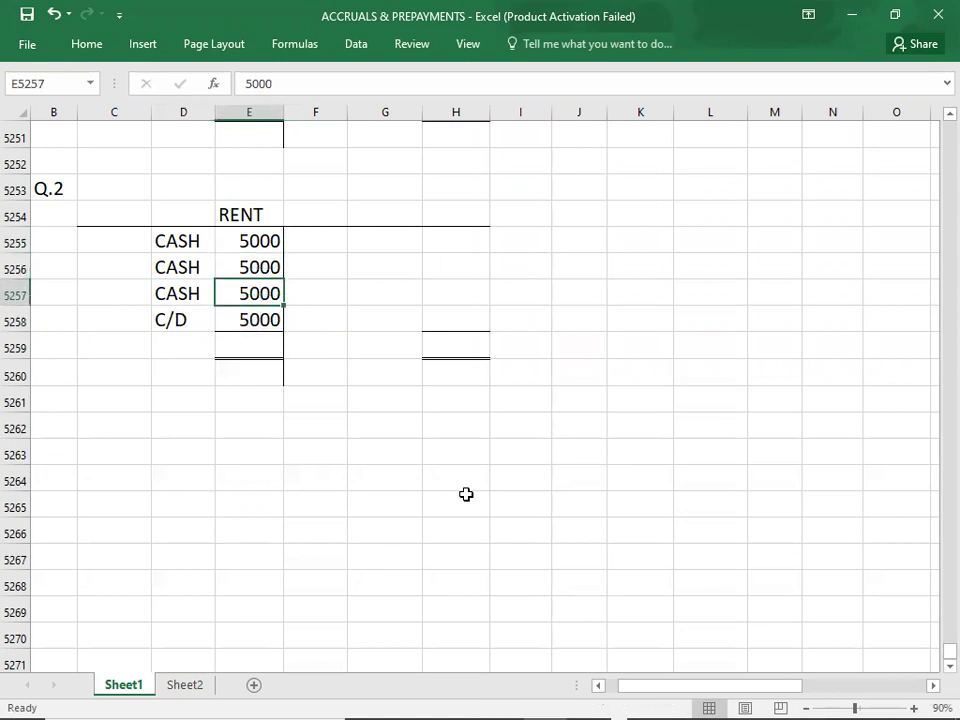
type("20000")
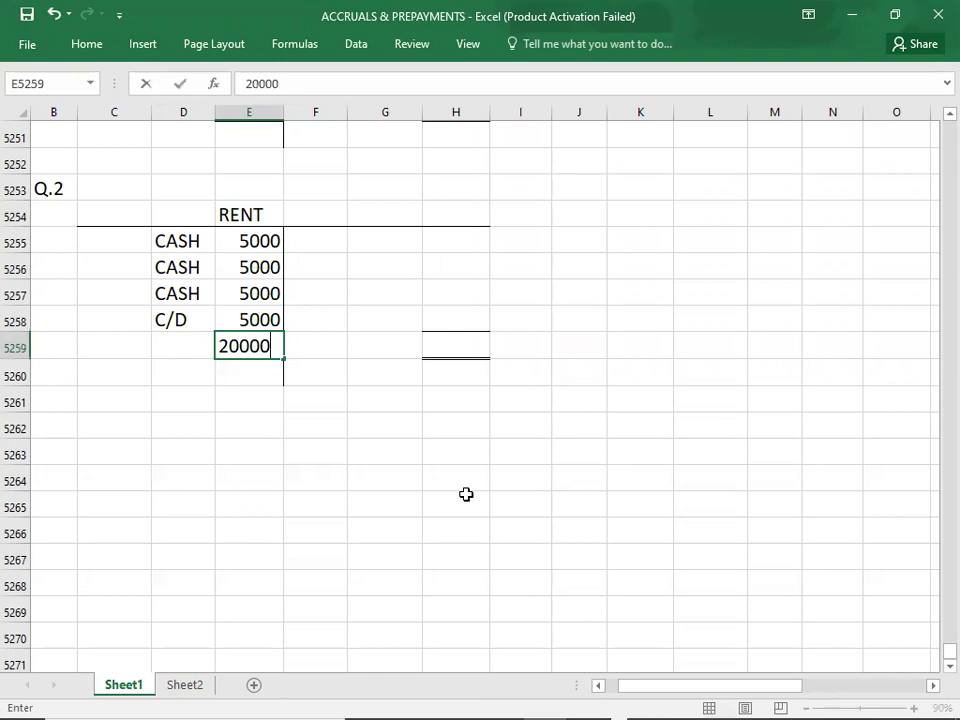
key("Right")
key("Right")
key("Right")
type("20000")
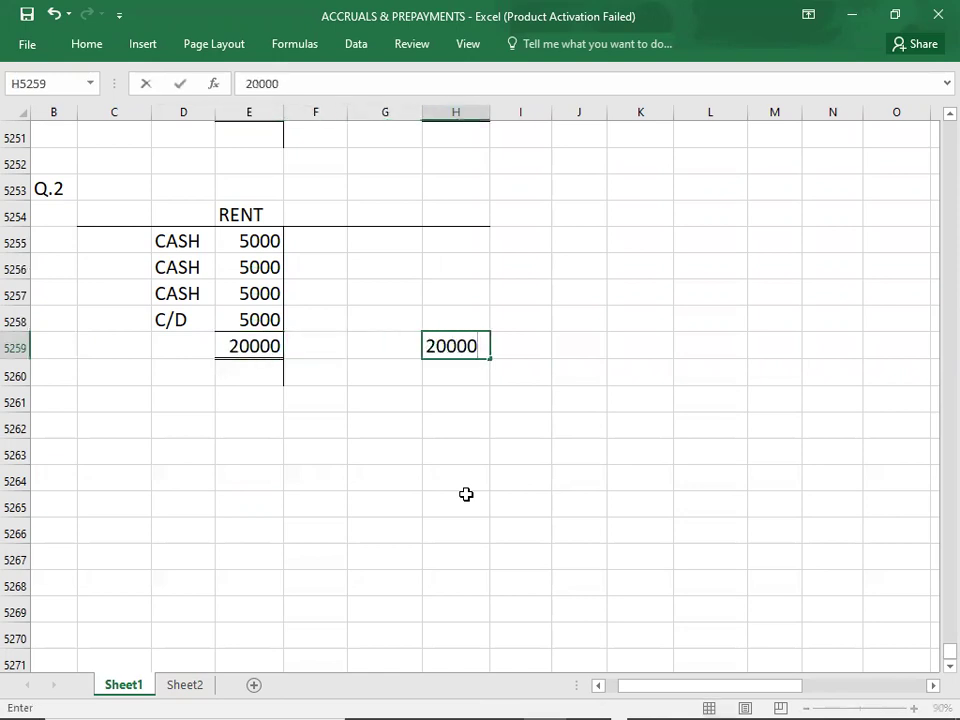
- Enter the income statement charge on the credit side as I.S. in G5257 and 20000 in H5257
key("Up")
key("Up")
type("5")
key("BackSpace")
type("20")
type("0")
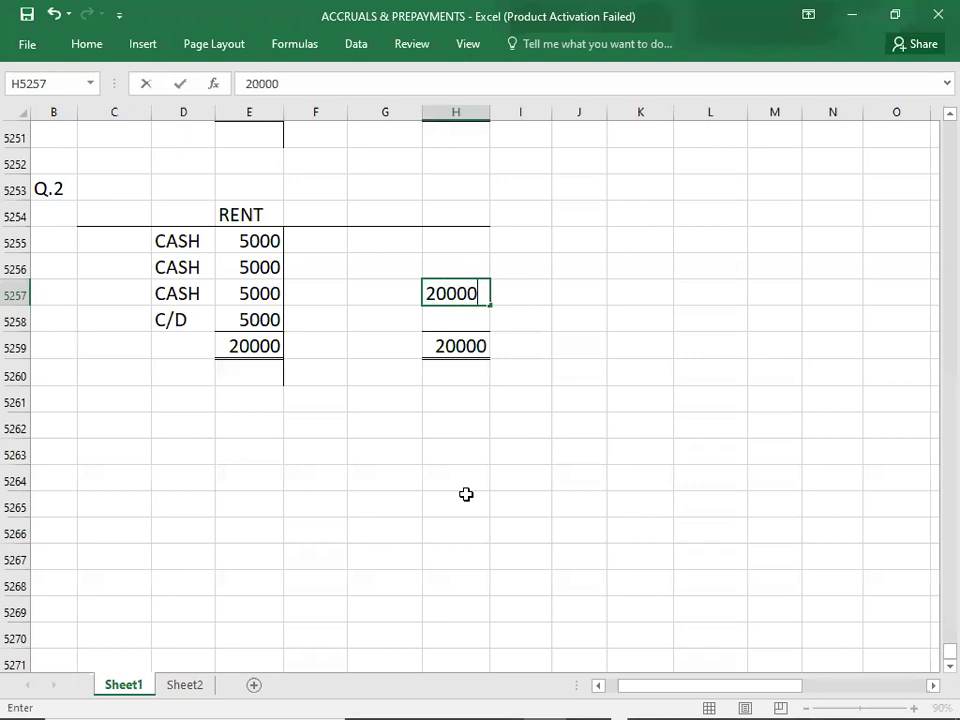
key("Left")
type("I.S.")
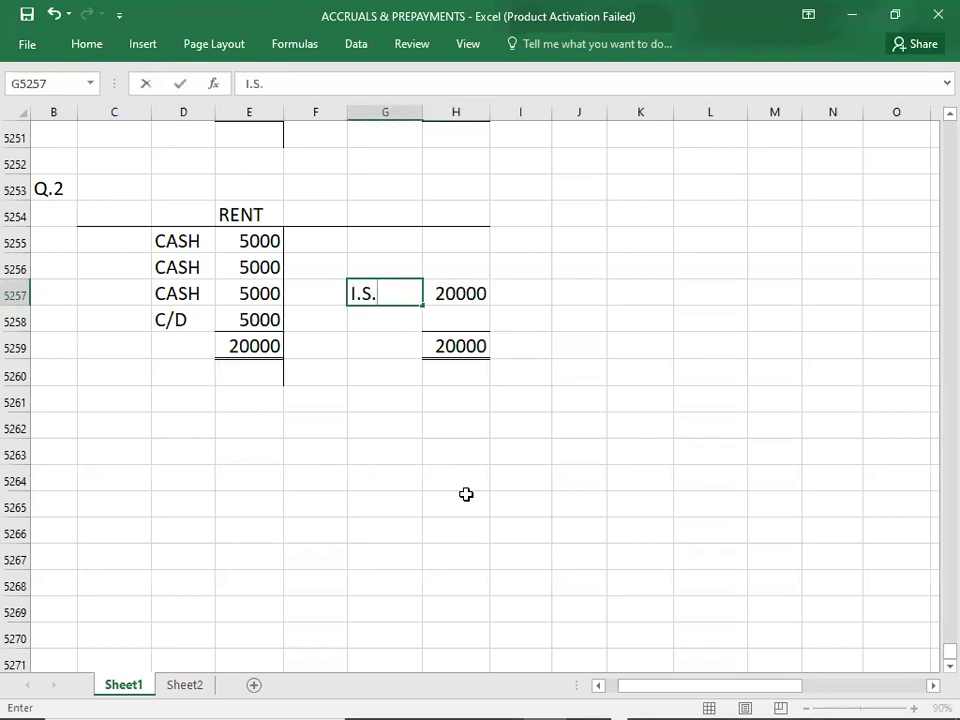
key("Return")
key("Return")
key("Return")
key("Return")
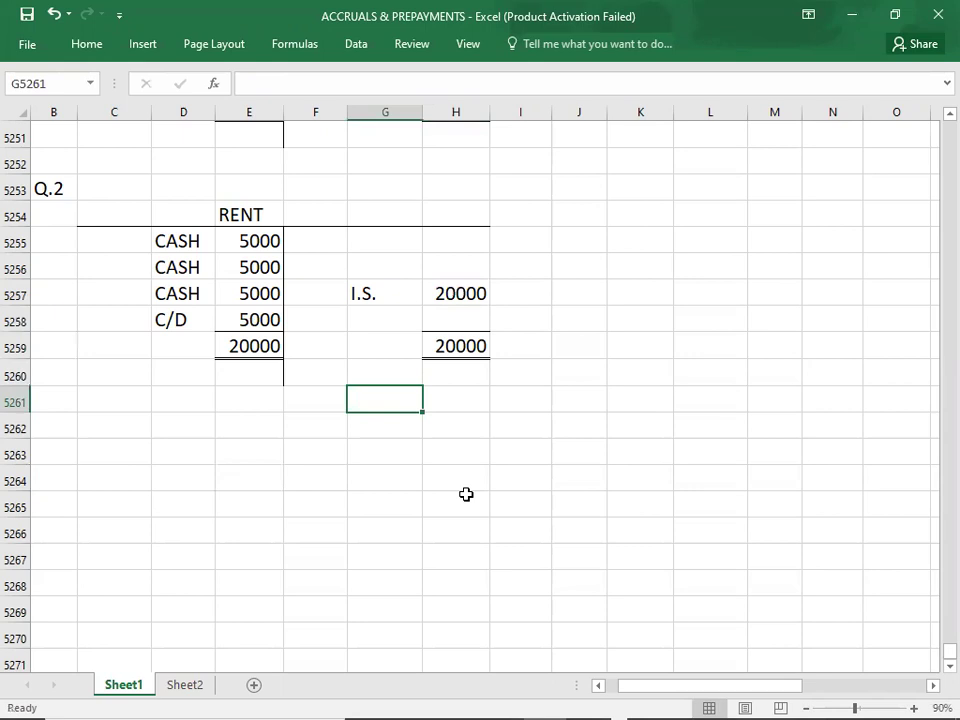
- Review the Q.2 payment dates in the question PDF and enter 4/1 in Excel cell C5255 as the first payment's date
key("alt+Tab")
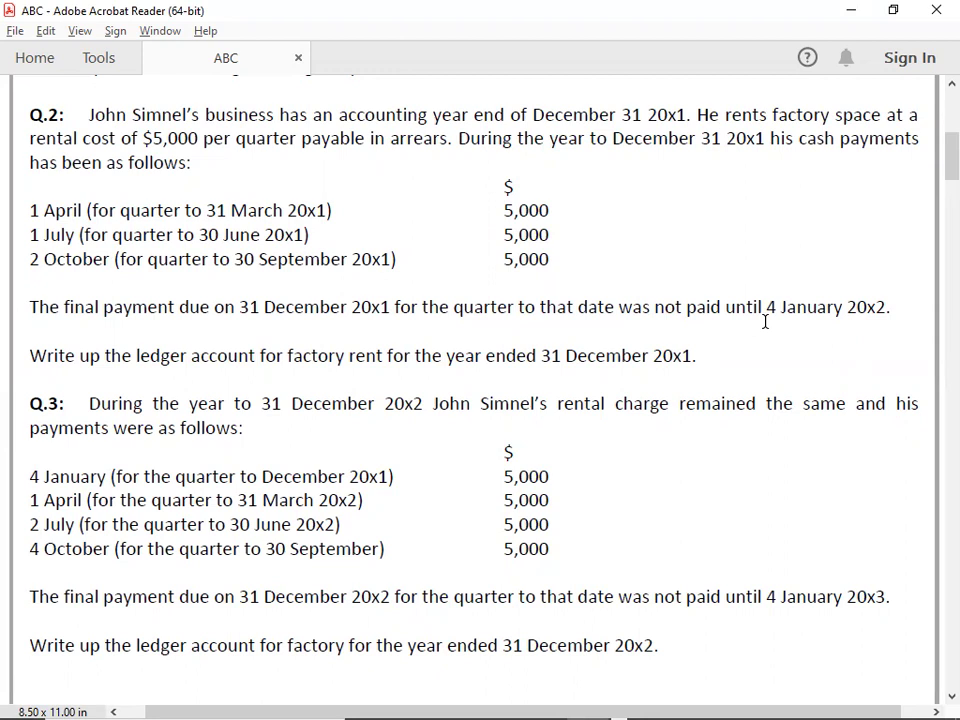
key("alt+Tab")
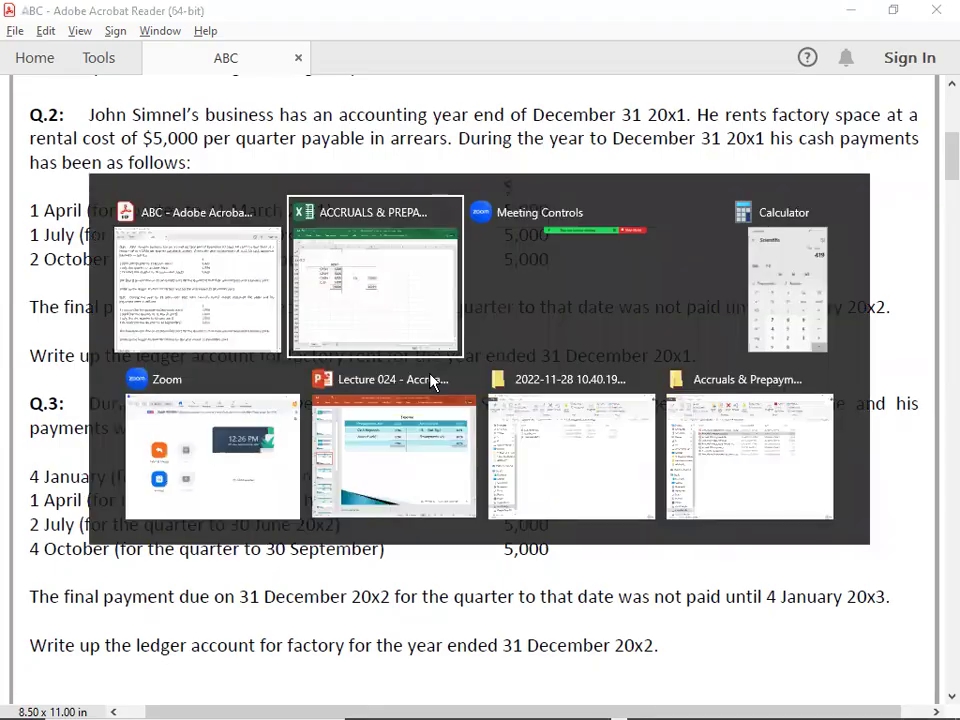
left_click(130, 438)
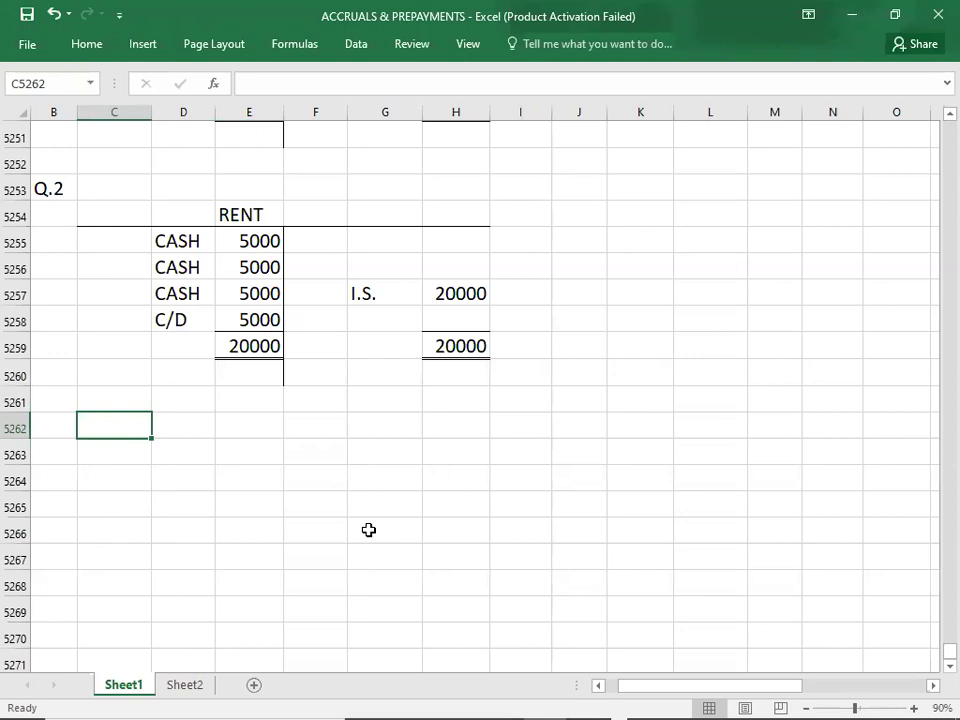
left_click(230, 320)
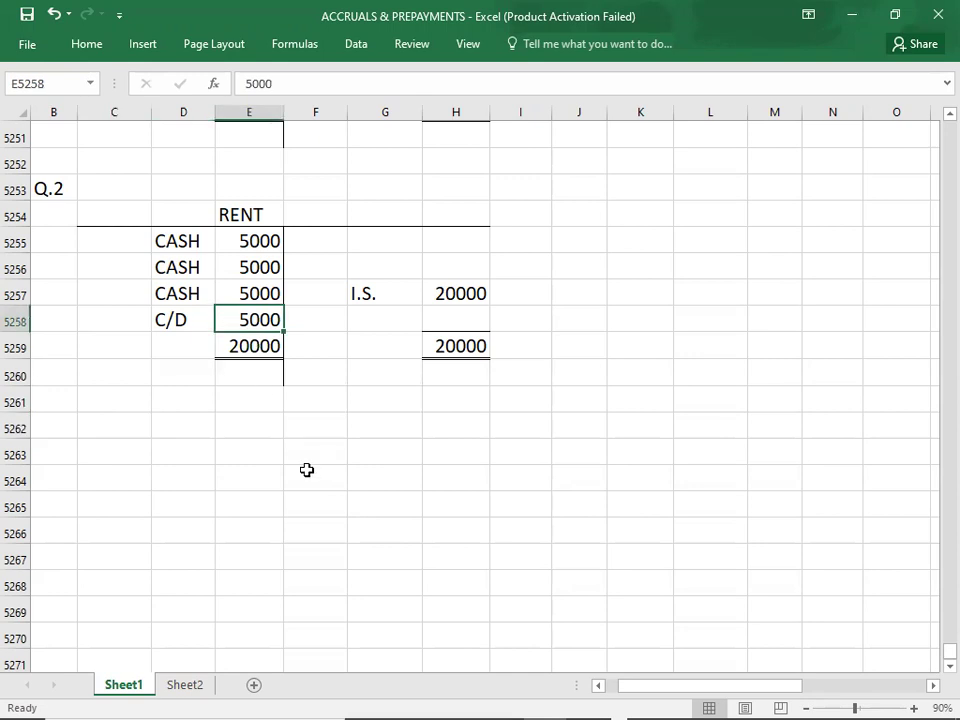
left_click(101, 242)
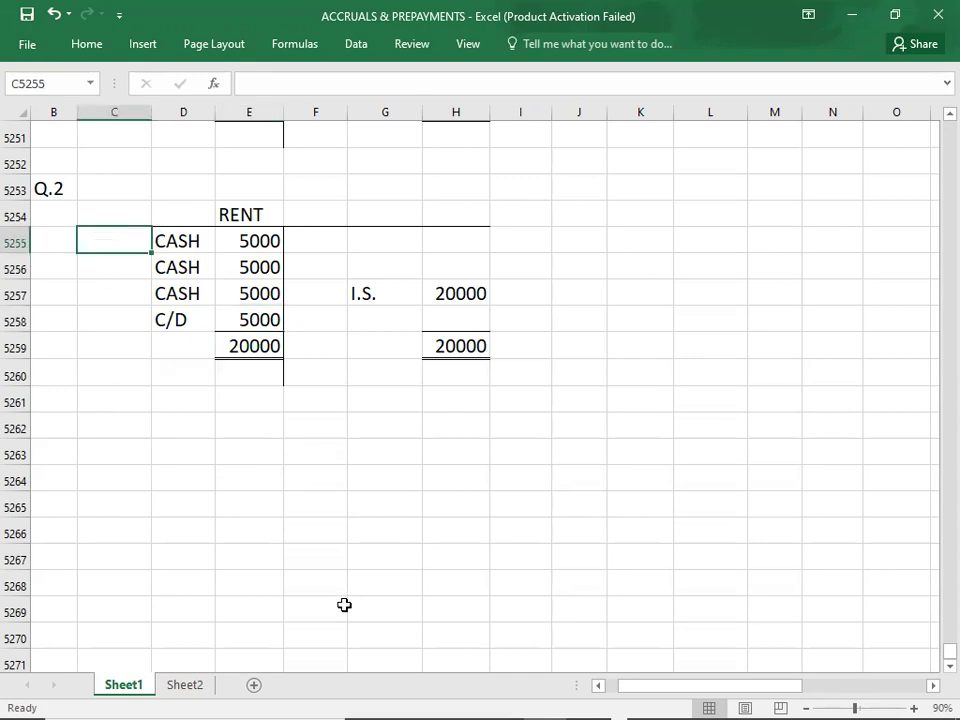
key("alt+Tab")
key("alt+Tab")
type("4/1")
key("Return")
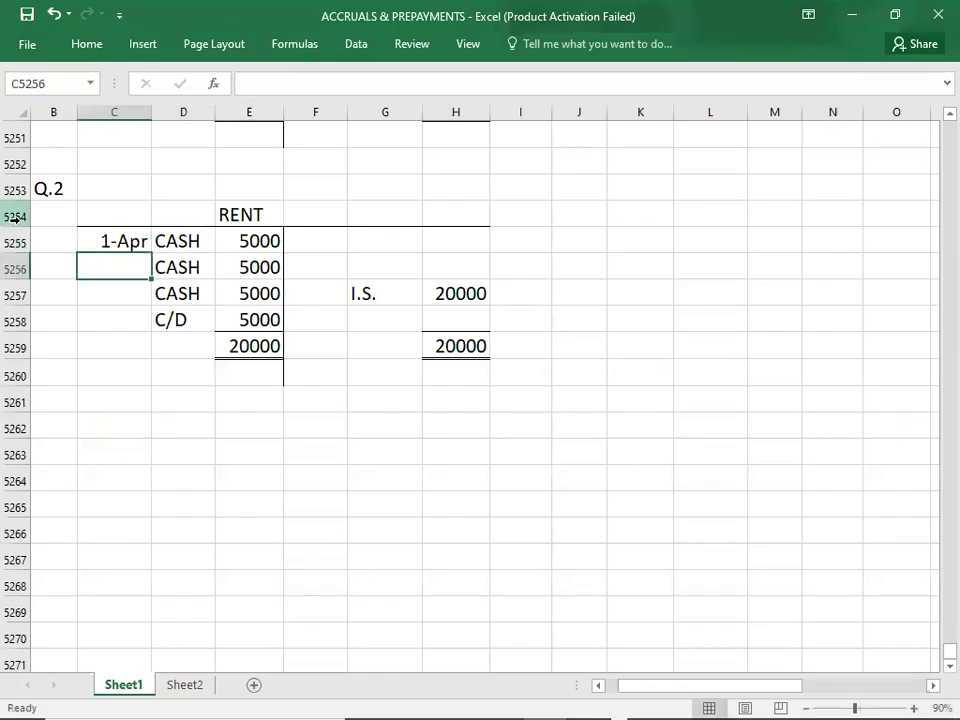
- Check the second payment's date in the question PDF and enter 7/1 in Excel cell C5256
key("alt+Tab")
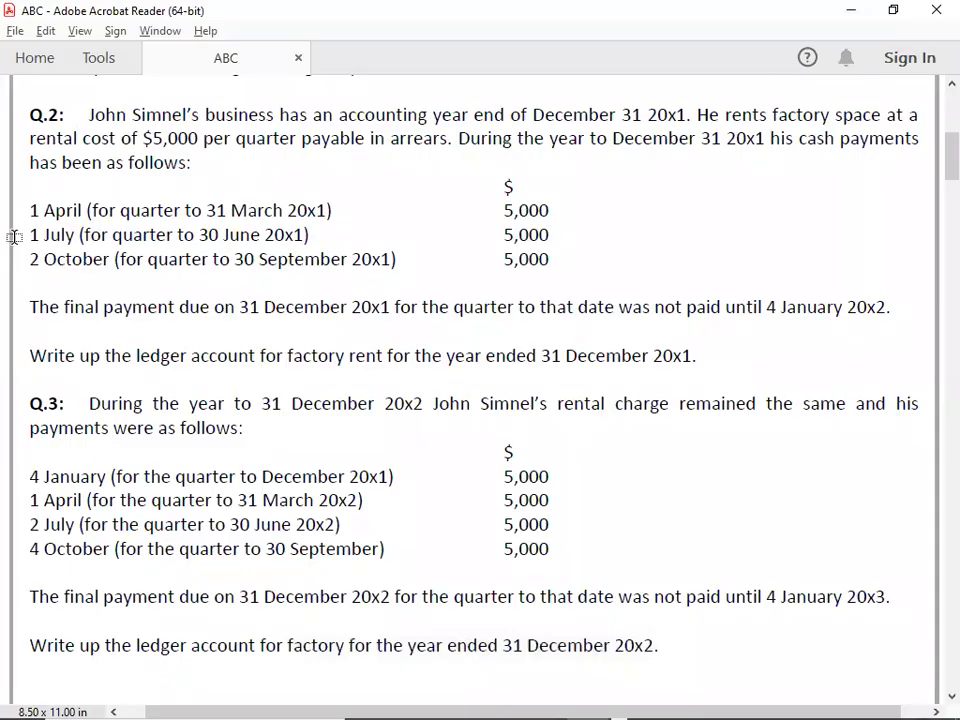
key("alt+Tab")
type("7/1")
key("Tab")
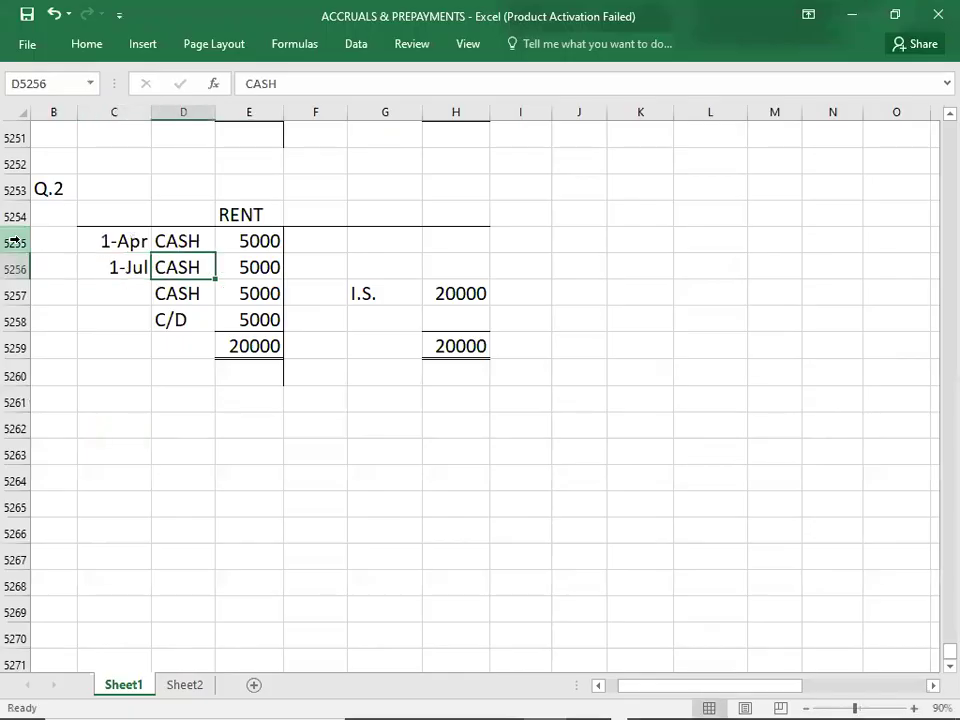
key("Return")
- Check the third payment's date in the question PDF and enter 10/2 in Excel cell C5257
key("alt+Tab")
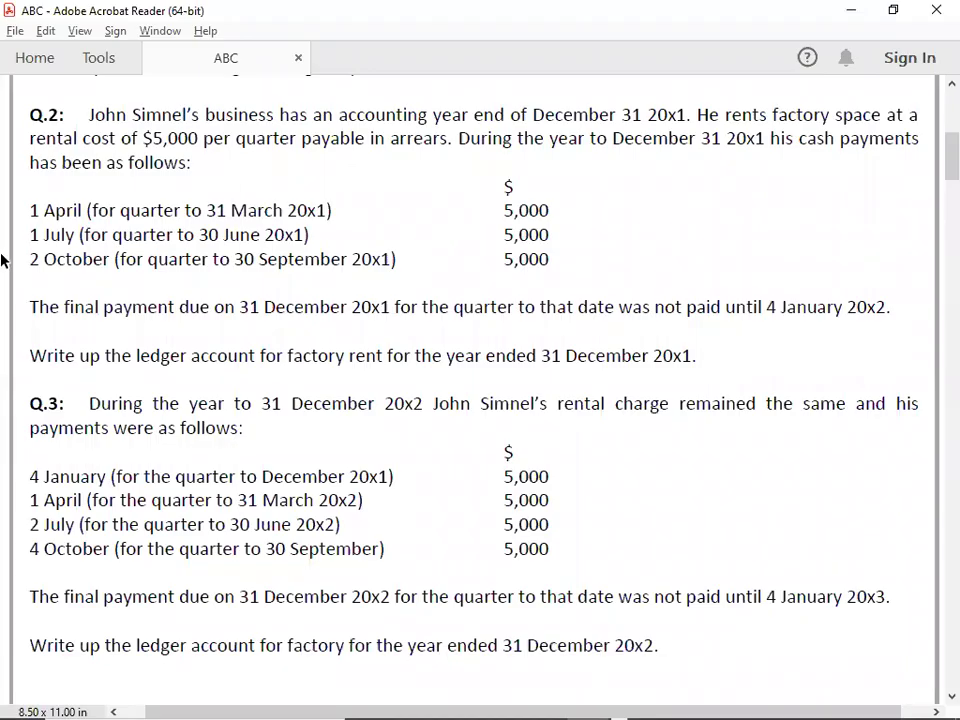
key("alt+Tab")
type("10/2")
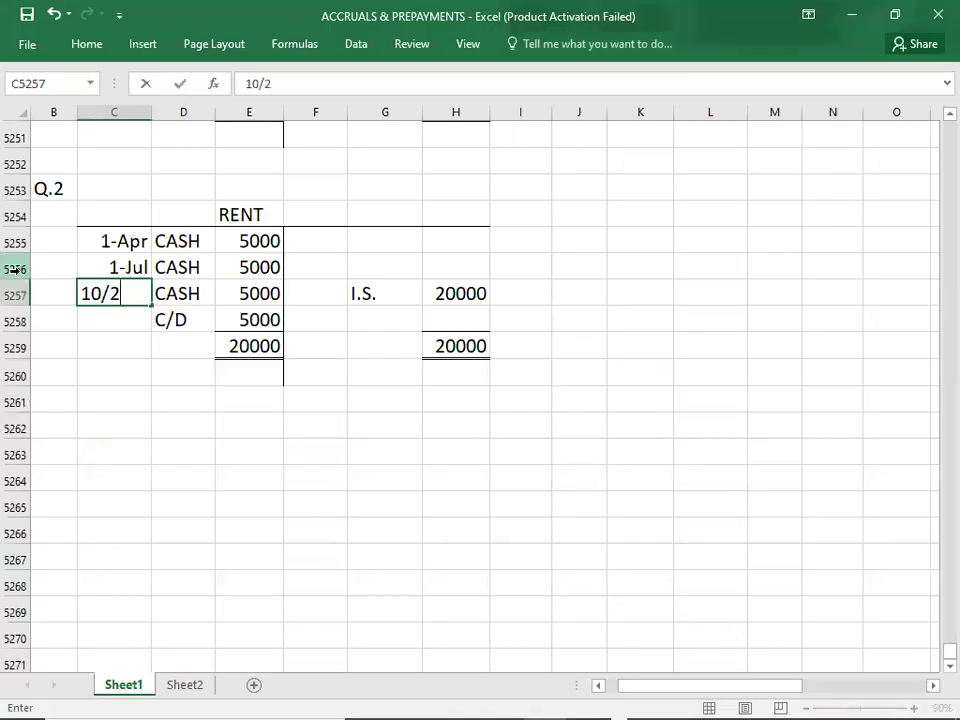
key("Tab")
key("Return")
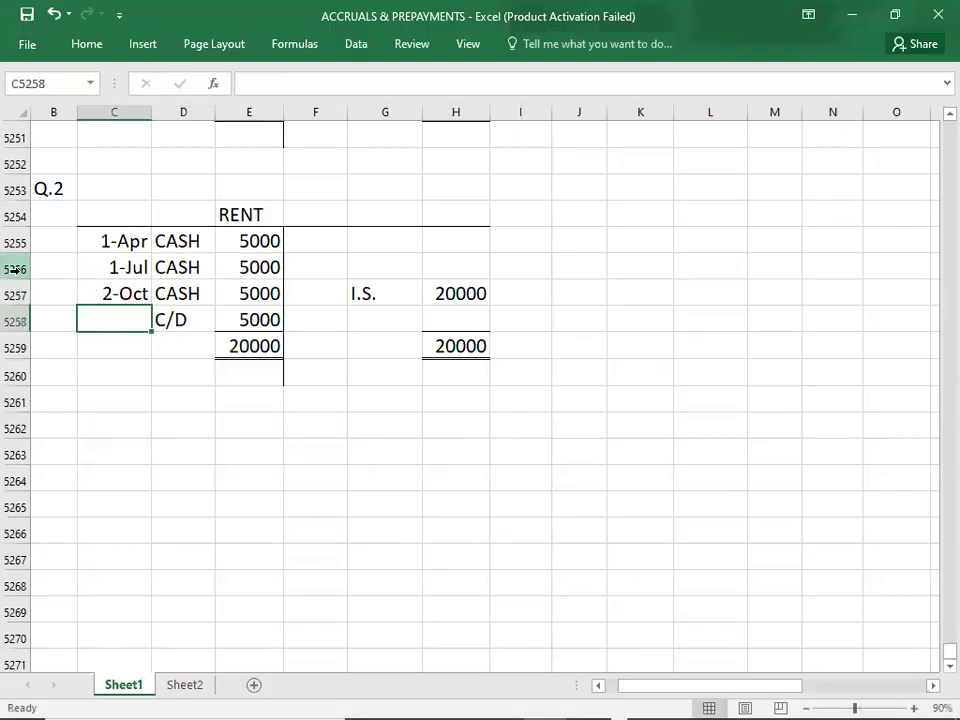
- Enter 12/31 in C5258 as the date of the C/D entry
type("12/31")
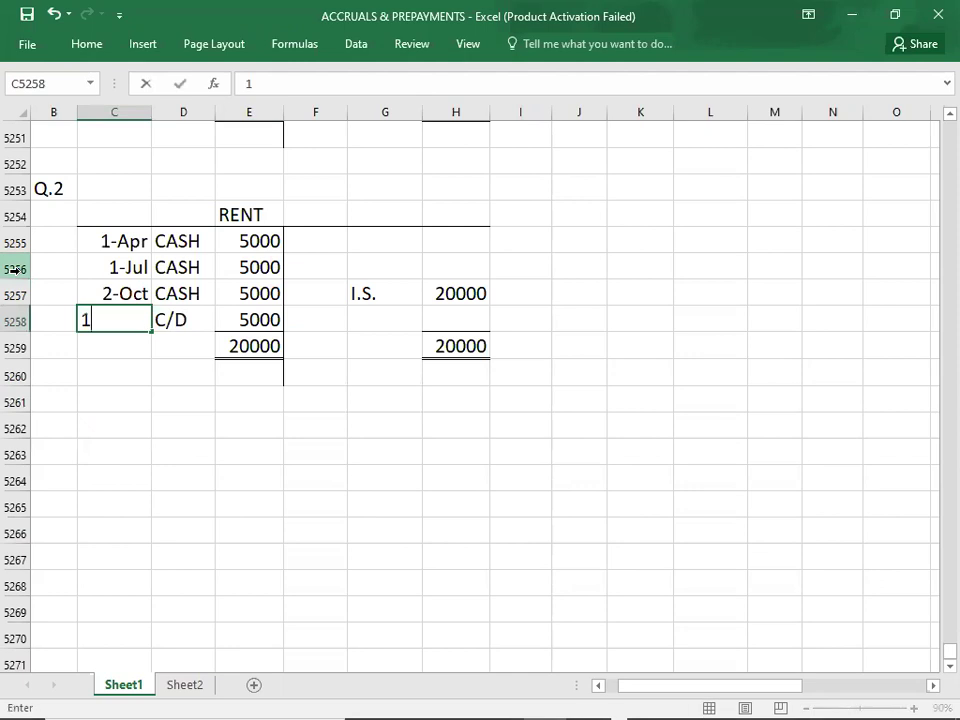
key("Return")
key("Return")
key("Return")
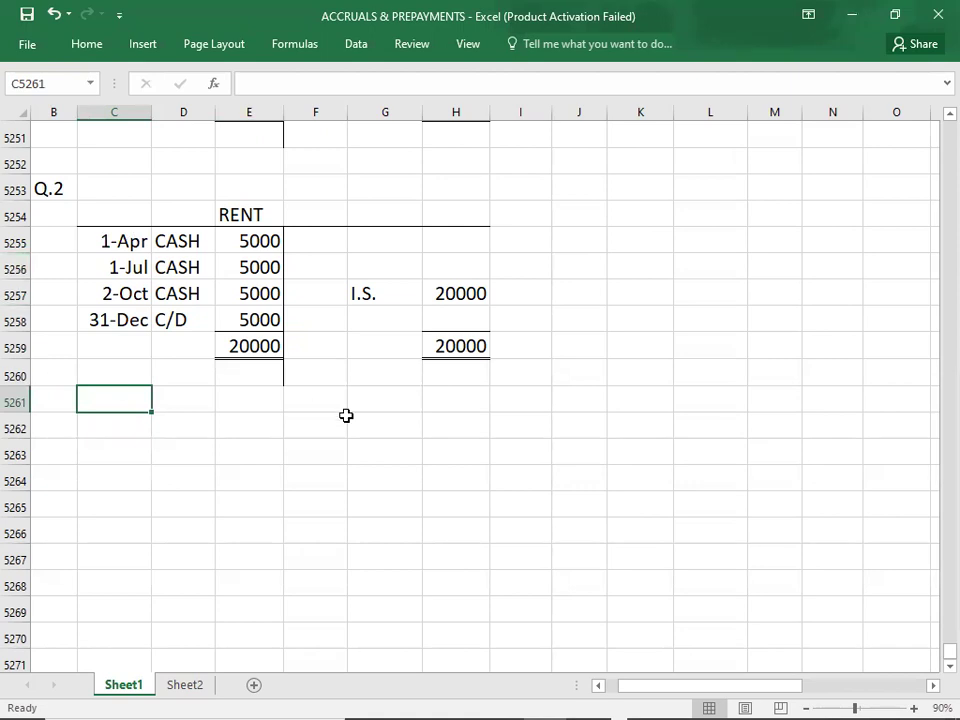
- Enter the Q.2 brought-down balance in row 5260: date 1/1 in F5260, B/D in G5260 and 5000 in H5260
left_click(335, 374)
type("1/1")
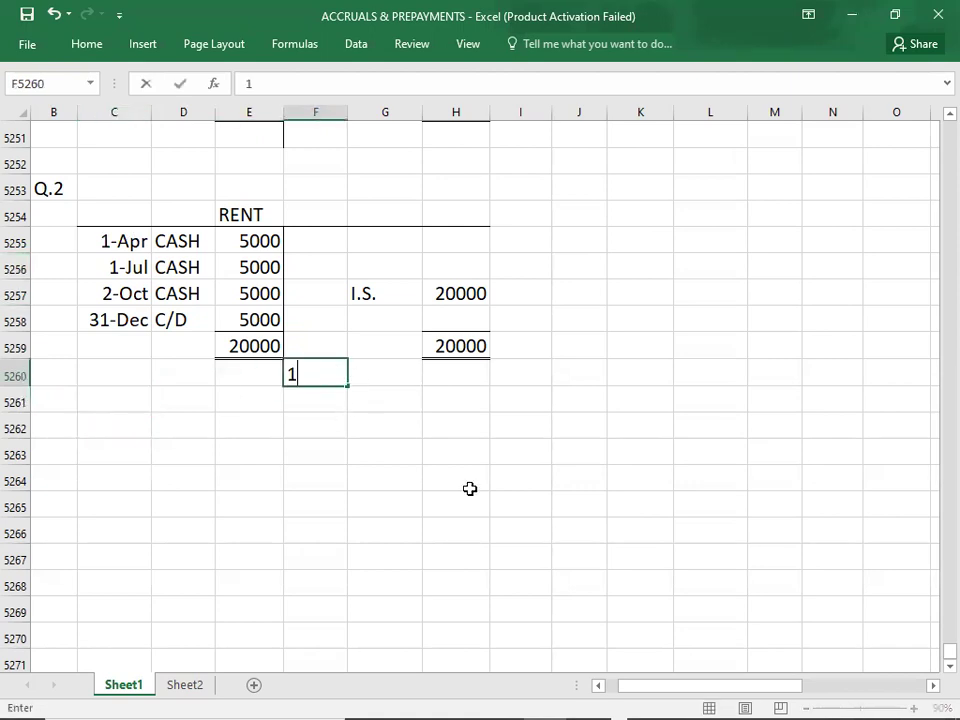
key("Tab")
type("B/")
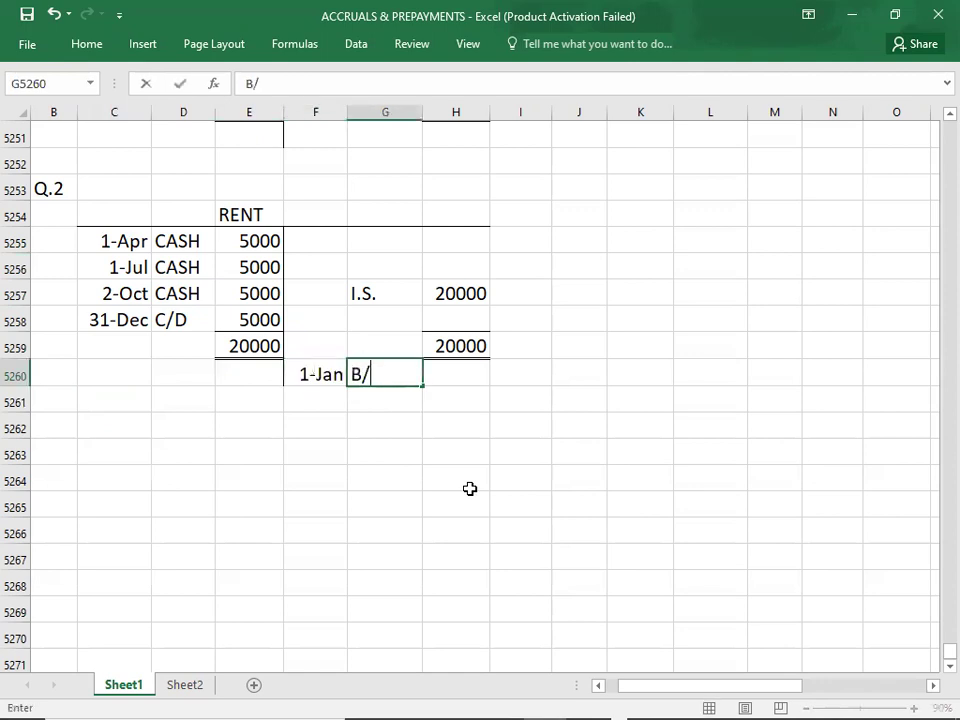
type("D")
key("Tab")
type("5000")
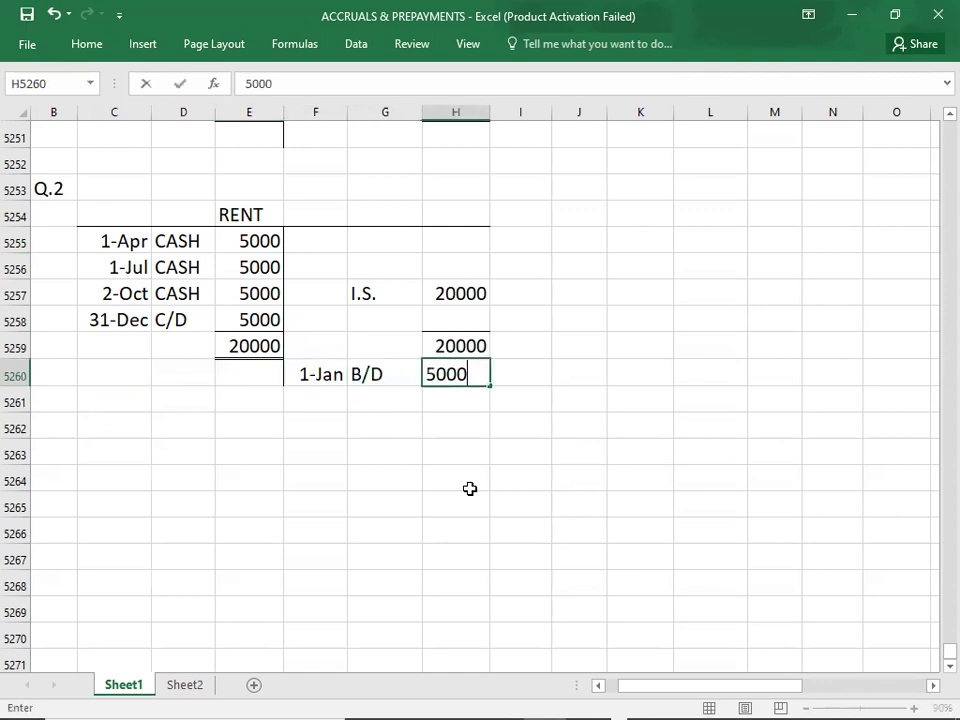
key("Return")
key("Return")
key("Return")
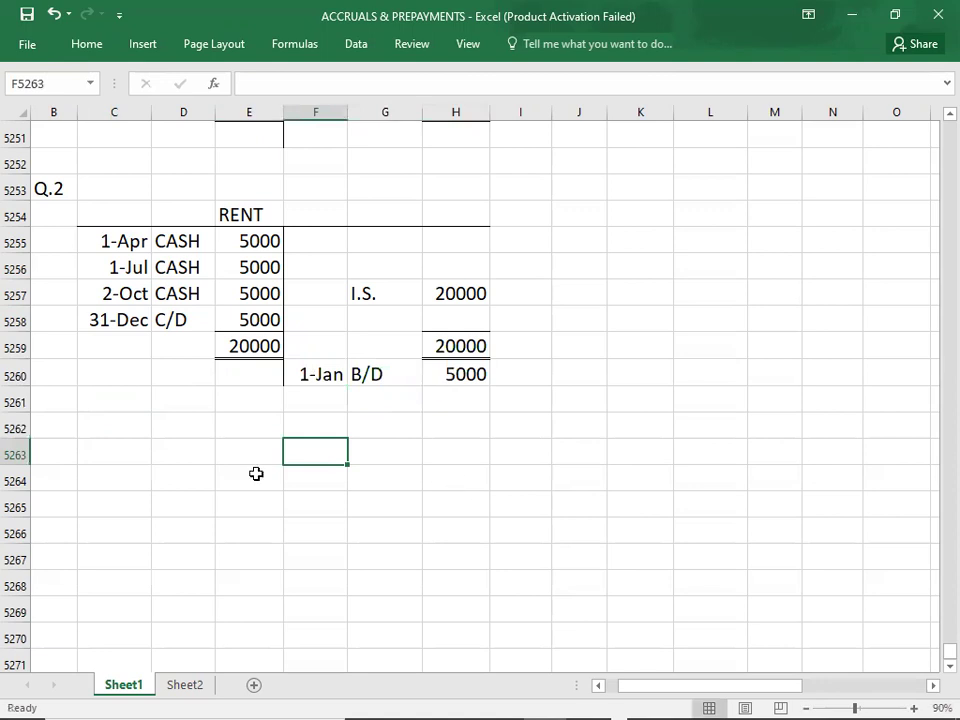
- Label cell B5262 as Q.3 and review the Q.3 rent question in the PDF before returning to Excel
left_click(59, 432)
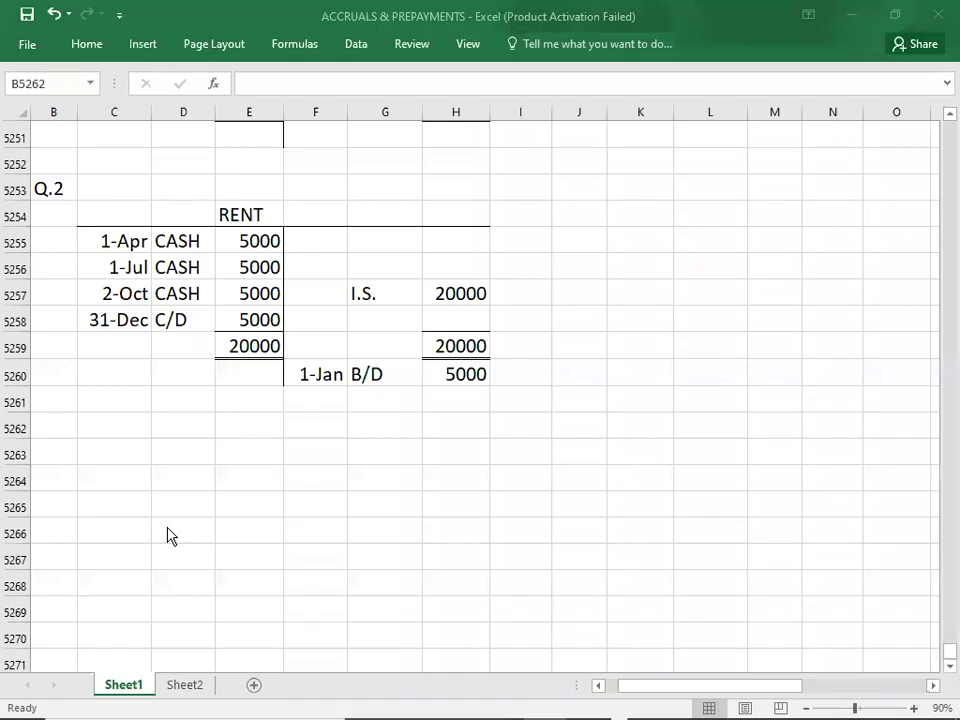
left_click(64, 424)
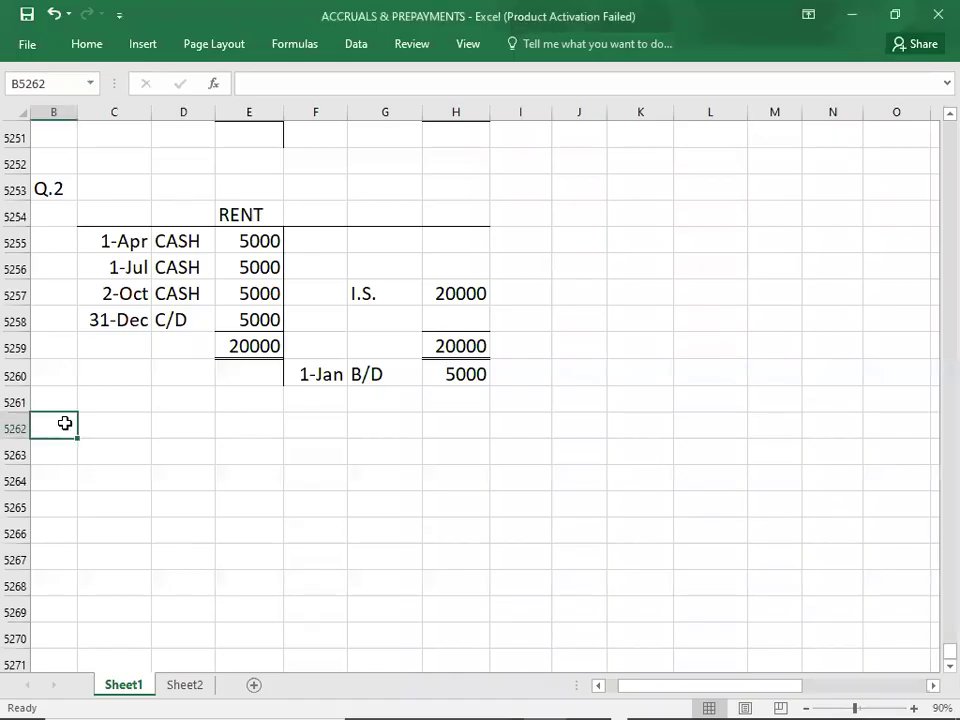
type("Q.3")
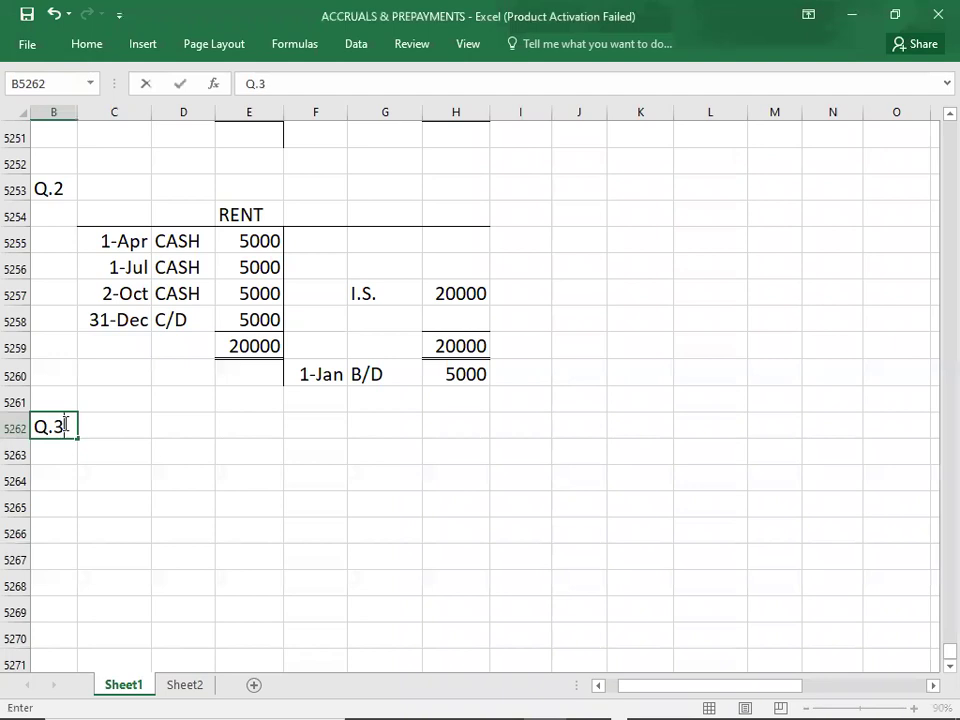
key("Return")
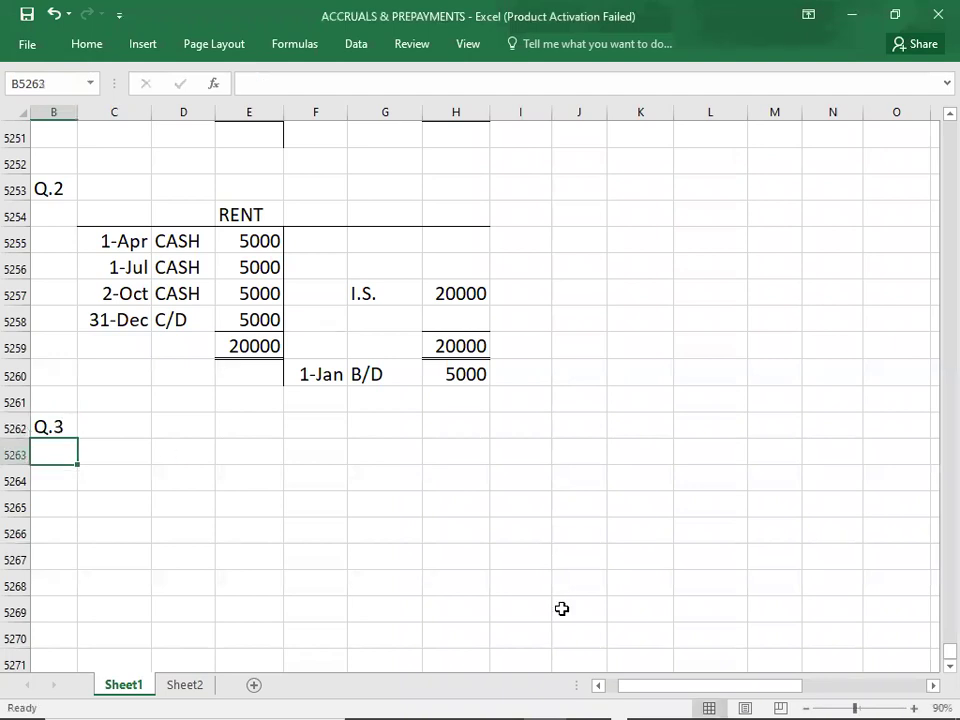
key("alt+Tab")
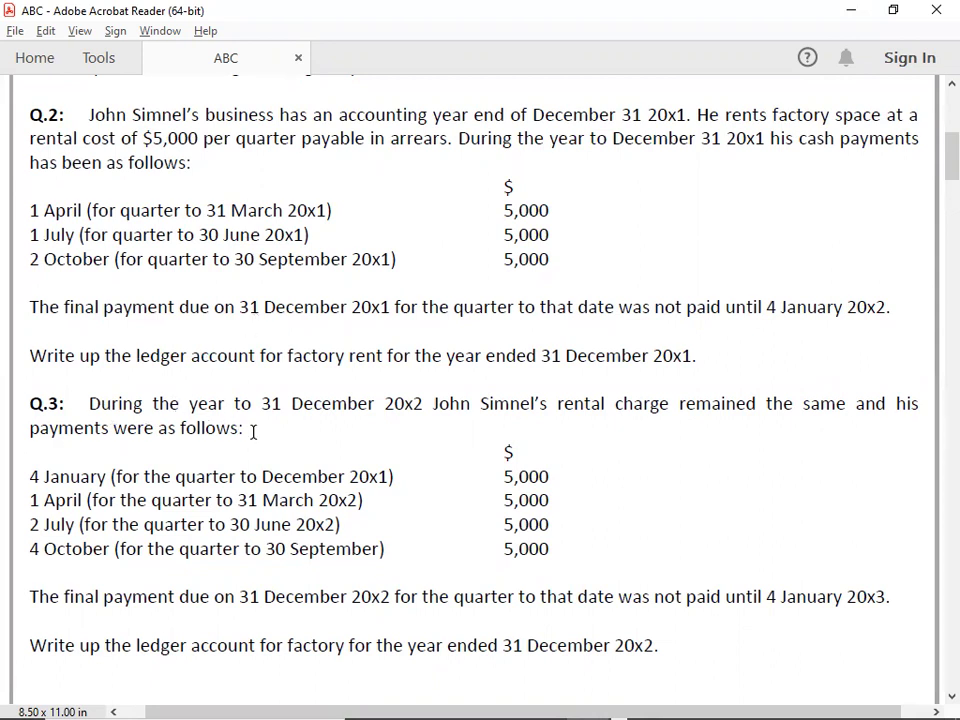
key("alt+Tab")
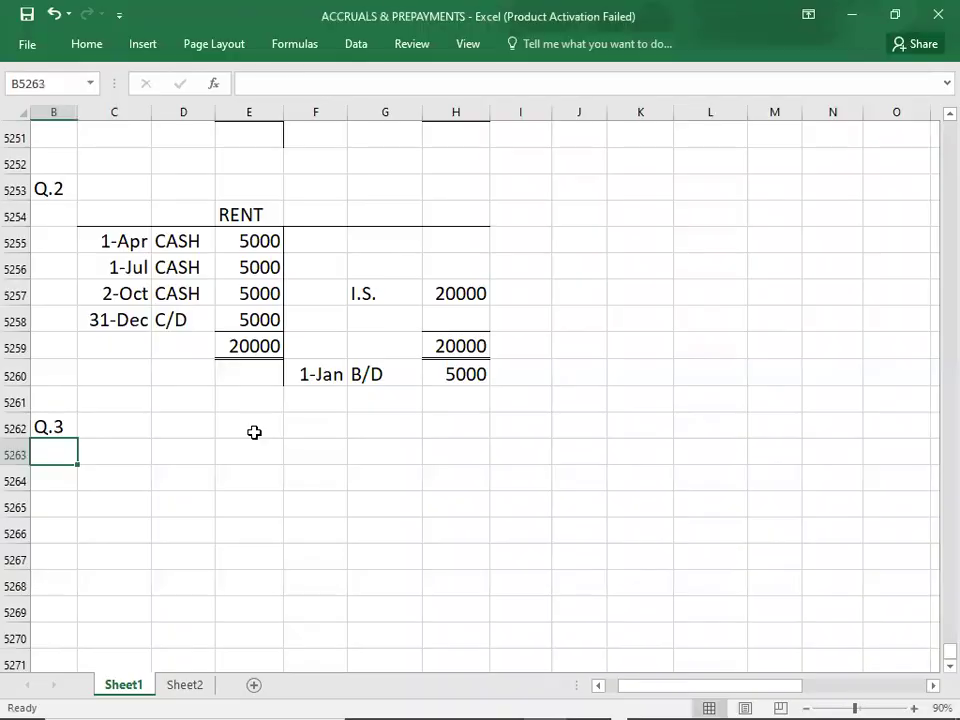
- Copy the Q.2 rent account in C5254:H5260 and paste it under the Q.3 label starting at C5263
left_click(228, 321)
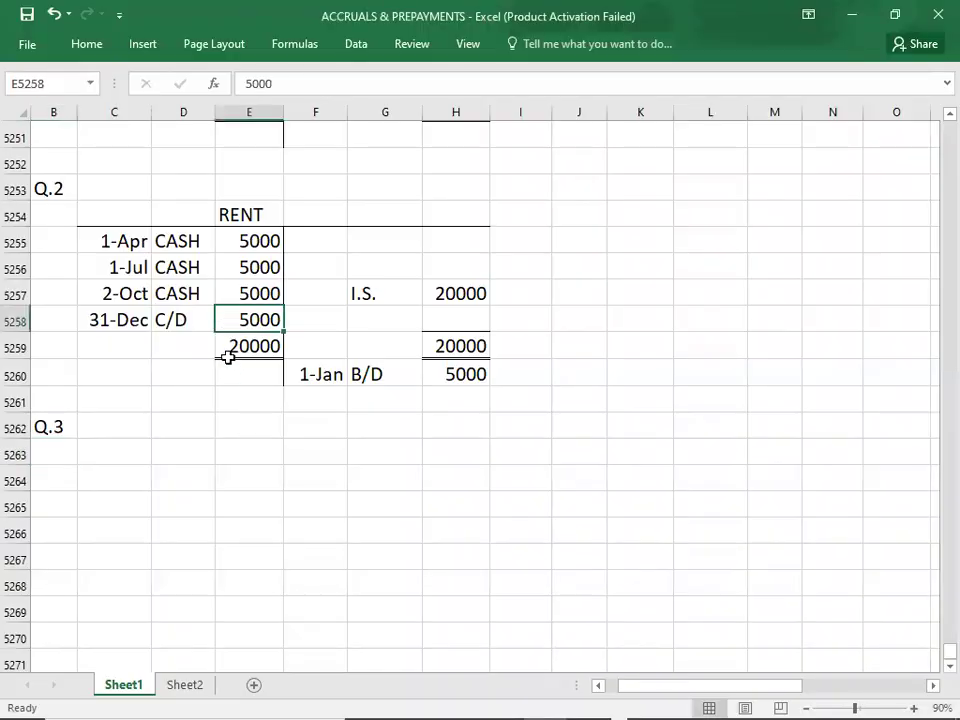
left_click(118, 214)
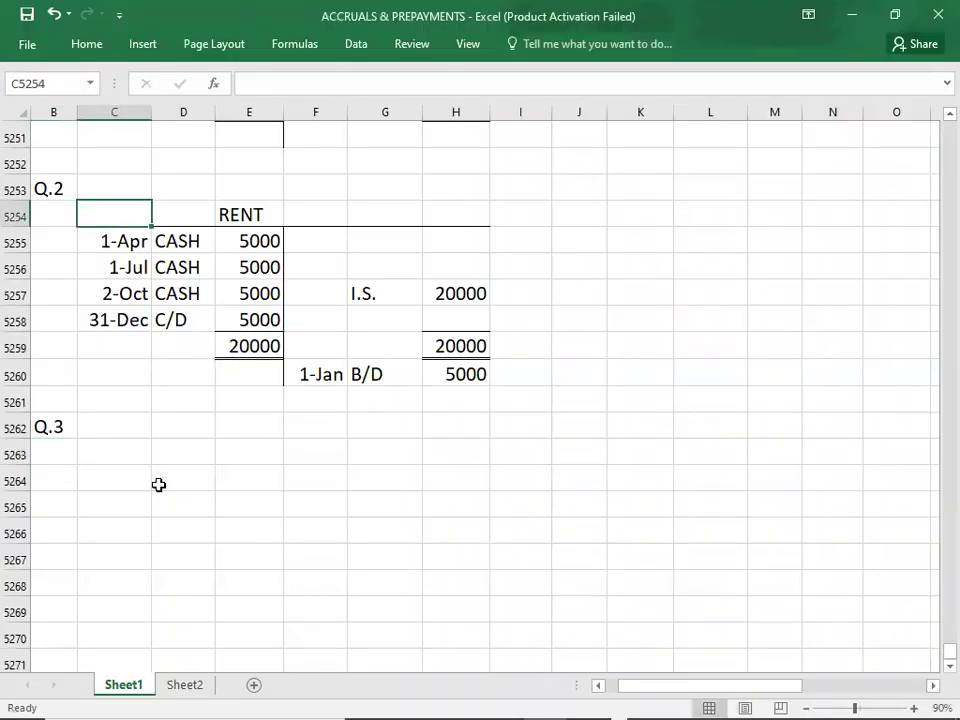
key("shift+Right")
key("shift+Right")
key("shift+Right")
key("shift+Right")
key("shift+Right")
key("shift+Down")
key("shift+Down")
key("shift+Down")
key("shift+Down")
key("shift+Down")
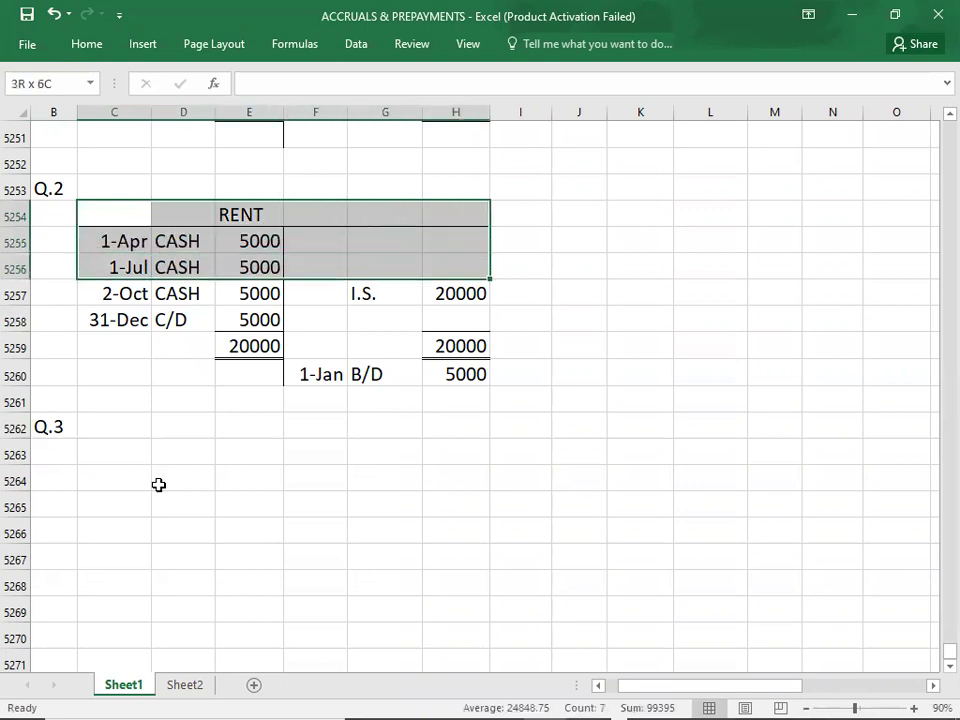
key("shift+Down")
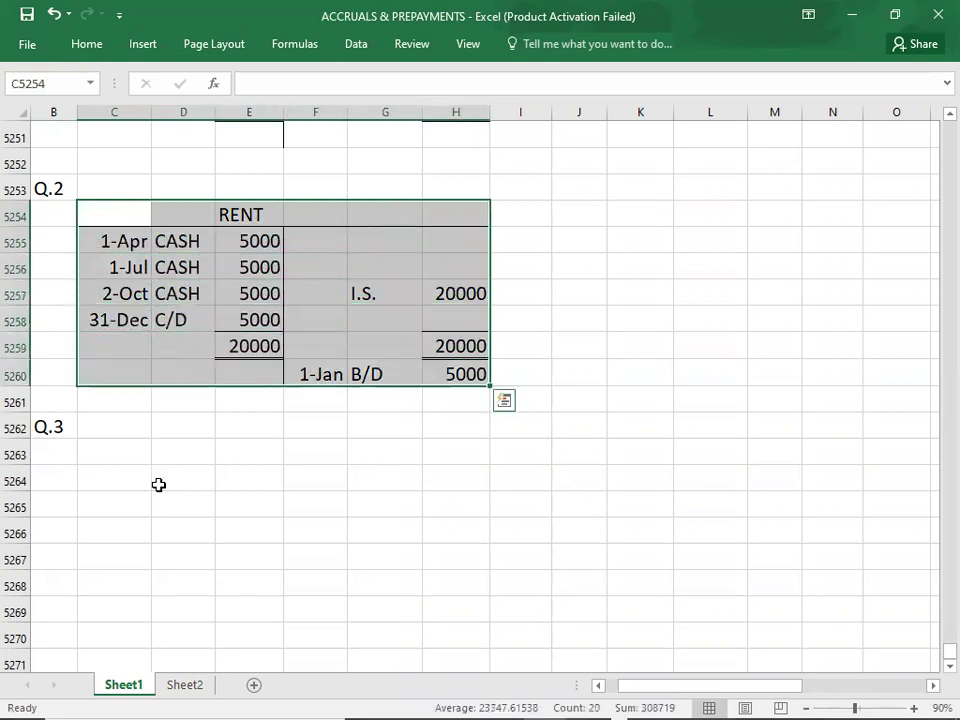
key("ctrl+c")
key("Down")
key("Down")
key("Down")
key("Down")
key("Down")
key("Down")
key("Down")
key("Down")
key("Down")
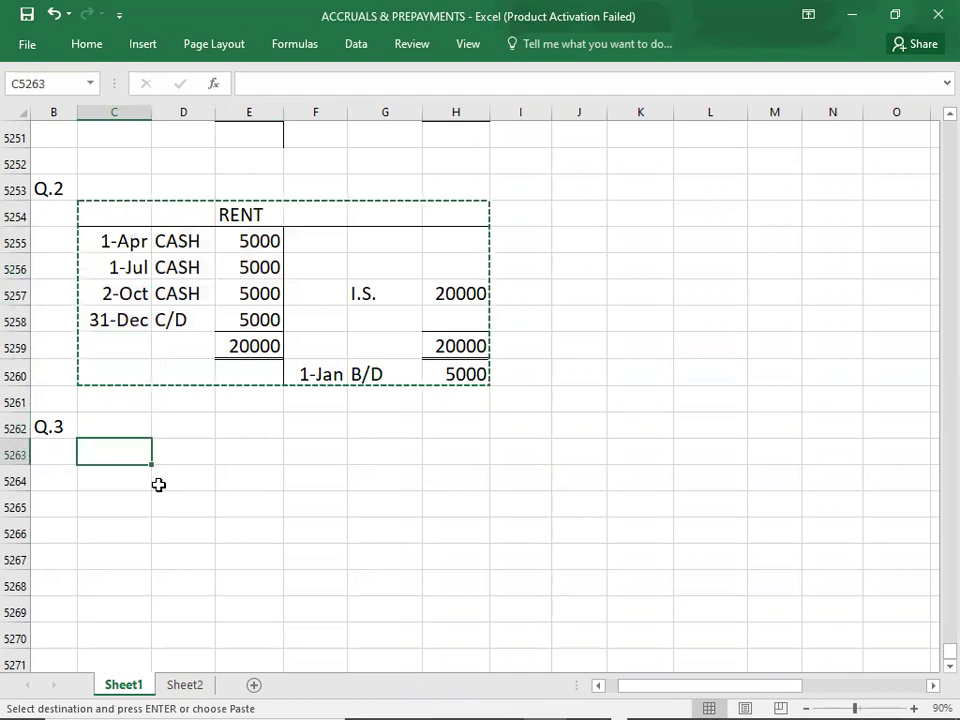
key("ctrl+v")
- Clear the copied entries in C5264:H5269 of the Q.3 account, keeping the RENT heading and the borders
key("Down")
key("shift+Right")
key("shift+Right")
key("shift+Right")
key("shift+Right")
key("shift+Right")
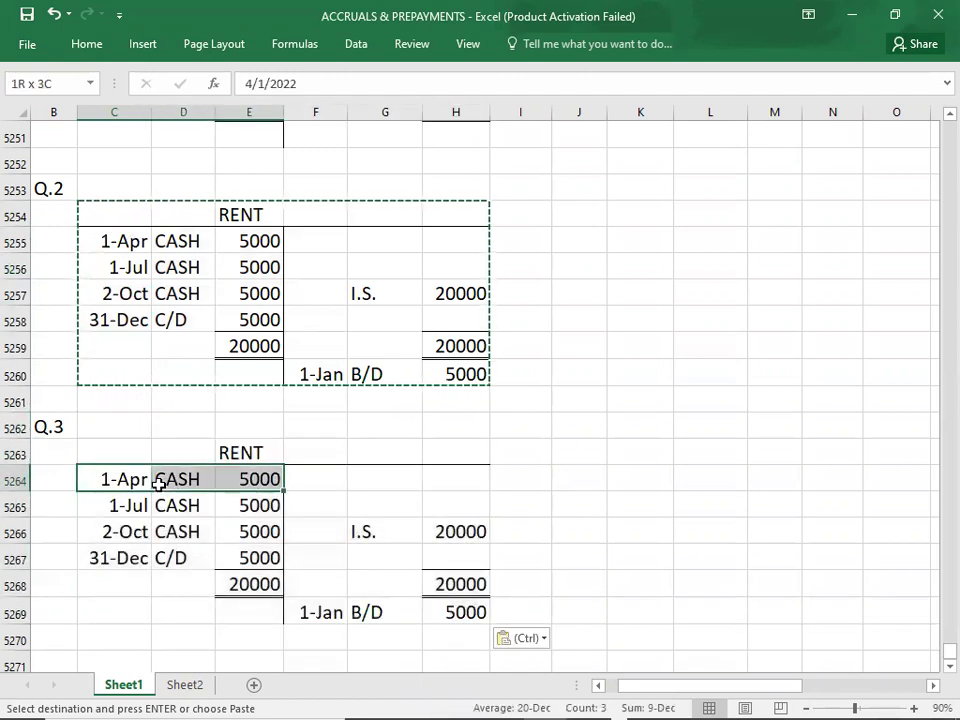
key("shift+Down")
key("shift+Down")
key("shift+Down")
key("shift+Down")
key("shift+Down")
key("Delete")
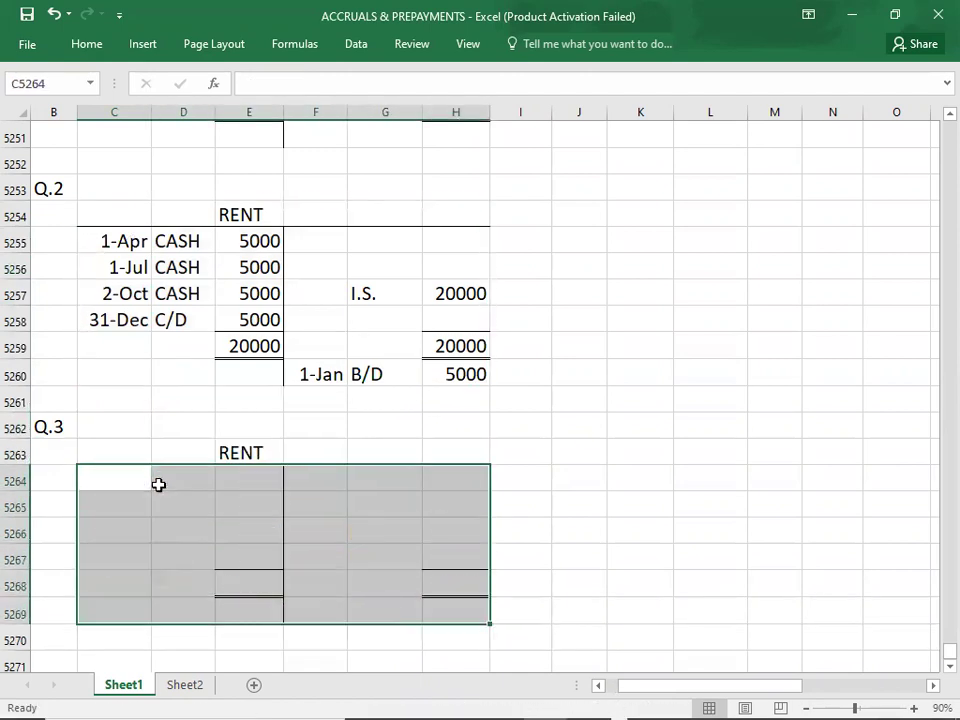
- Enter the Q.3 opening balance on the credit side: date 1/1 in F5264, B/D in G5264 and 5000 in H5264
key("Right")
key("Right")
key("Right")
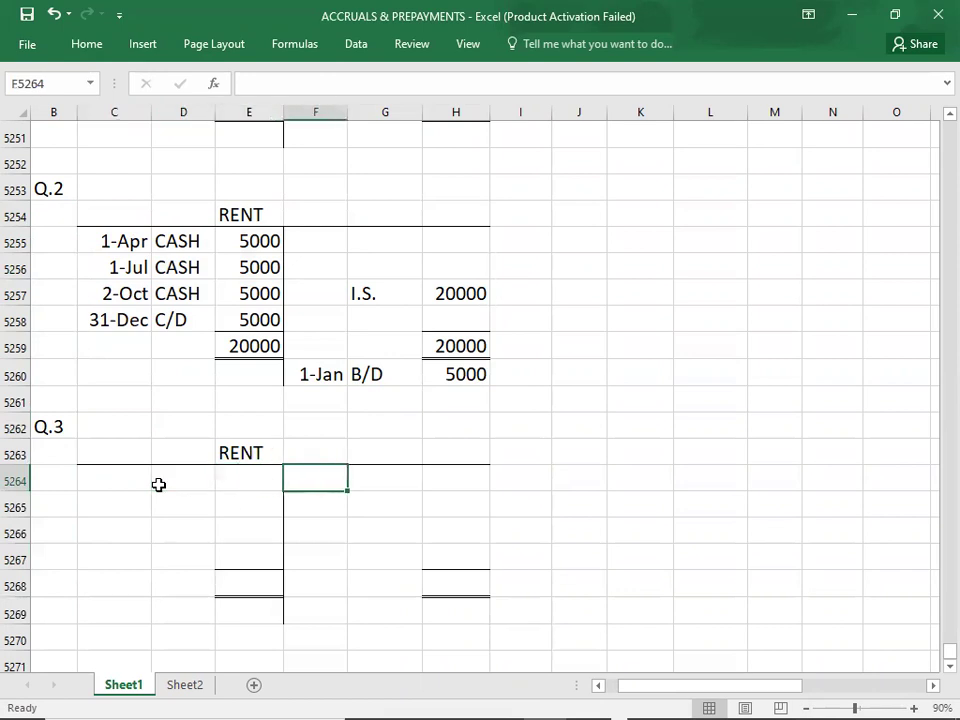
key("Down")
key("Down")
key("Down")
key("Down")
key("Down")
key("Down")
key("Down")
key("Down")
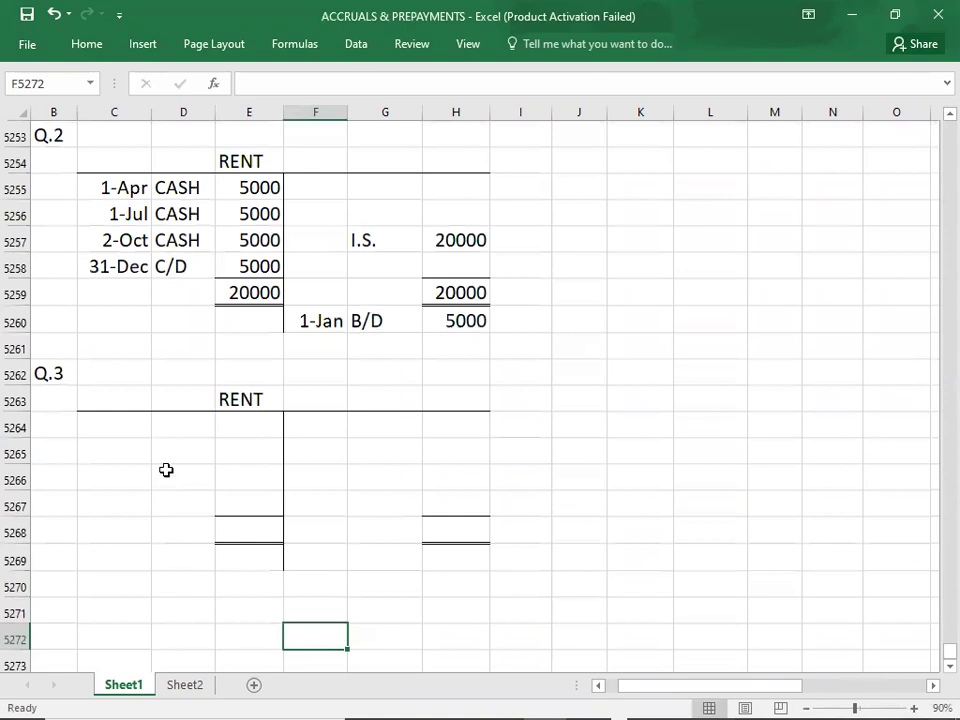
left_click(331, 417)
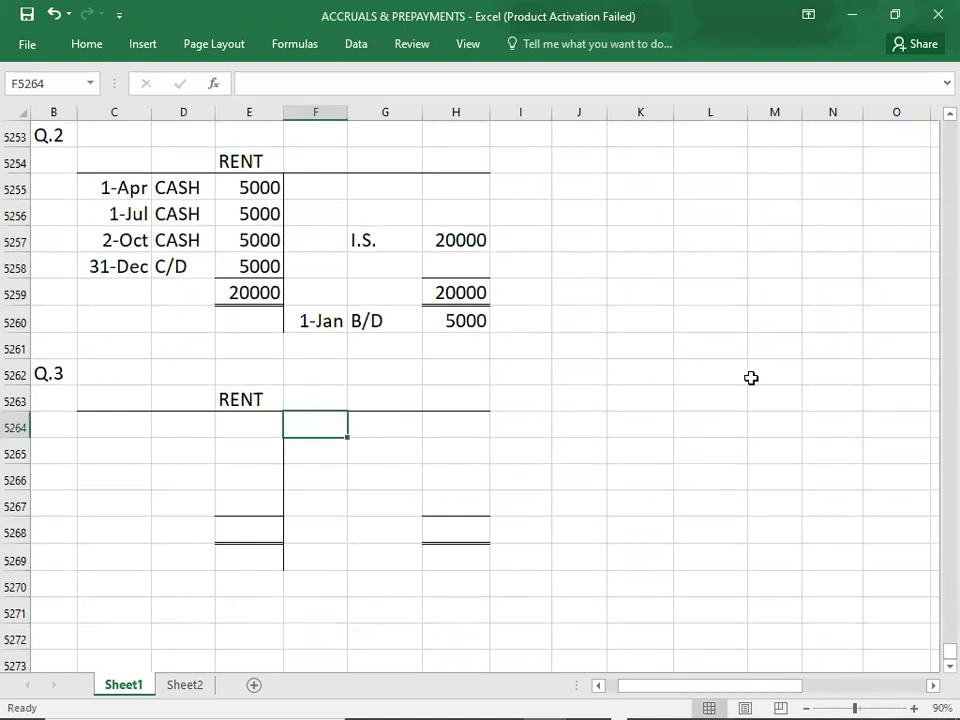
type("1/1")
key("Tab")
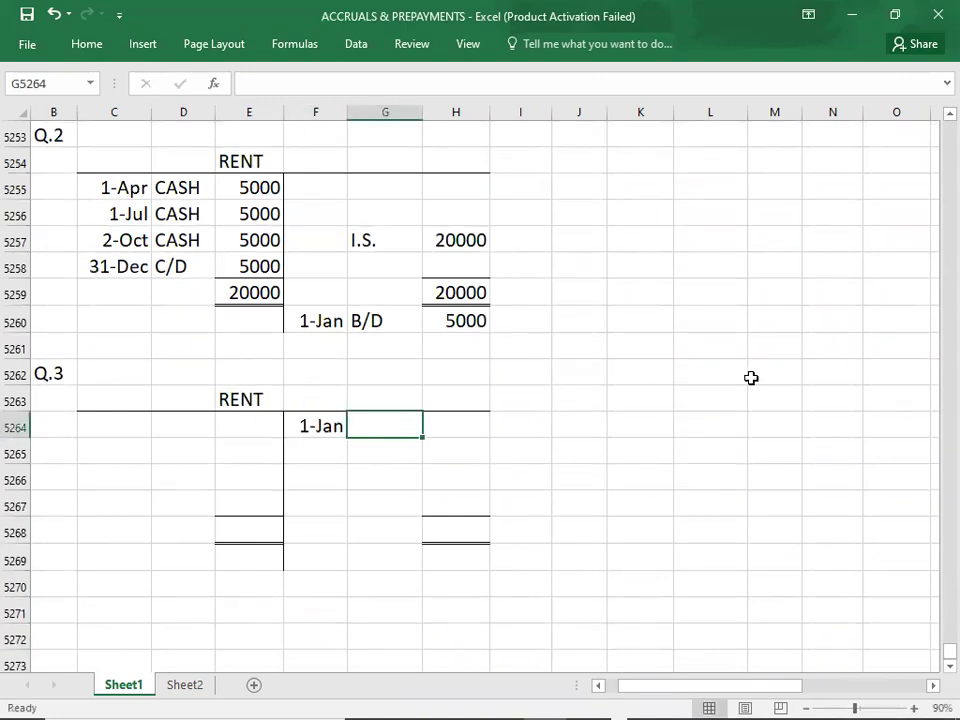
type("B/D")
key("Tab")
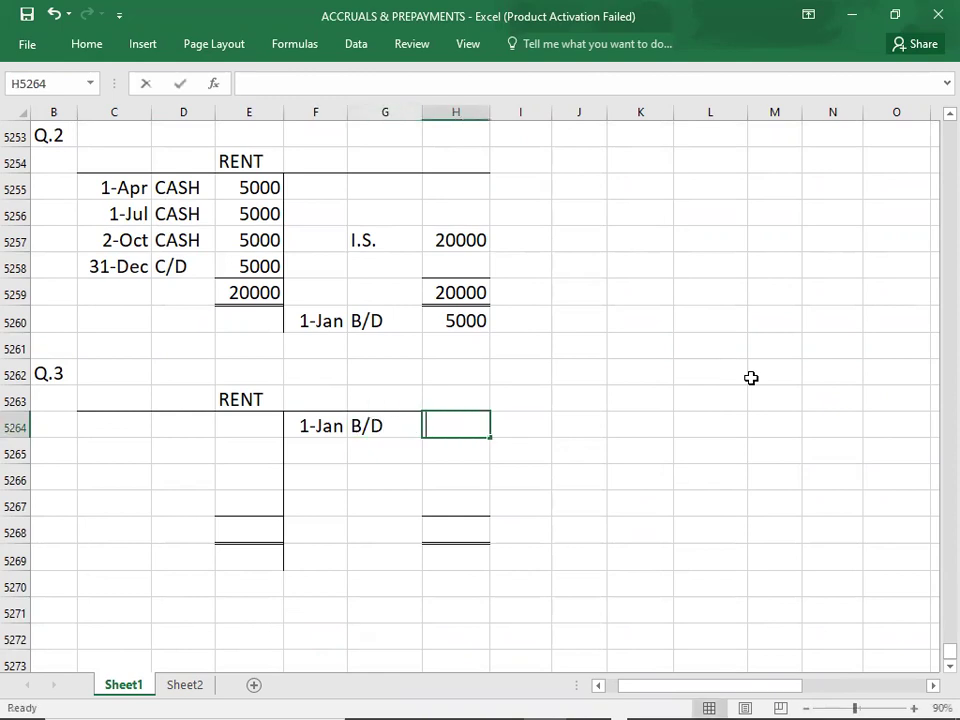
type("5000")
key("Return")
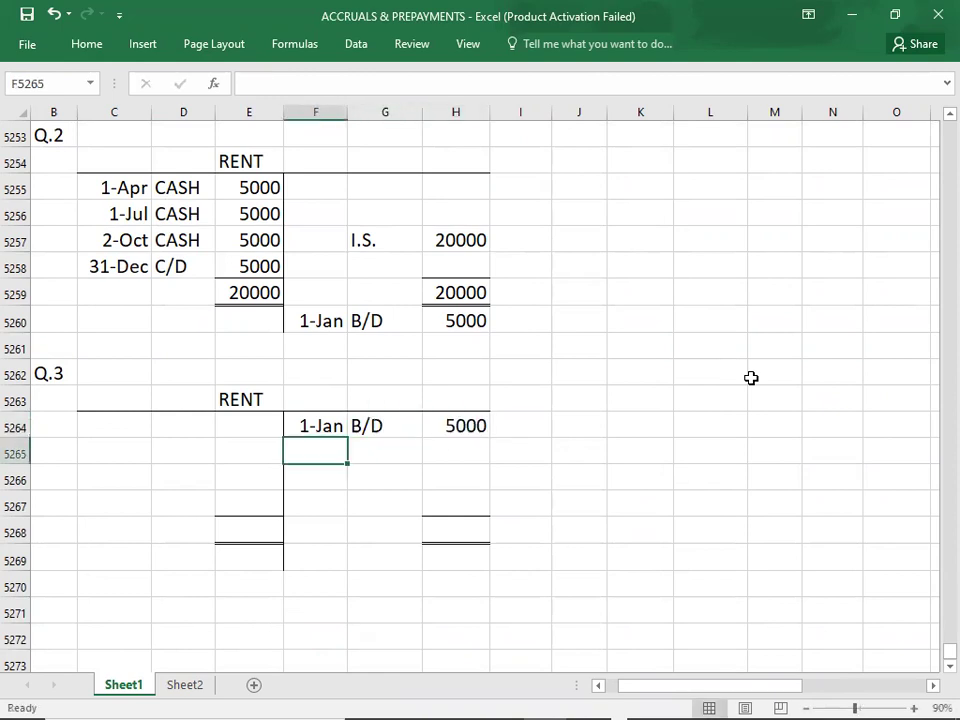
- Check the first Q.3 payment in the question PDF and record it in Excel row 5264: date 1/4, CASH, 5000
key("alt+Tab")
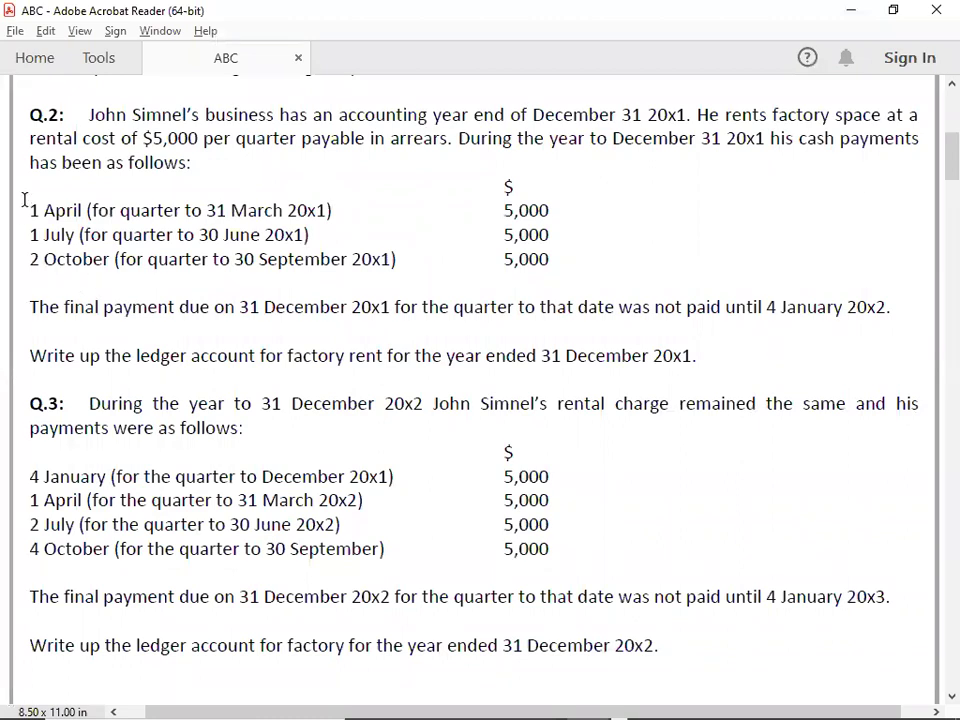
scroll(62, 617, "down", 3)
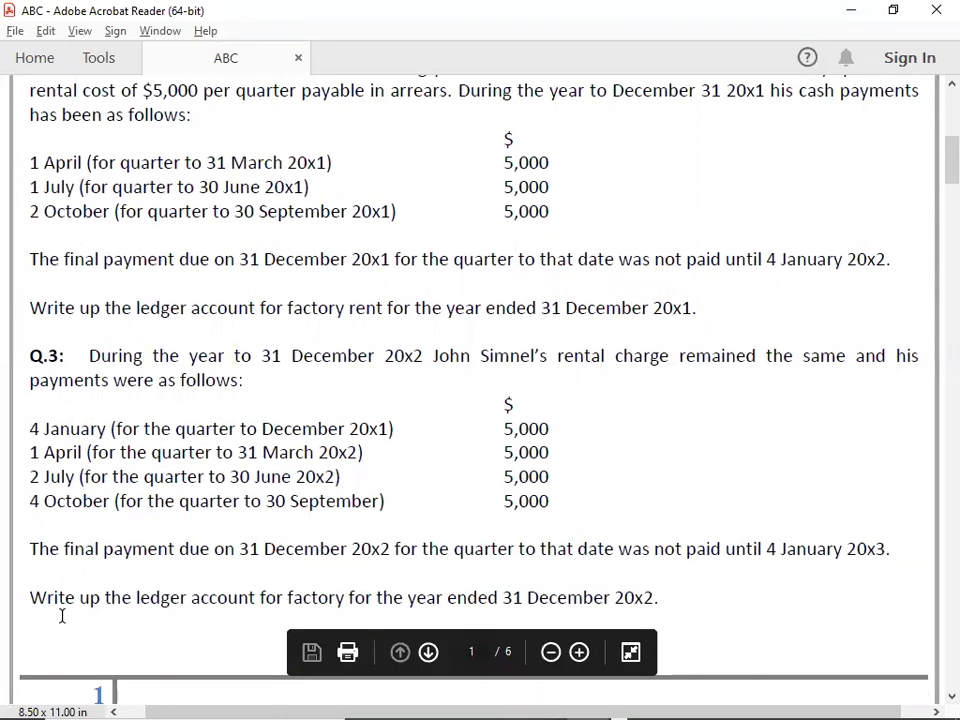
scroll(62, 624, "down", 3)
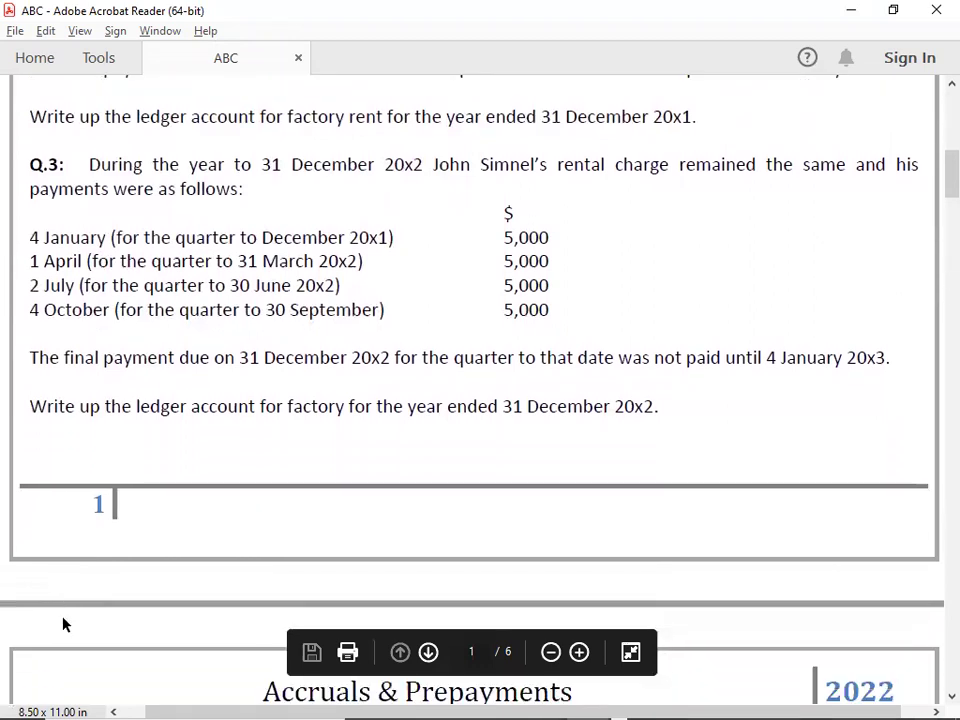
key("alt+Tab")
key("Left")
key("Left")
key("Left")
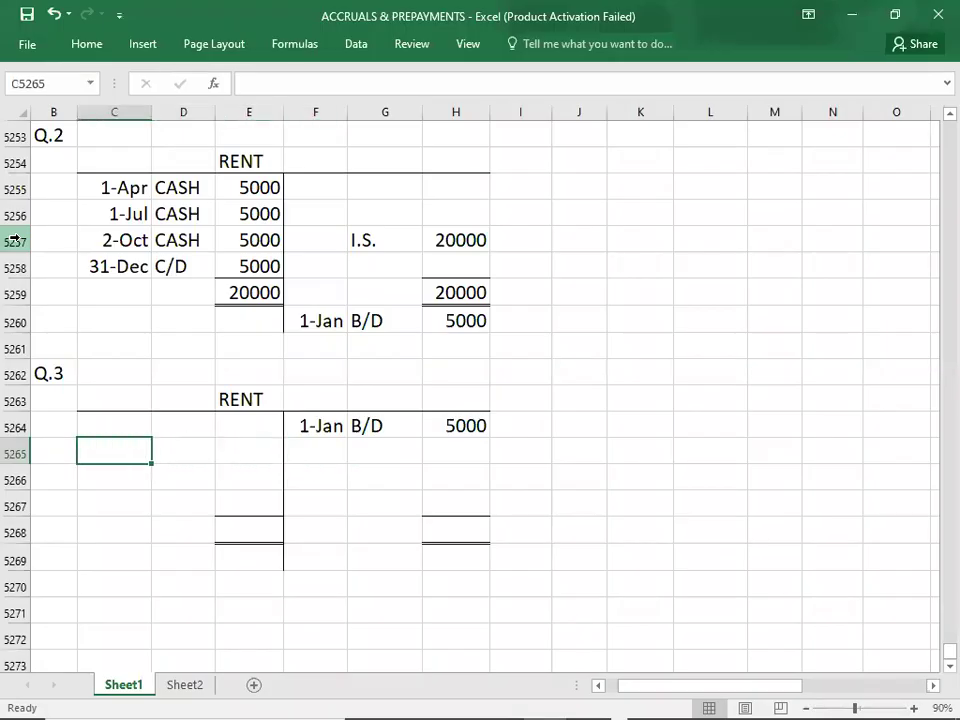
key("Up")
type("1/4")
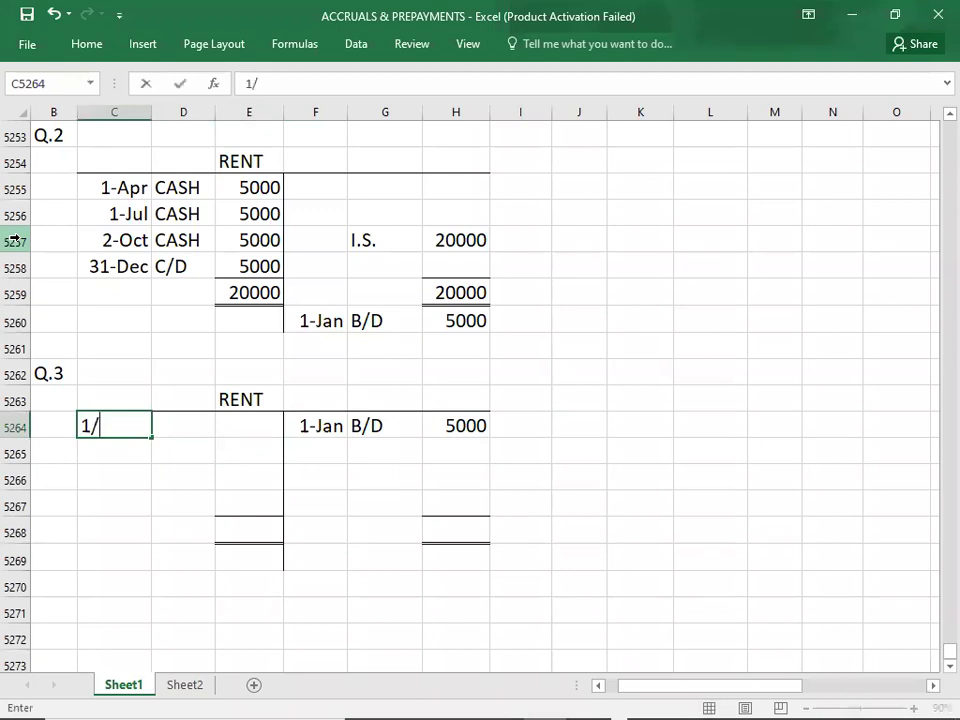
key("Tab")
type("CASH")
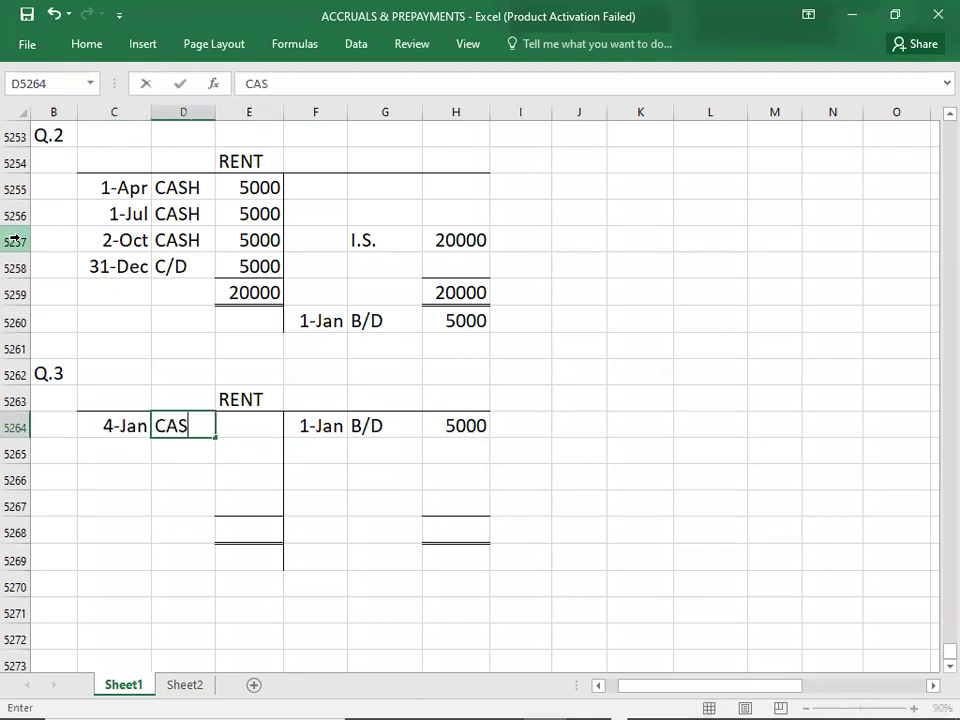
key("Tab")
type("5000")
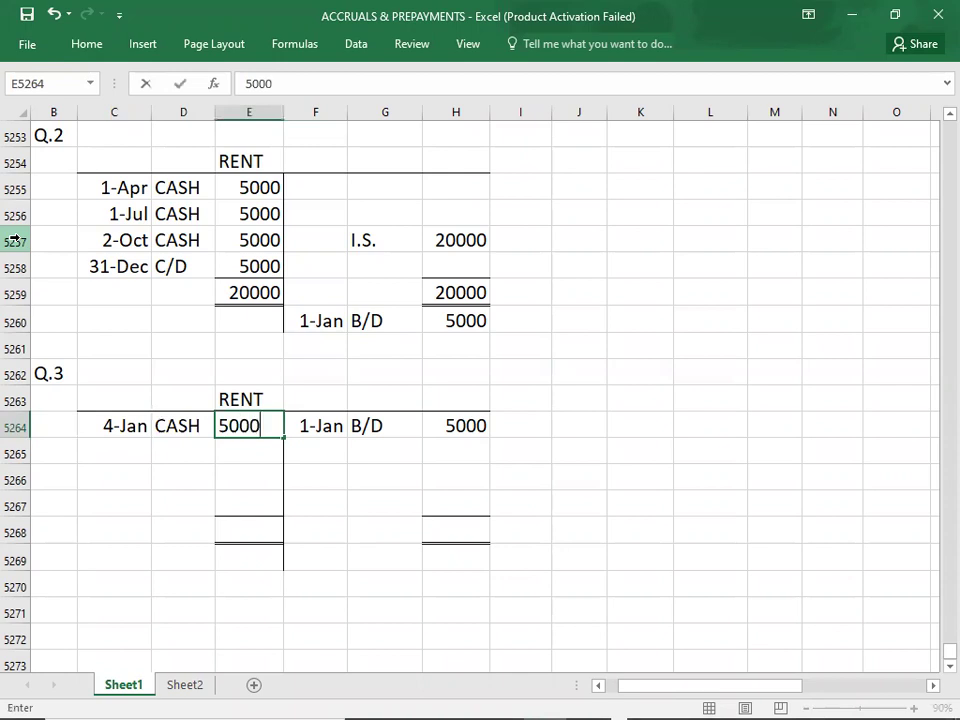
key("Return")
- Check the second Q.3 payment in the question PDF and record it in Excel row 5265: 1-Apr, CASH, 5000
key("alt+Tab")
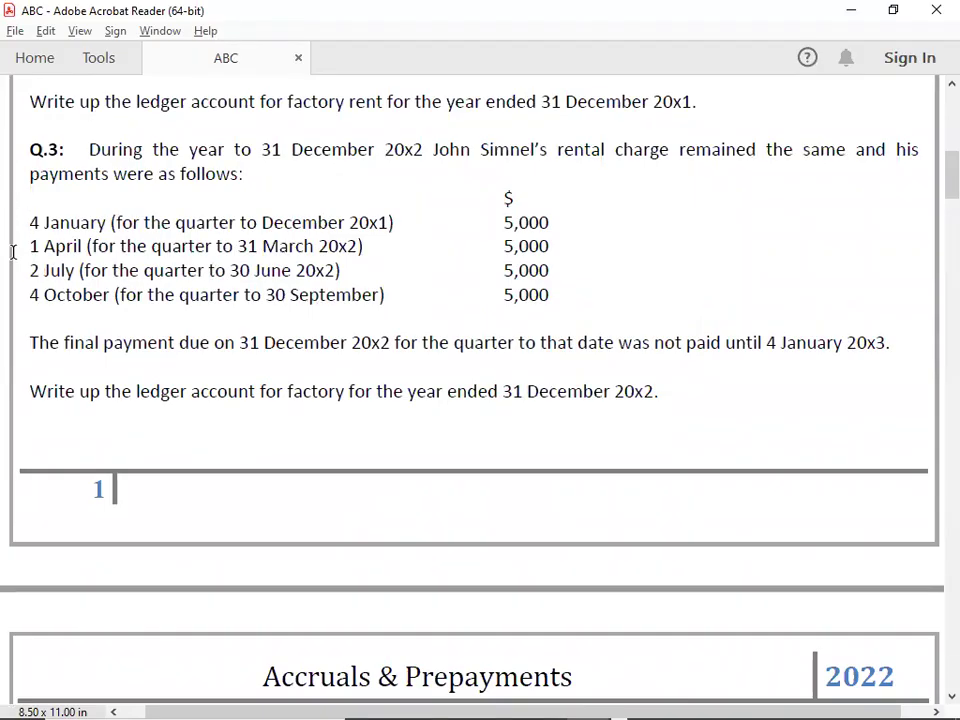
key("alt+Tab")
type("1")
key("Tab")
type("CASH")
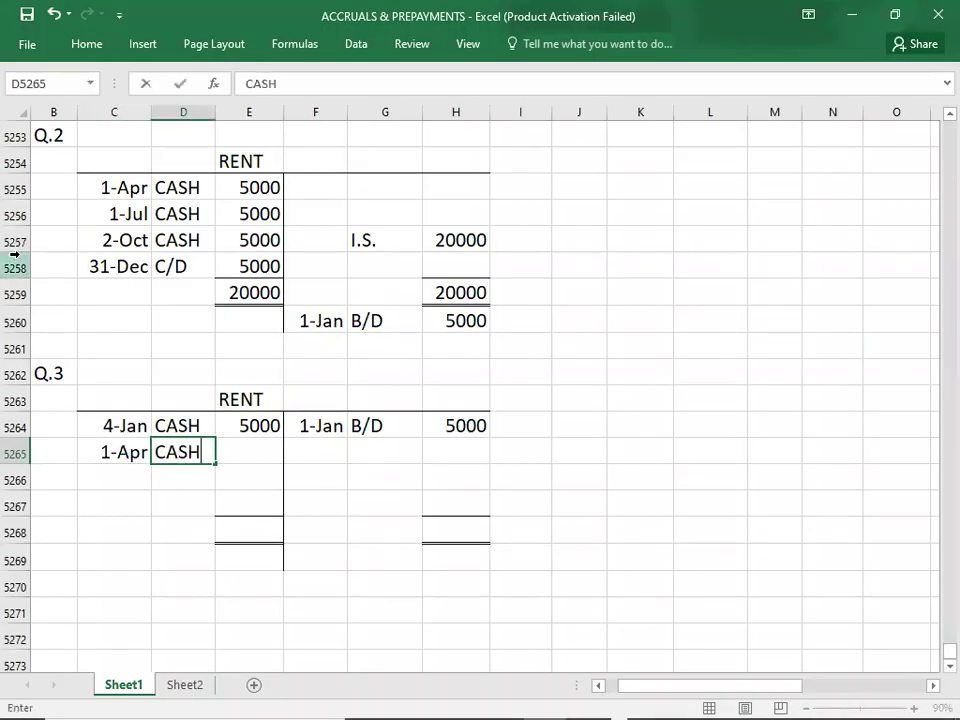
key("Tab")
type("5000")
key("Return")
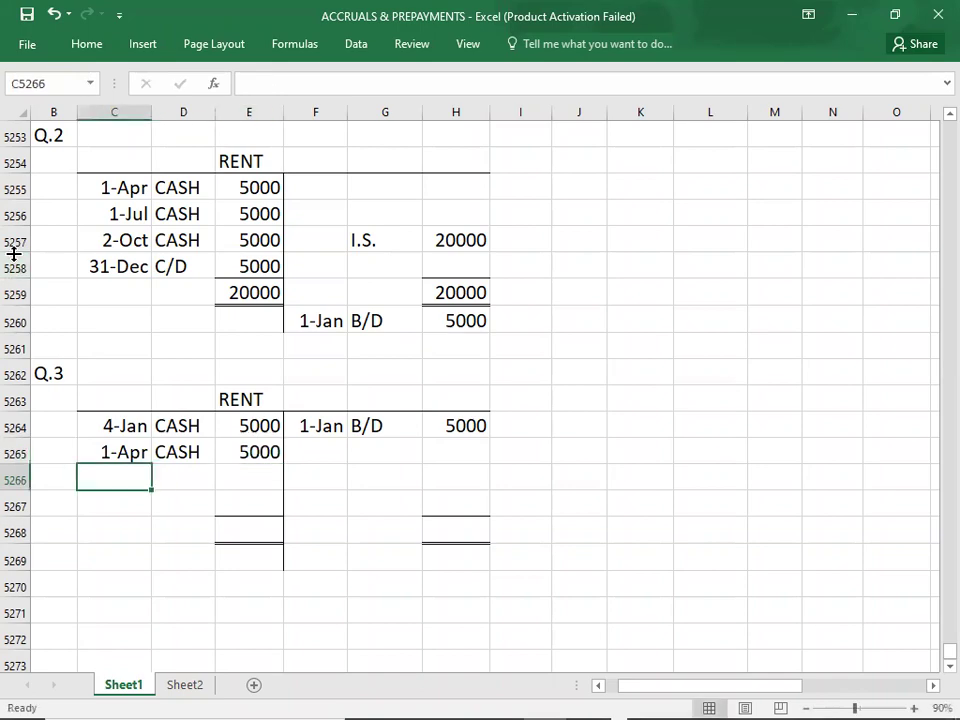
- Check the third Q.3 payment in the question PDF and record it in Excel row 5266: date 2/7, CASH, 5000
key("alt+Tab")
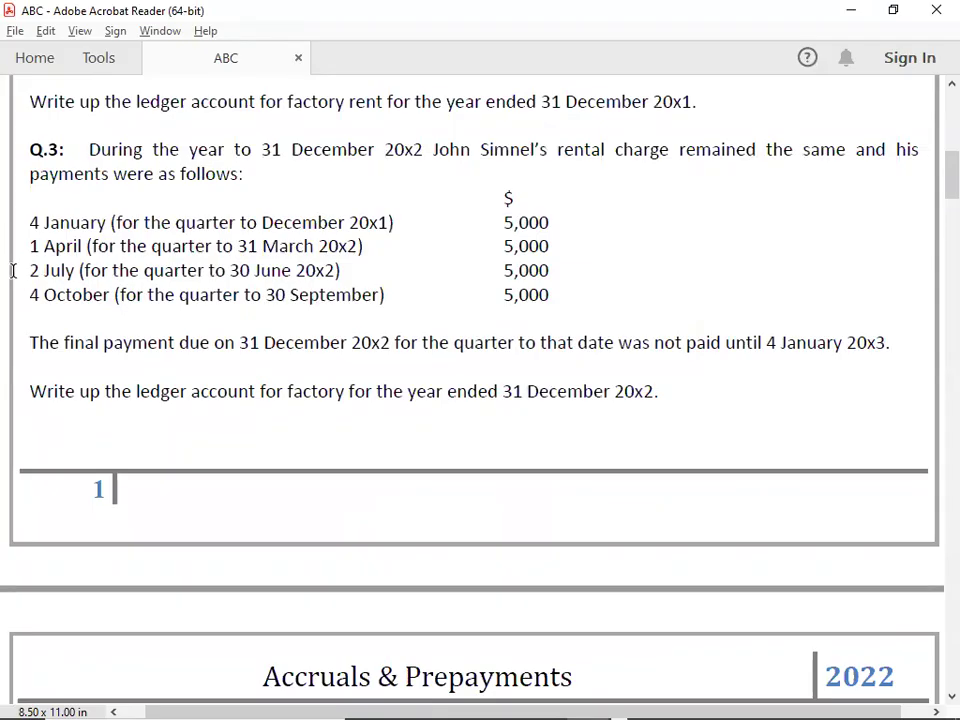
key("alt+Tab")
type("2/7")
key("Tab")
type("CASH")
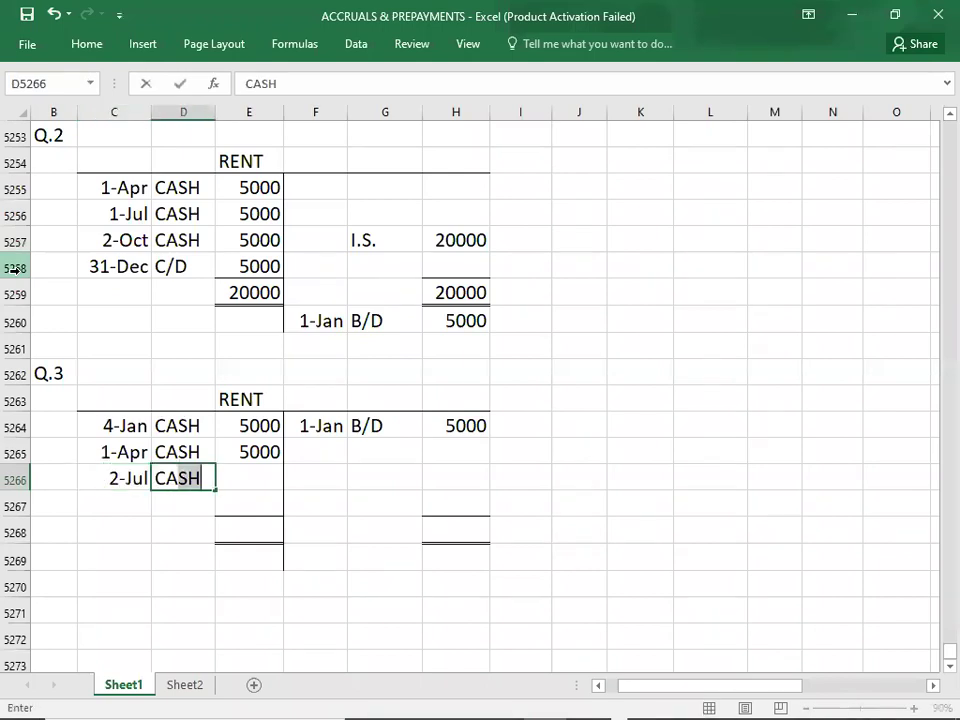
key("Tab")
type("5000")
key("Return")
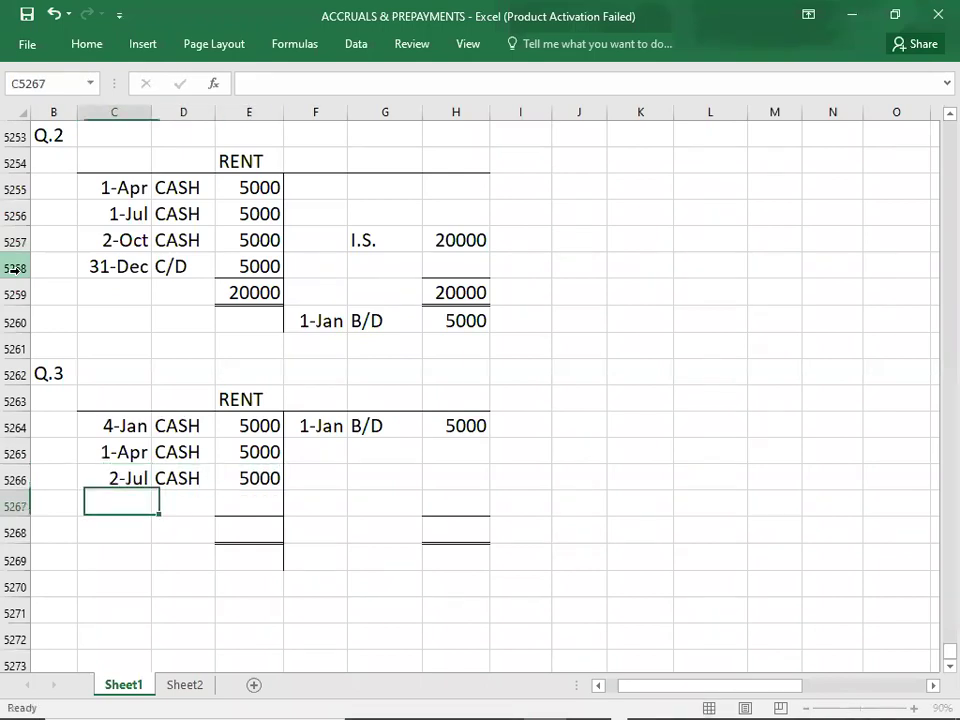
- Check the fourth Q.3 payment in the question PDF and record it in Excel row 5267: date 10/4, CASH, 5000
key("alt+Tab")
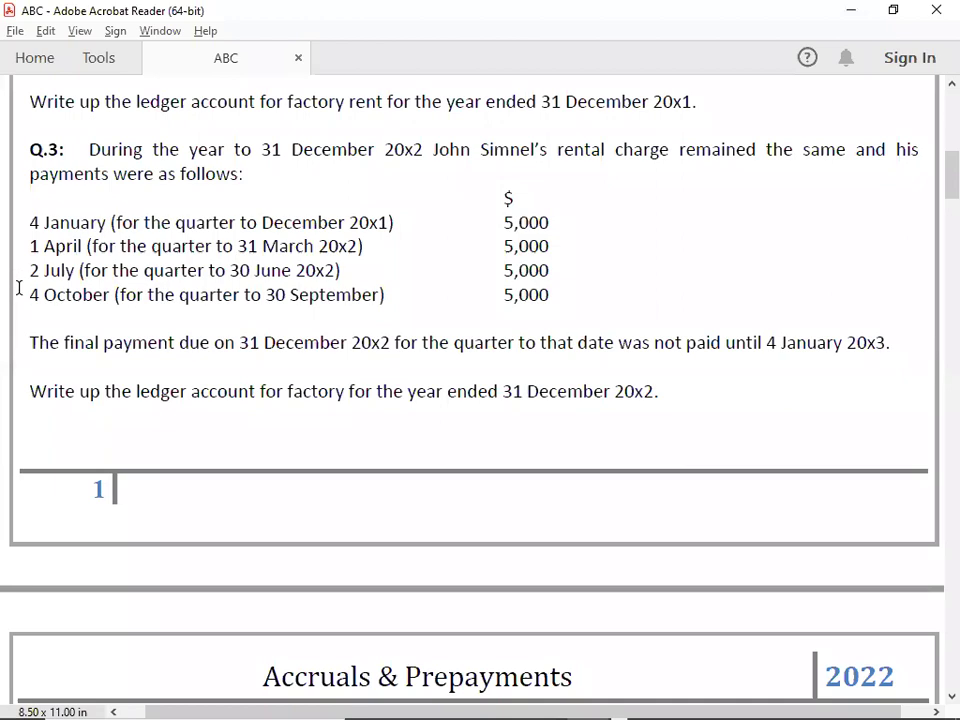
key("alt+Tab")
type("10")
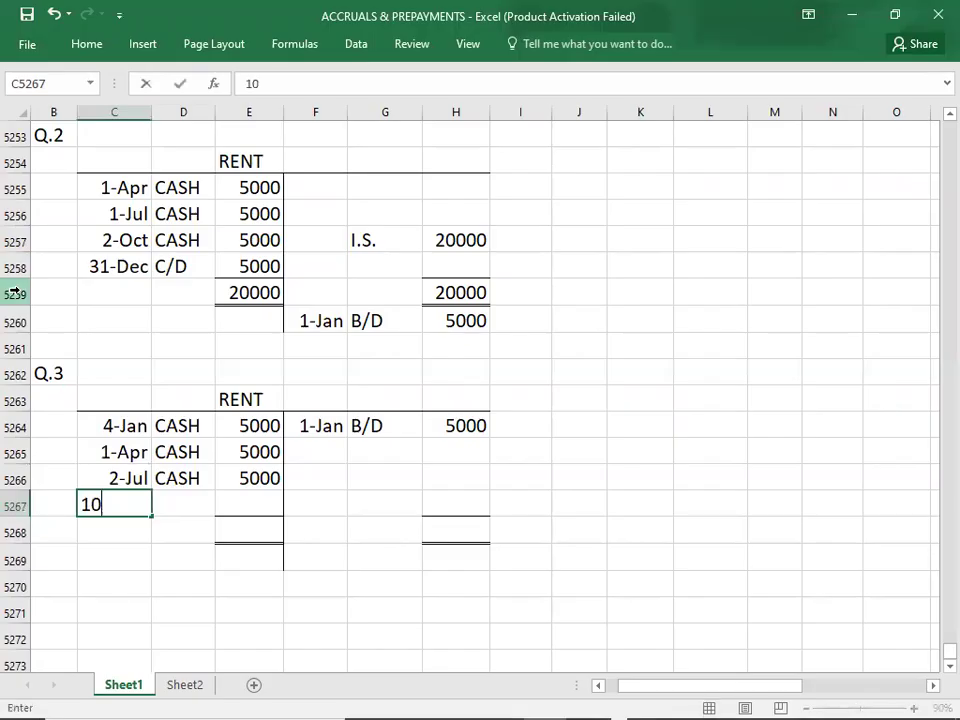
type("/4")
key("Tab")
type("CASH")
key("Tab")
type("5000")
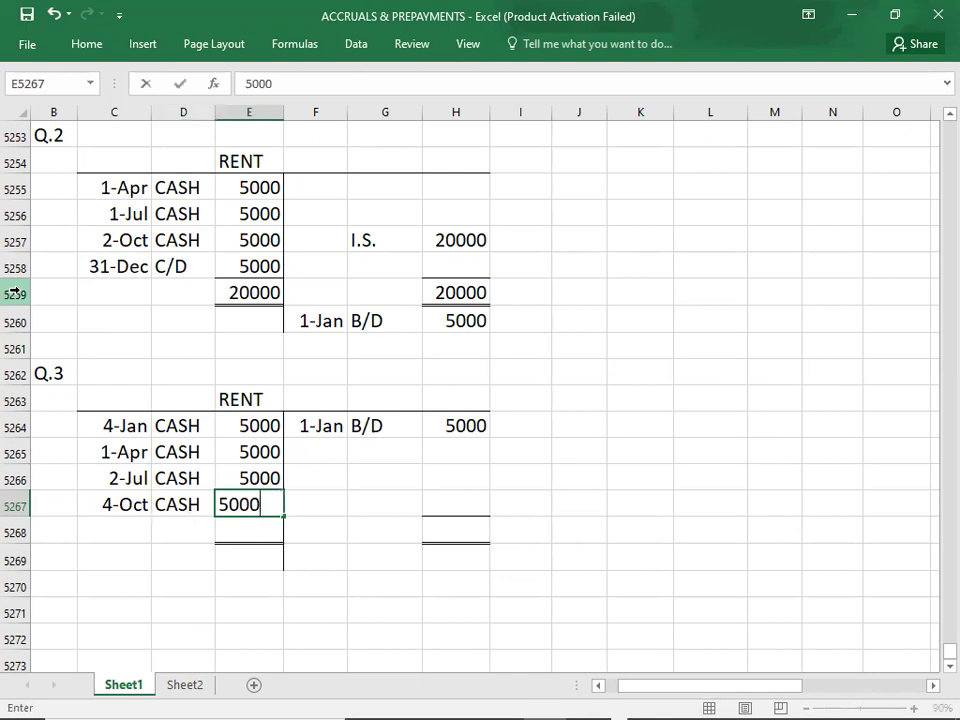
key("Return")
left_click(56, 538)
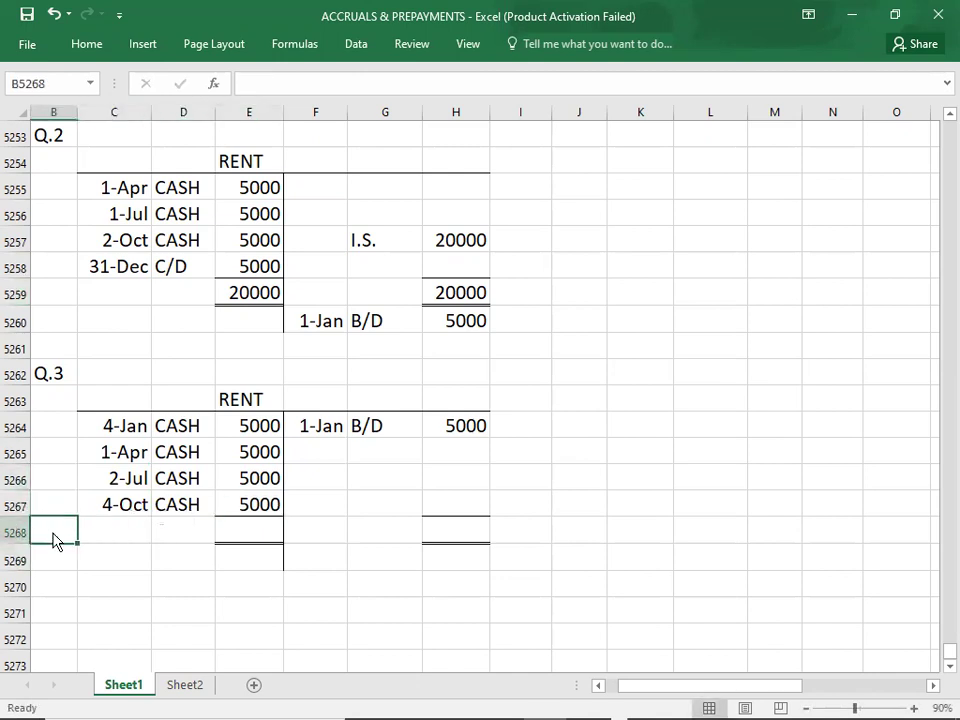
right_click(56, 538)
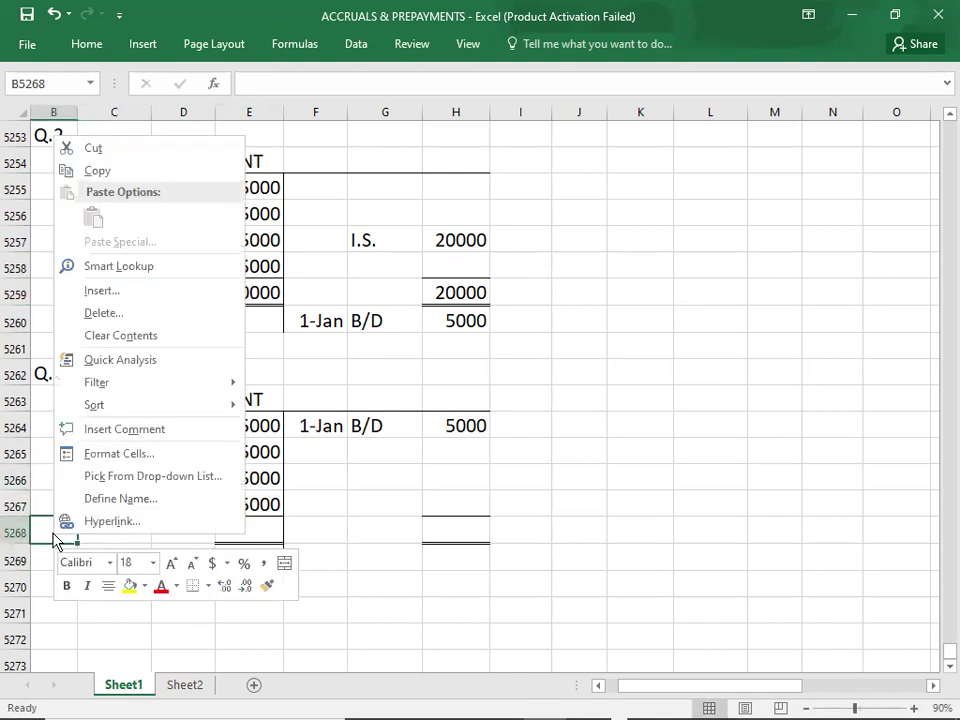
left_click(100, 292)
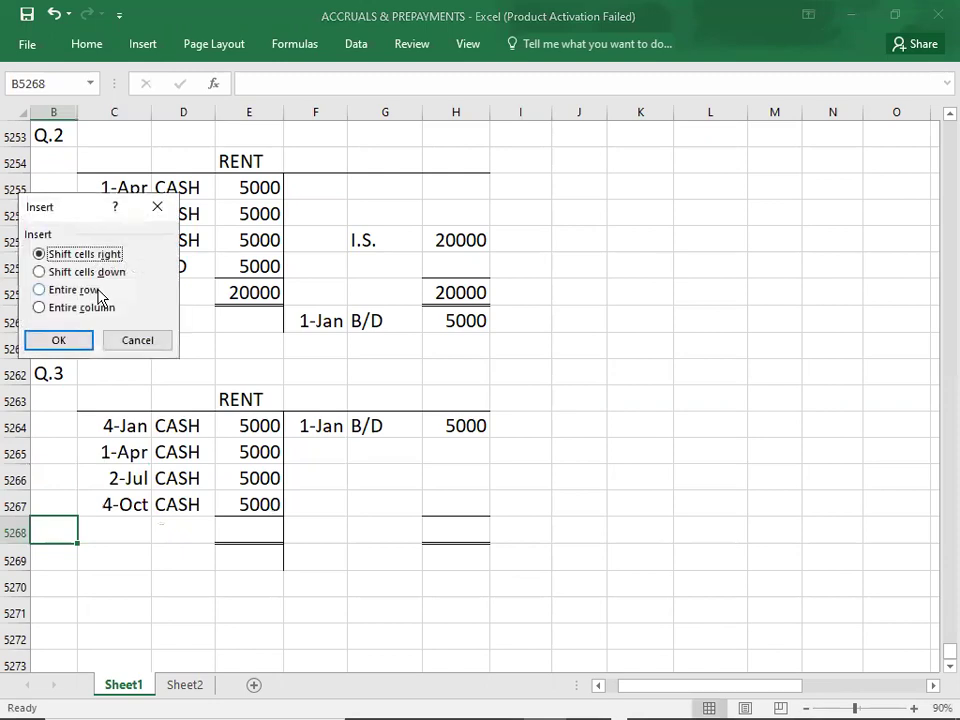
left_click(60, 341)
key("ctrl+z")
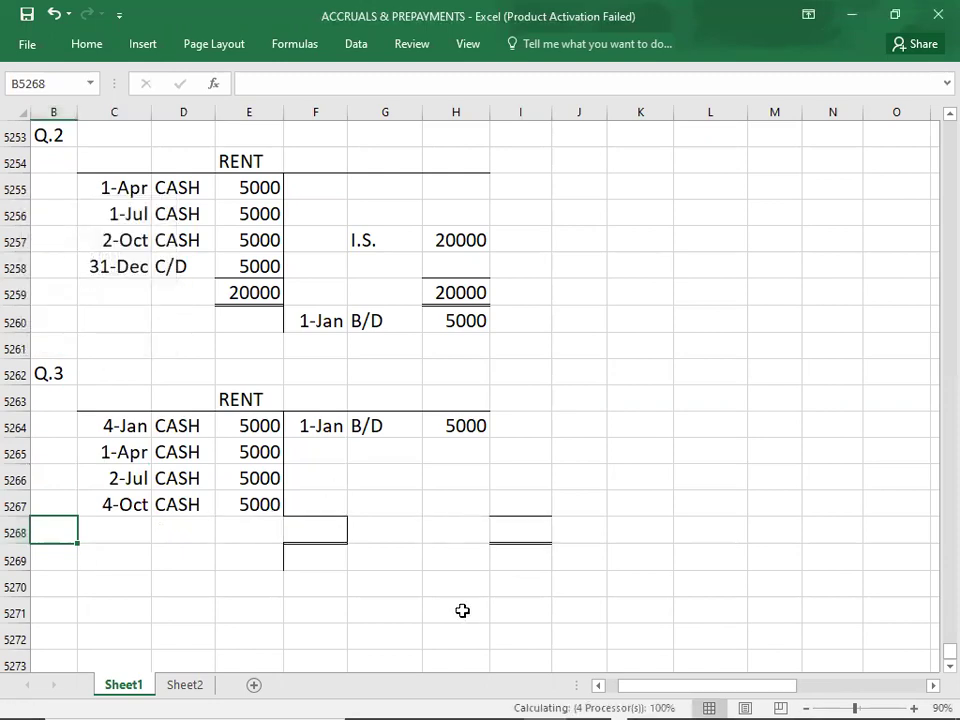
- Insert an entire row at B5268, above the totals row of the Q.3 account
right_click(65, 527)
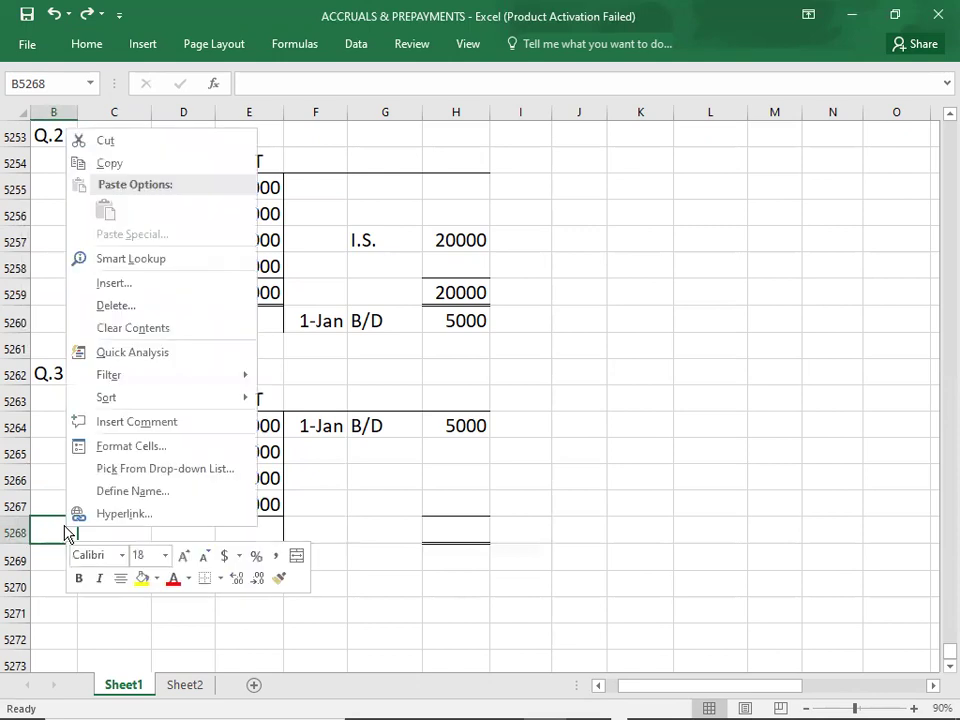
left_click(86, 292)
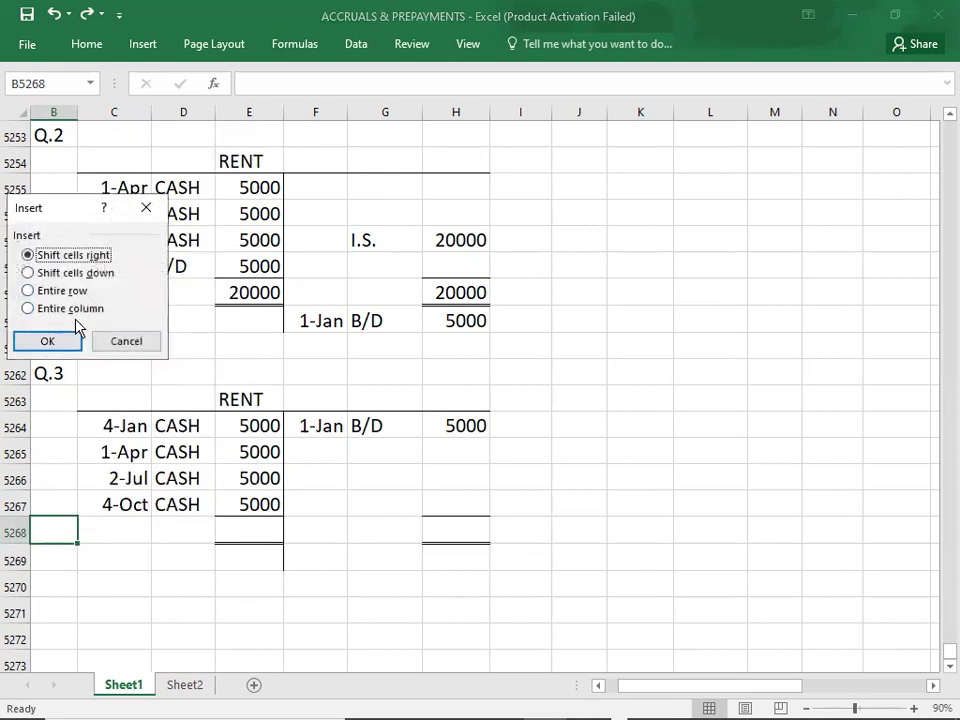
left_click(60, 291)
left_click(50, 346)
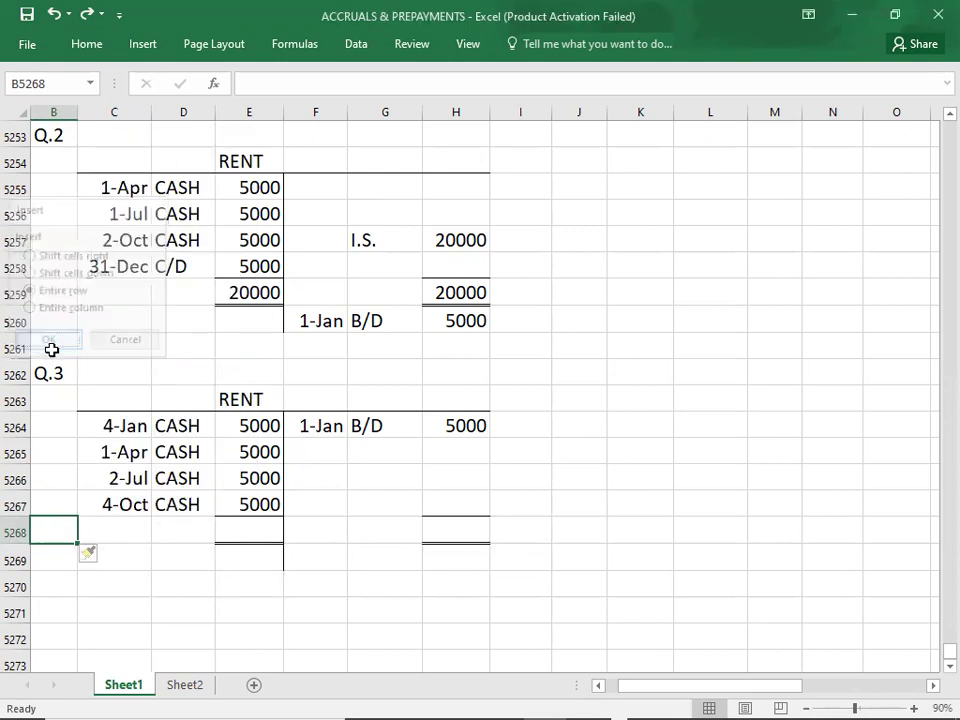
- Check the unpaid final Q.3 payment in the question PDF and record the accrual in Excel row 5268: date 12/31, C/D, 5000
key("alt+Tab")
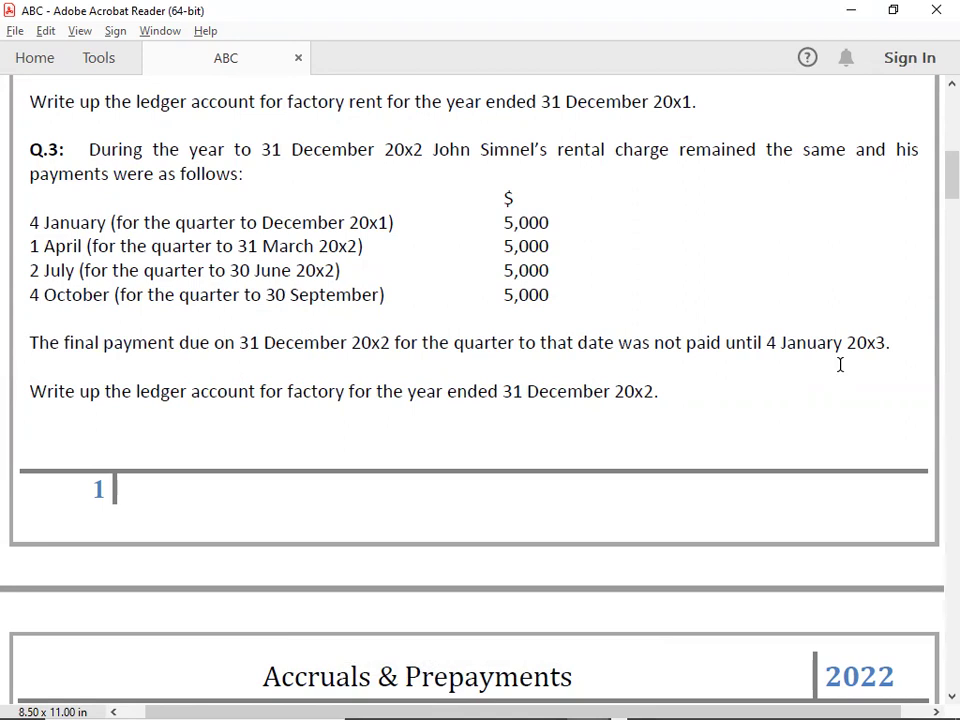
key("alt+Tab")
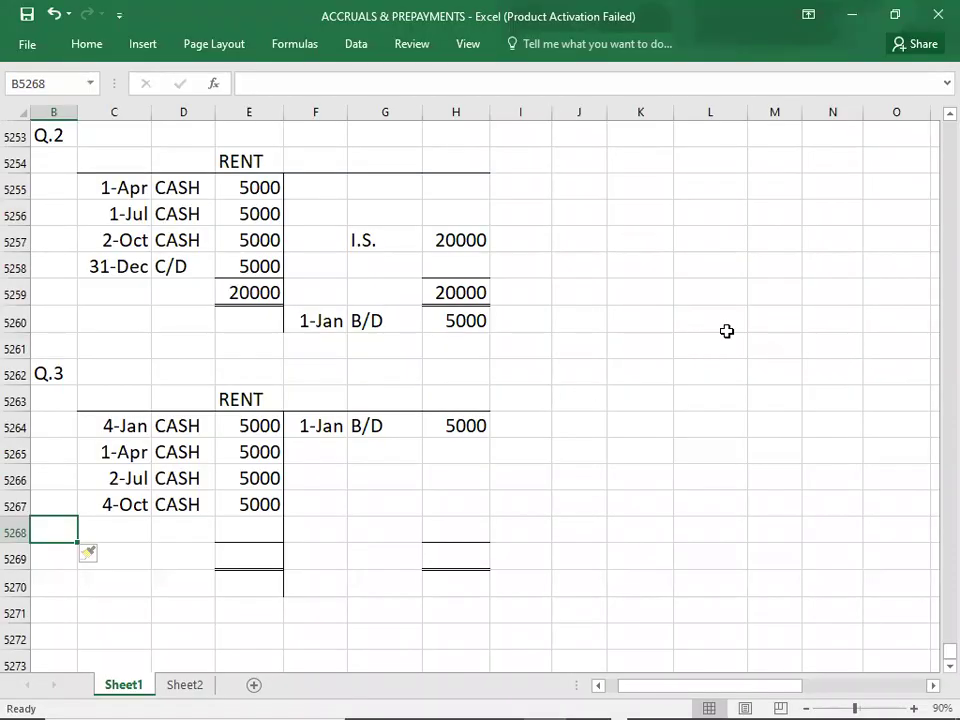
left_click(249, 527)
type("5000")
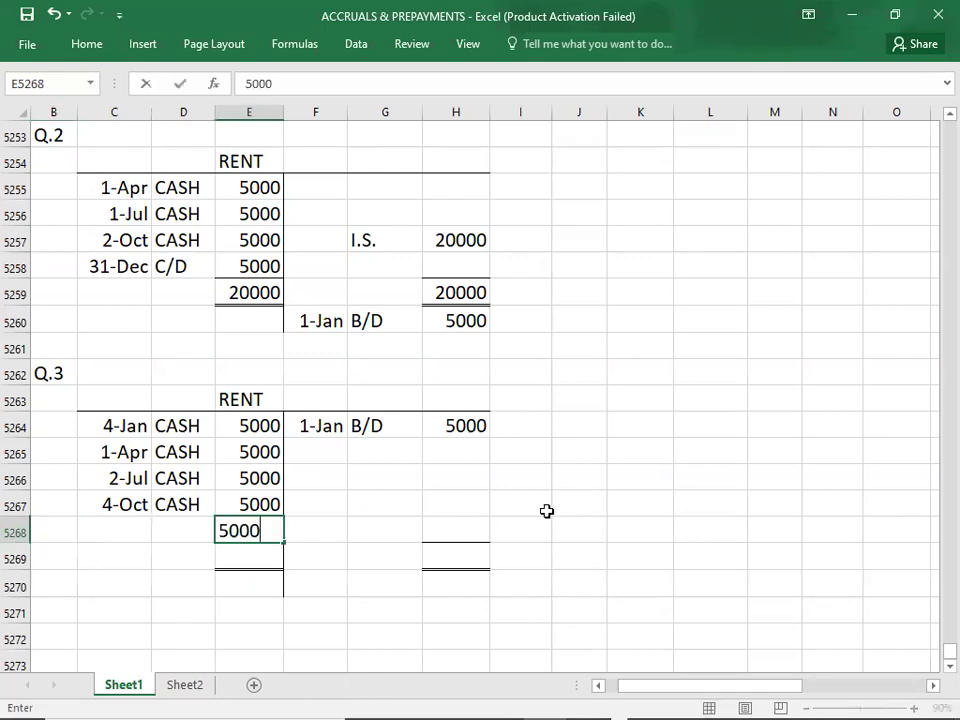
key("Left")
type("C/D")
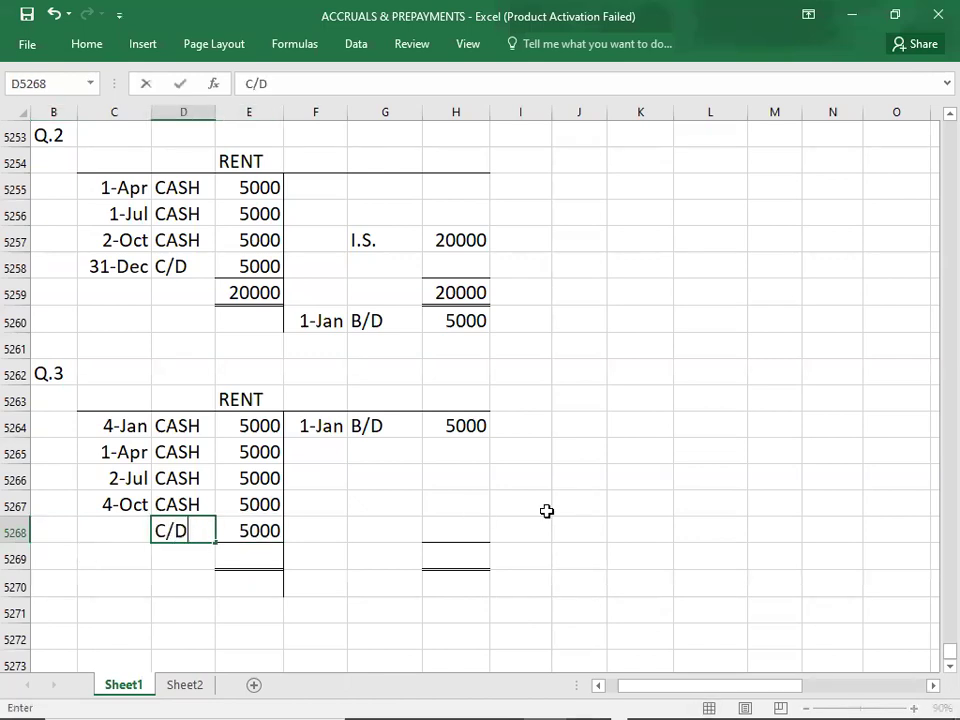
key("Left")
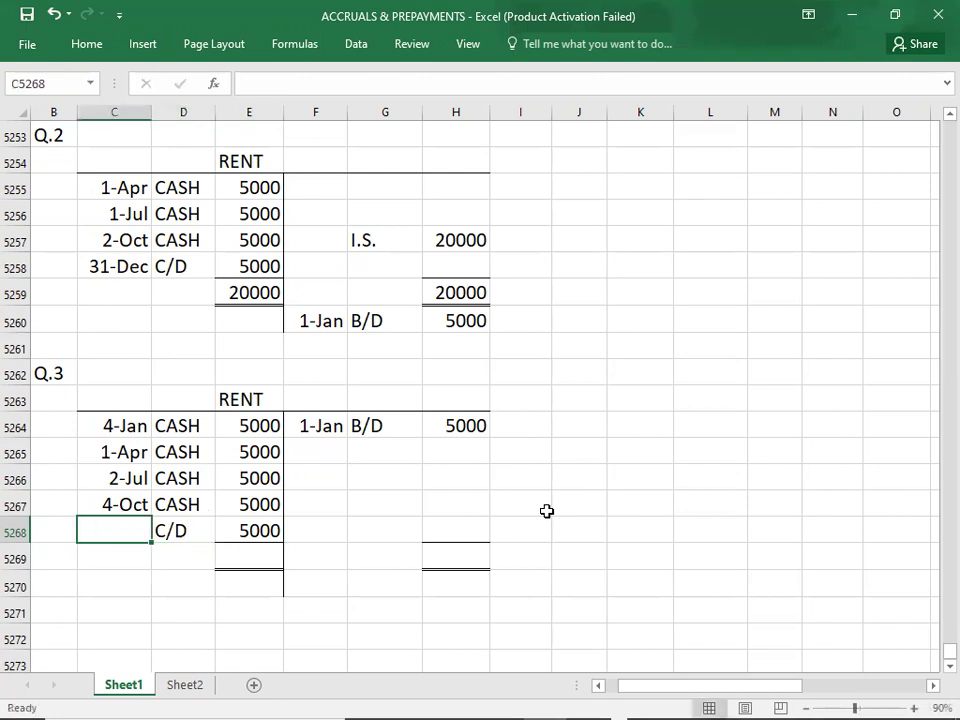
type("12/31")
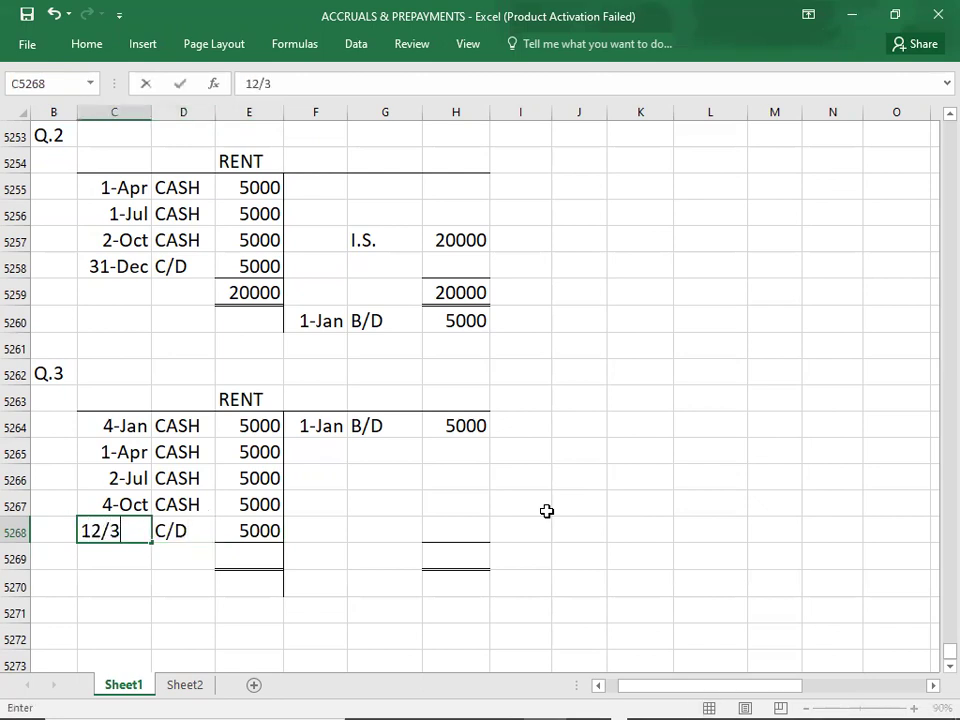
key("Right")
key("Down")
key("Down")
key("Down")
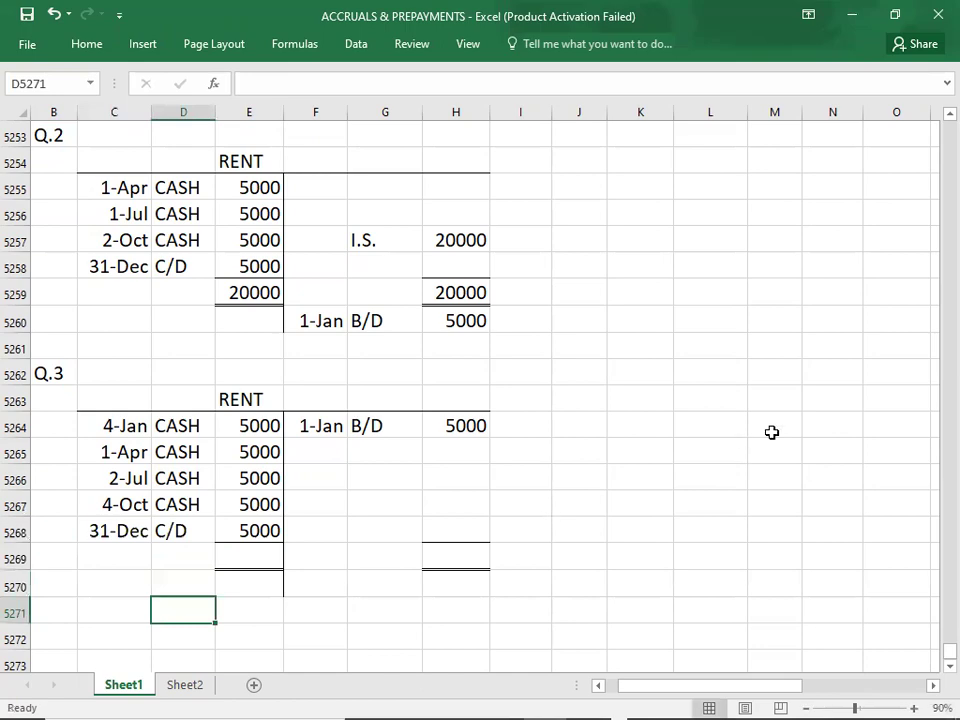
- Recheck the final Q.3 payment in the question PDF and enter the Excel account totals of 25000 in E5269 and H5269
key("alt+Tab")
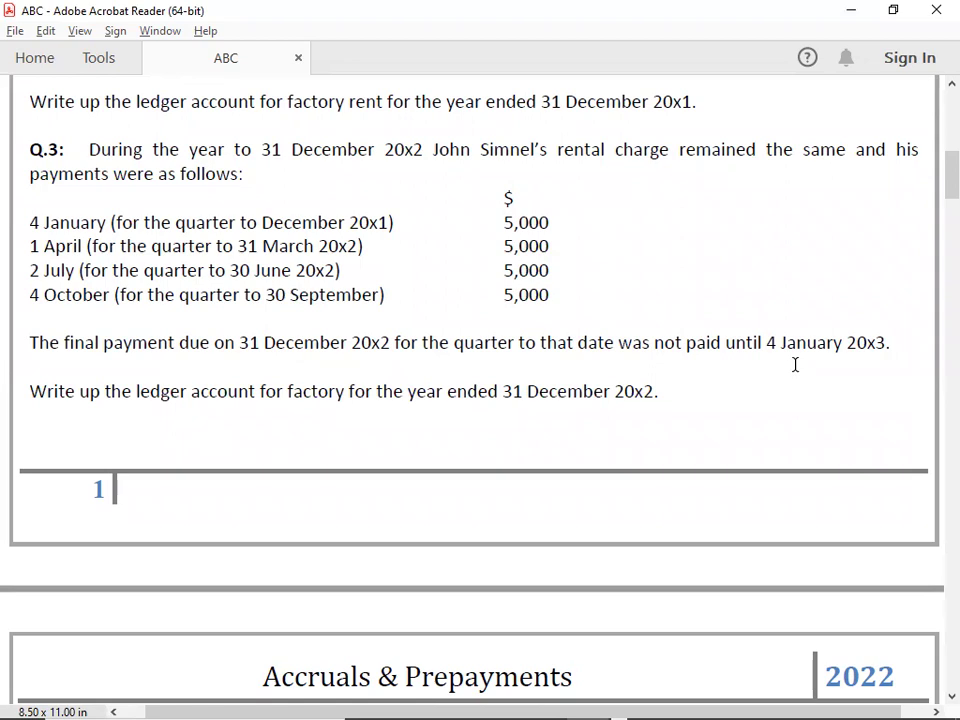
key("alt+Tab")
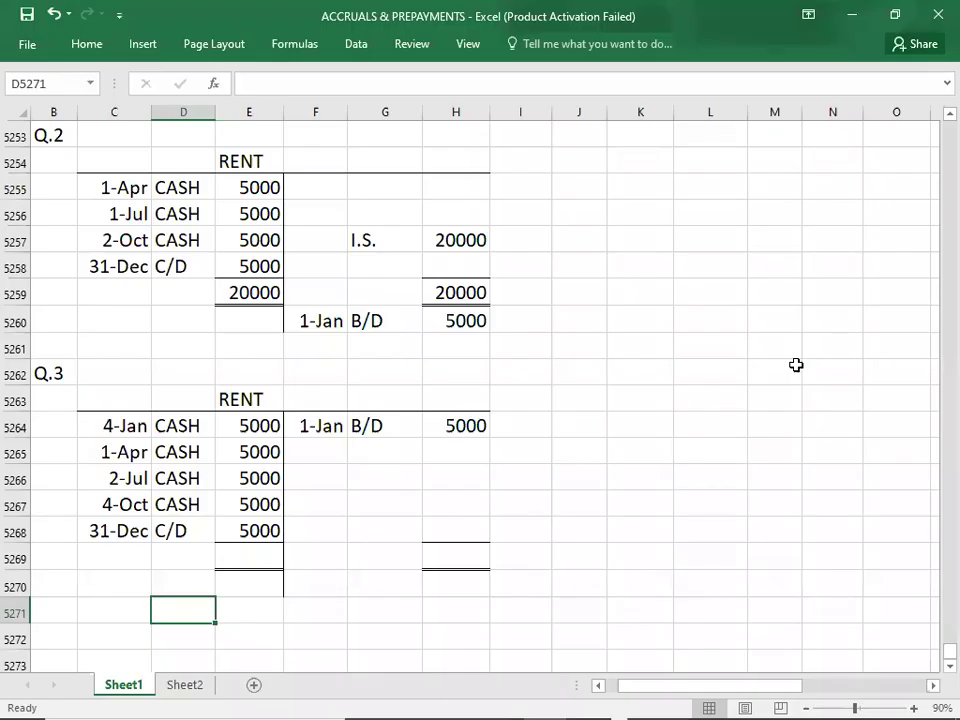
left_click(248, 537)
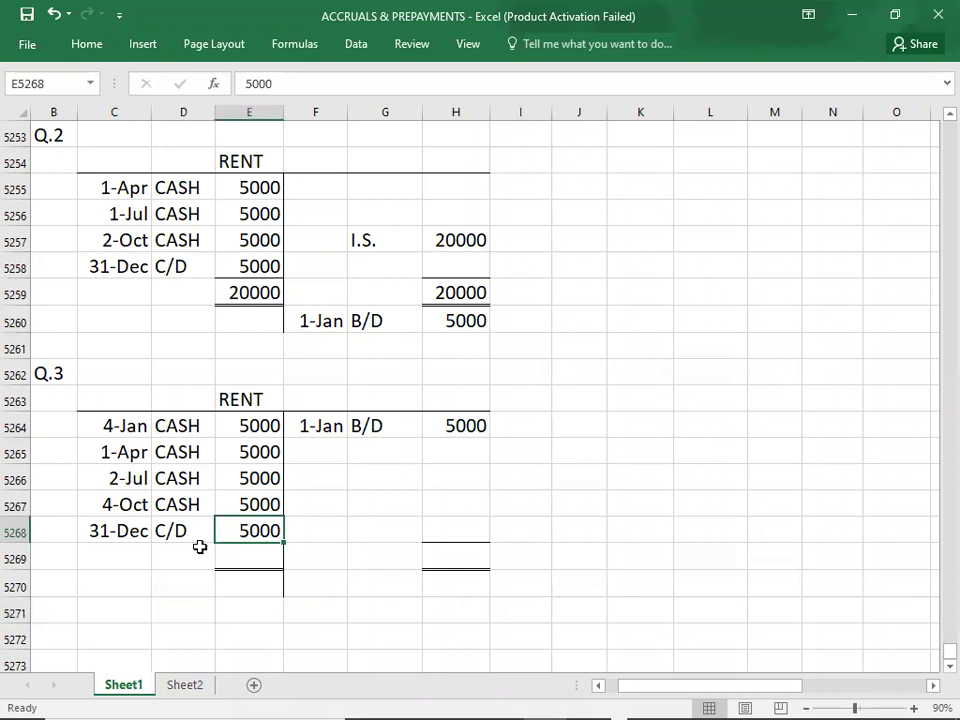
left_click(168, 530)
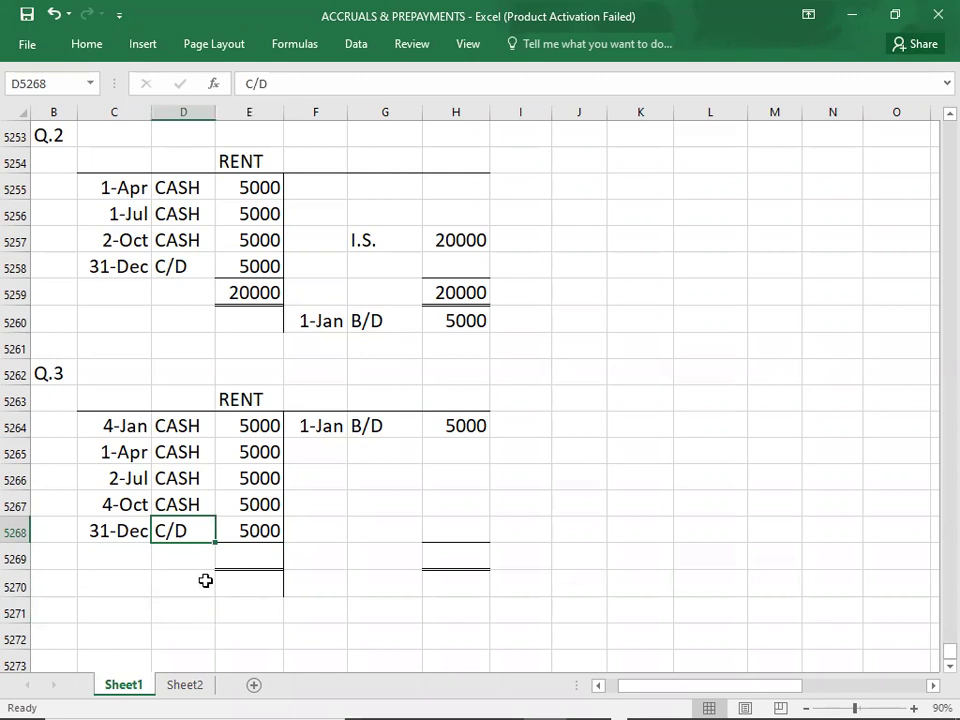
left_click(246, 560)
type("25000")
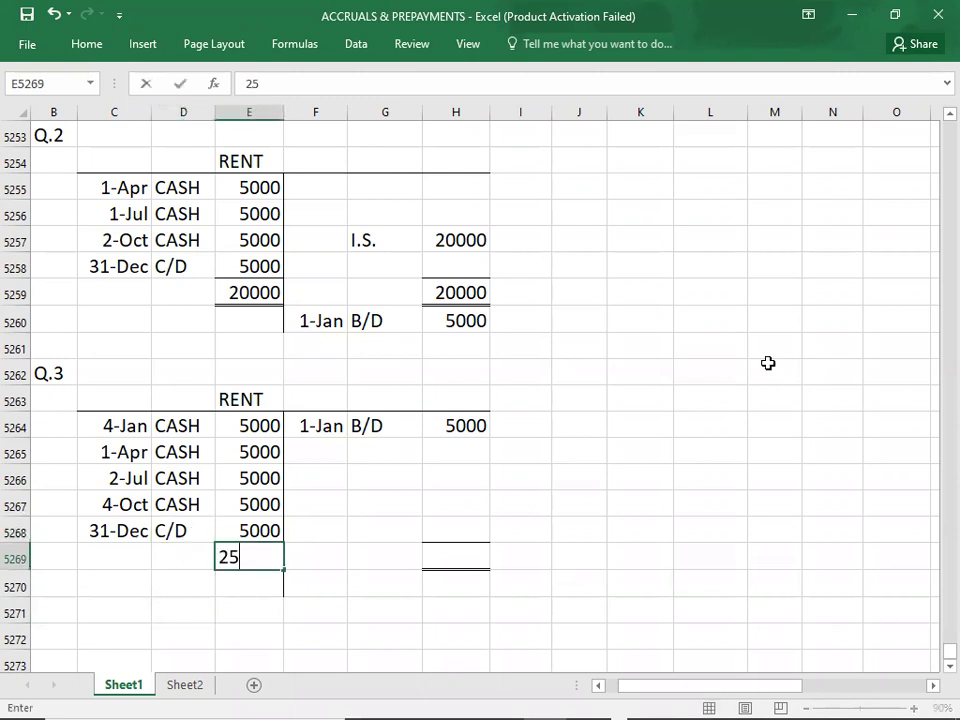
key("Tab")
key("Tab")
key("Tab")
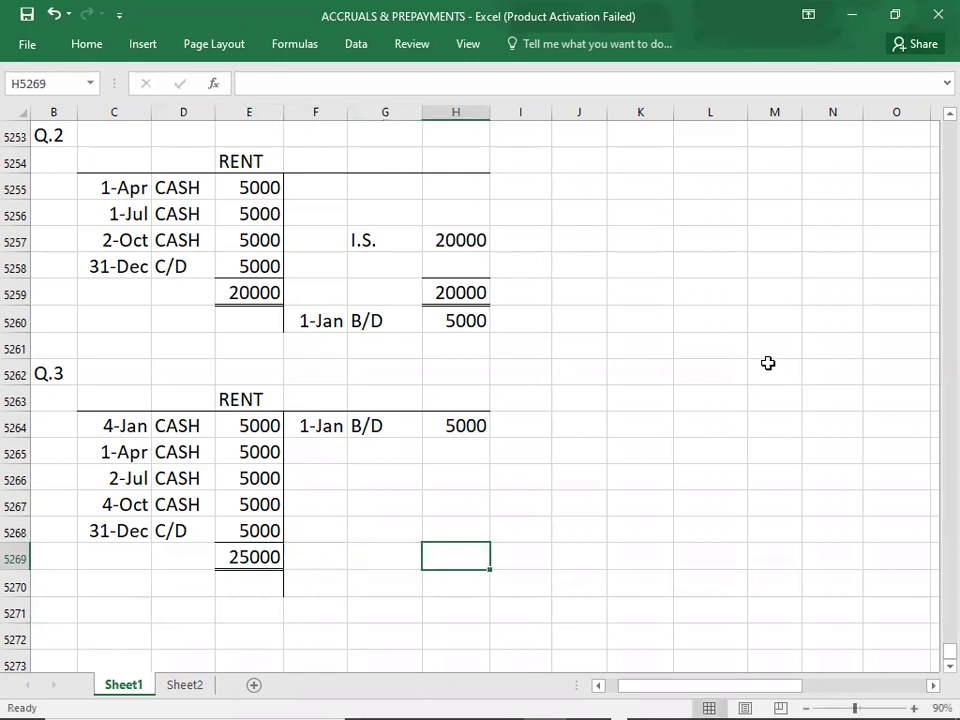
type("25000")
- Enter the income statement transfer on the credit side of the Q.3 account: I.S. in G5267 and 20000 in H5267
key("Up")
key("Up")
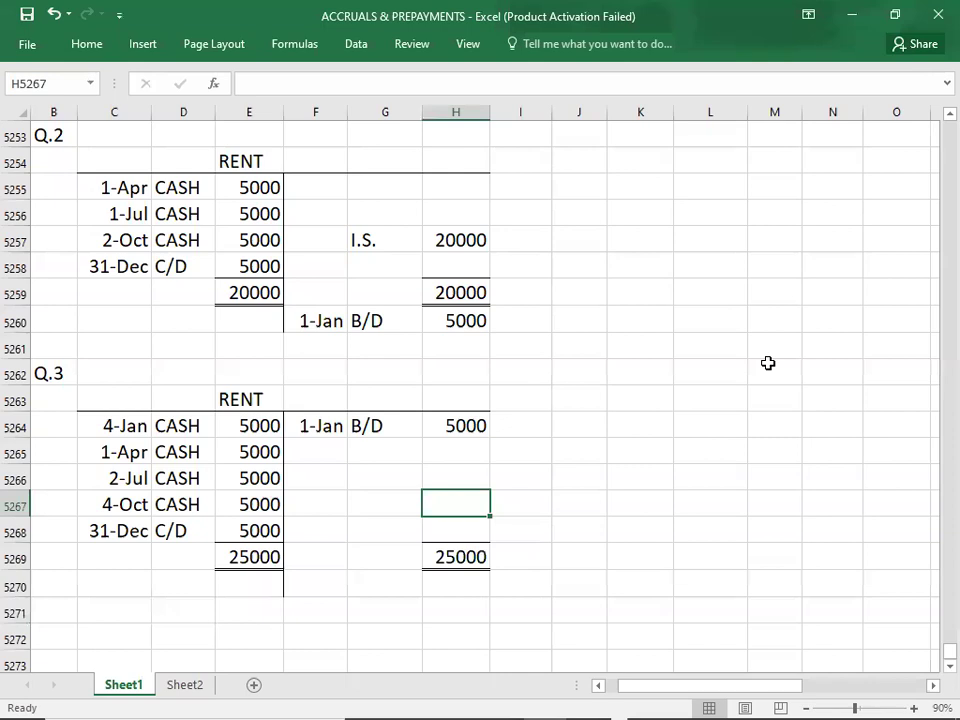
type("20000")
key("Left")
type("I.S.")
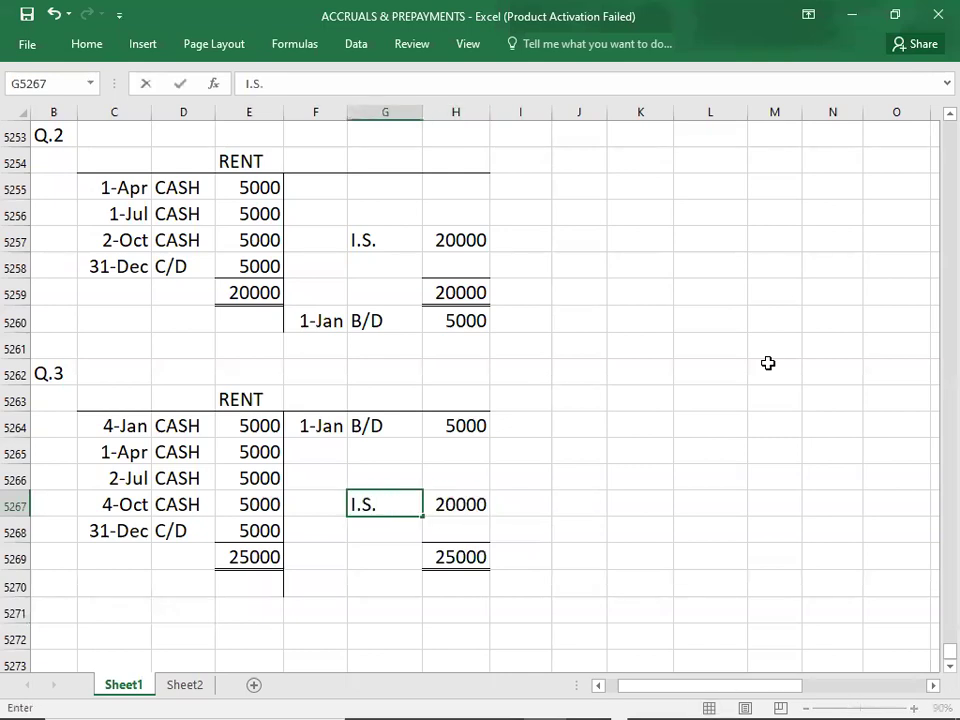
key("Return")
key("Return")
key("Return")
key("Return")
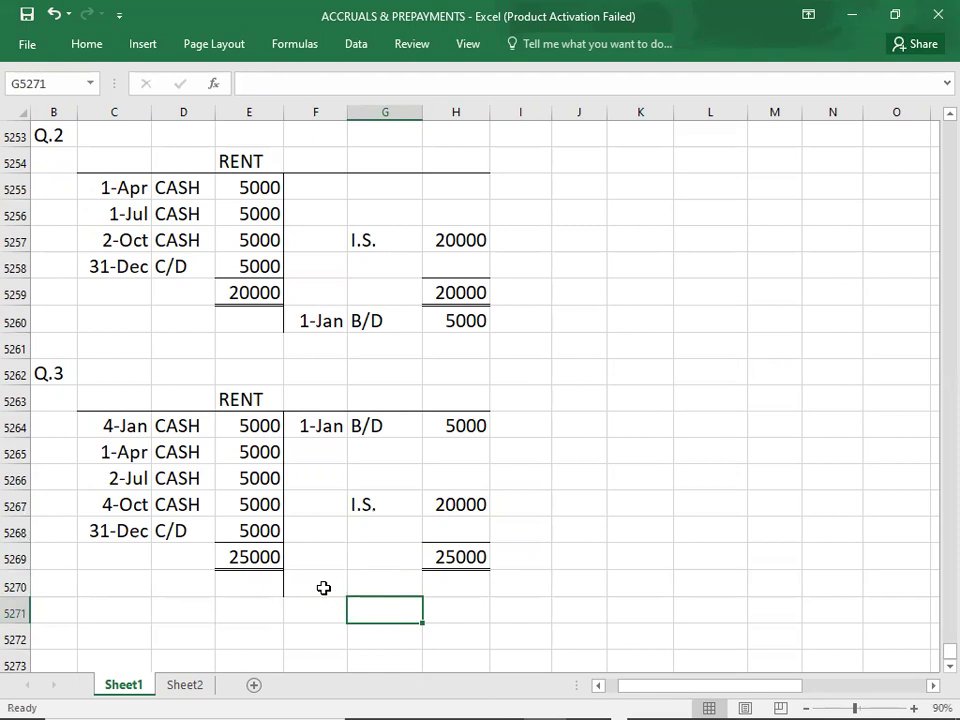
- Bring the Q.3 balance down in row 5270 on the credit side: date 1/1, B/D, 5000
left_click(330, 584)
type("1/1")
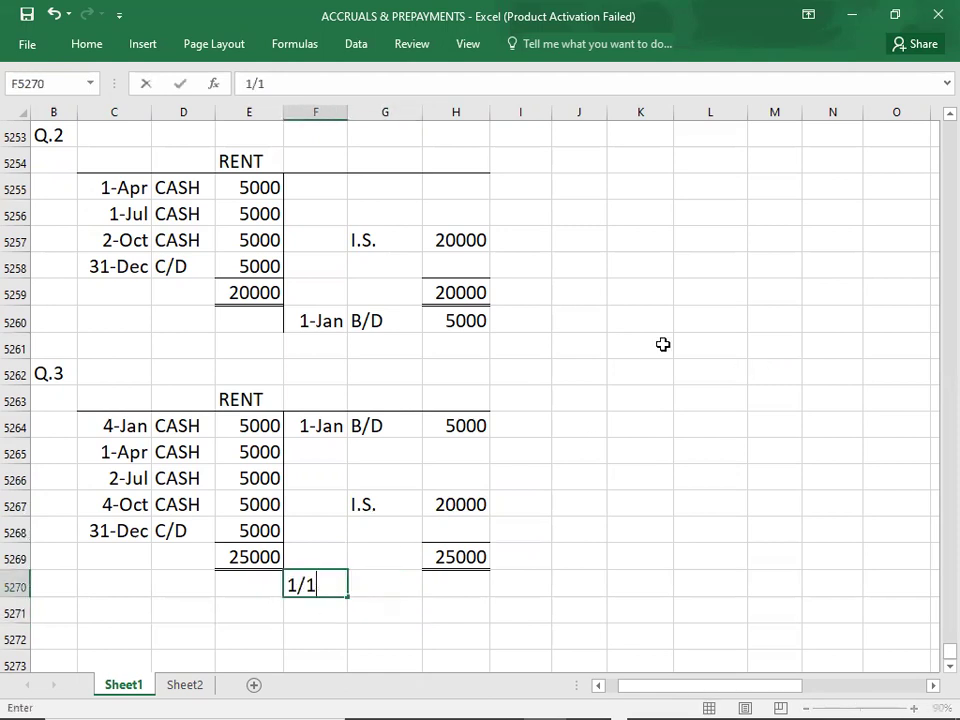
key("Tab")
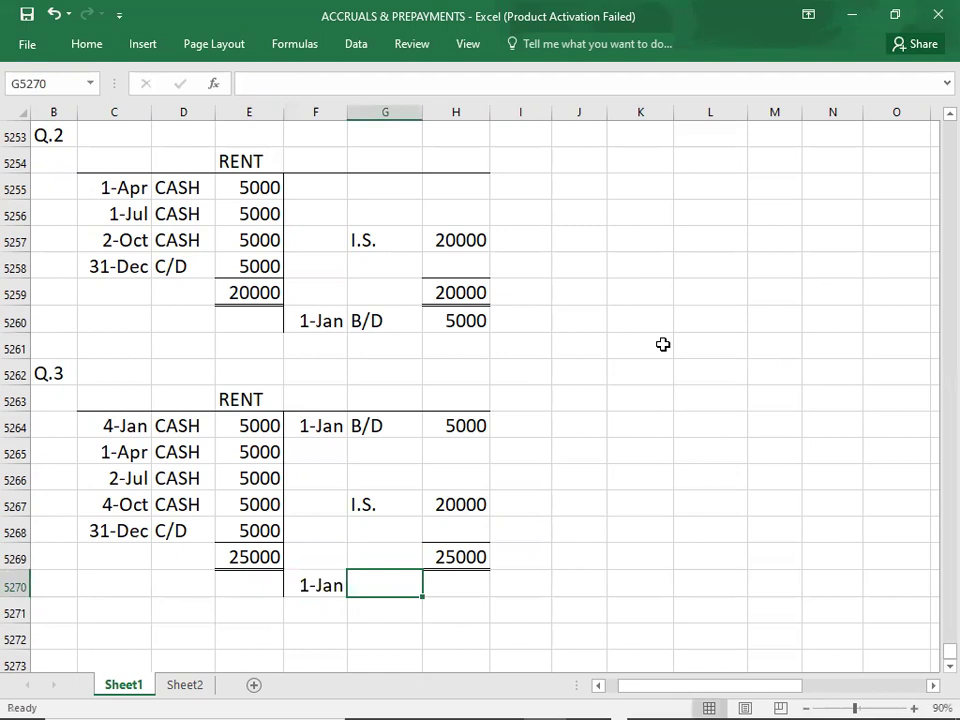
type("B/D")
key("Tab")
type("5000")
key("Return")
key("Return")
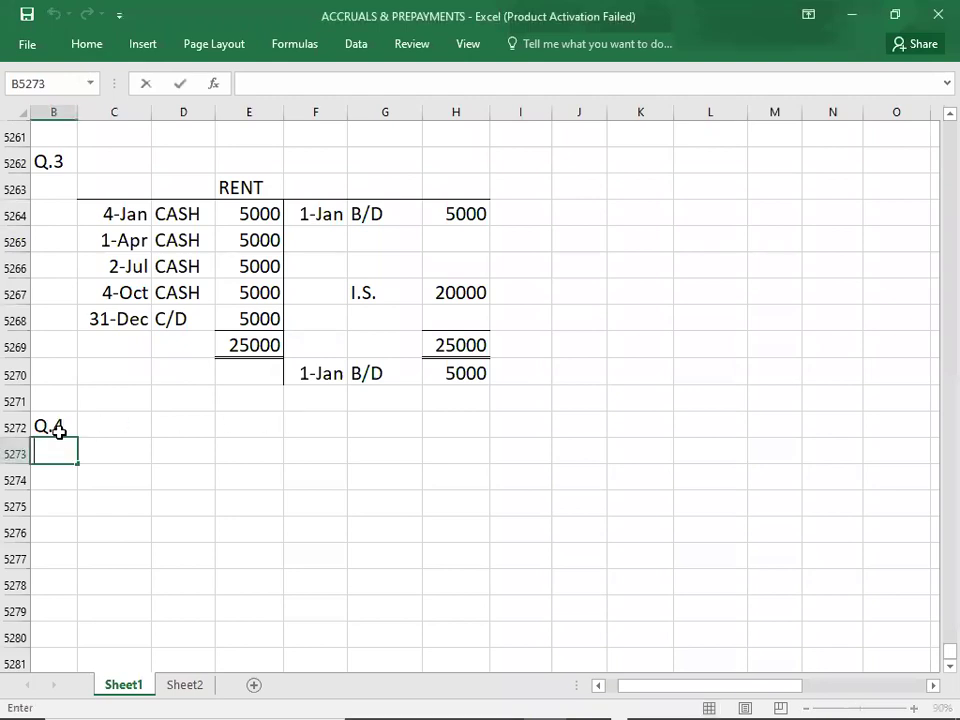
- Label B5272 as Q.4 and read the Q.4 gas question in the question PDF
left_click(58, 428)
key("alt+Tab")
key("Tab")
scroll(332, 387, "down", 10)
scroll(332, 387, "down", 2)
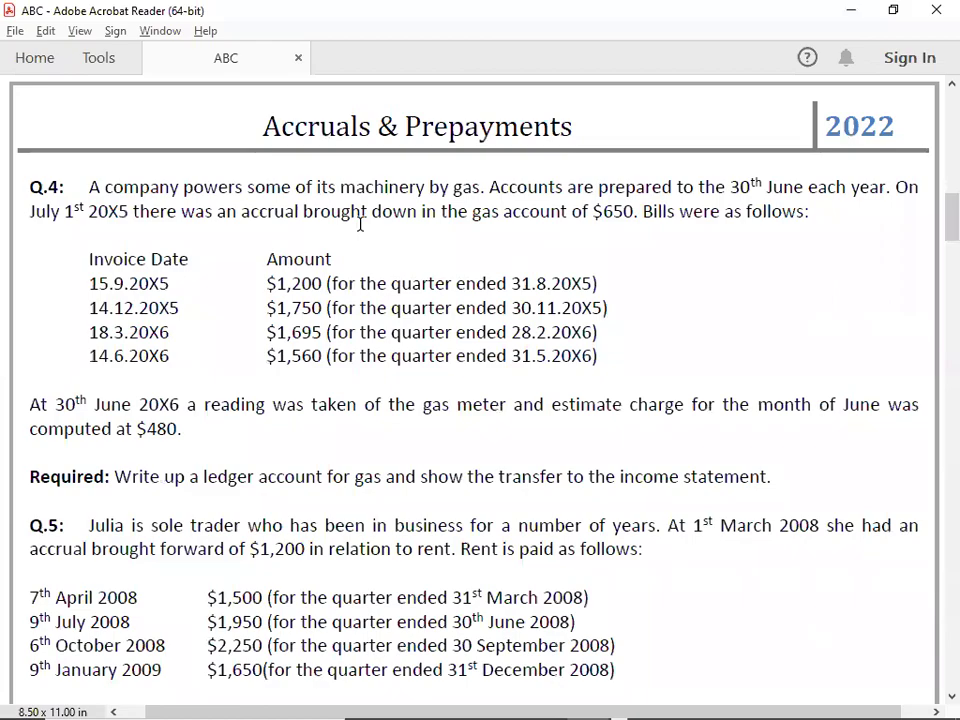
- Switch to Excel and copy the whole Q.3 rent account, range C5263:H5270
key("alt+Tab")
key("Up")
key("Up")
key("Up")
key("Up")
key("Up")
key("Up")
key("Up")
key("Right")
key("Up")
key("shift+Right")
key("shift+Right")
key("shift+Right")
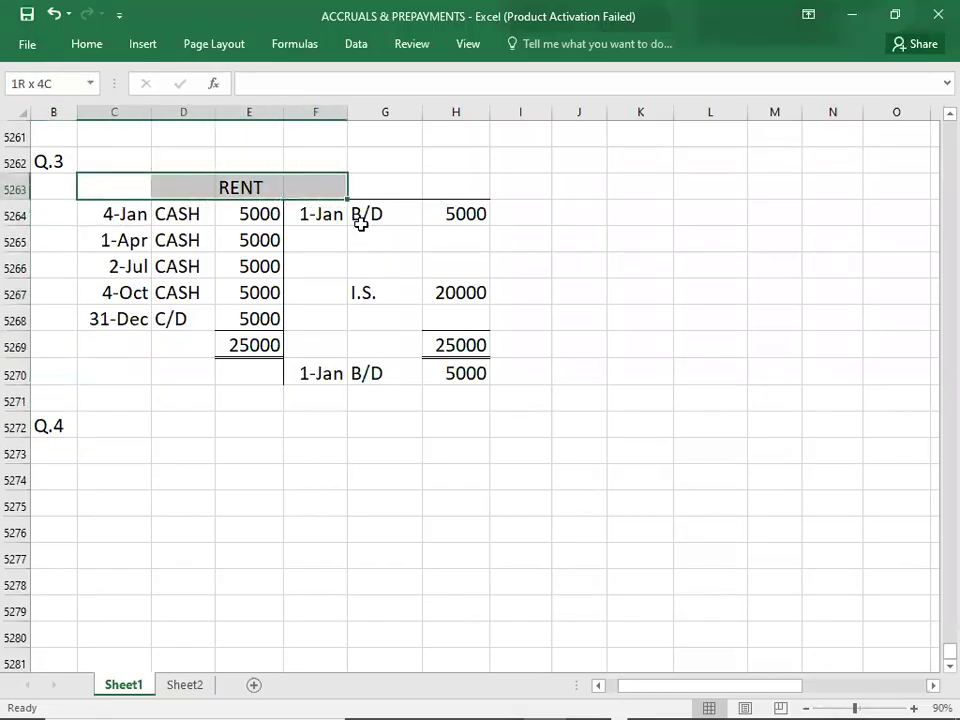
key("shift+Right")
key("shift+Right")
key("shift+Down")
key("shift+Down")
key("shift+Down")
key("shift+Down")
key("shift+Down")
key("shift+Down")
key("shift+Down")
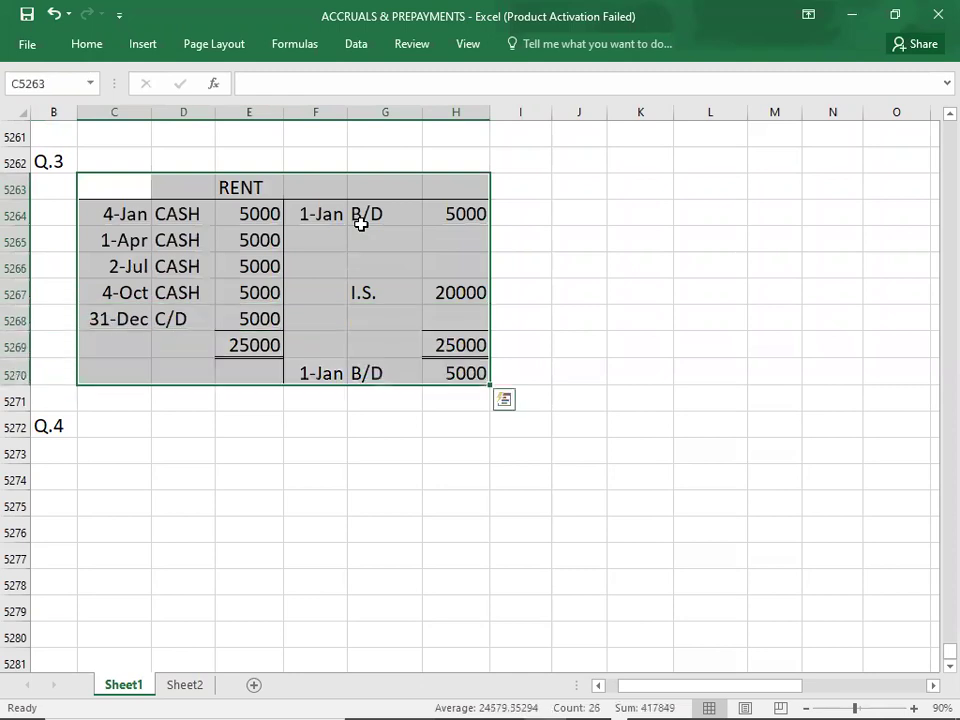
key("ctrl+c")
- Paste the copied account at C5273 below the Q.4 label and clear its entries, keeping only the ruled layout
key("Down")
key("Down")
key("Down")
key("Down")
key("Down")
key("Down")
key("Down")
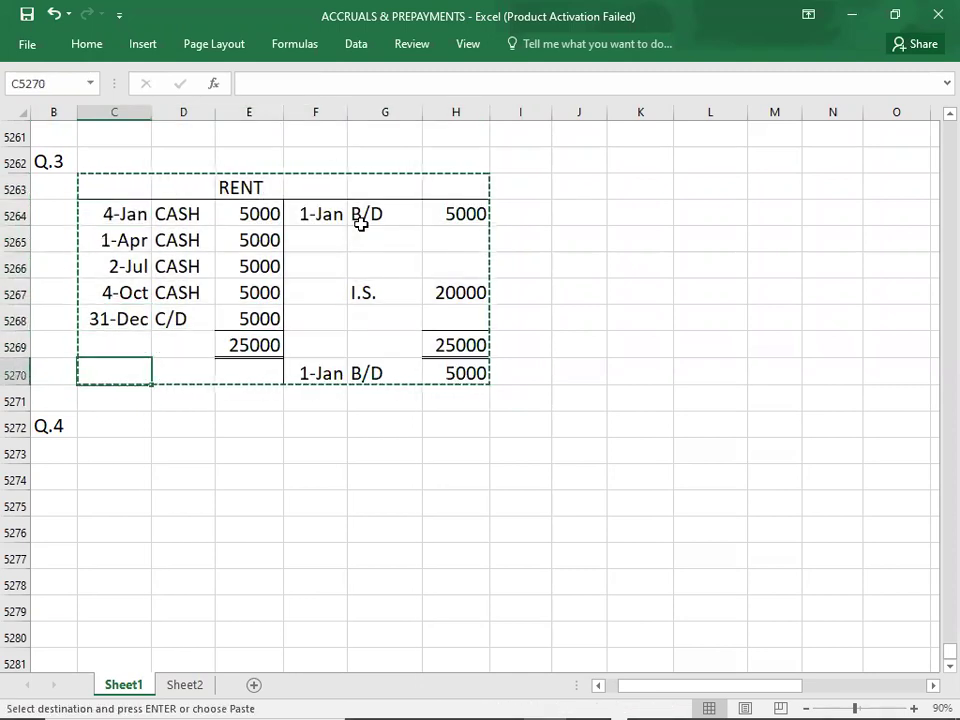
key("Down")
key("Down")
key("Down")
key("ctrl+v")
key("Delete")
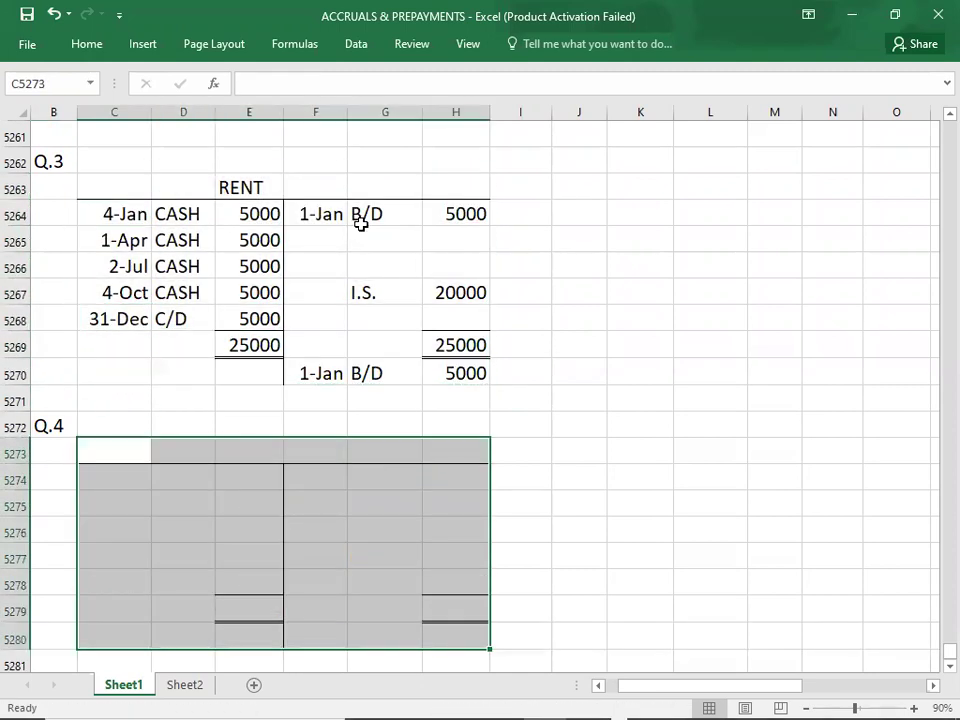
- Title the Q.4 account GAS in E5273
key("Right")
key("Right")
key("Return")
key("Return")
key("Return")
key("Return")
key("Return")
key("Return")
key("Return")
key("Return")
key("Return")
key("Return")
key("Return")
key("Return")
key("Return")
key("Return")
key("Return")
key("Return")
key("Return")
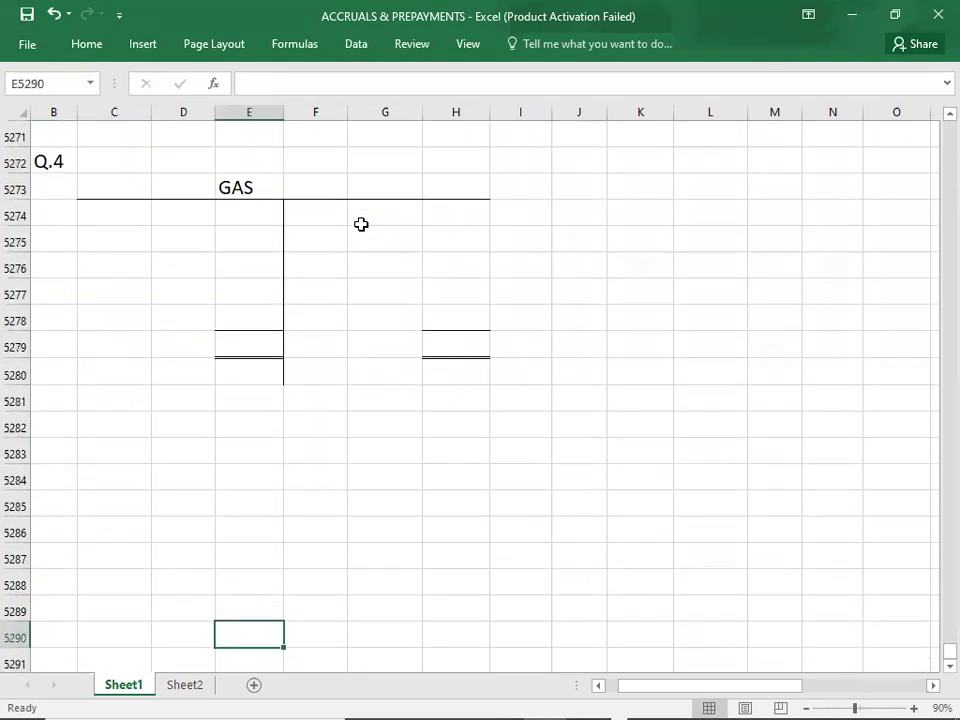
- Check the opening accrual in the question PDF and enter it in Excel on the credit side: B/D in G5274 and 650 in H5274
key("alt+Tab")
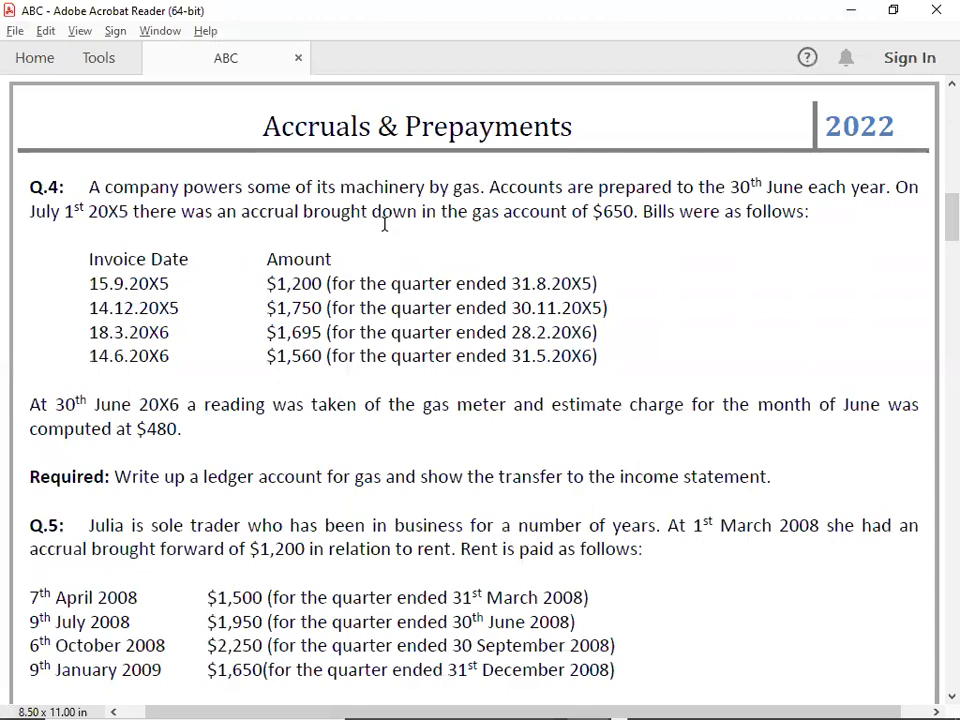
key("alt+Tab")
key("Up")
key("Up")
key("Up")
key("Up")
key("Up")
key("Up")
key("Up")
key("Up")
key("Up")
key("Up")
key("Up")
key("Up")
key("Up")
key("Up")
key("Up")
key("Up")
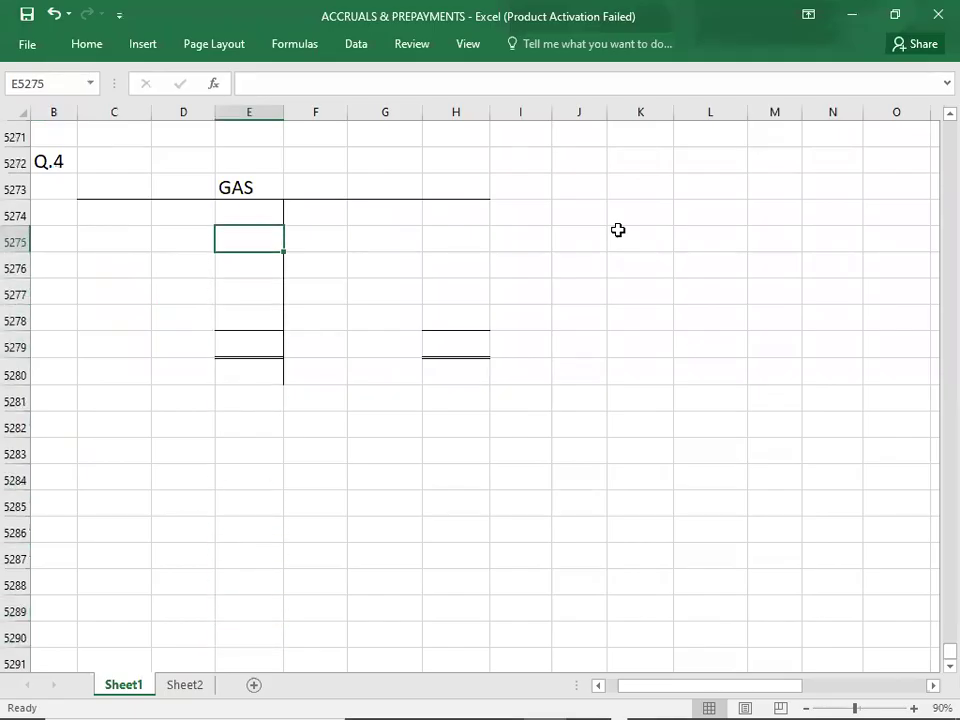
key("Right")
key("Right")
type("B/D")
key("Tab")
type("650")
key("Return")
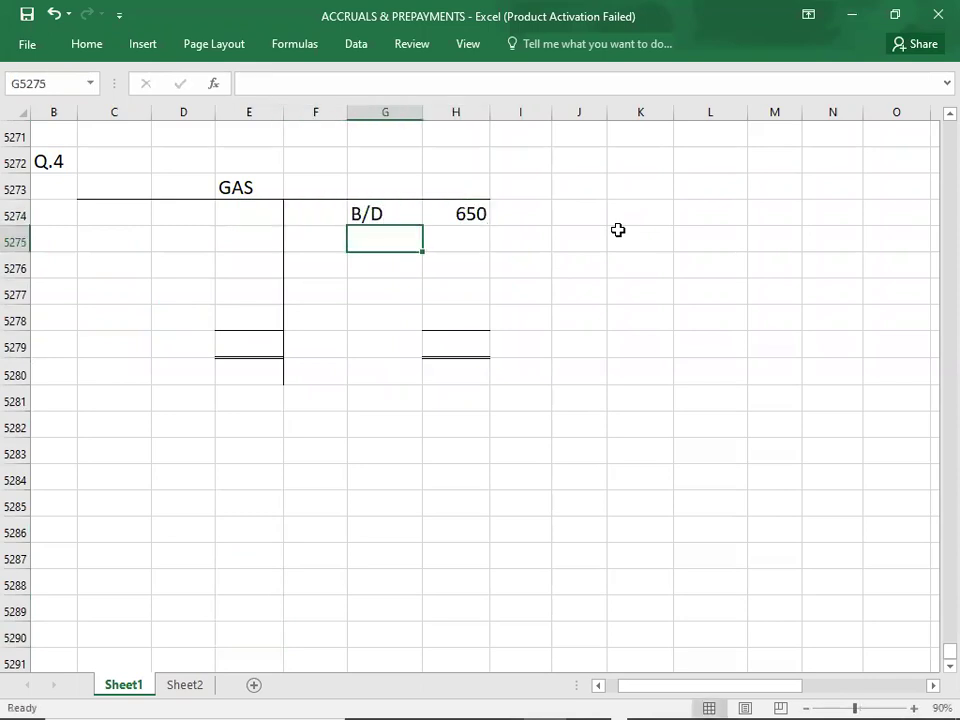
- Look up the first gas bill in the PDF and enter it in Excel row 5274 on the debit side: 9/15, CASH, 1200
key("alt+Tab")
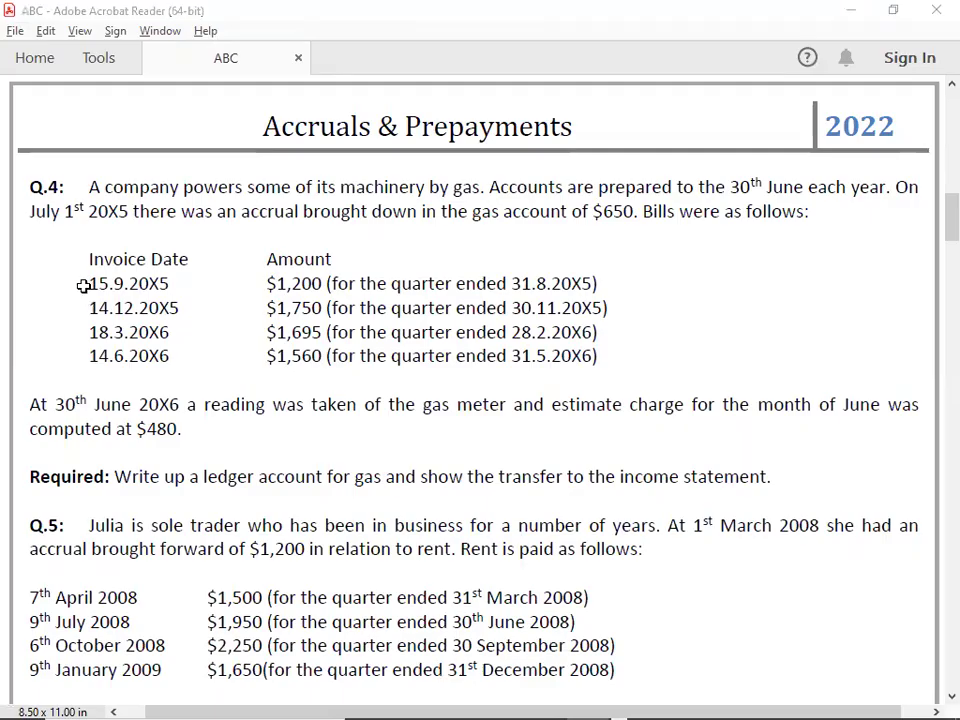
key("alt+Tab")
key("Left")
key("Left")
key("Up")
key("Left")
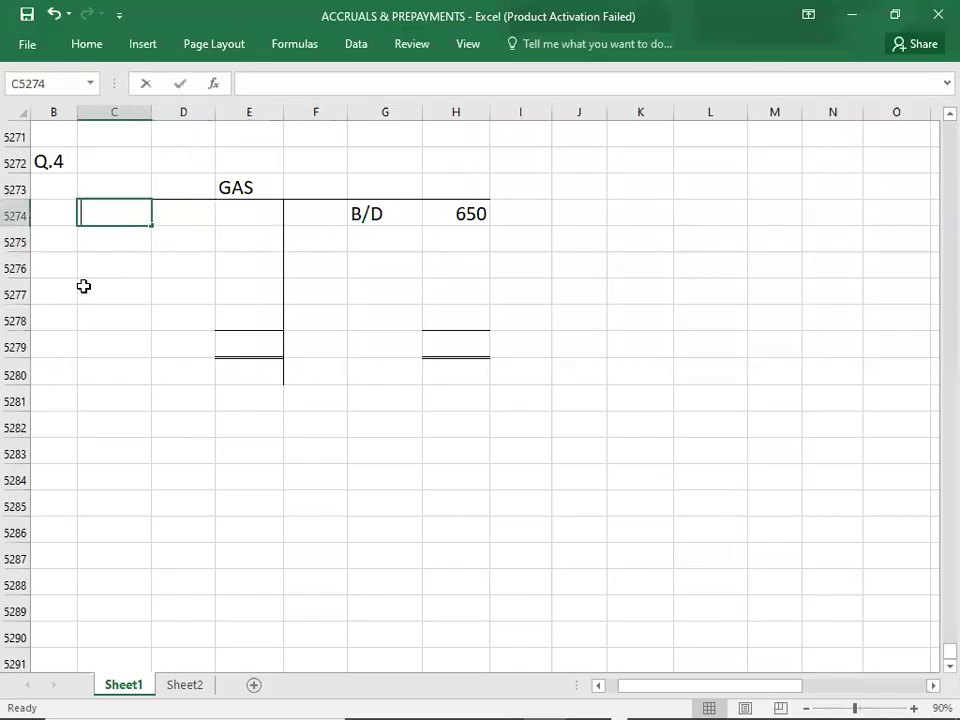
type("9/15")
key("Tab")
type("CASH")
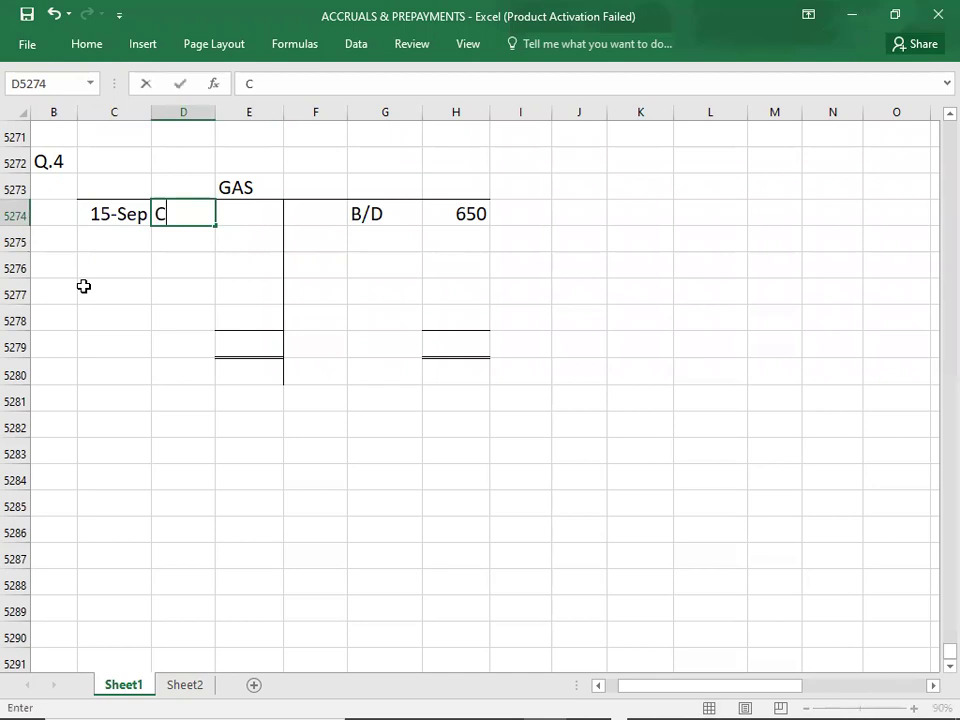
key("Tab")
type("1200")
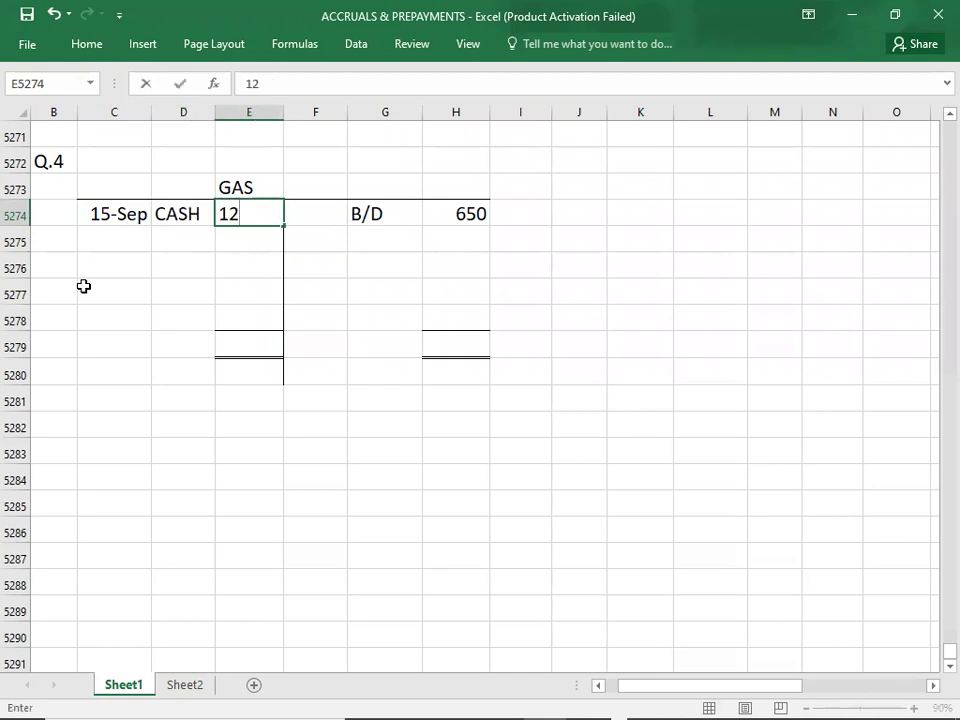
key("Return")
- Look up the second gas bill in the PDF and enter it in Excel row 5275: 12/14, CASH, 1750
key("alt+Tab")
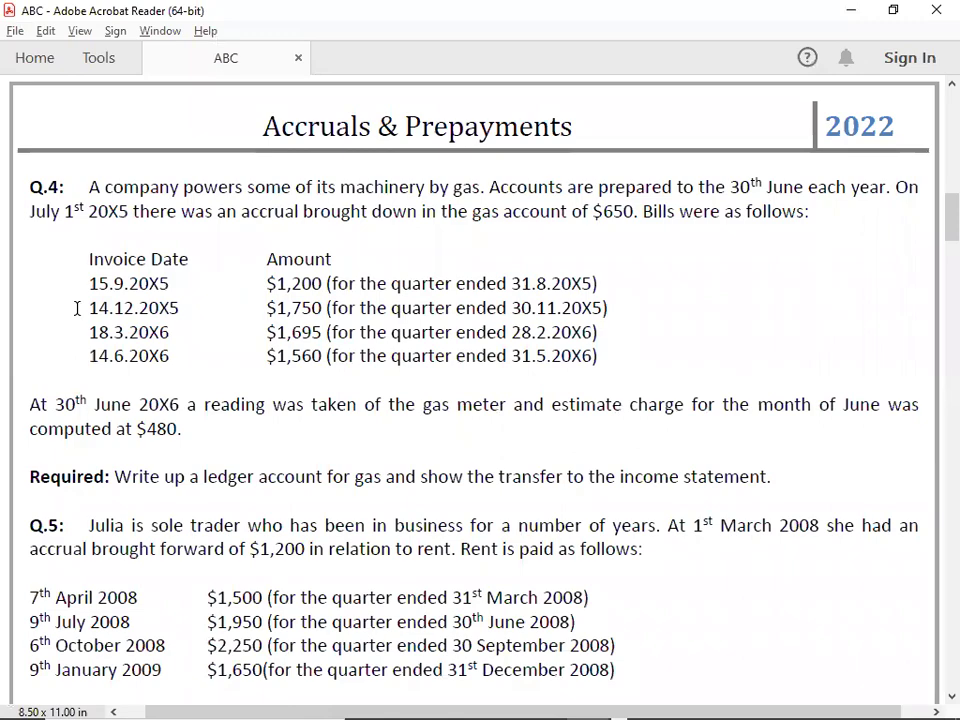
key("alt+Tab")
type("12/14")
key("Tab")
type("CASH")
key("Tab")
key("alt+Tab")
key("alt+Tab")
type("1750")
key("Return")
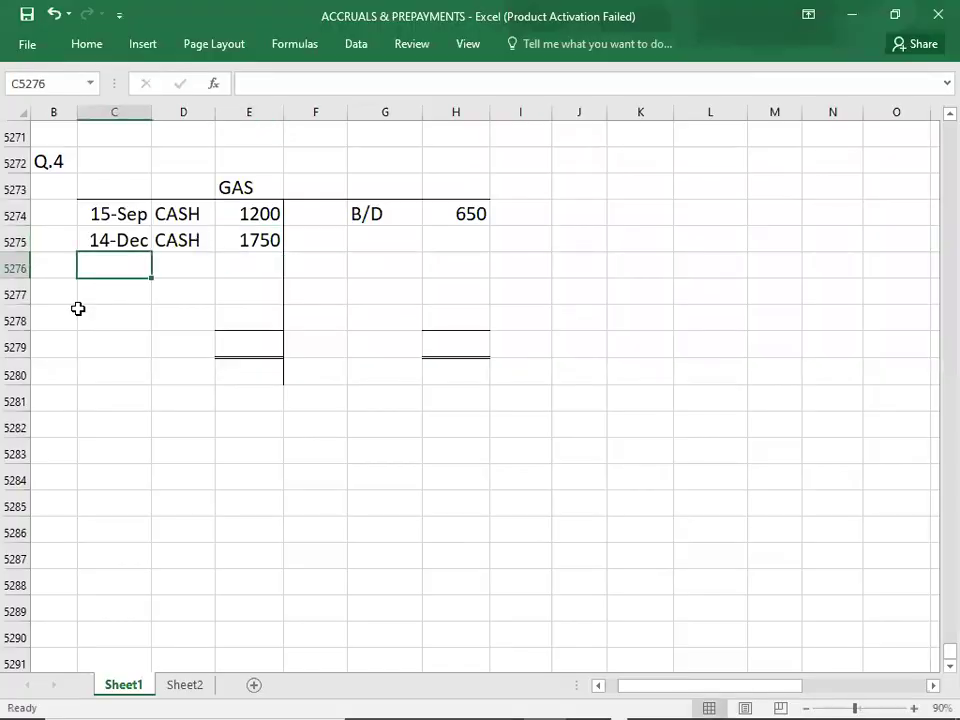
- Look up the third gas bill in the PDF and enter it in Excel row 5276: 3/18, CASH, 1695
key("alt+Tab")
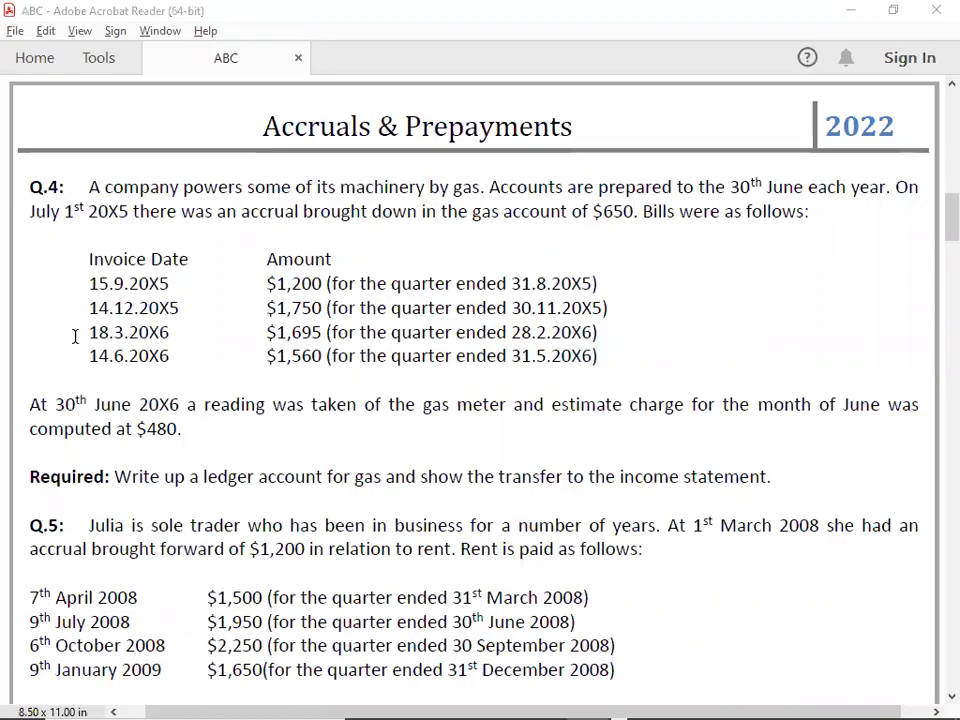
key("alt+Tab")
type("3/18")
key("Tab")
type("CASH")
key("Tab")
key("alt+Tab")
key("alt+Tab")
type("1695")
key("Return")
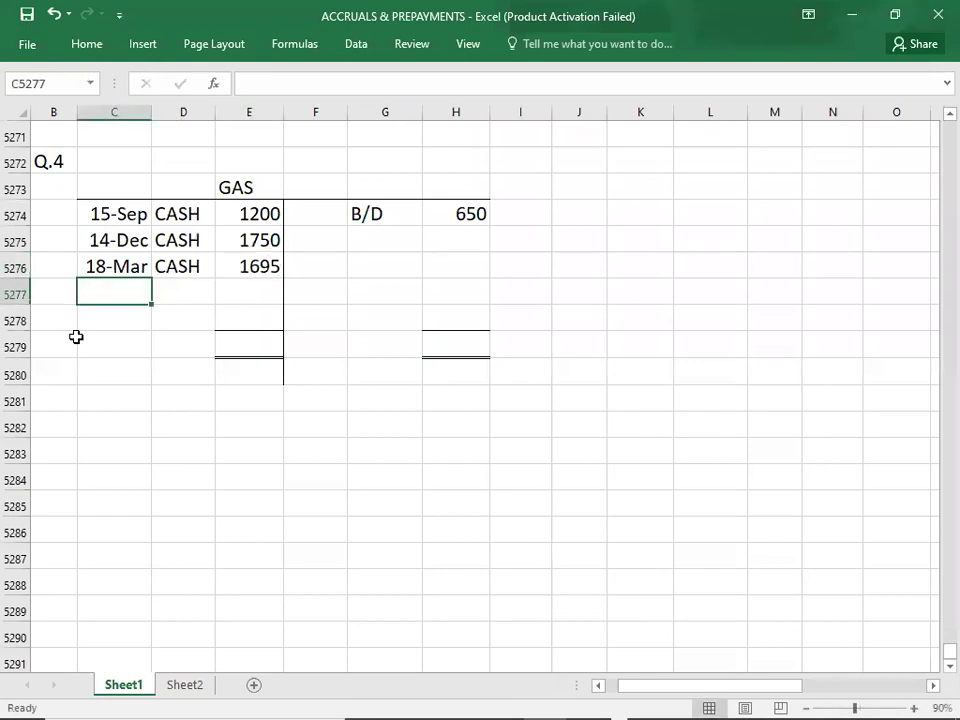
- Look up the fourth gas bill in the PDF and enter it in Excel row 5277: 6/14, CASH, 1560
key("alt+Tab")
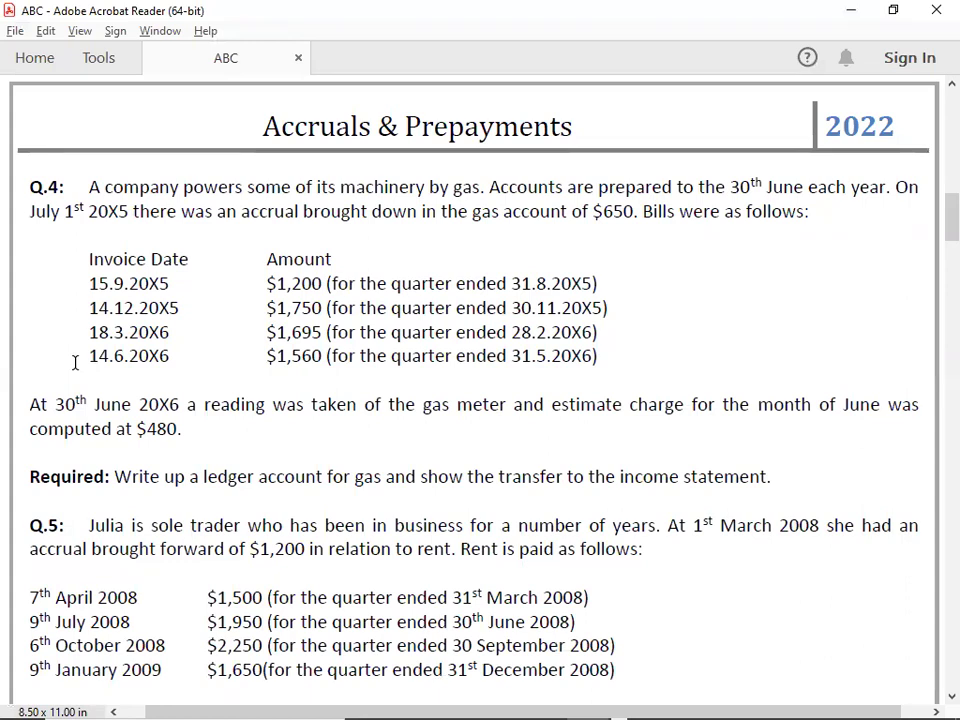
key("alt+Tab")
type("6/14")
key("Tab")
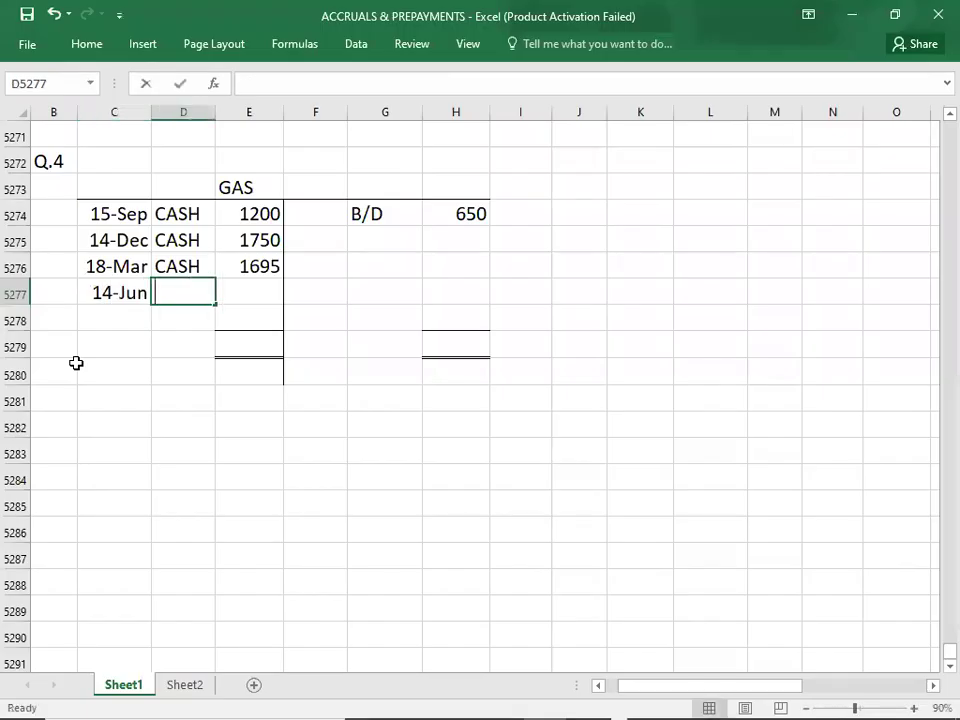
type("CASH")
key("Tab")
key("alt+Tab")
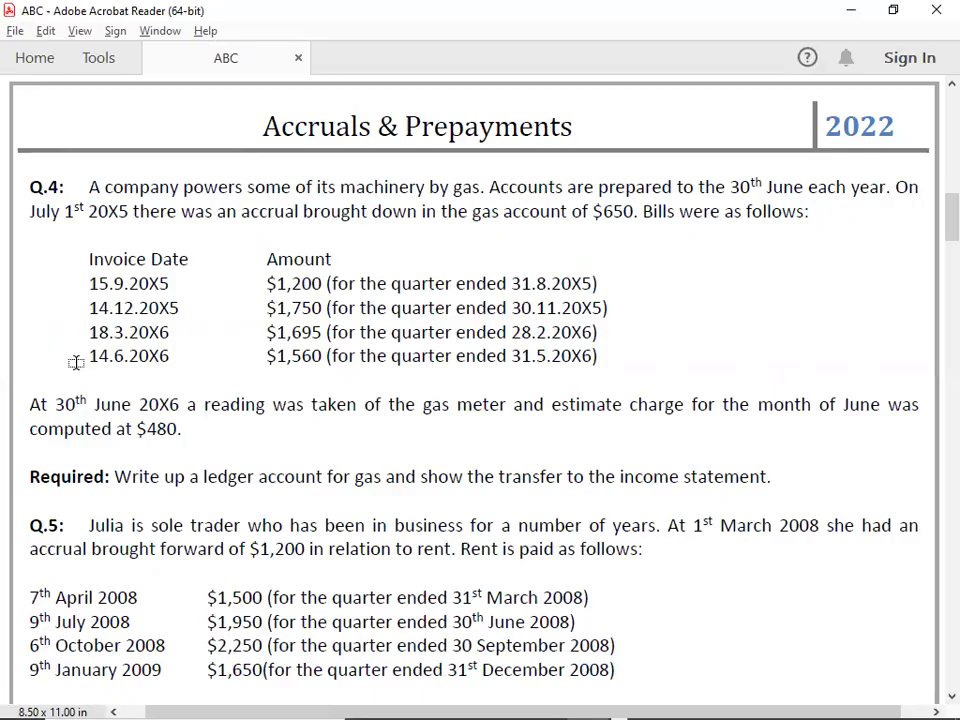
key("alt+Tab")
type("1560")
key("Return")
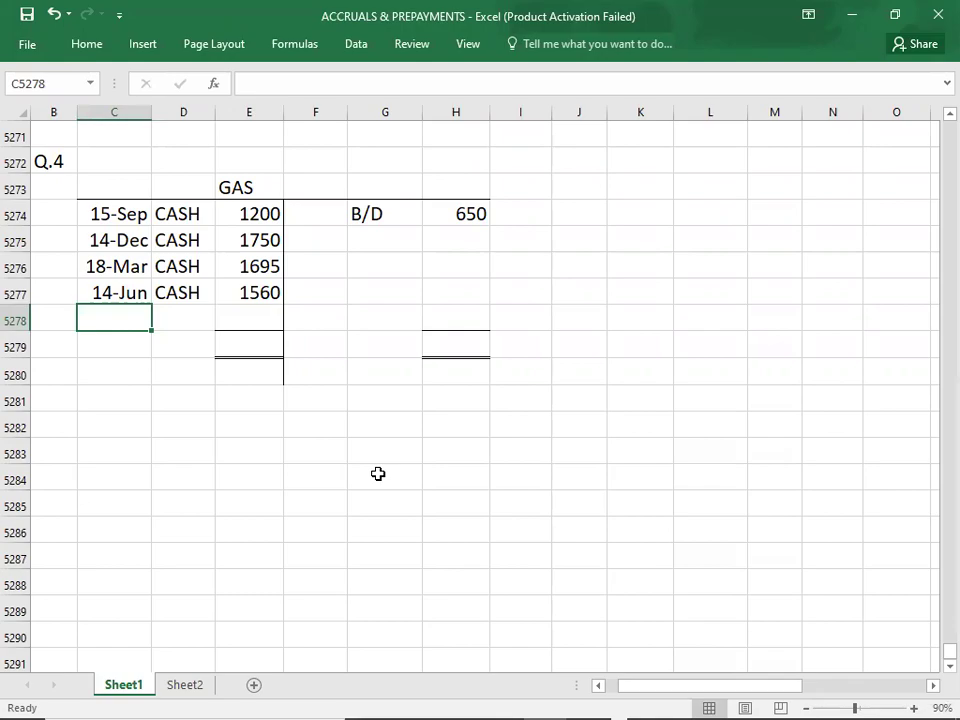
- Read the June estimate in the PDF and enter the closing accrual in Excel row 5278 on the debit side: 6/30, C/D, 480
key("alt+Tab")
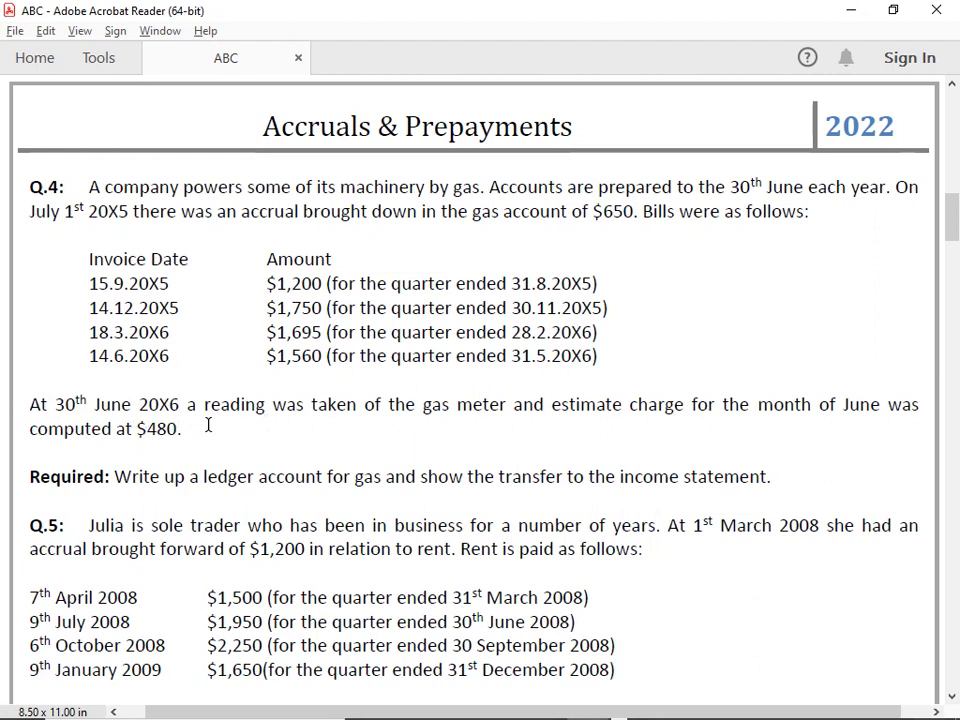
key("alt+Tab")
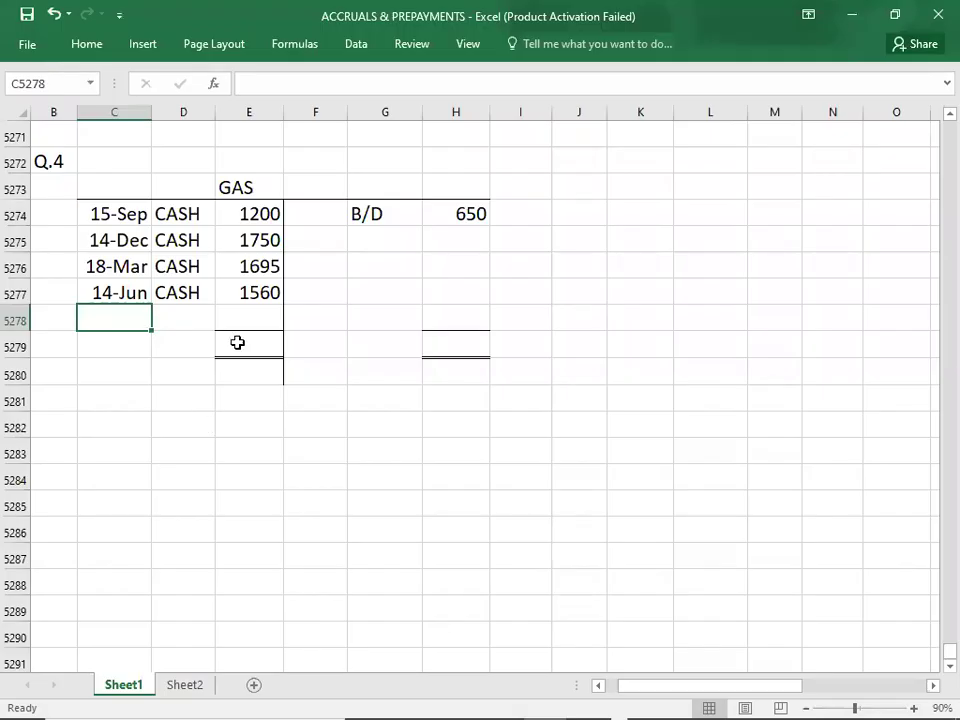
left_click(250, 313)
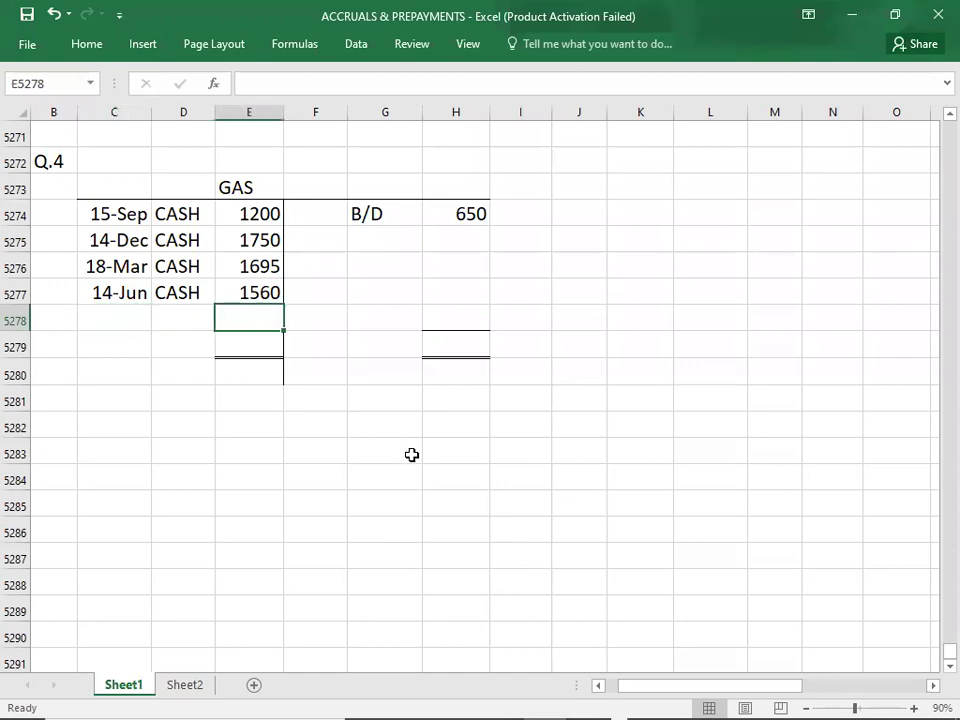
key("alt+Tab")
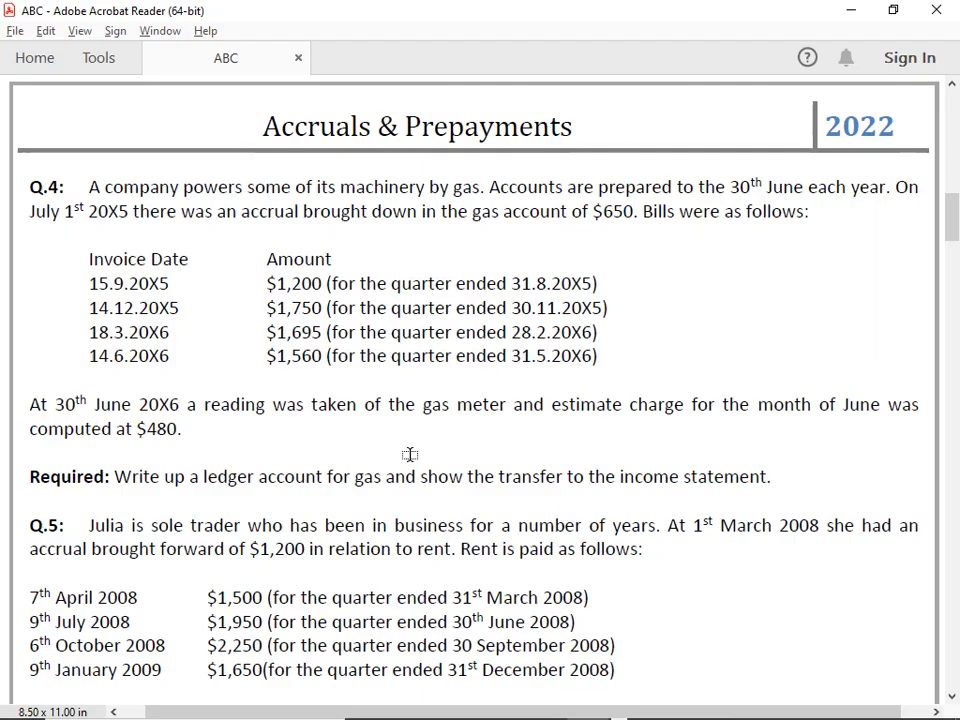
key("alt+Tab")
type("480")
key("ctrl+Return")
key("Left")
type("C/D")
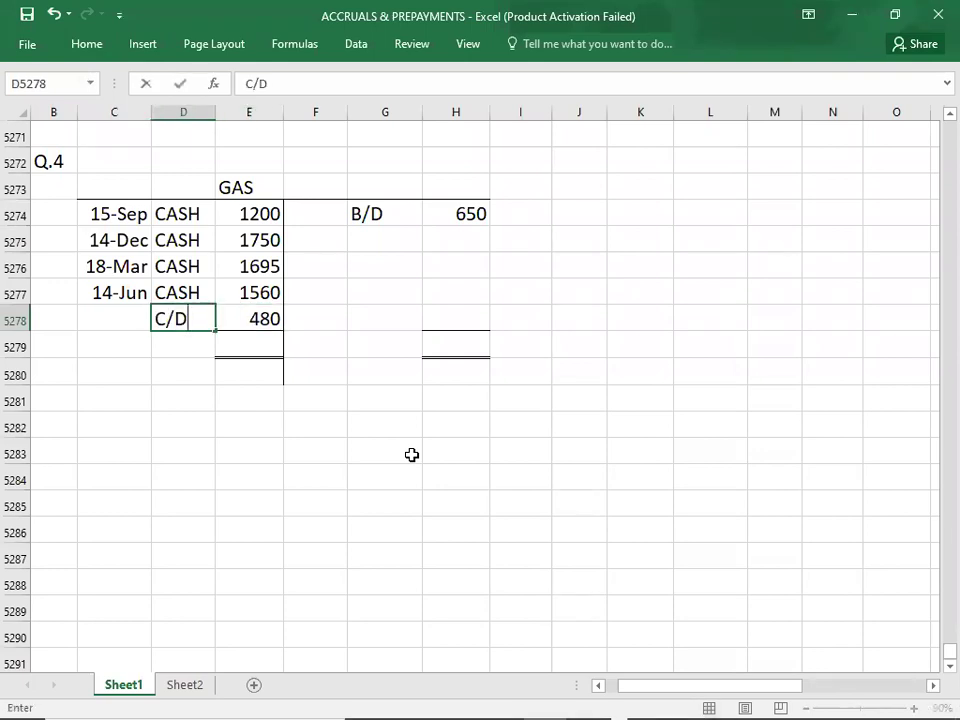
key("Left")
type("6/30")
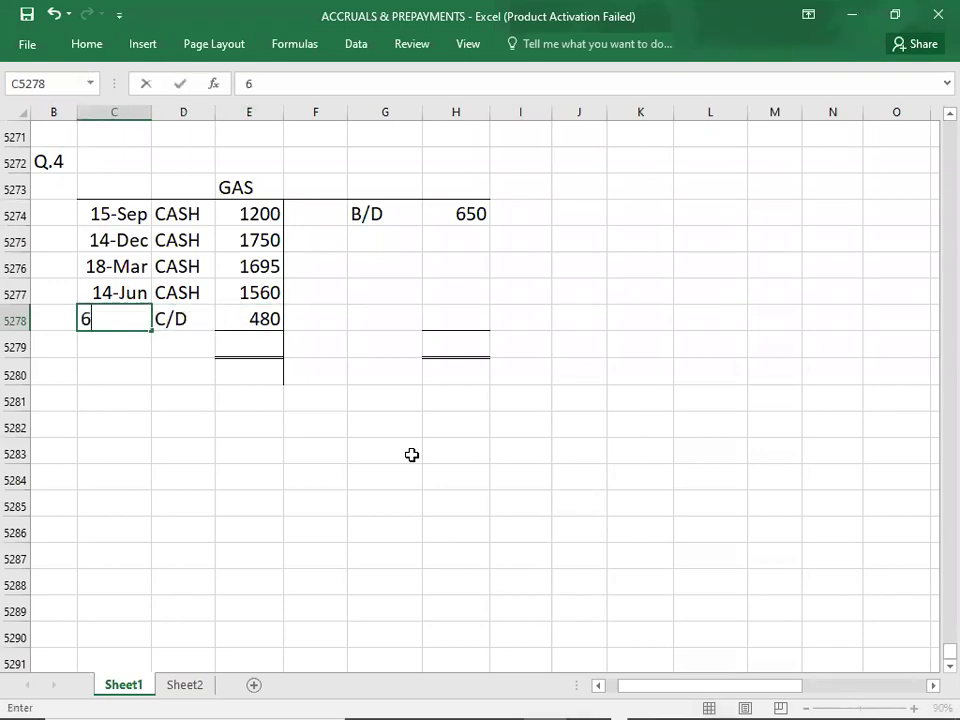
key("Return")
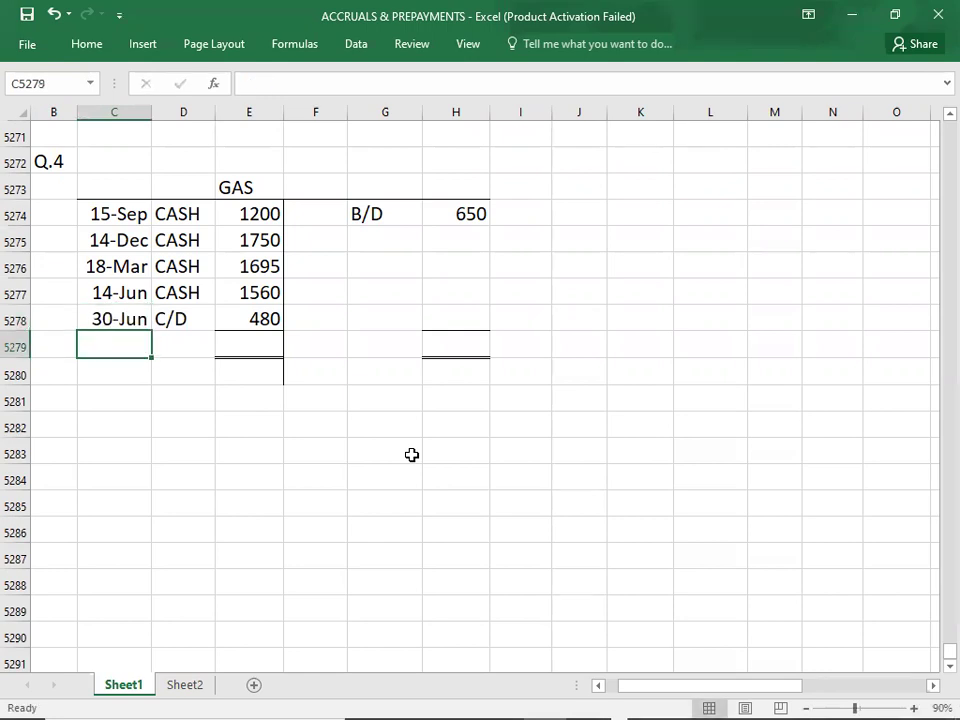
- Sum the gas account's debit entries E5274:E5278 and enter the account total 6685 in E5279 and H5279
key("Up")
key("Right")
key("Up")
key("Up")
key("Up")
key("Right")
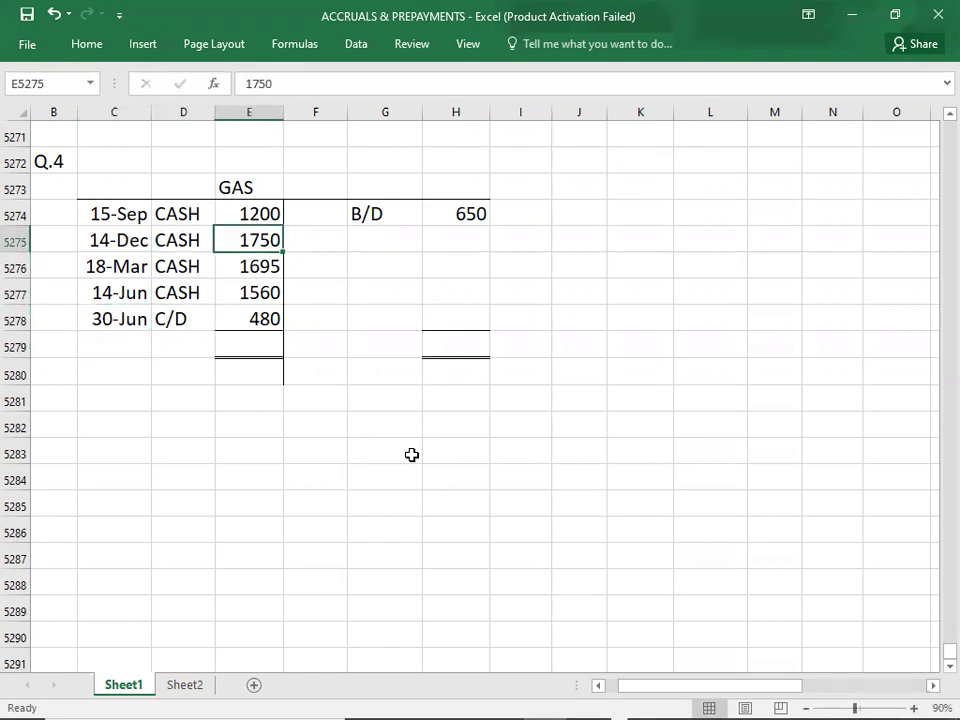
key("Up")
key("shift+Down")
key("shift+Down")
key("shift+Down")
key("shift+Down")
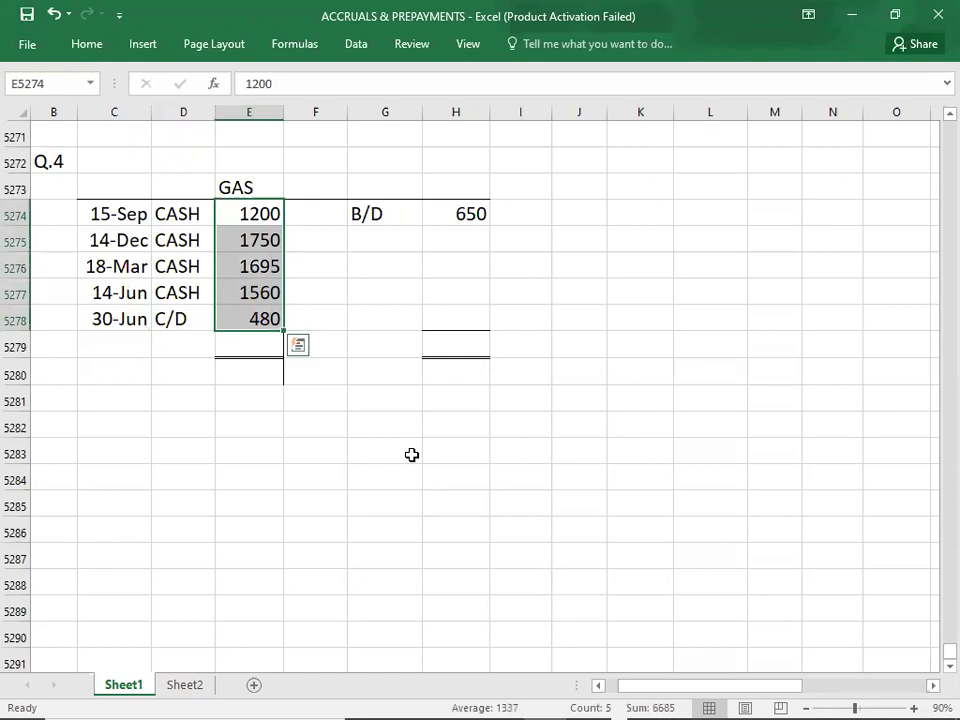
key("Down")
key("Down")
key("Down")
key("Down")
key("Down")
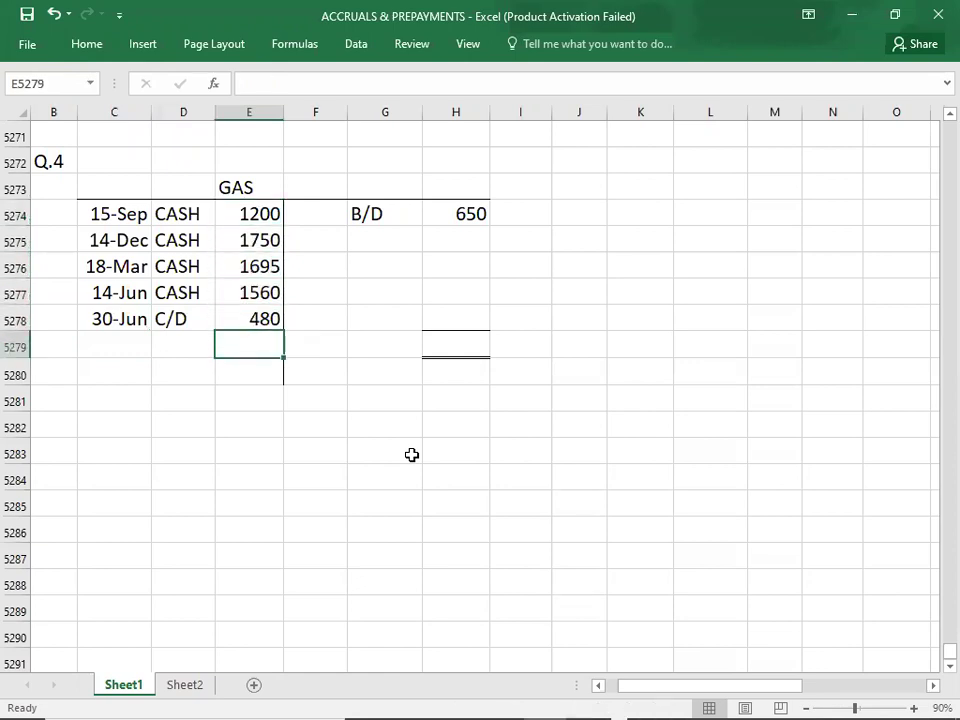
type("6685")
key("ctrl+Return")
key("Right")
key("Right")
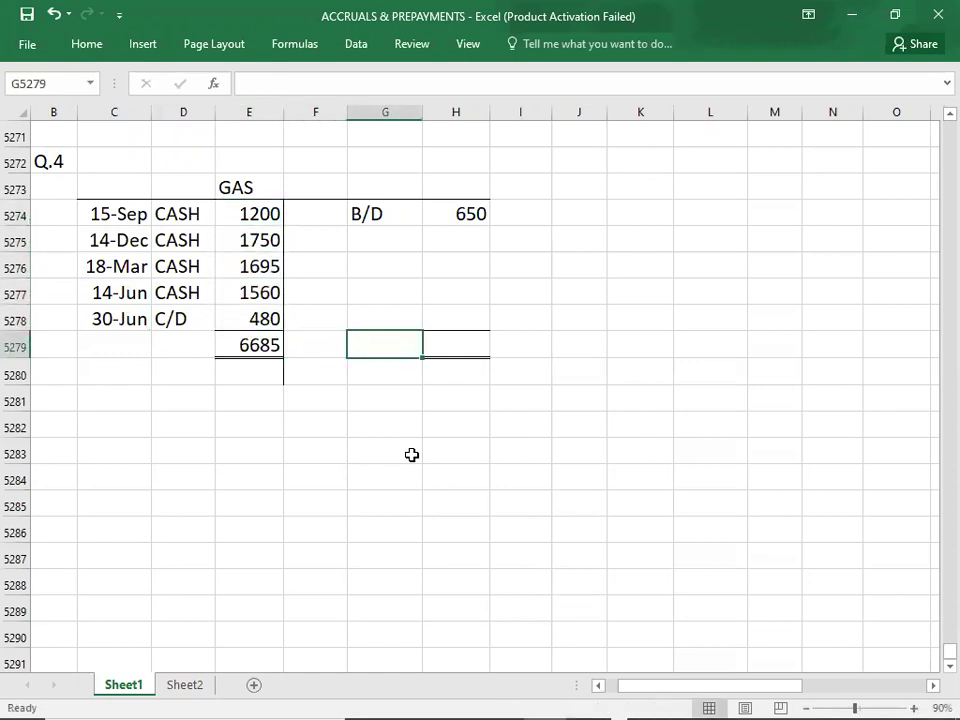
key("Right")
type("6685")
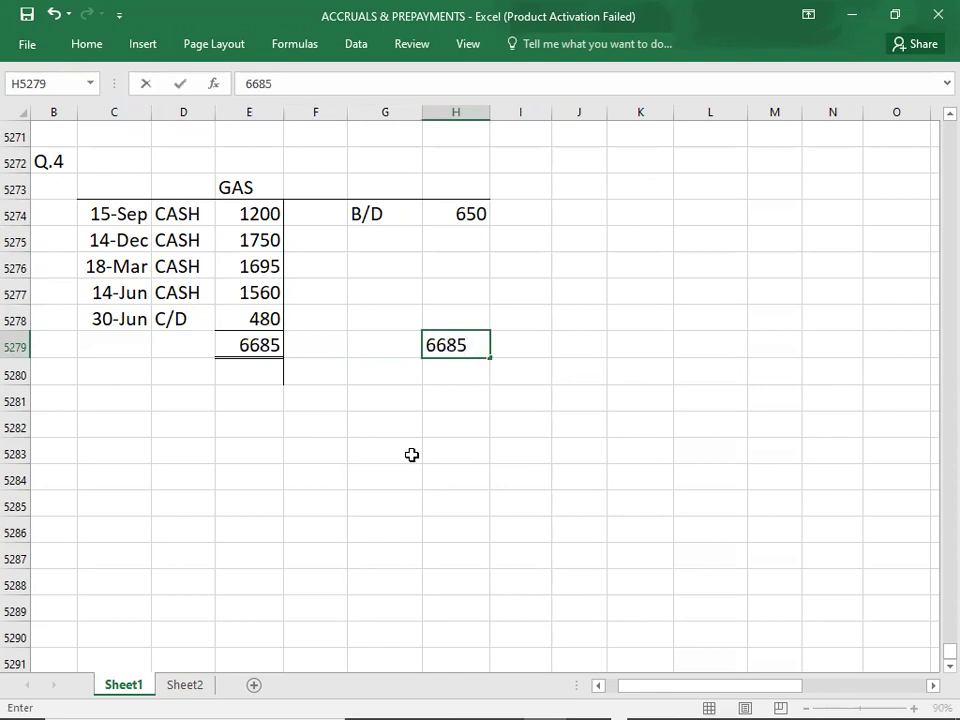
key("Up")
- Enter the gas account's income statement transfer on the credit side of row 5277: I.S., 6035
key("Up")
key("Up")
key("Up")
key("Down")
key("Down")
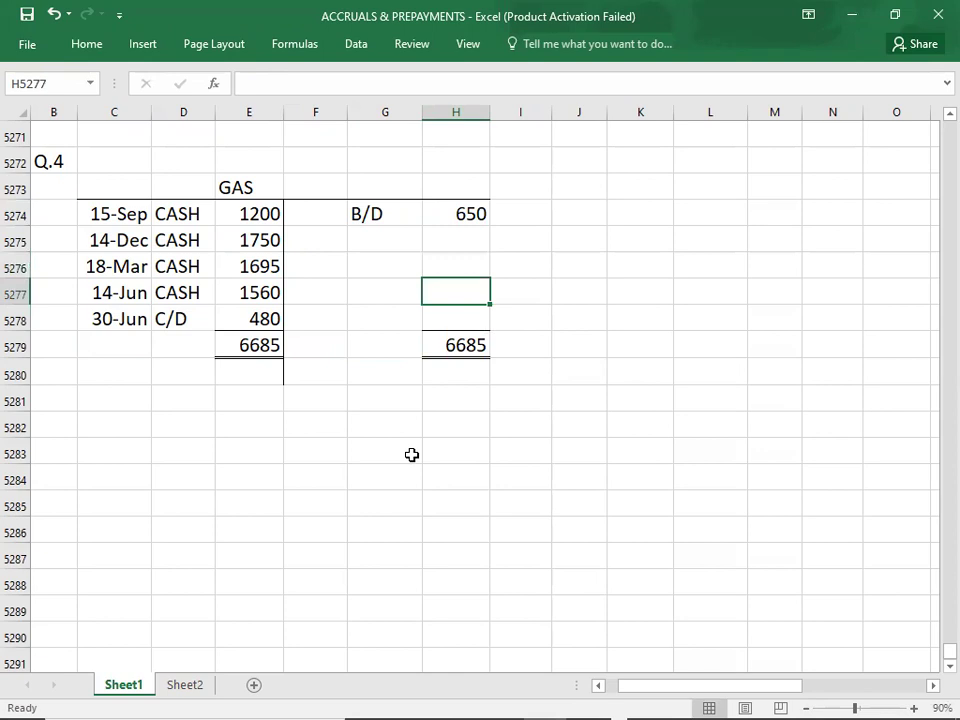
type("6035")
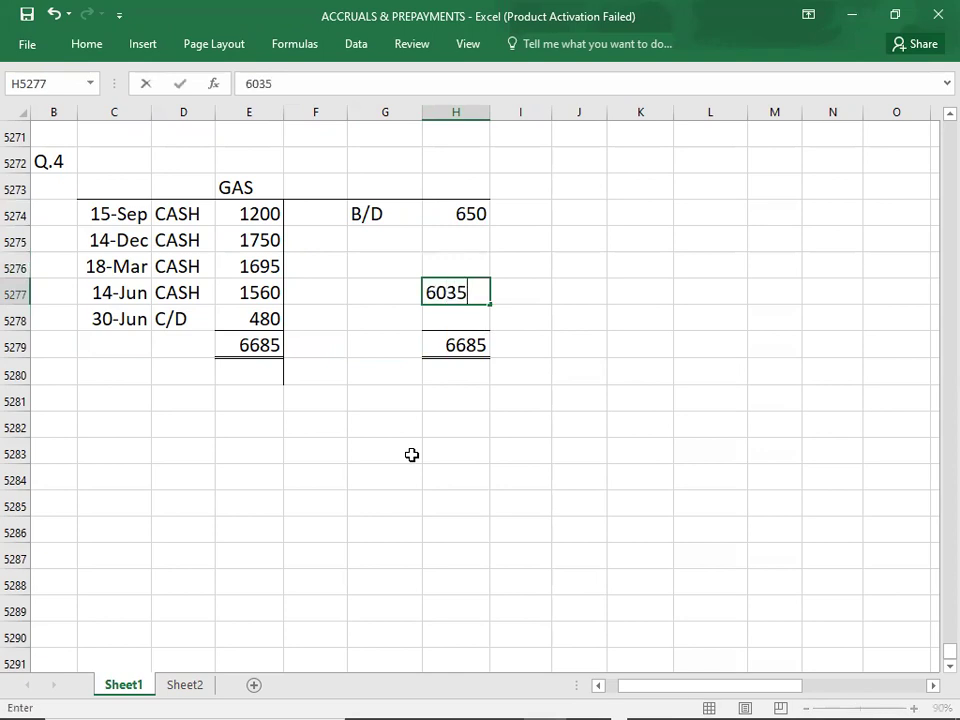
key("Left")
type("I.S.")
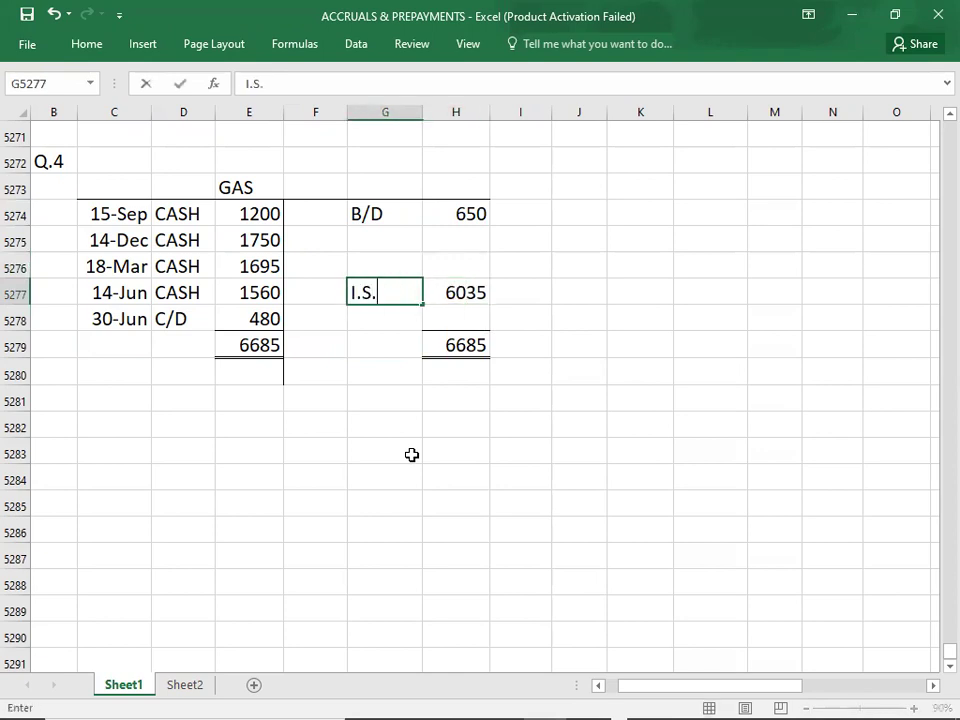
key("Down")
key("Down")
key("Down")
key("Down")
key("Down")
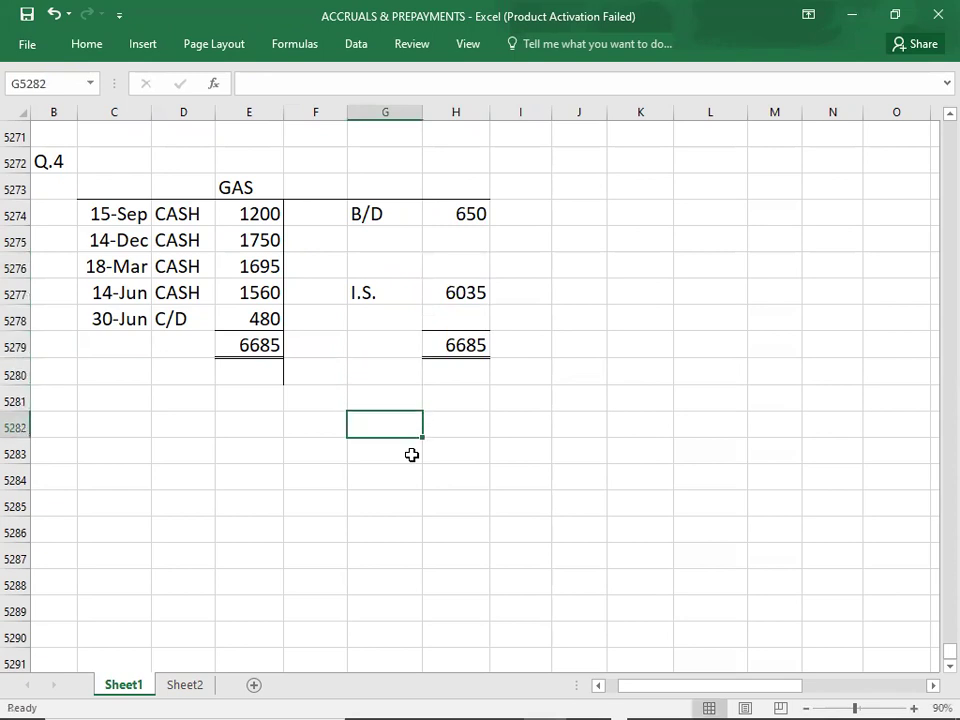
left_click(440, 290)
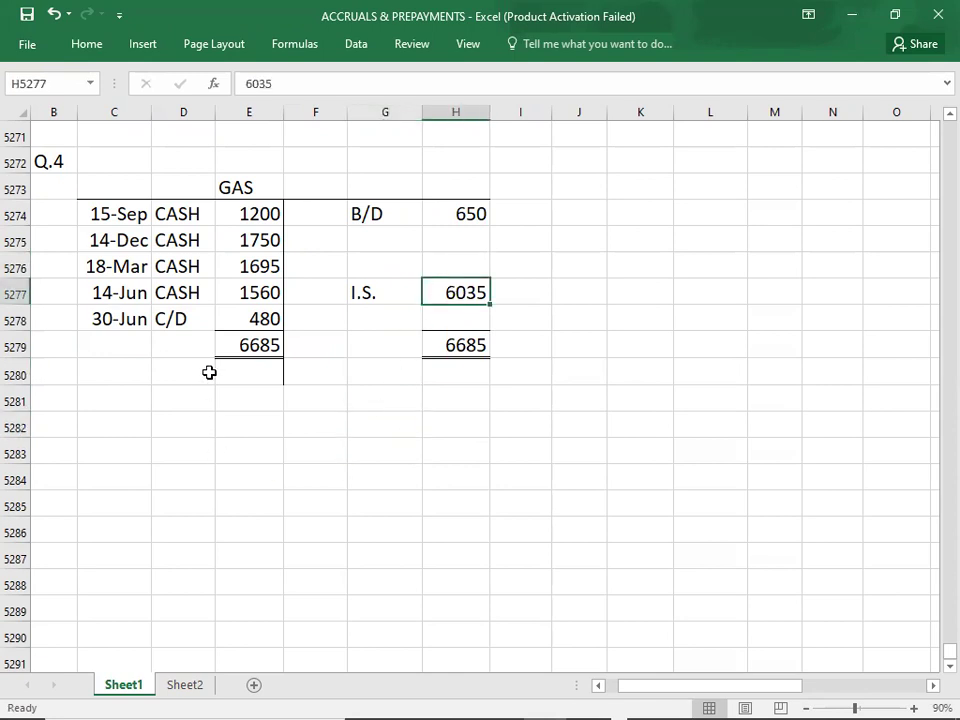
left_click(225, 316)
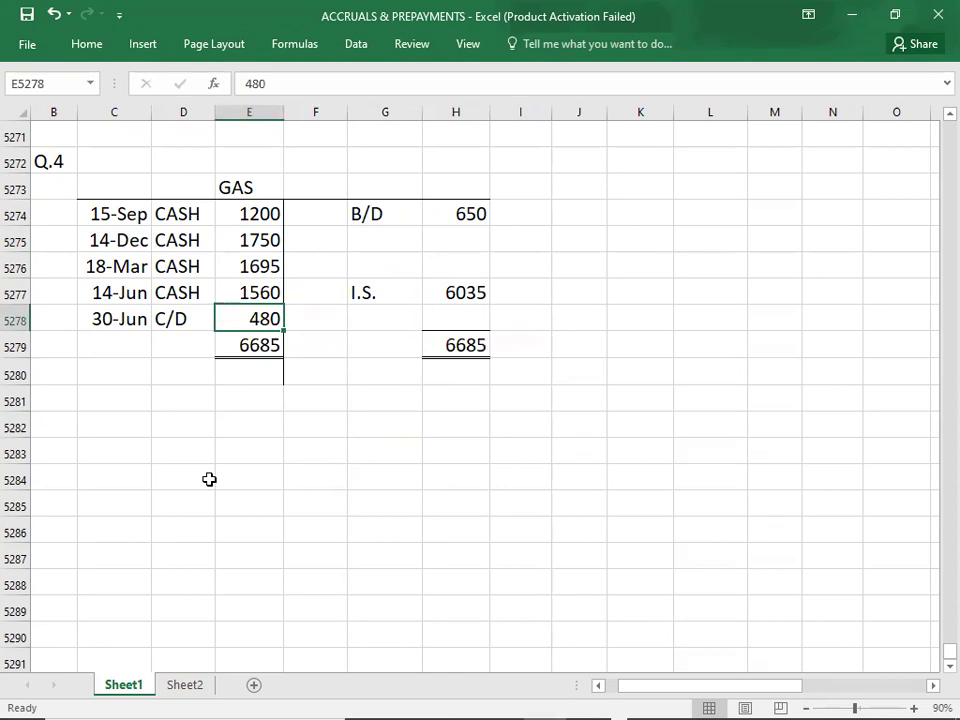
- Label cell B5282 as Q.5, then switch to the PDF and read the Q.5 rent question
left_click(69, 399)
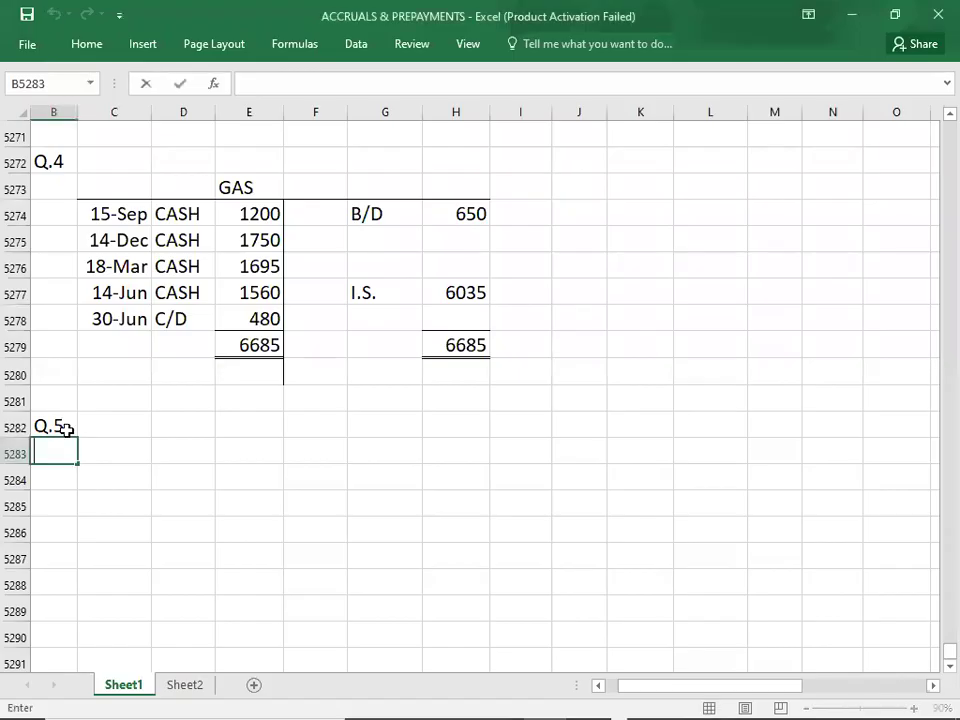
left_click(64, 428)
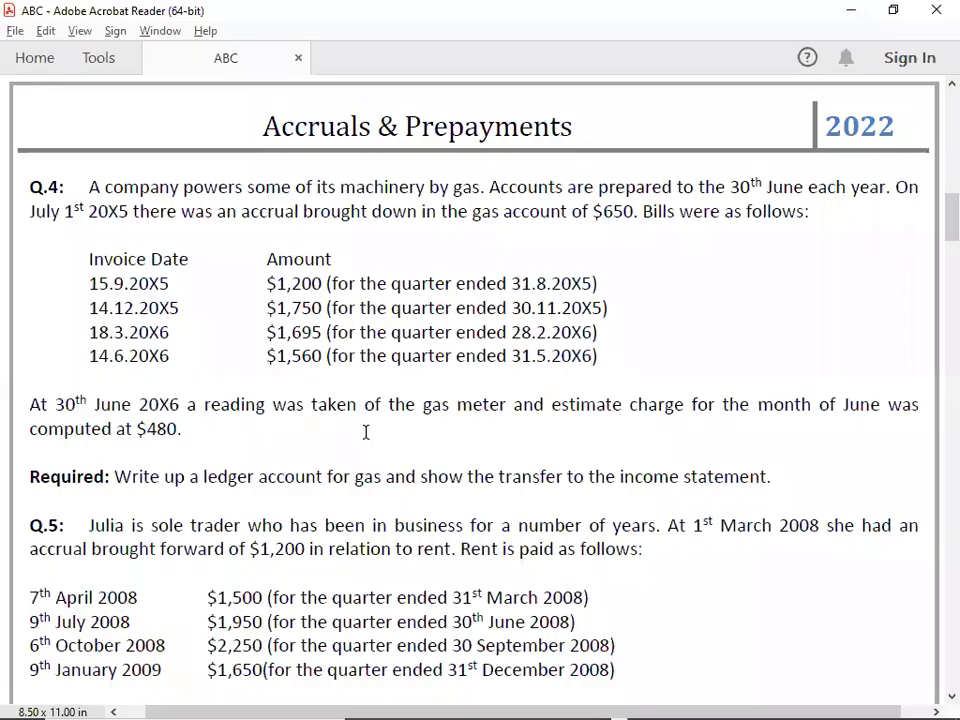
scroll(366, 432, "down", 1)
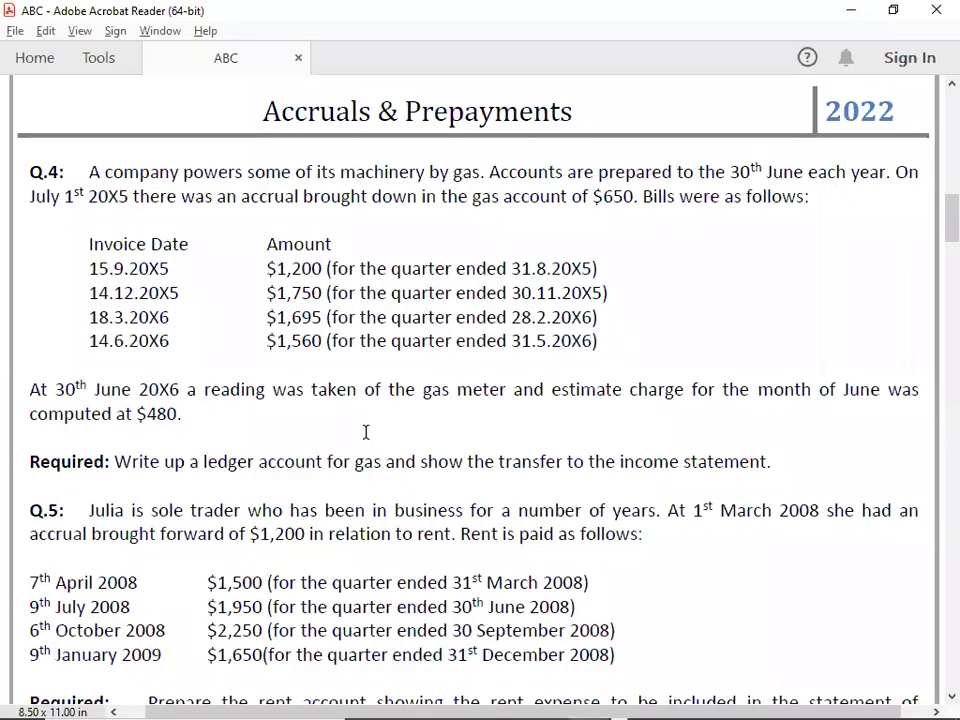
scroll(366, 432, "down", 5)
scroll(366, 432, "down", 2)
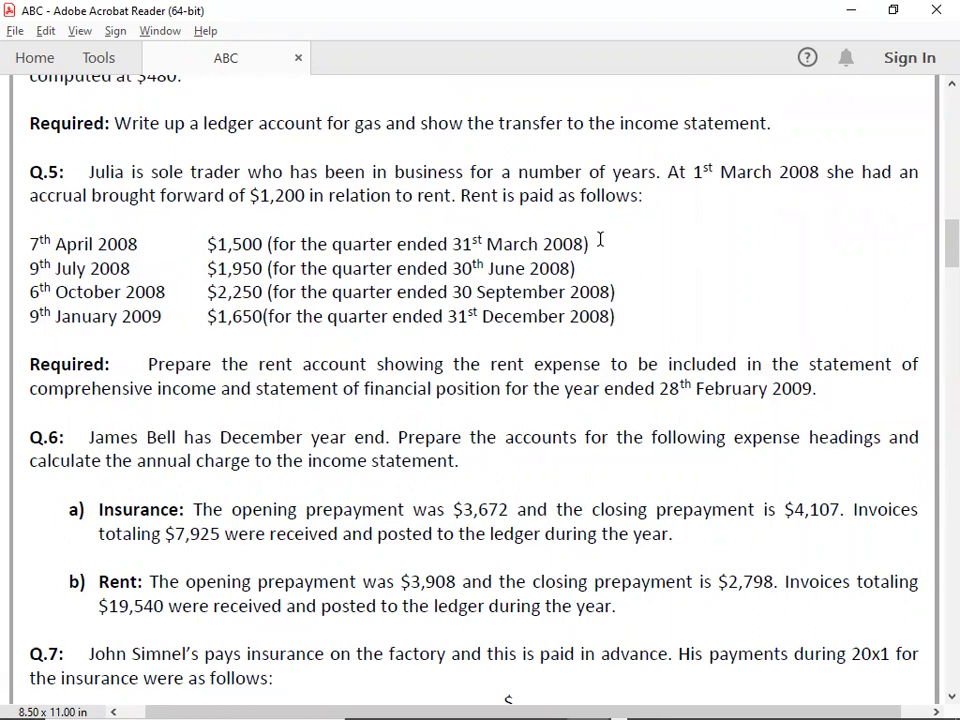
- Switch to Excel and copy the gas account C5273:H5280 to C5283 under Q.5
key("alt+Tab")
key("Up")
key("Up")
key("Up")
key("Up")
key("Up")
key("Up")
key("Up")
key("Up")
key("Up")
key("Right")
key("Down")
key("shift+Right")
key("shift+Right")
key("shift+Right")
key("shift+Right")
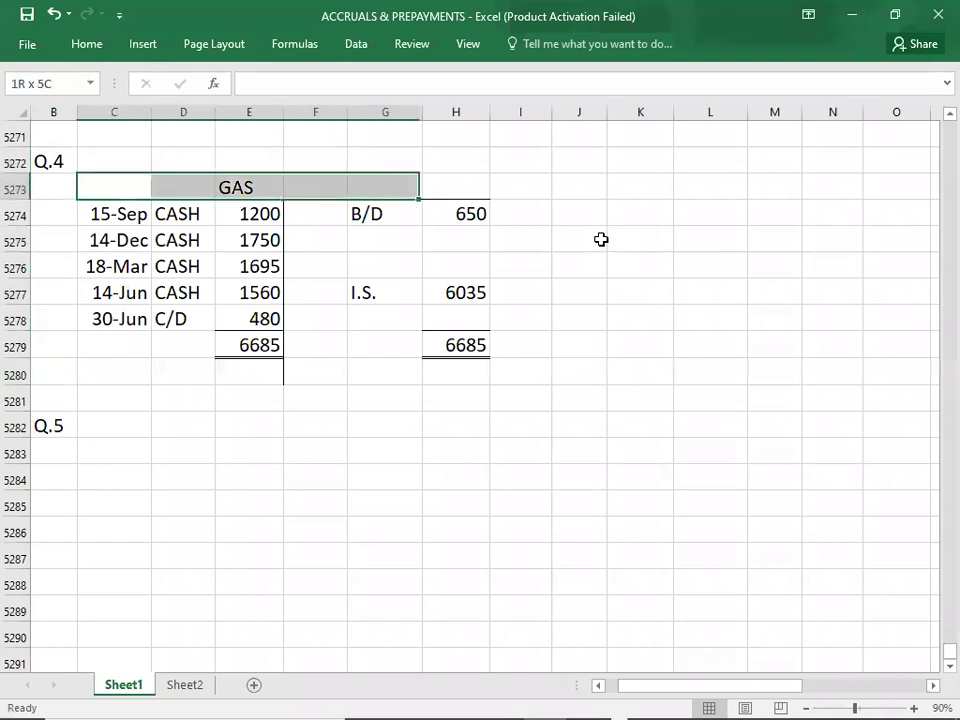
key("shift+Right")
key("shift+Down")
key("shift+Down")
key("shift+Down")
key("shift+Down")
key("shift+Down")
key("shift+Down")
key("shift+Down")
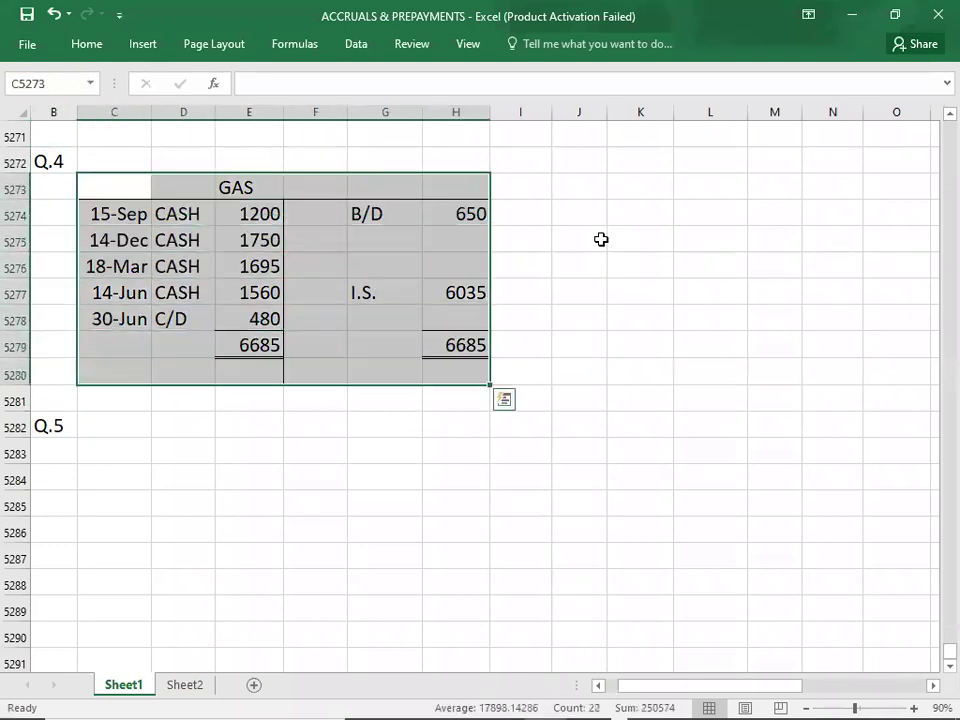
key("ctrl+c")
key("Down")
key("Down")
key("Down")
key("Down")
key("Down")
key("Down")
key("Down")
key("Down")
key("Down")
key("Down")
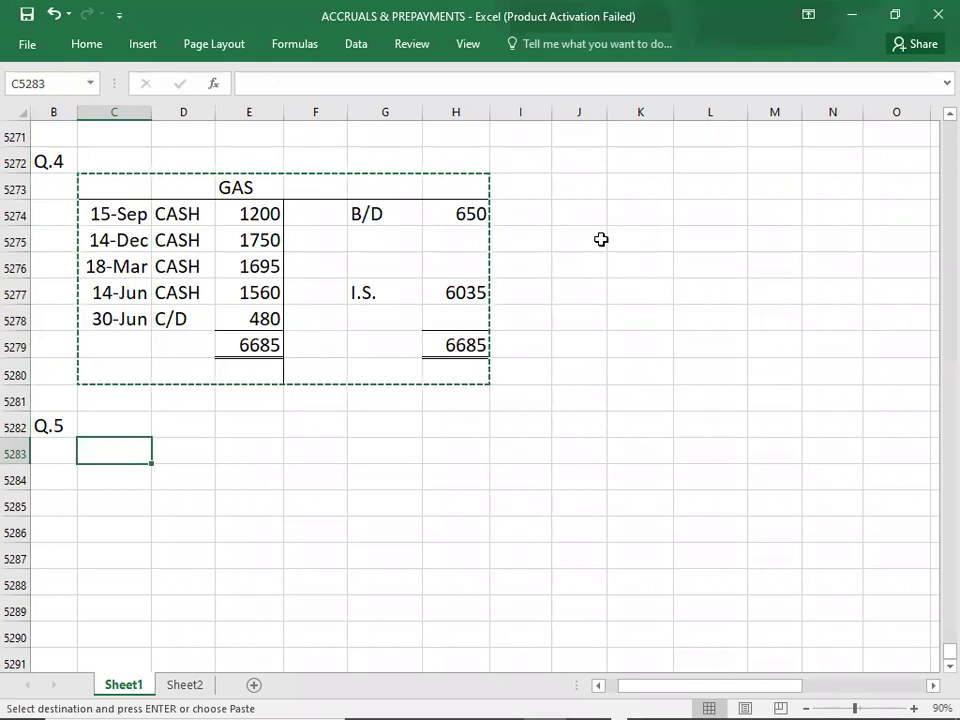
key("ctrl+v")
- Clear the pasted account's contents, keeping its ruled layout, and title it RENT in E5283
key("Delete")
key("Right")
key("Right")
type("RENT")
key("Return")
key("Down")
key("Down")
key("Down")
key("Down")
key("Down")
key("Down")
key("Down")
key("Down")
key("Down")
key("Down")
key("Down")
key("Down")
key("Down")
key("Down")
key("Down")
key("Down")
- Look up the opening rent accrual in the PDF and enter its date 3/1 in Excel cell F5284 on the credit side
key("alt+Tab")
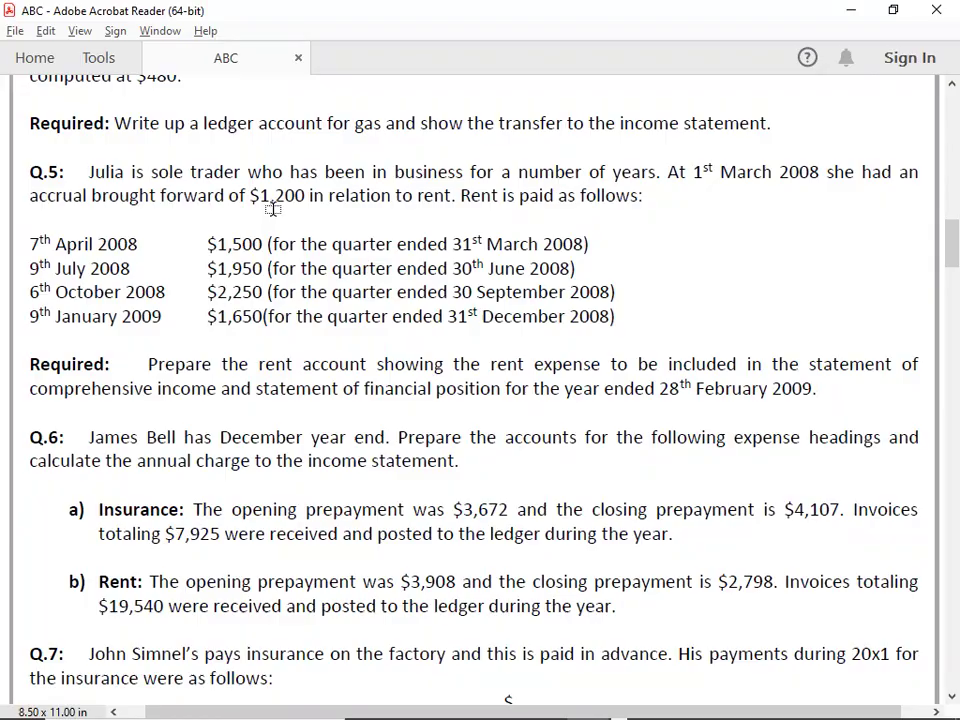
key("alt+Tab")
key("Right")
key("Up")
key("Up")
key("Up")
key("Up")
key("Up")
key("Up")
key("Up")
key("Up")
key("Up")
key("Up")
key("Up")
key("Up")
key("Up")
key("Up")
key("Up")
key("Up")
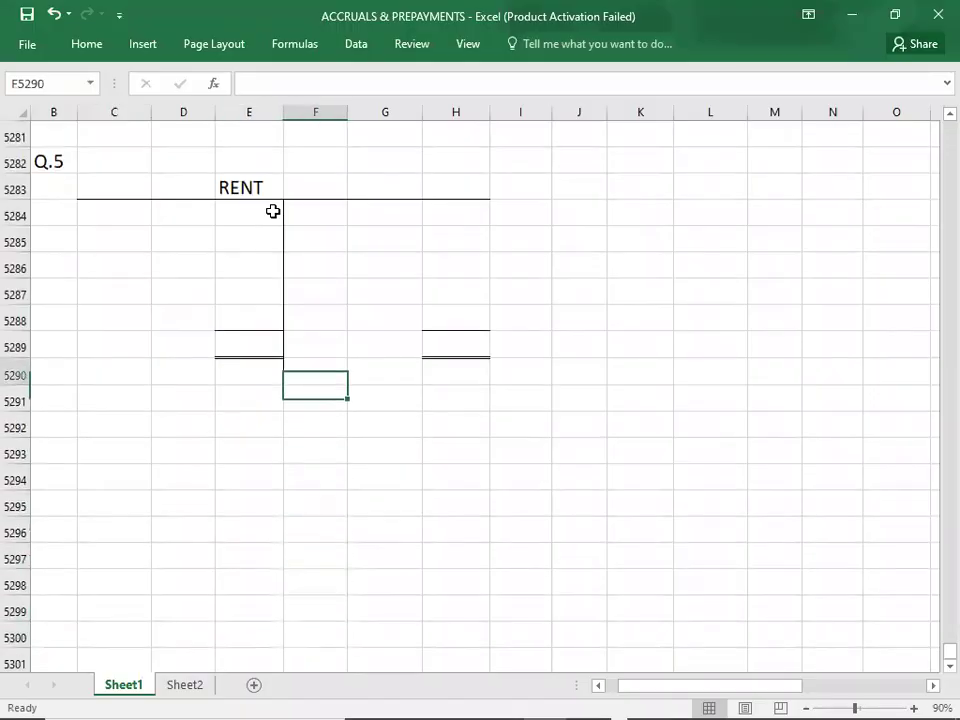
type("3/1")
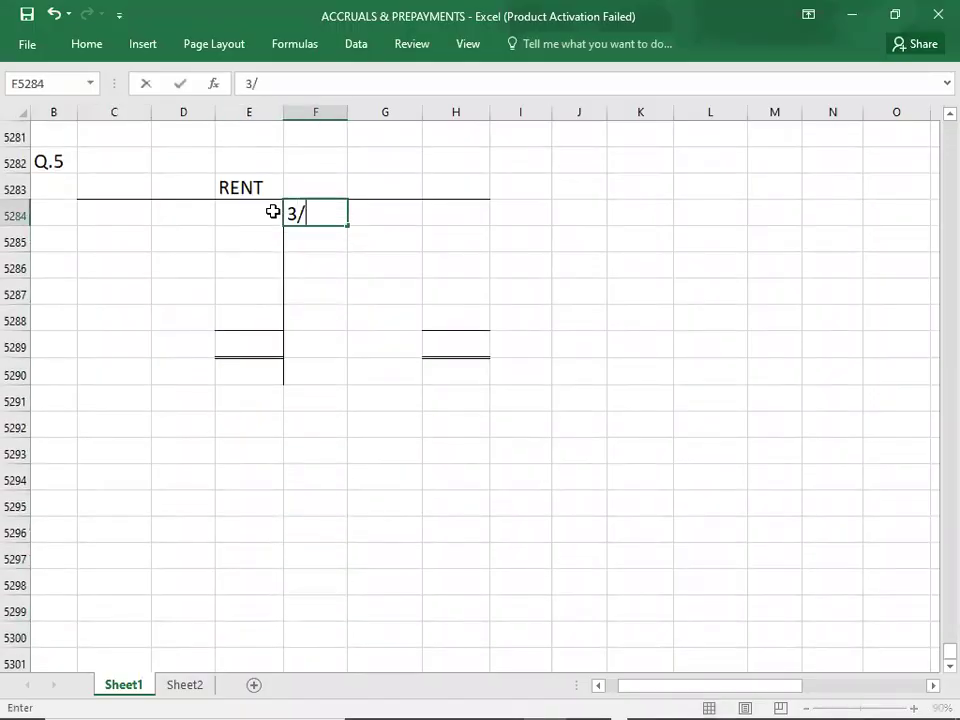
- Complete the 1-Mar opening balance entry on the RENT account's credit side as B/D with amount 1200
key("Tab")
type("B/D")
key("Tab")
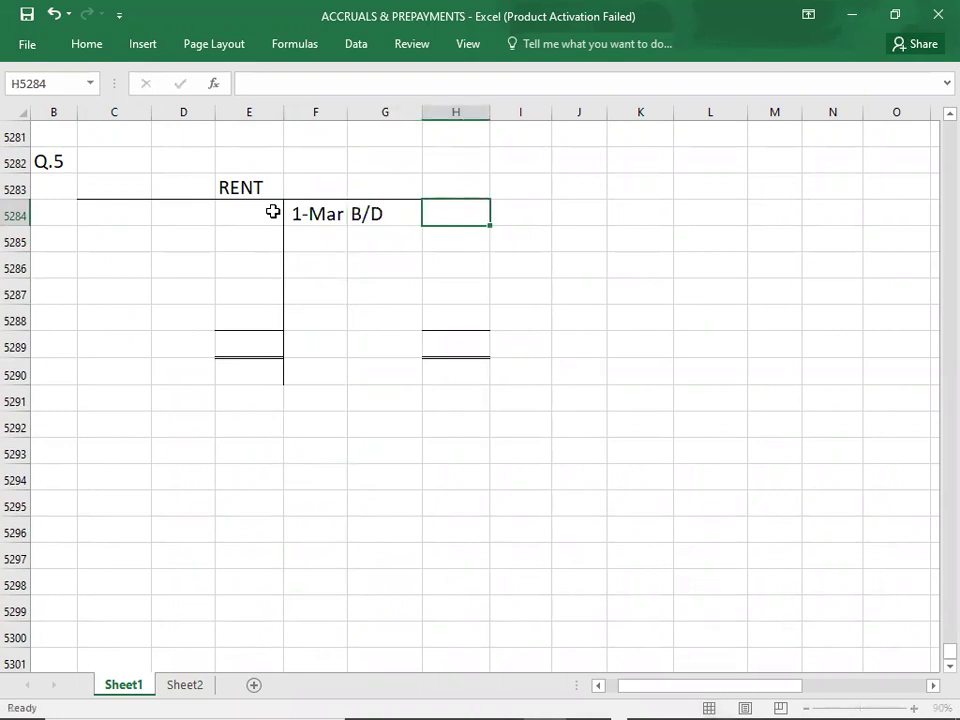
type("1200")
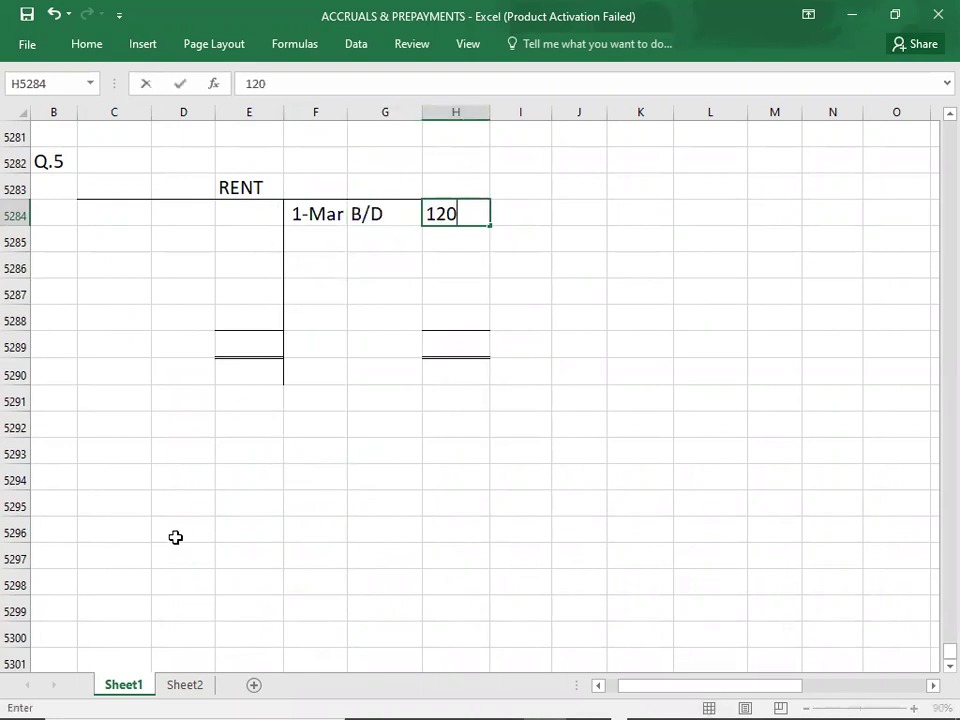
key("Return")
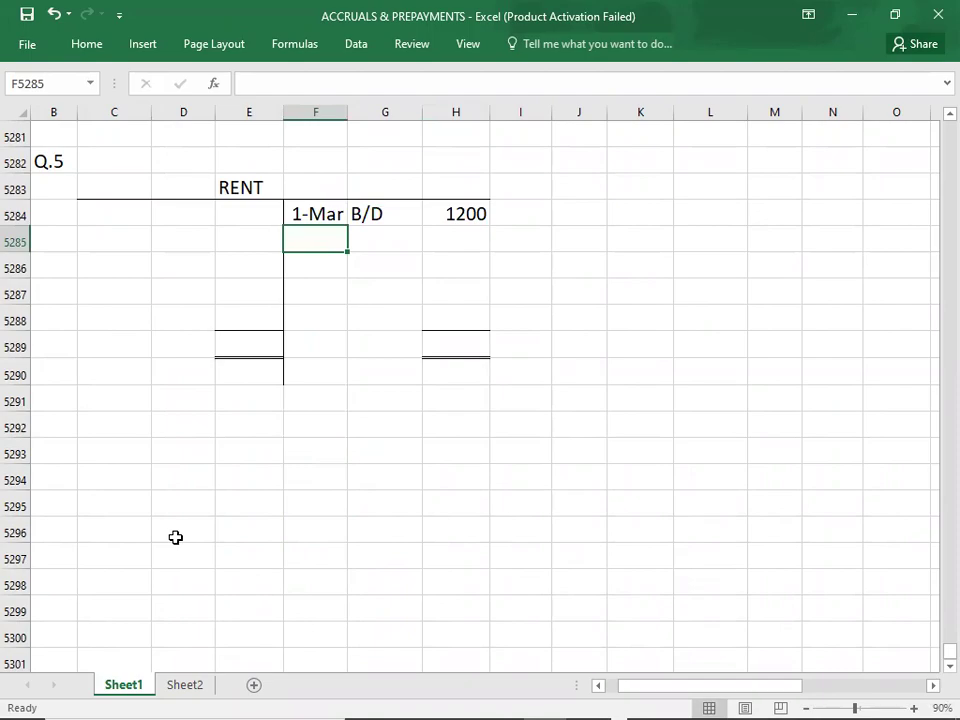
- Consult the Q.5 payments in Acrobat Reader and record 7-Apr CASH 1500 in row 5284 on the RENT account's debit side in Excel
key("alt+Tab")
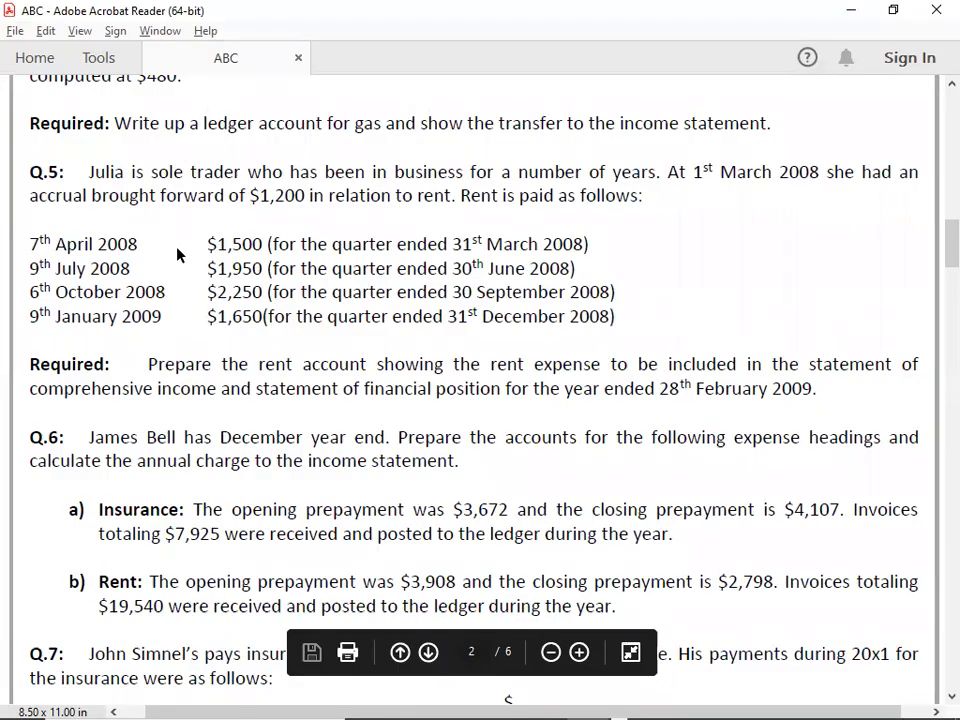
key("alt+Tab")
key("Left")
key("Up")
key("alt+Tab")
key("alt+Tab")
type("4/7")
key("Tab")
type("CASH")
key("Tab")
type("1500")
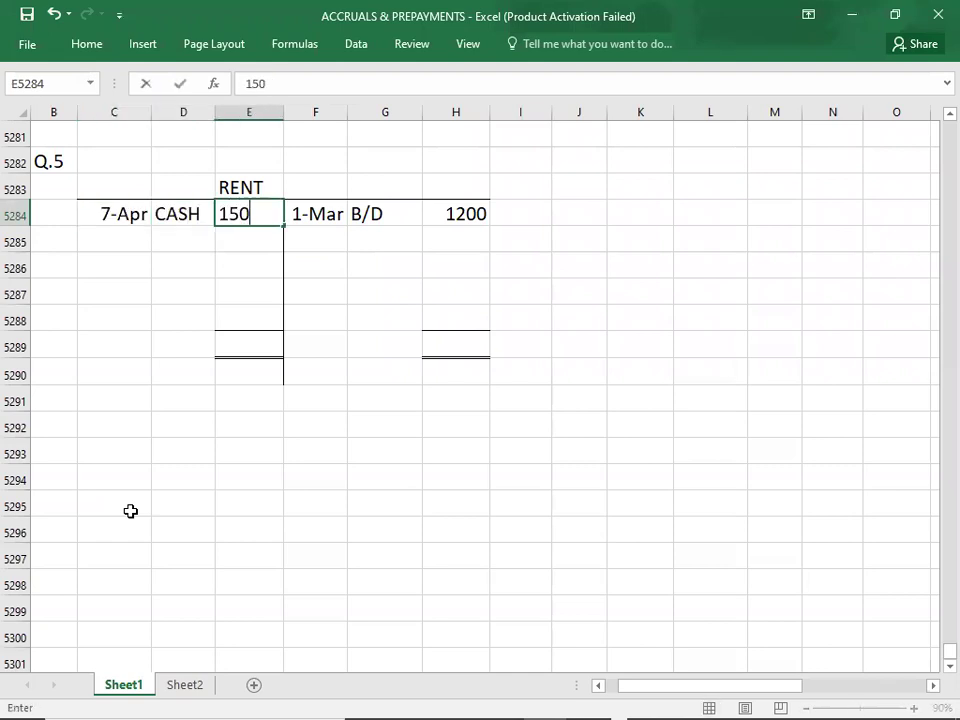
key("Return")
- Check the July payment in the Q.5 PDF and record 9-Jul CASH 1950 on the RENT account's debit side
key("alt+Tab")
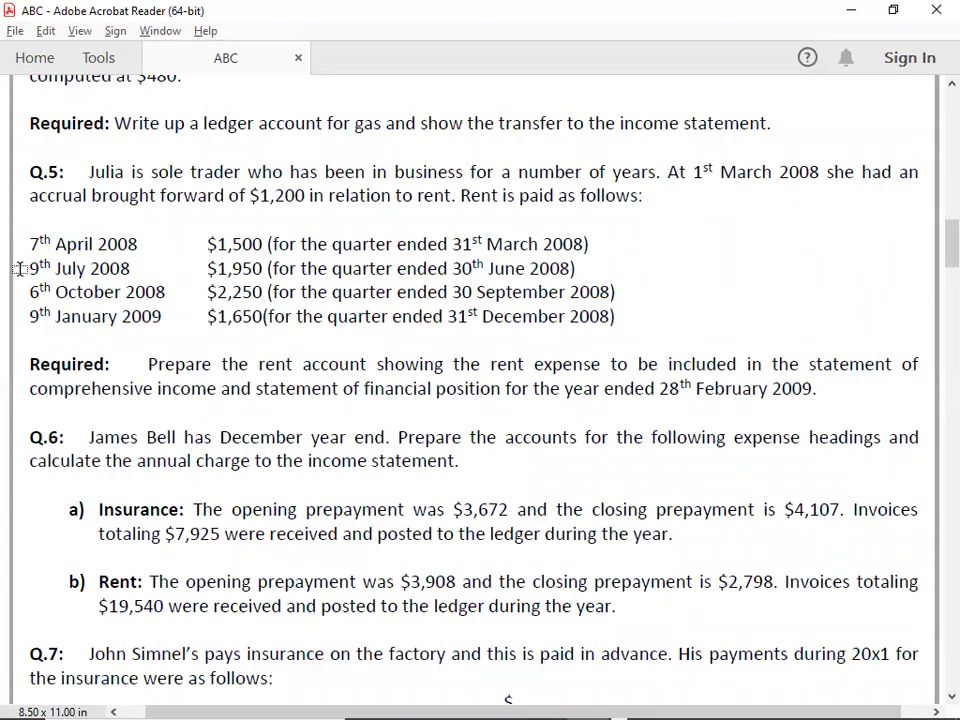
key("alt+Tab")
type("7/9")
key("Tab")
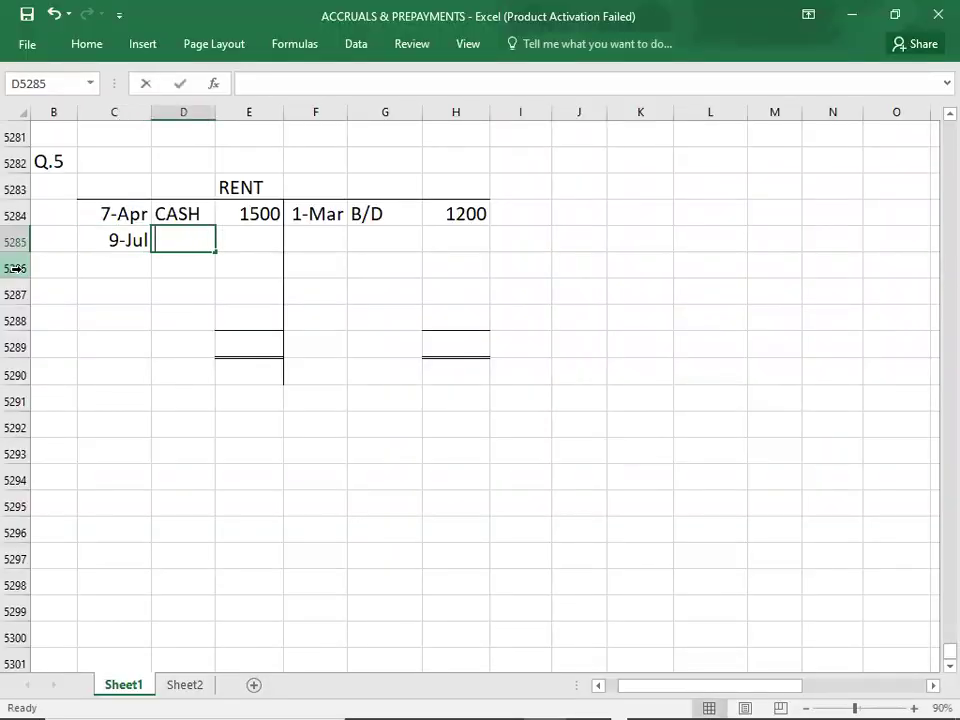
type("CASH")
key("Tab")
type("1950")
key("Return")
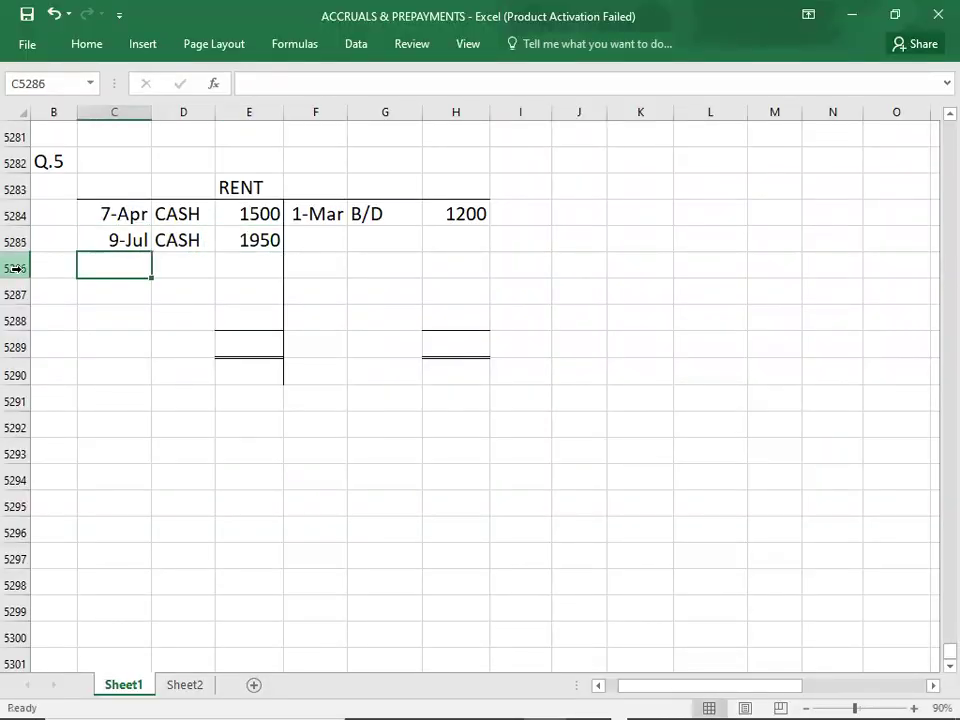
- Check the October payment in the Q.5 PDF and record 6-Oct CASH 2250 on the RENT account's debit side
key("alt+Tab")
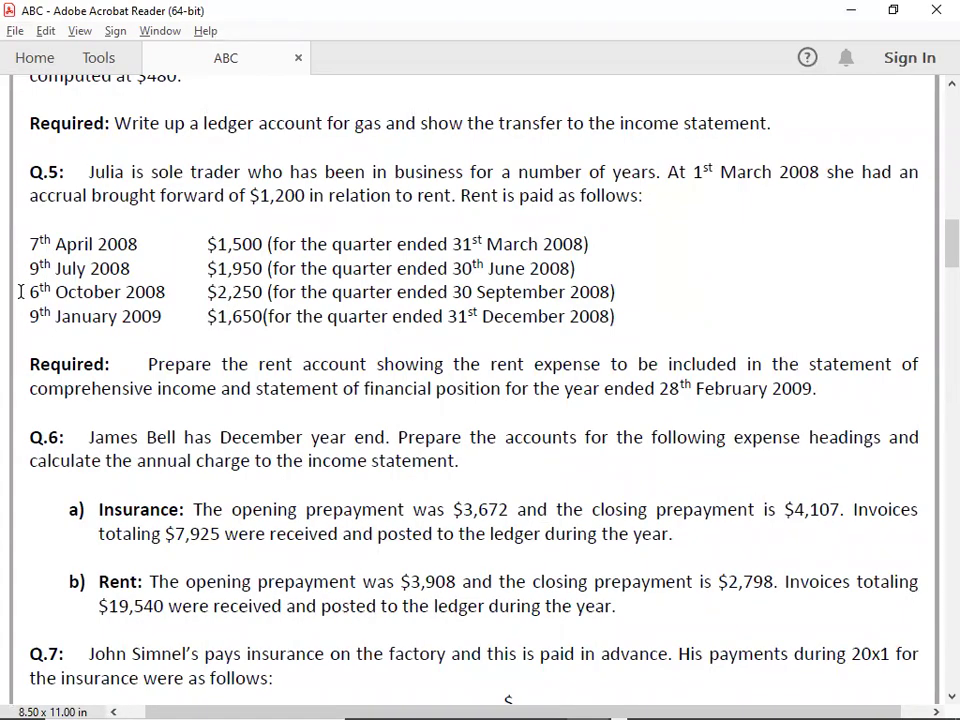
key("alt+Tab")
type("1")
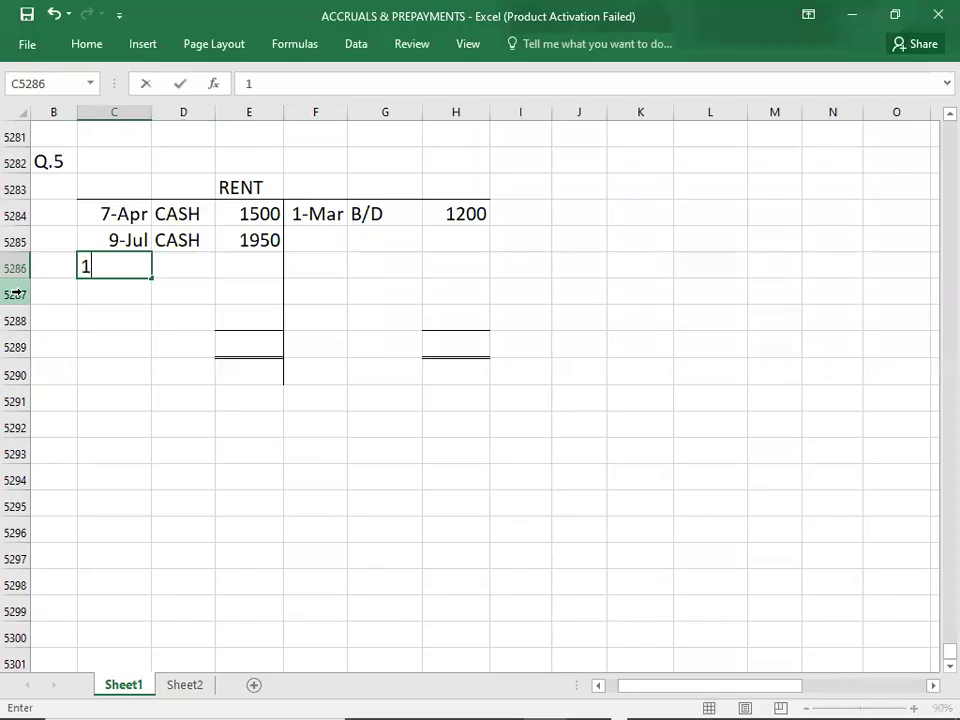
type("0/6")
key("Tab")
type("CASH")
key("Tab")
type("2")
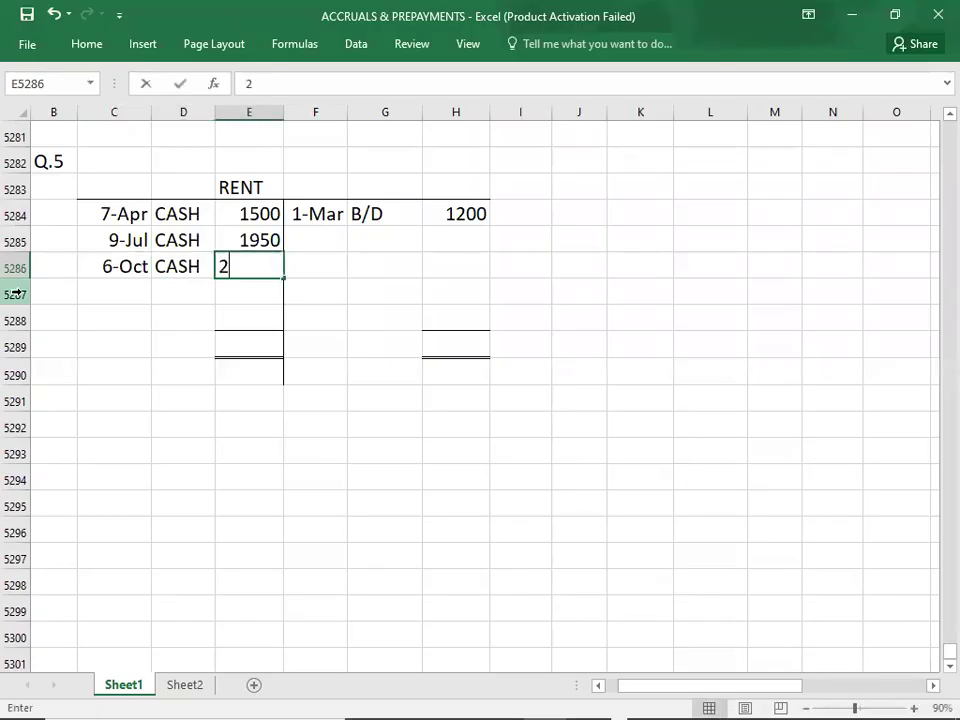
type("250")
key("Return")
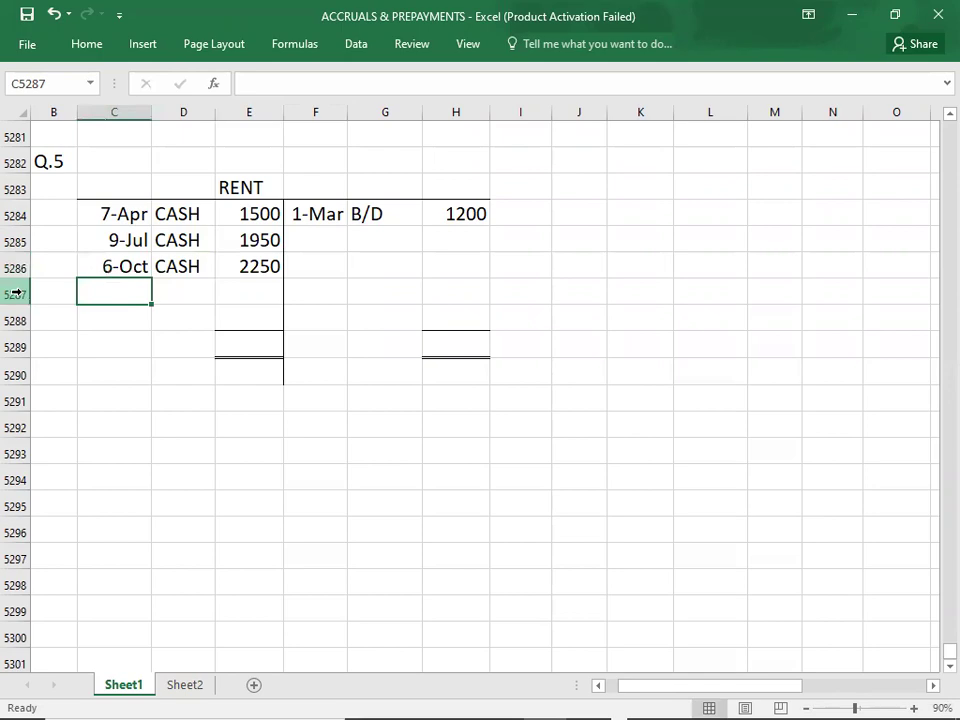
- Check the January payment in the Q.5 PDF and record 9-Jan CASH 1650 on the RENT account's debit side
key("alt+Tab")
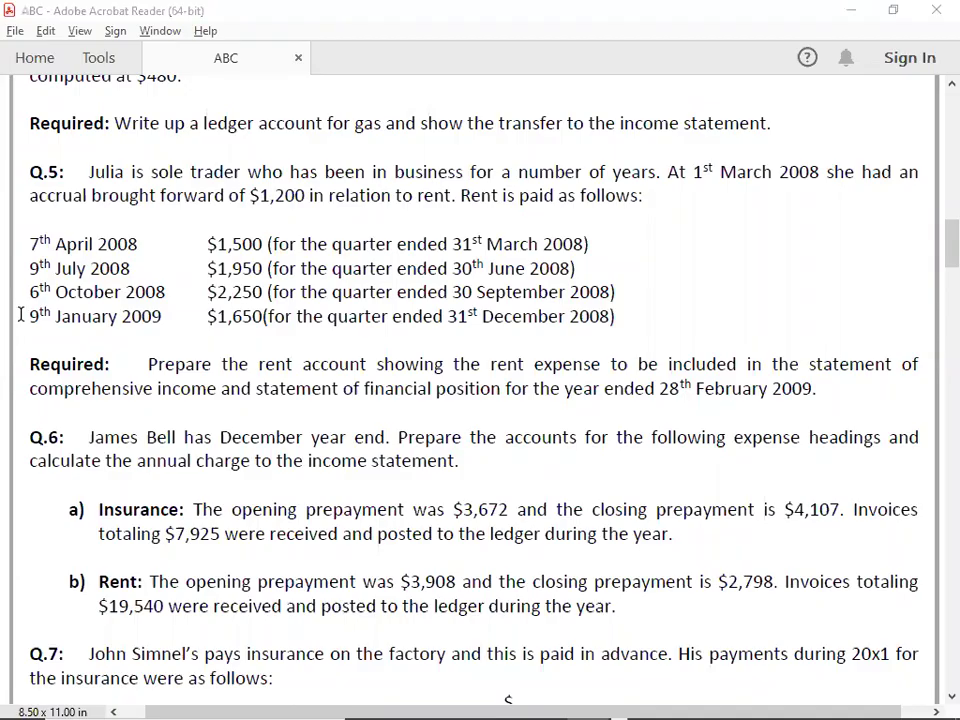
key("alt+Tab")
type("1/9")
key("Tab")
type("CASH")
key("Tab")
type("1650")
key("Return")
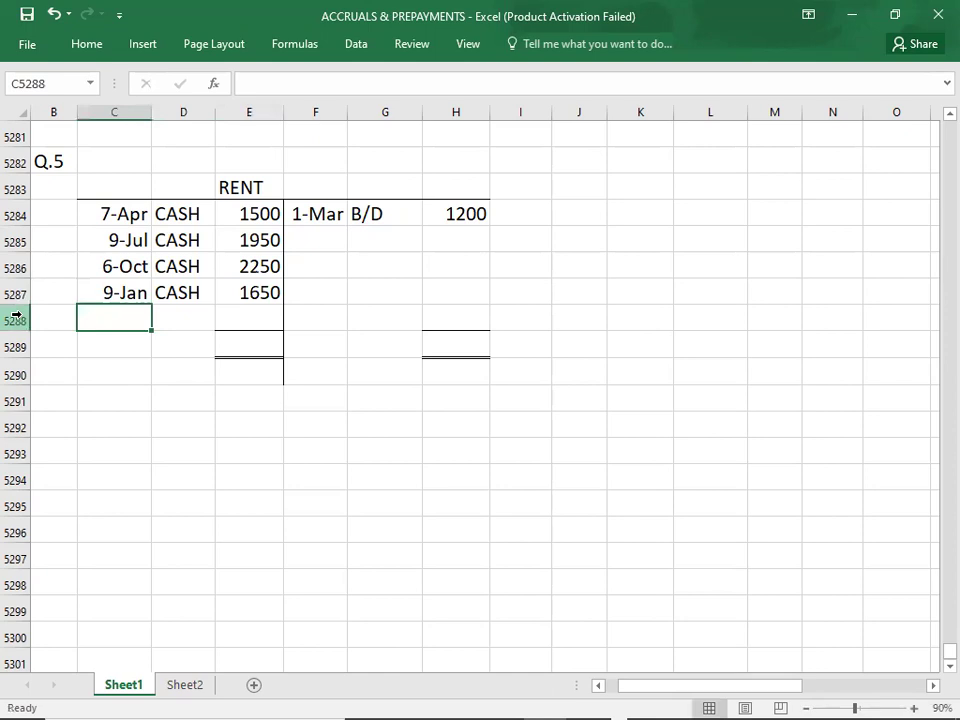
- Review the last quarter's rent in the PDF and write the working "ACCRUALS = 1650*2/3 = 1100" in C5292 of the workbook
key("alt+Tab")
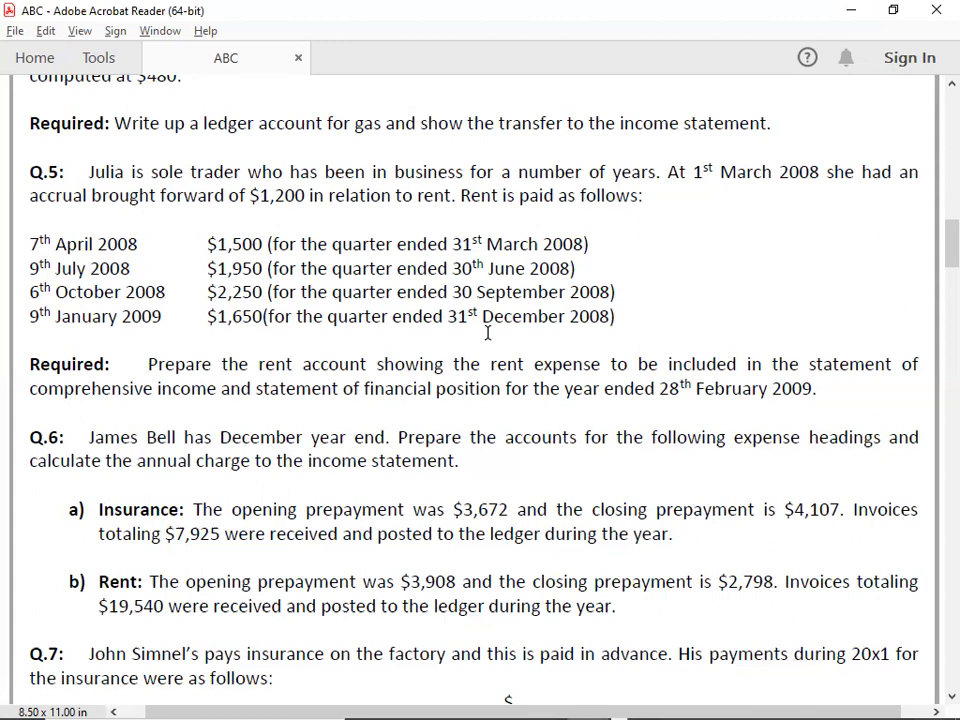
key("alt+Tab")
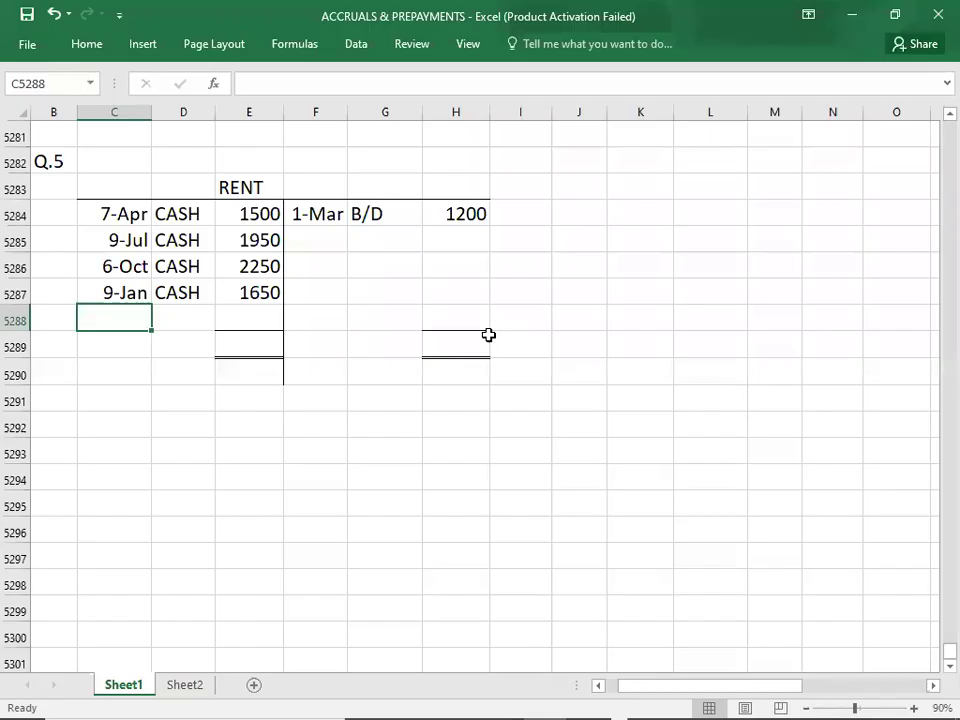
left_click(107, 421)
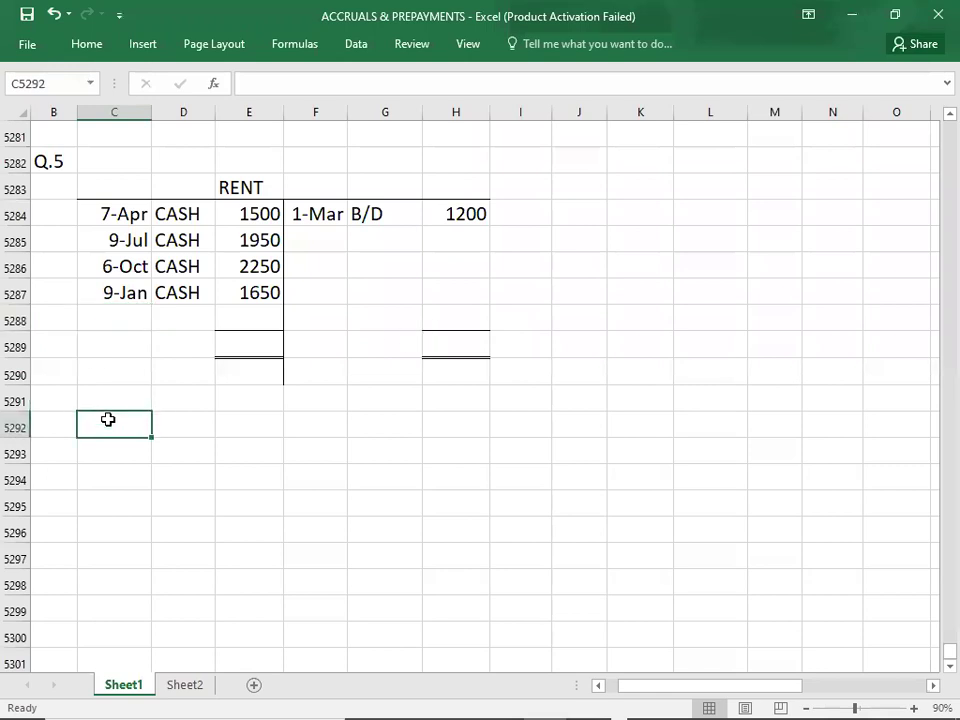
type("ACCRUALS ")
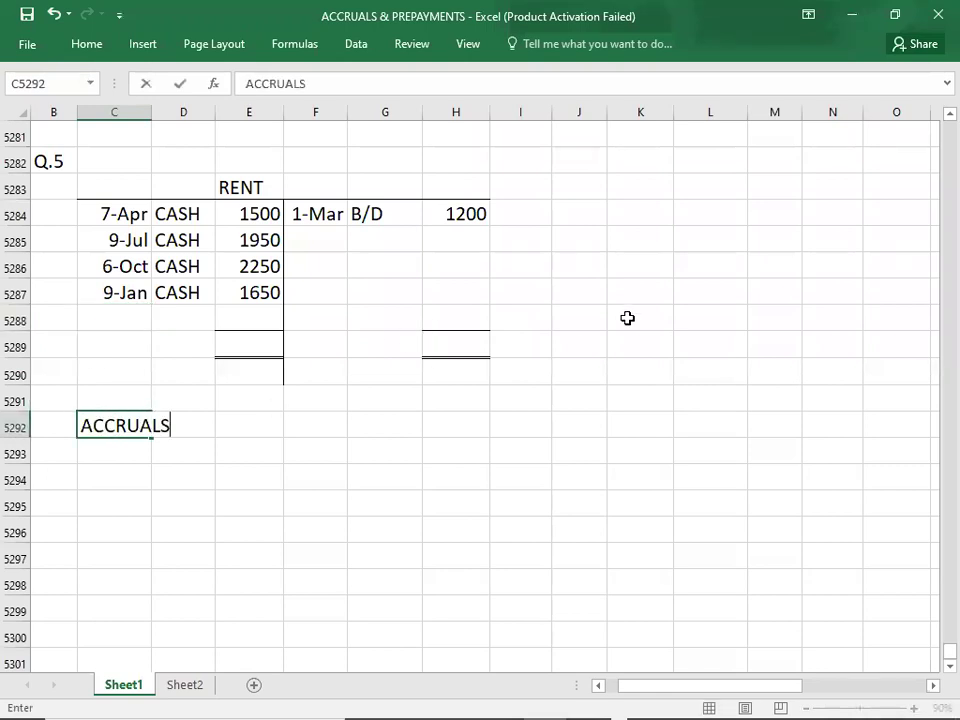
type("=")
key("alt+Tab")
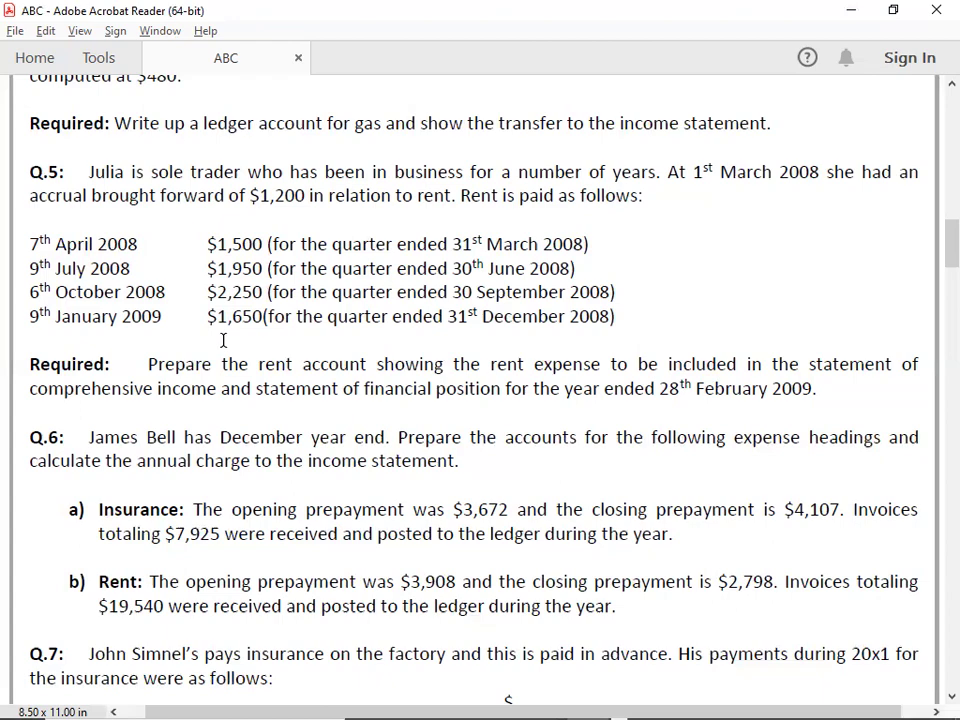
key("alt+Tab")
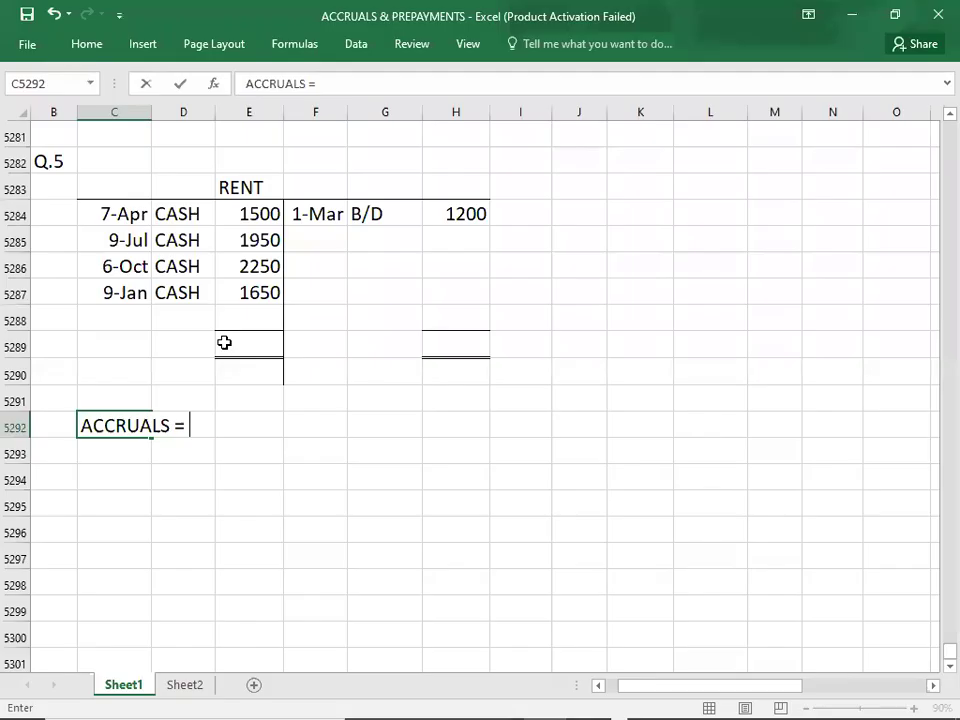
type("1650")
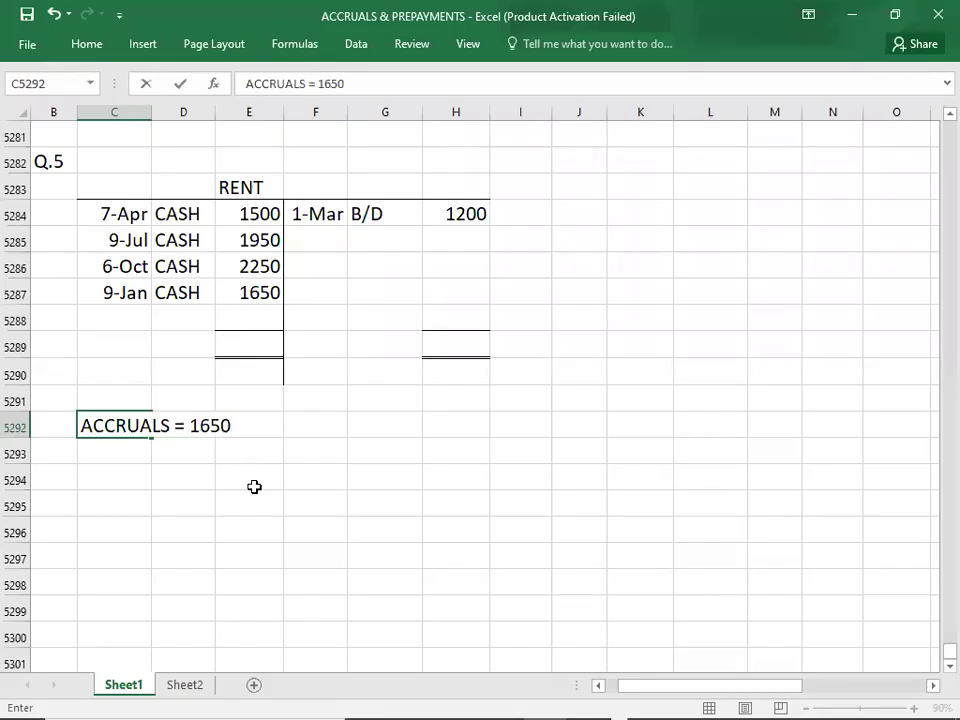
type("*2/3 =")
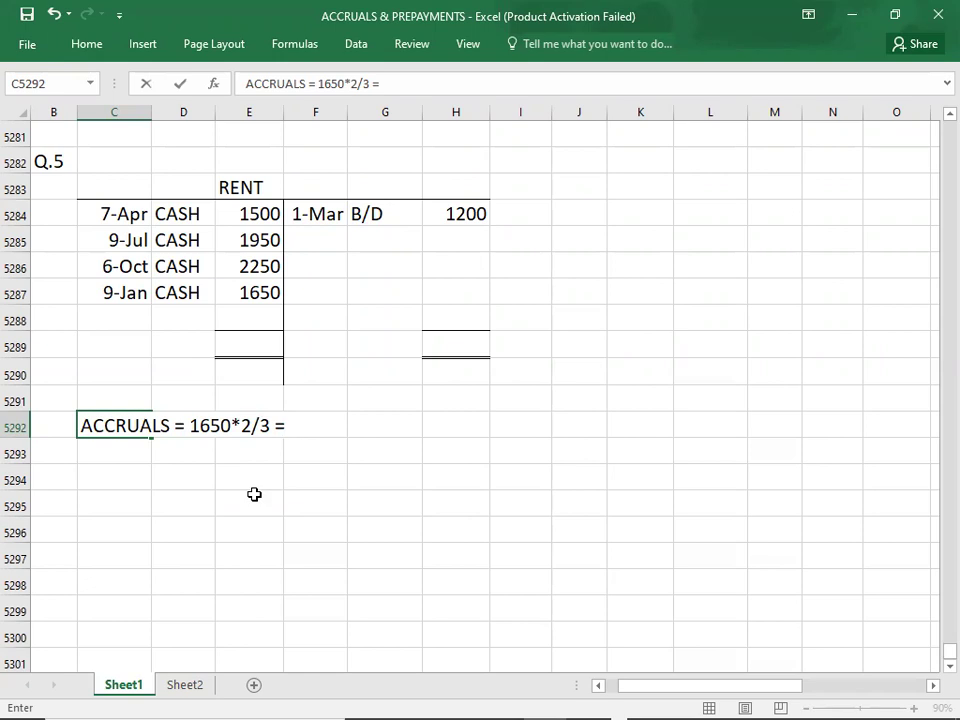
type("1100")
key("Return")
key("Return")
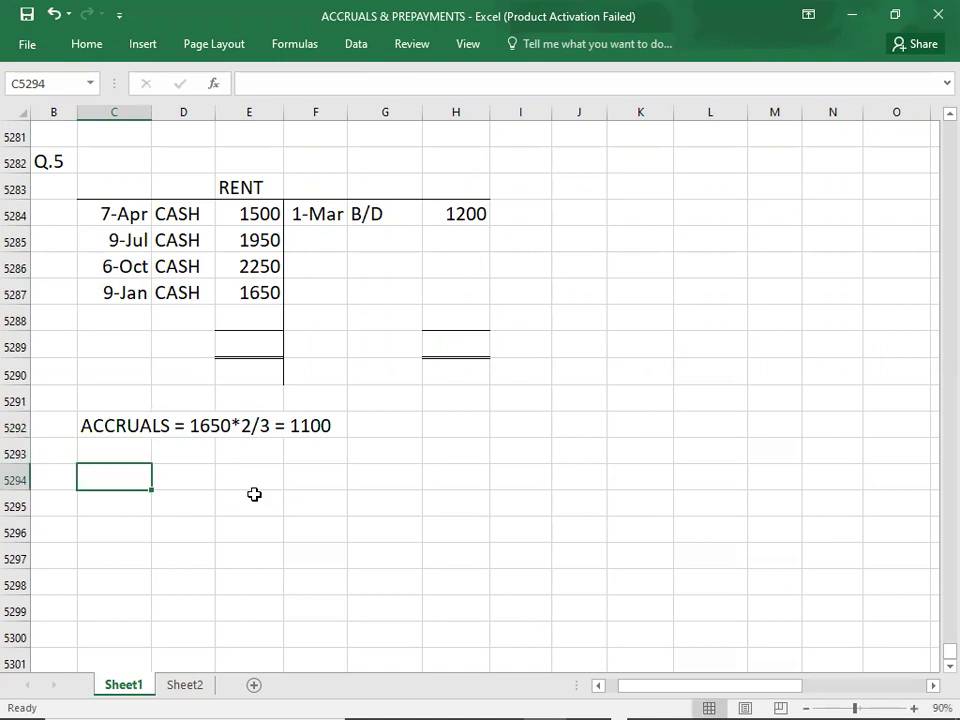
- Recheck the question in the PDF and record the closing accrual as 28-Feb C/D 1100 in row 5288, on the RENT account's debit side
key("alt+Tab")
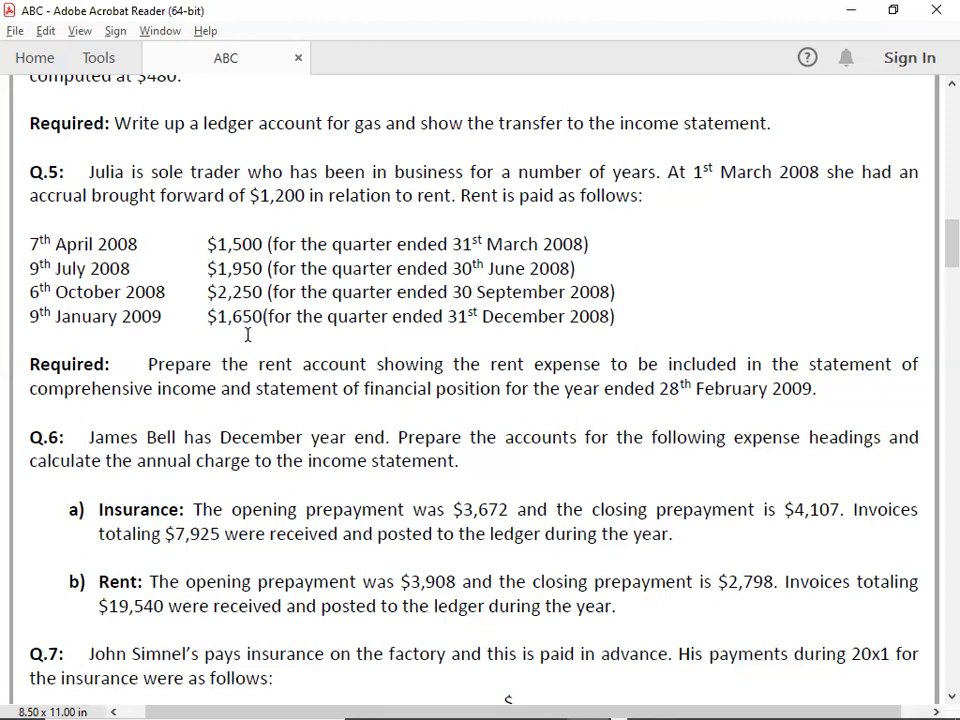
key("alt+Tab")
left_click(249, 316)
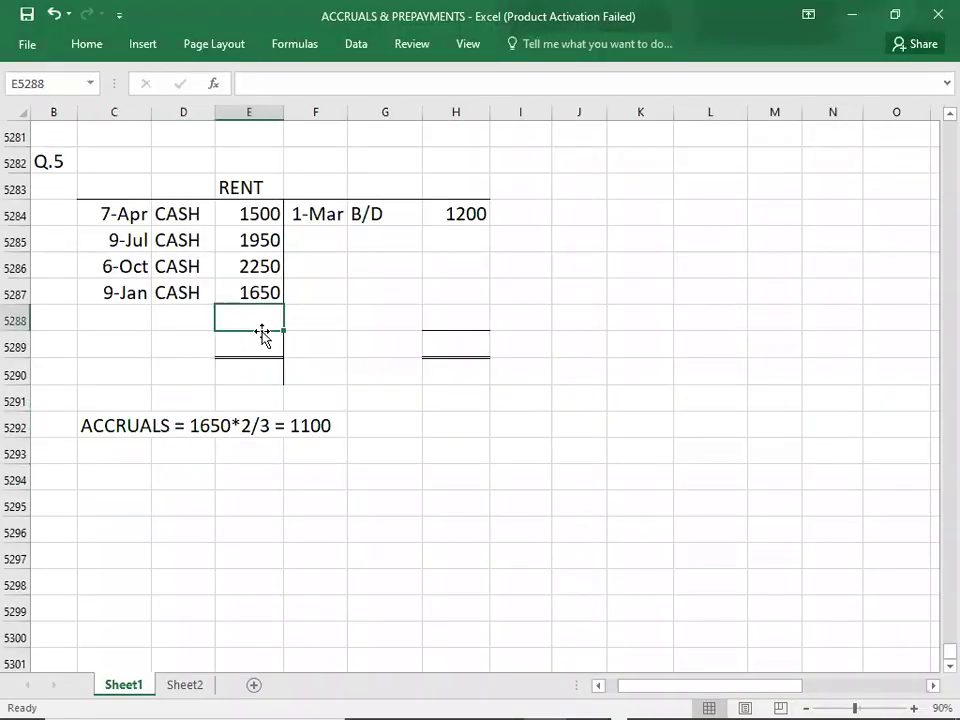
type("1100")
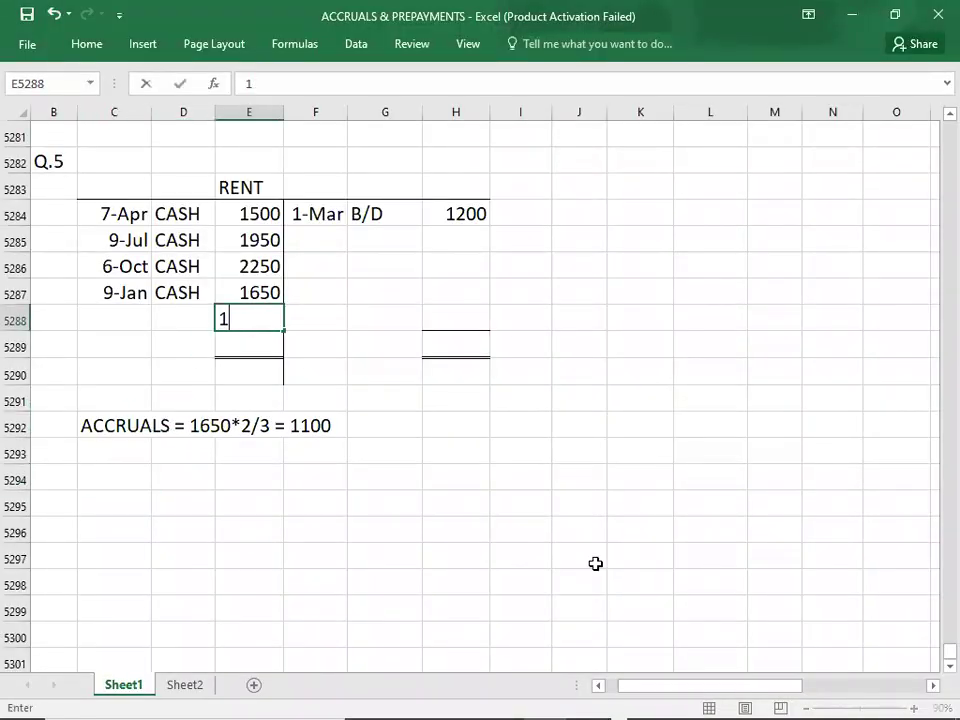
key("Return")
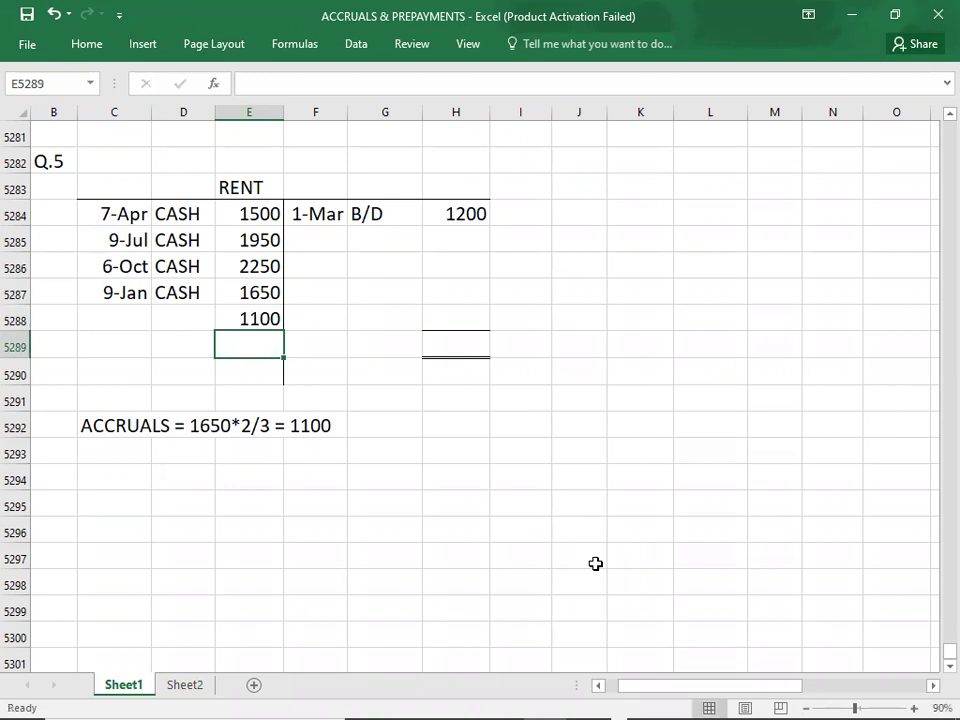
key("Up")
key("Left")
type("CASH")
key("Left")
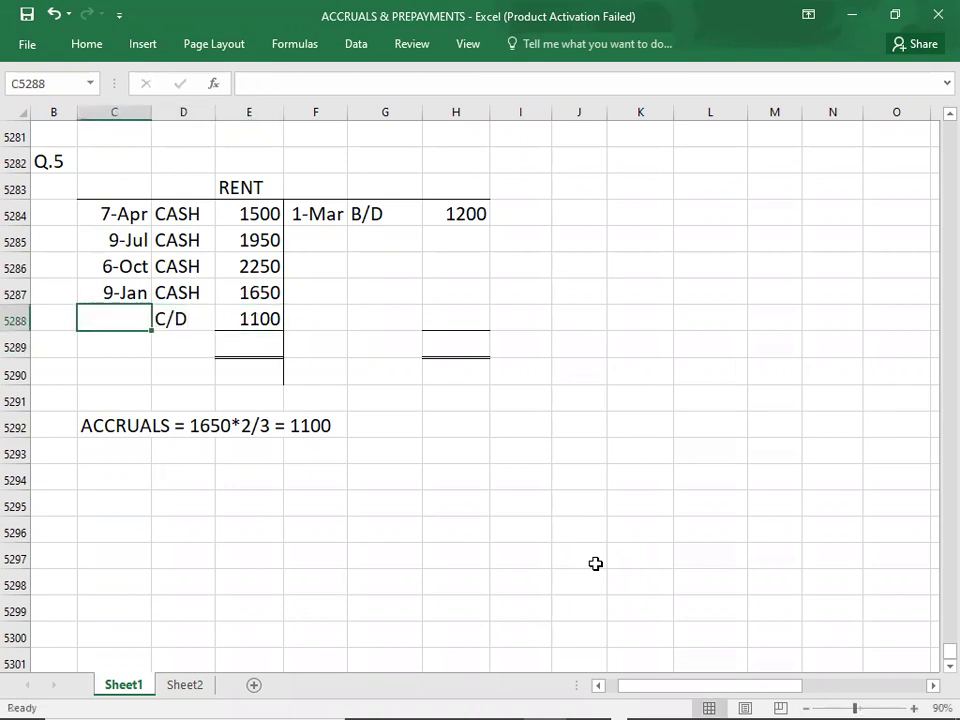
type("2/28")
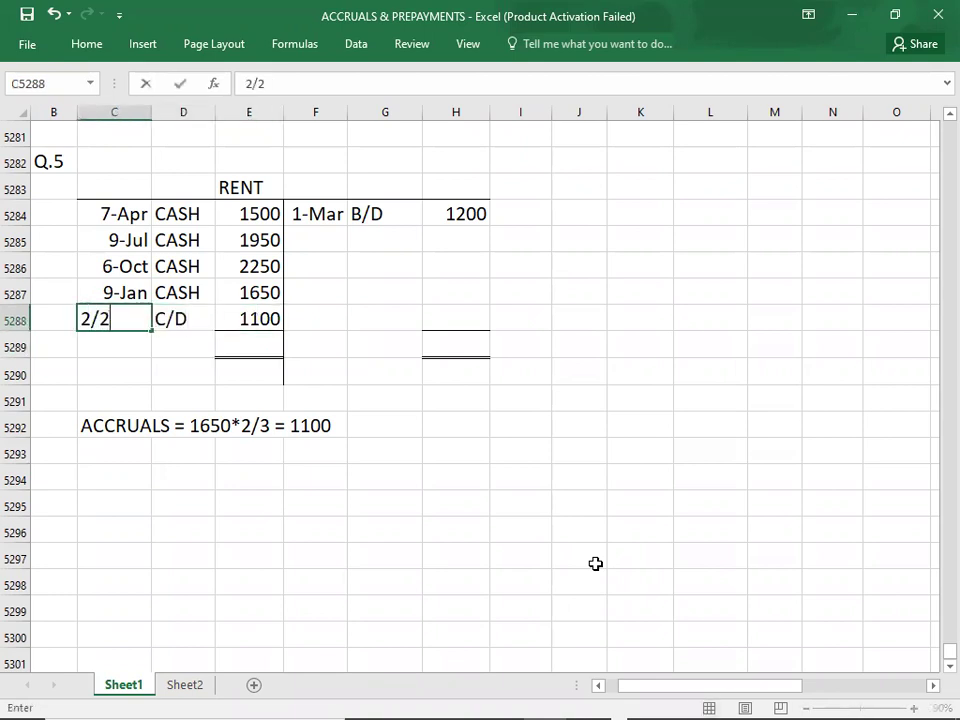
key("Return")
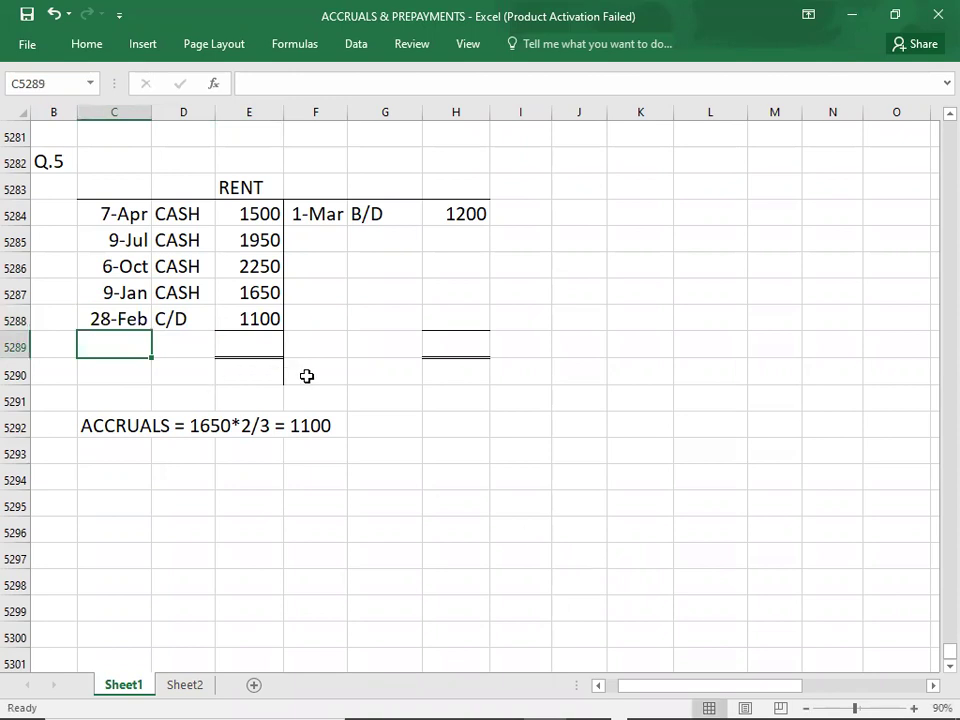
- Sum the debit amounts of the RENT account and enter the total 8450 in E5289
left_click(236, 210)
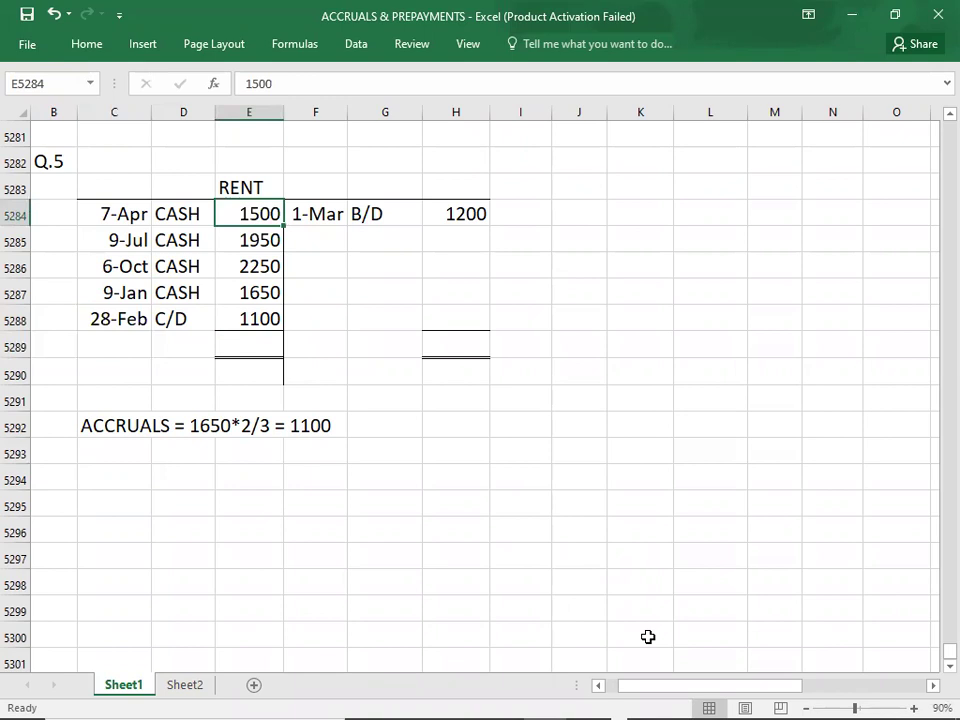
key("shift+Down")
key("shift+Down")
key("shift+Down")
key("shift+Down")
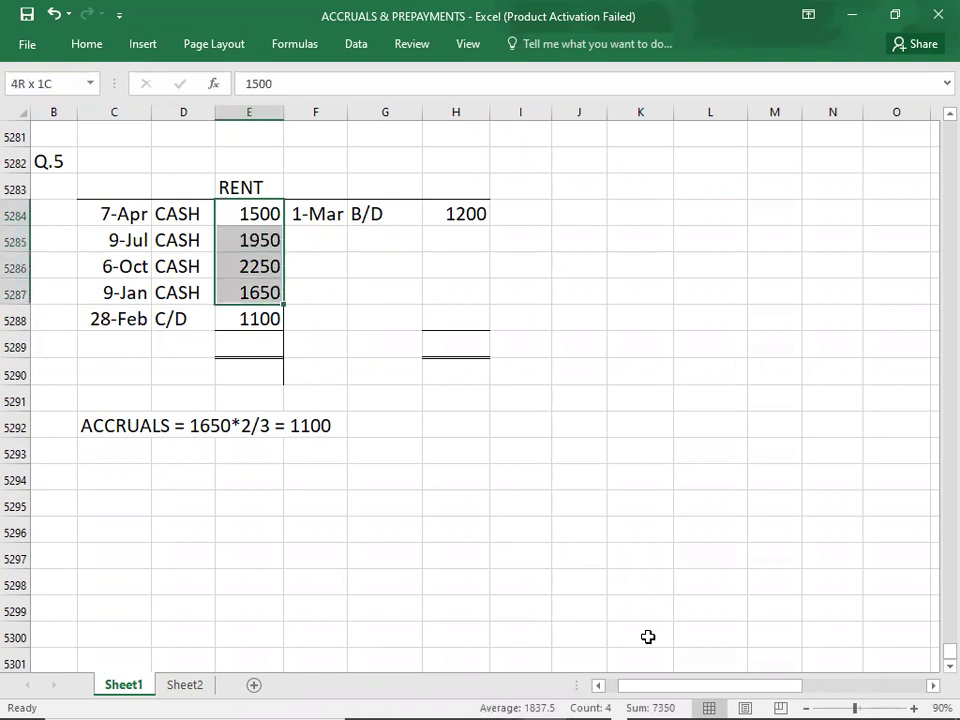
key("Down")
key("Down")
key("Down")
key("Down")
key("Down")
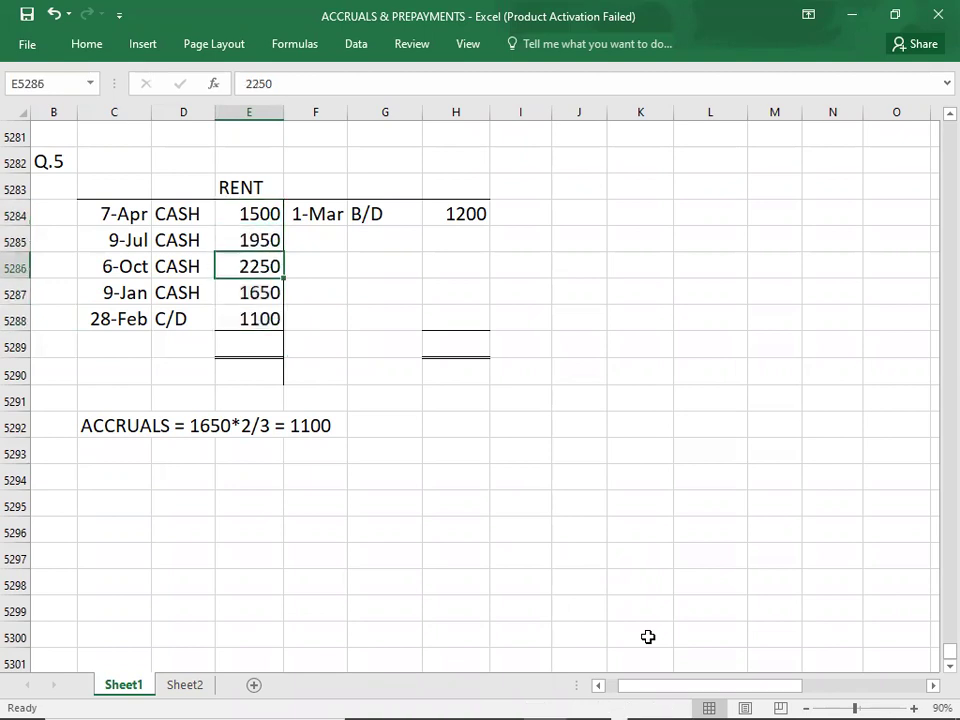
type("5")
key("BackSpace")
type("8450")
- Enter the matching total 8450 on the RENT account's credit side in H5289
key("Right")
key("Right")
key("Right")
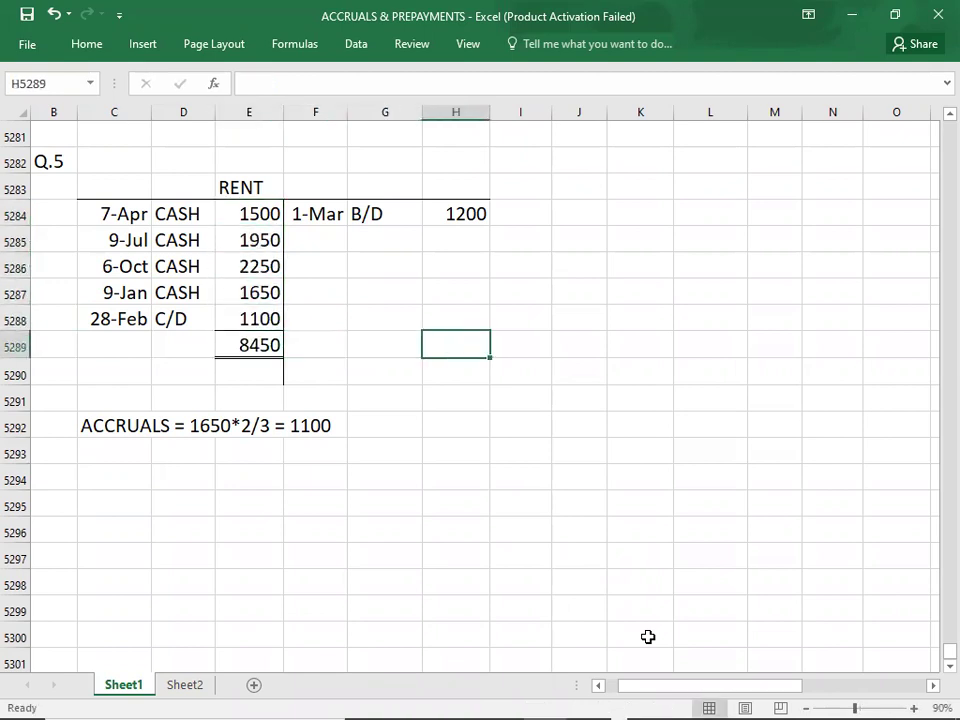
type("8450")
key("Up")
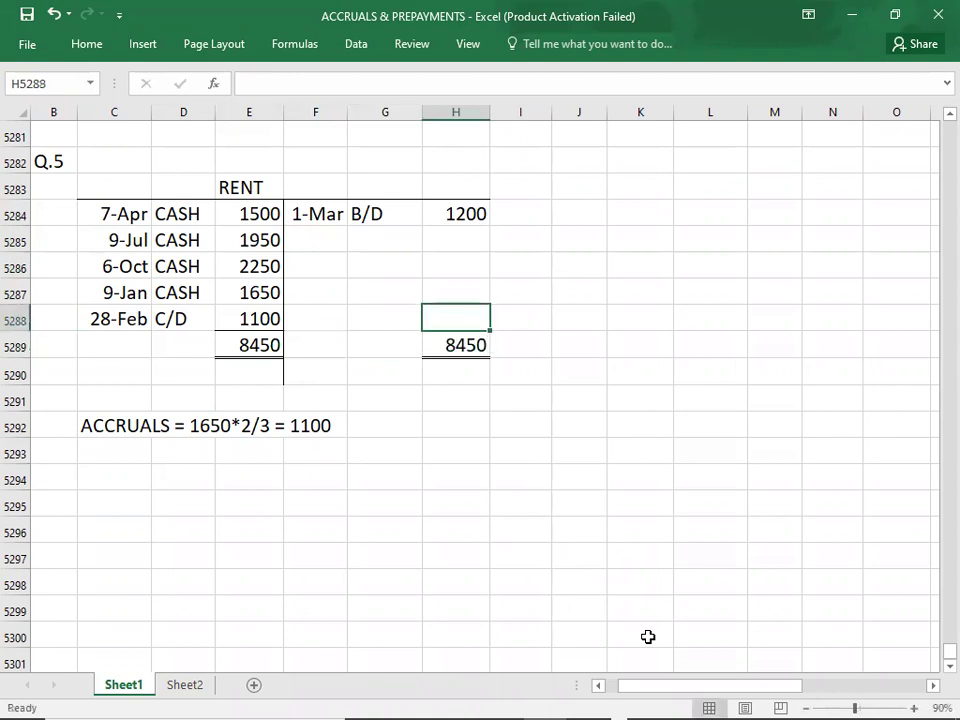
- Enter the income statement transfer as I.S. 7250 in row 5287, on the RENT account's credit side
key("Up")
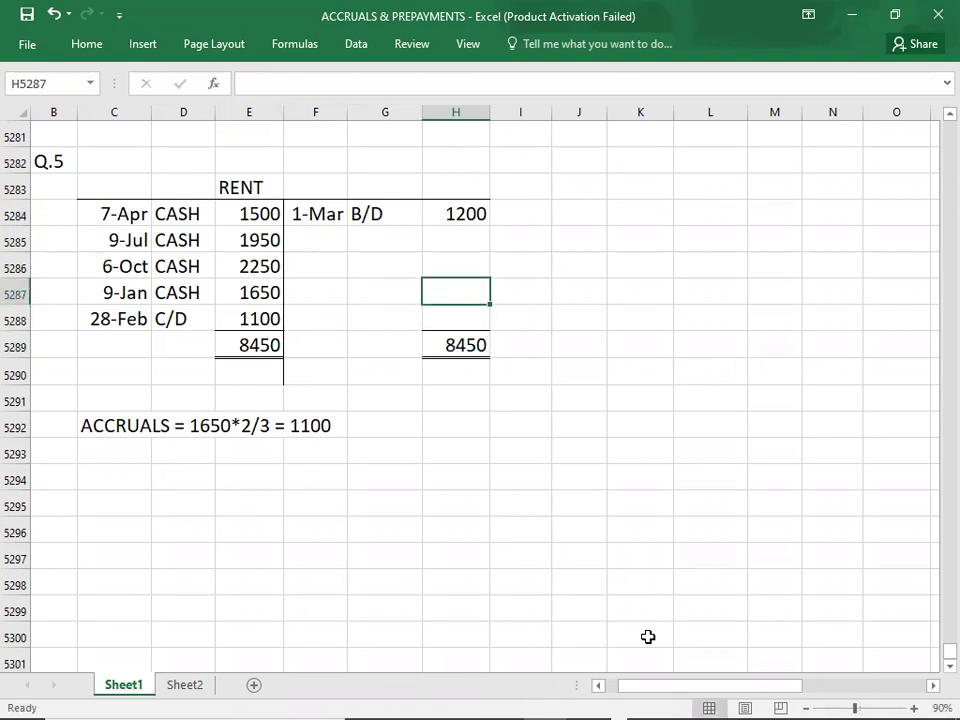
key("Left")
type("I.S.")
key("Right")
type("72")
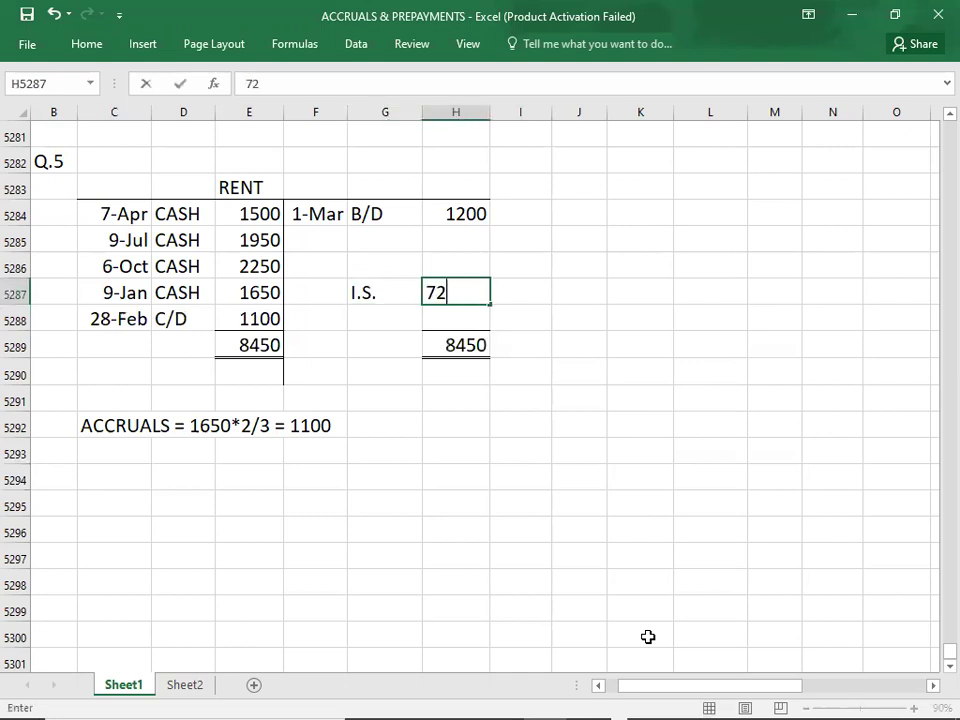
type("50")
key("Down")
key("Down")
key("Left")
key("Down")
key("Down")
key("Down")
key("Down")
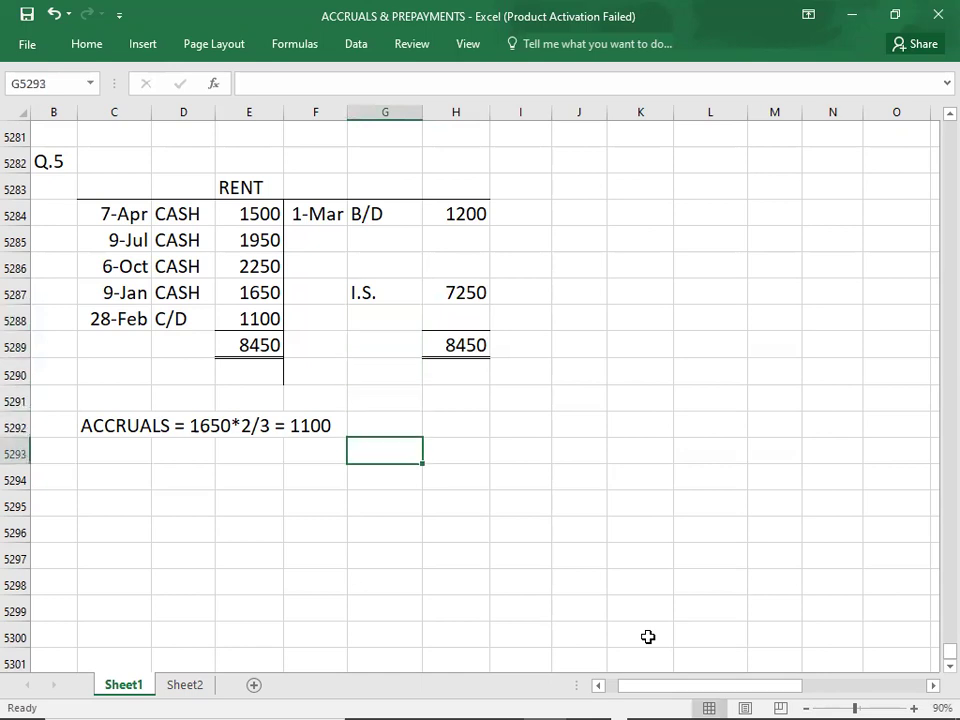
- Label the next question as Q.6 in B5294, below the accruals working
left_click(51, 484)
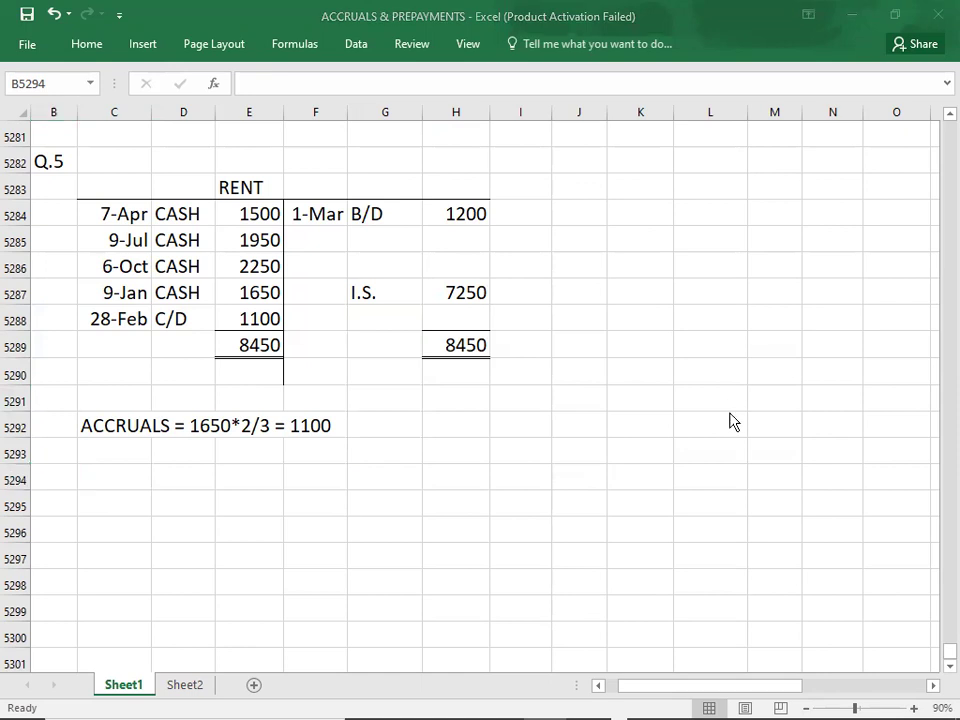
left_click(249, 292)
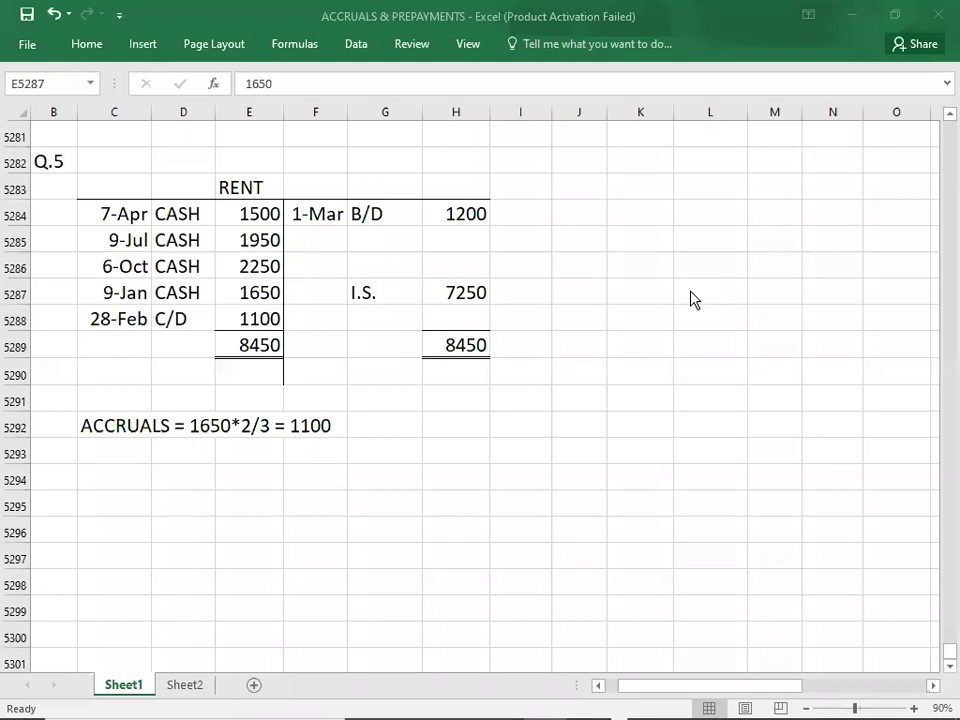
key("F2")
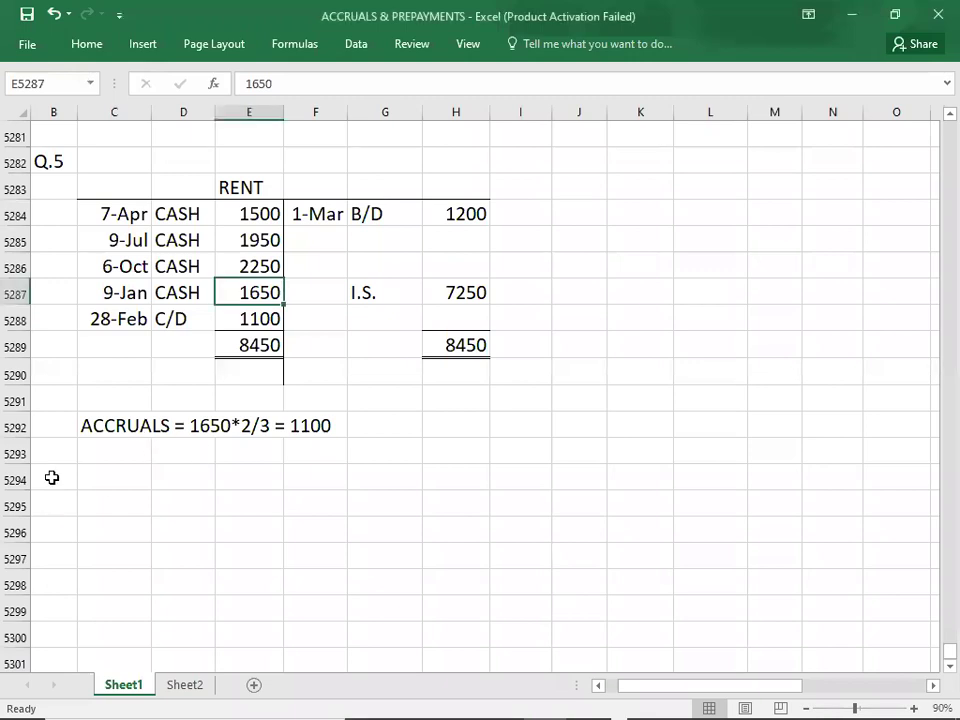
left_click(52, 478)
type("Q.")
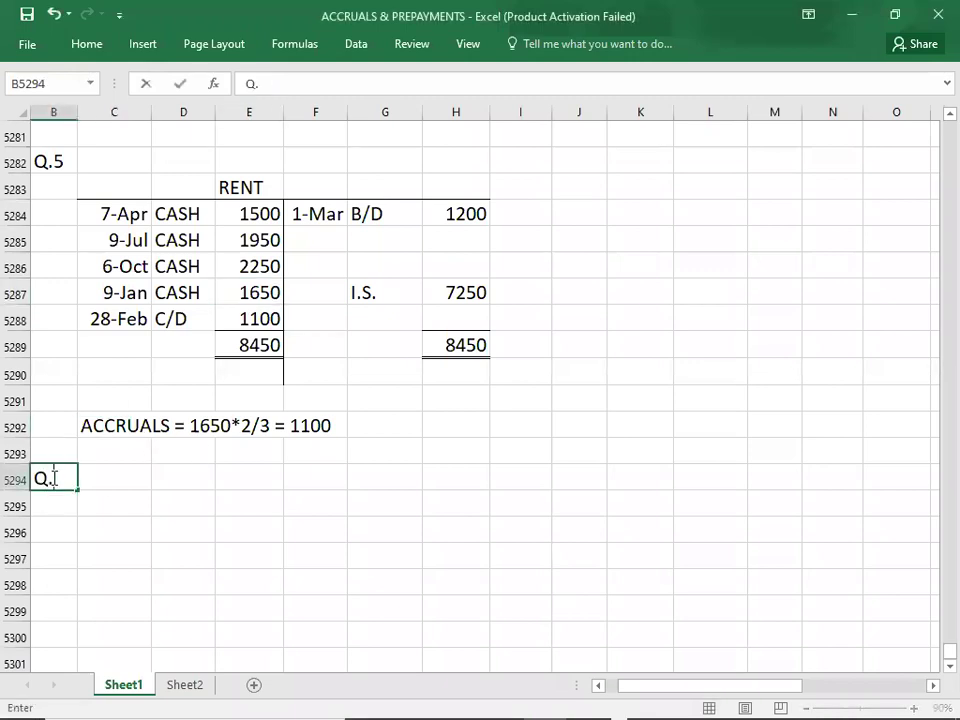
type("6")
left_click(107, 516)
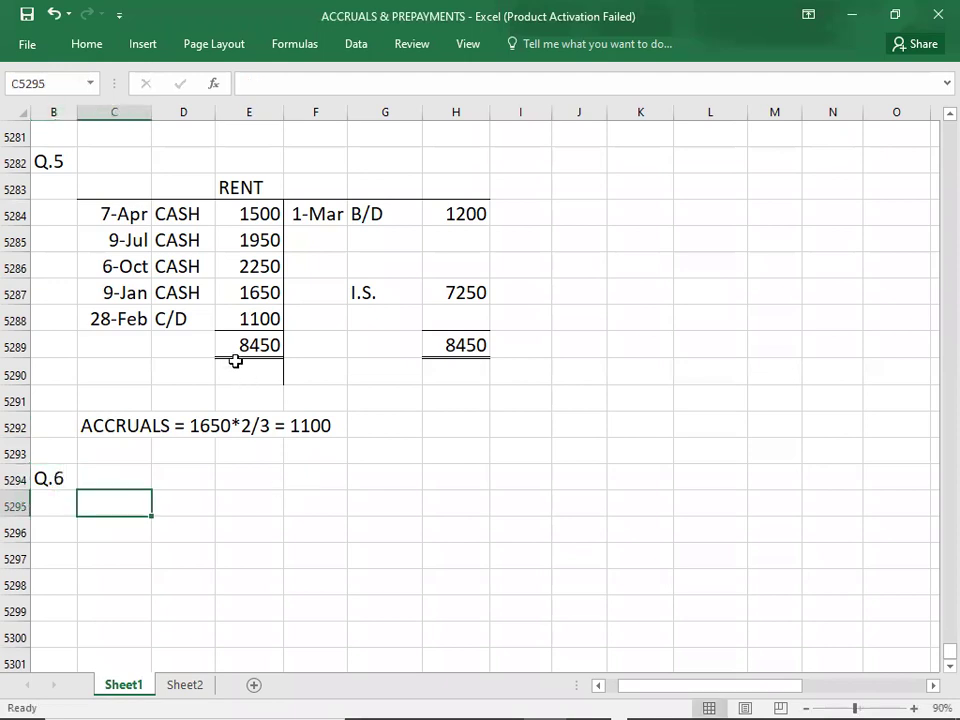
- Review the Q.5 income statement transfer and closing accrual, and read Q.6's insurance and rent prepayment details in the PDF
left_click(446, 295)
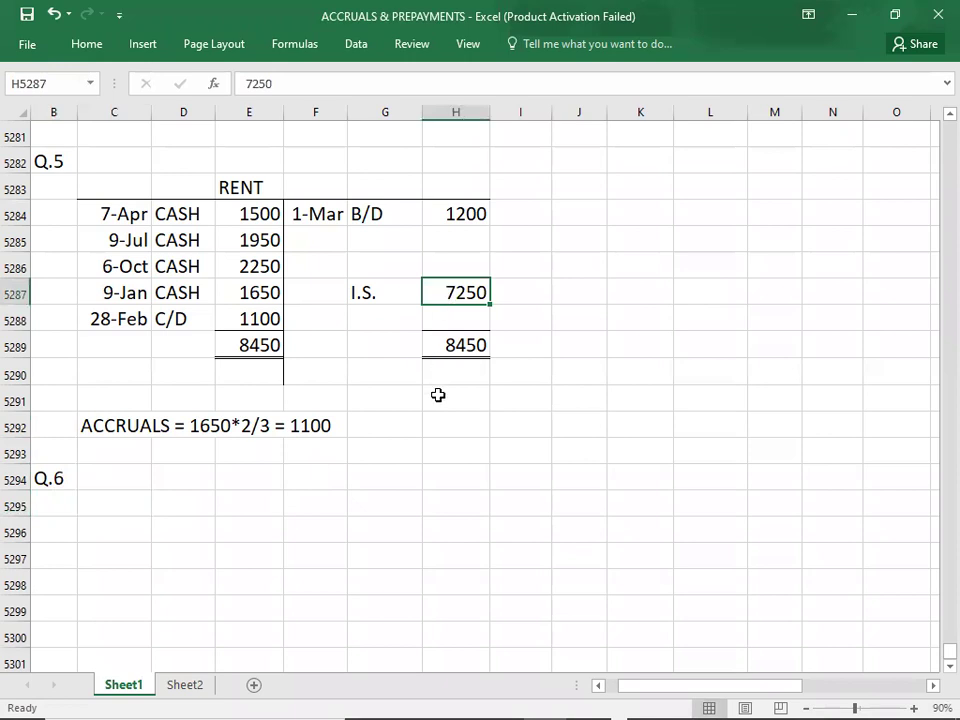
left_click(244, 319)
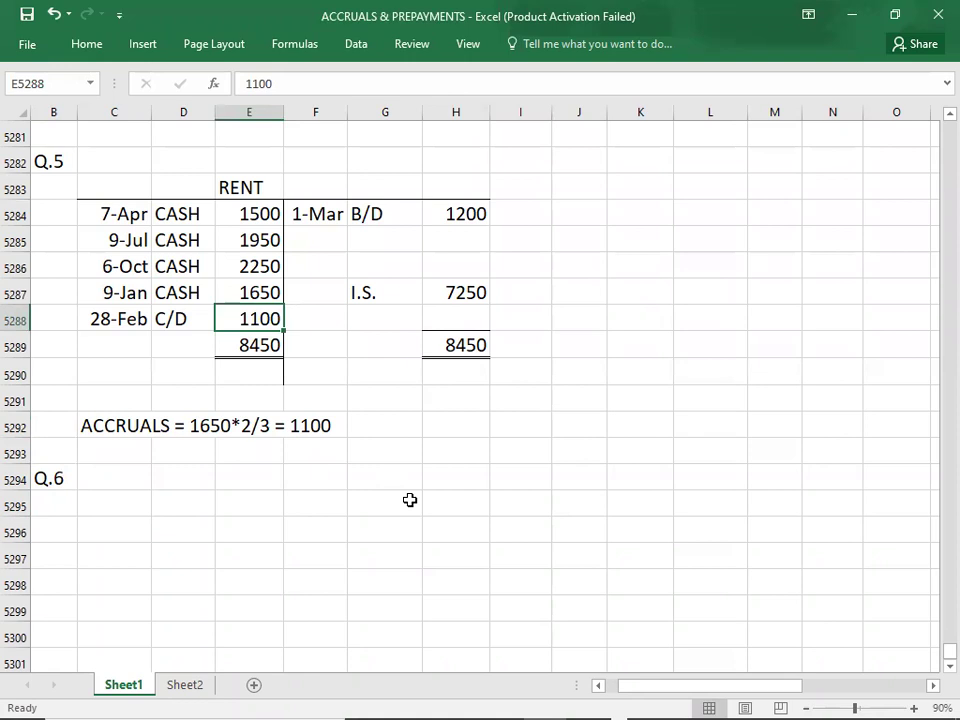
key("alt+Tab")
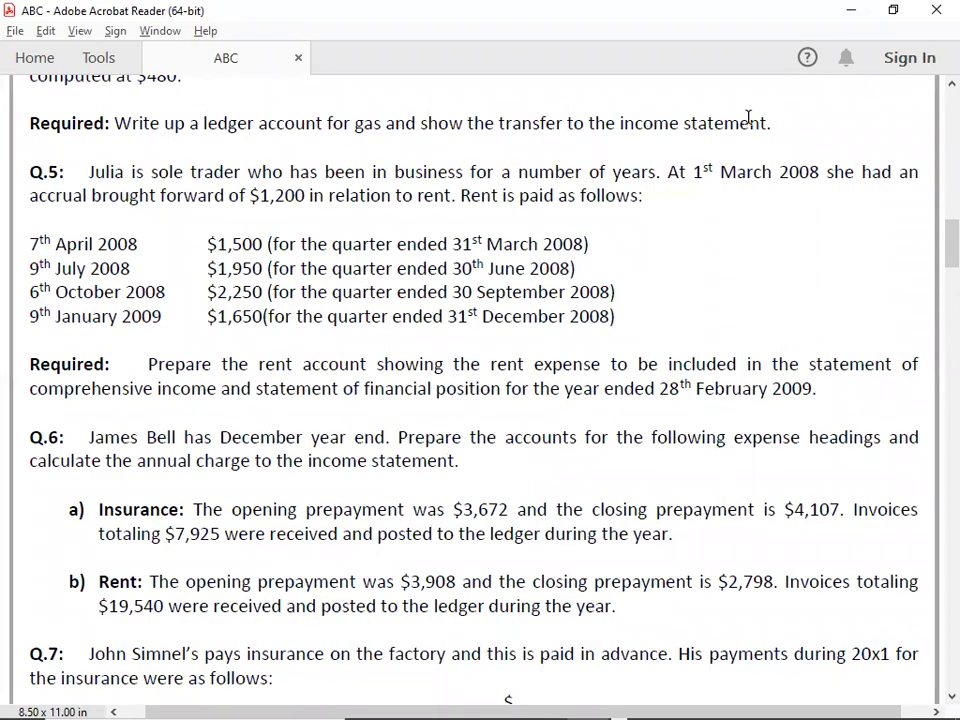
key("alt+Tab")
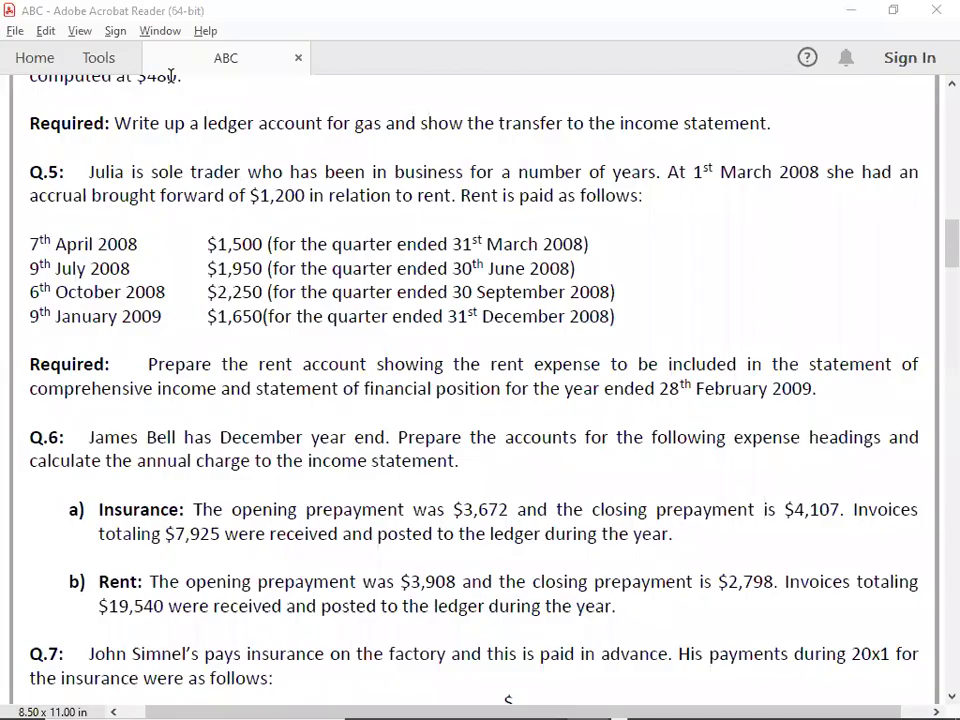
left_click(171, 76)
scroll(171, 76, "down", 3)
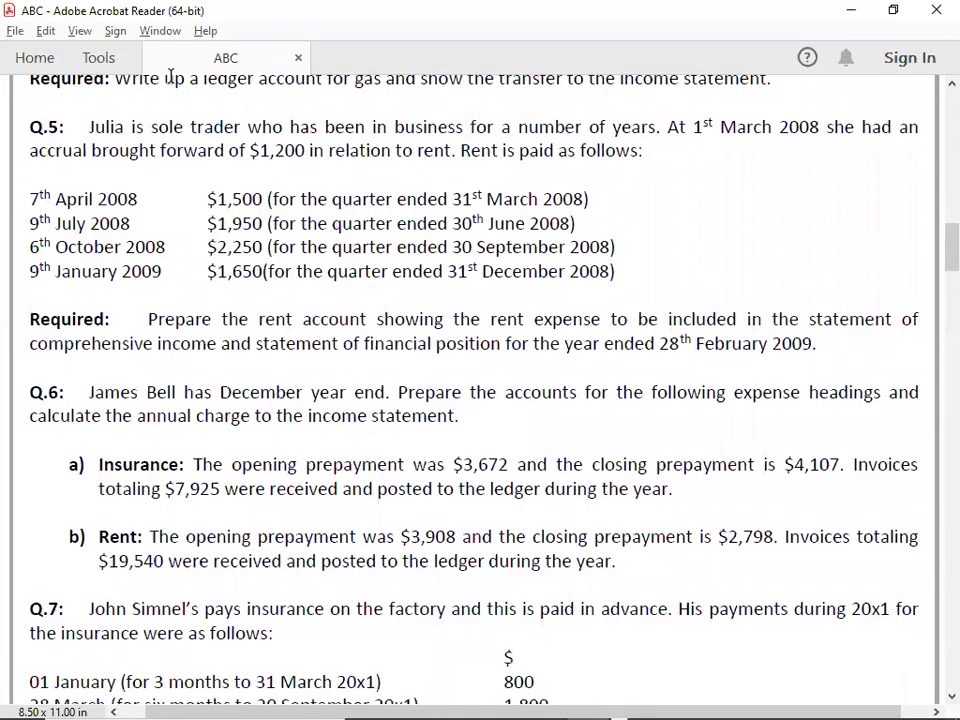
scroll(171, 76, "down", 2)
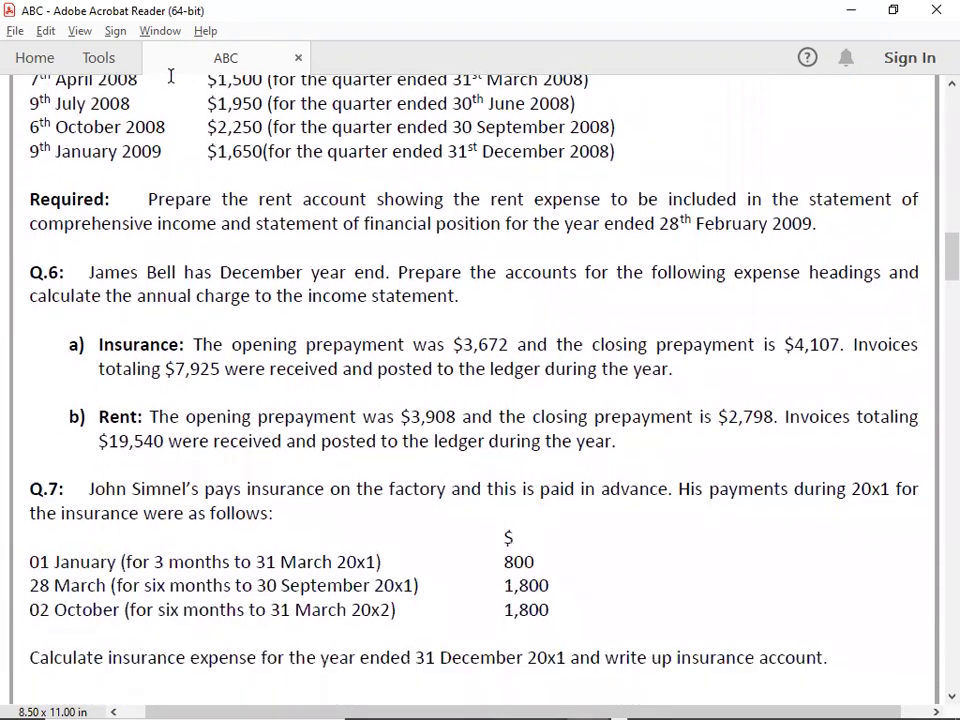
scroll(171, 76, "down", 2)
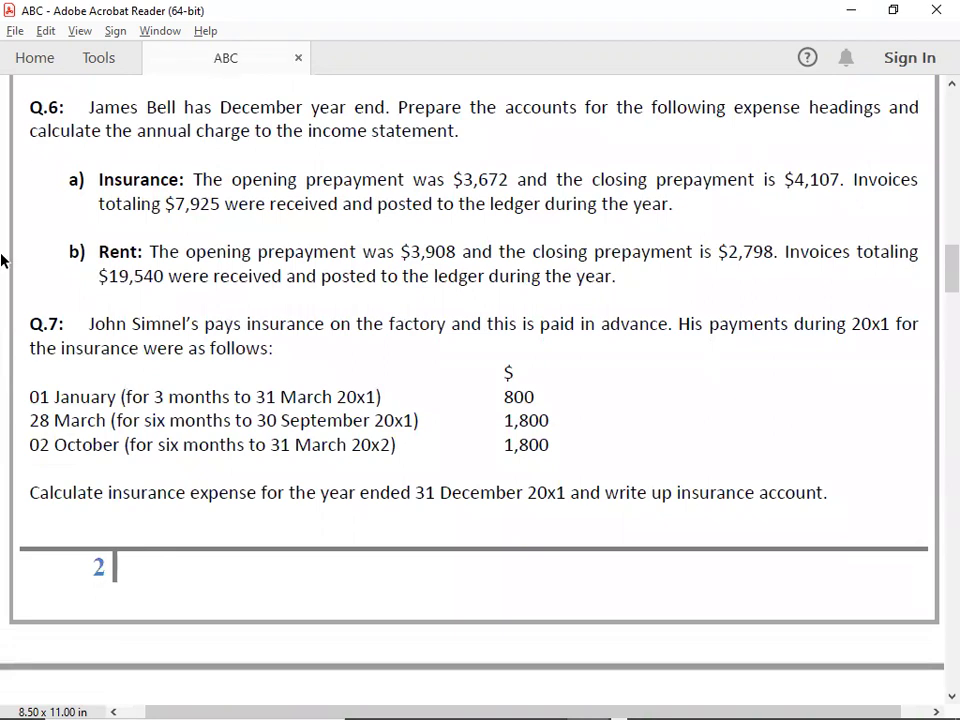
scroll(2, 260, "up", 1)
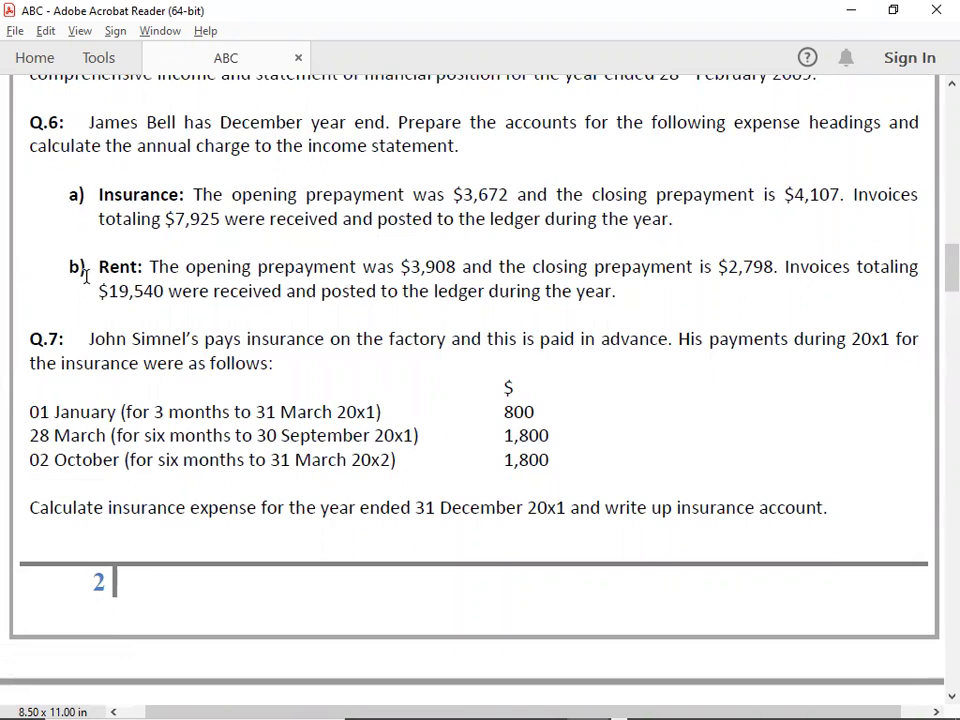
- Switch back to the workbook and copy the Q.1 ELECTRICITY and RENT ledger accounts in C5239:H5251
key("alt+Tab")
key("alt+Tab")
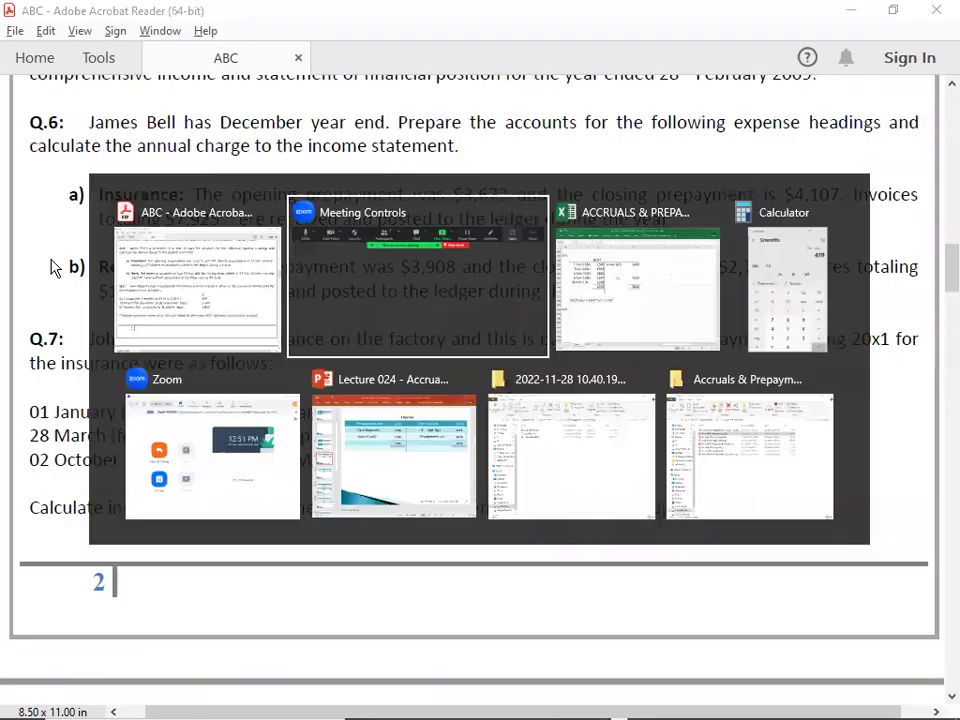
key("Up")
key("Up")
key("Up")
key("Up")
key("Up")
key("Up")
key("Up")
key("Up")
key("Up")
key("Up")
key("Up")
key("Up")
key("Up")
key("Up")
key("Up")
key("Up")
key("Up")
key("Up")
key("Up")
key("Up")
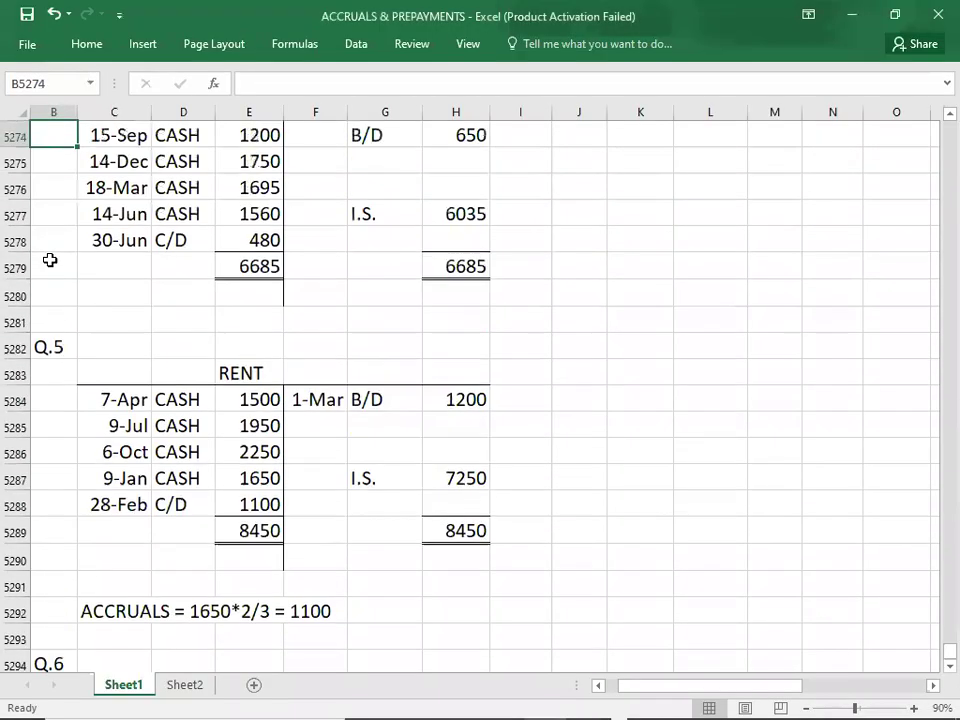
key("Up")
key("Up")
key("Up")
key("Up")
key("Up")
key("Up")
key("Up")
key("Up")
key("Up")
key("Up")
key("Up")
key("Up")
key("Up")
key("Up")
key("Up")
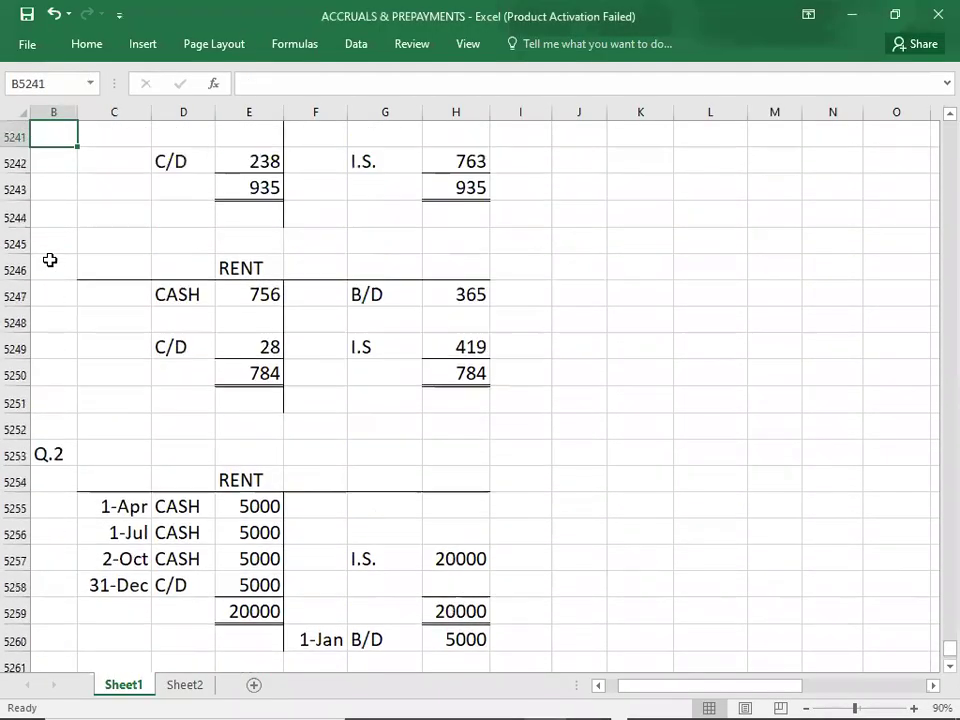
key("Up")
key("Up")
key("Up")
key("Up")
key("Up")
key("Up")
key("Up")
key("Up")
key("Up")
key("Up")
key("Down")
key("Down")
key("Down")
key("Down")
key("Down")
key("Down")
key("Down")
key("Down")
key("Down")
key("Down")
key("Down")
key("Down")
key("Down")
key("Right")
key("Up")
key("shift+Right")
key("shift+Right")
key("shift+Right")
key("shift+Right")
key("shift+Right")
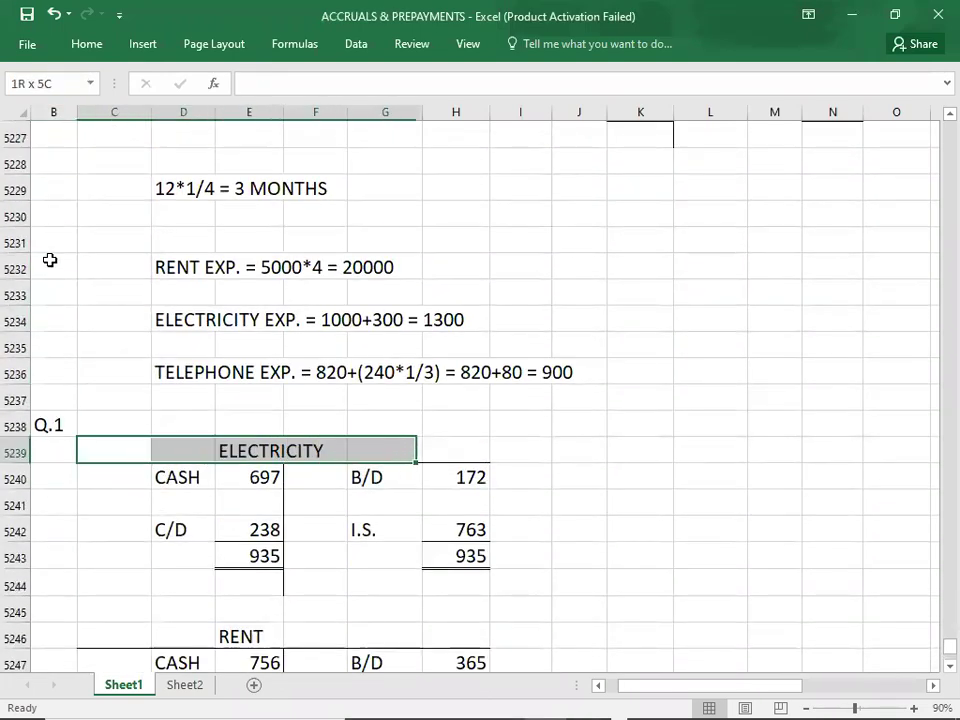
key("shift+Down")
key("shift+Down")
key("shift+Down")
key("shift+Down")
key("shift+Down")
key("shift+Down")
key("shift+Down")
key("shift+Down")
key("shift+Down")
key("shift+Down")
key("shift+Down")
key("shift+Down")
key("shift+Down")
key("shift+Up")
key("ctrl+c")
- Paste the copied ledger accounts at C5295 below Q.6 and clear their contents, leaving two blank account layouts
key("Down")
key("Down")
key("Down")
key("Down")
key("Down")
key("Down")
key("Down")
key("Down")
key("Down")
key("Down")
key("Down")
key("Down")
key("Down")
key("Down")
key("Down")
key("Down")
key("Down")
key("Down")
key("Down")
key("Down")
key("Down")
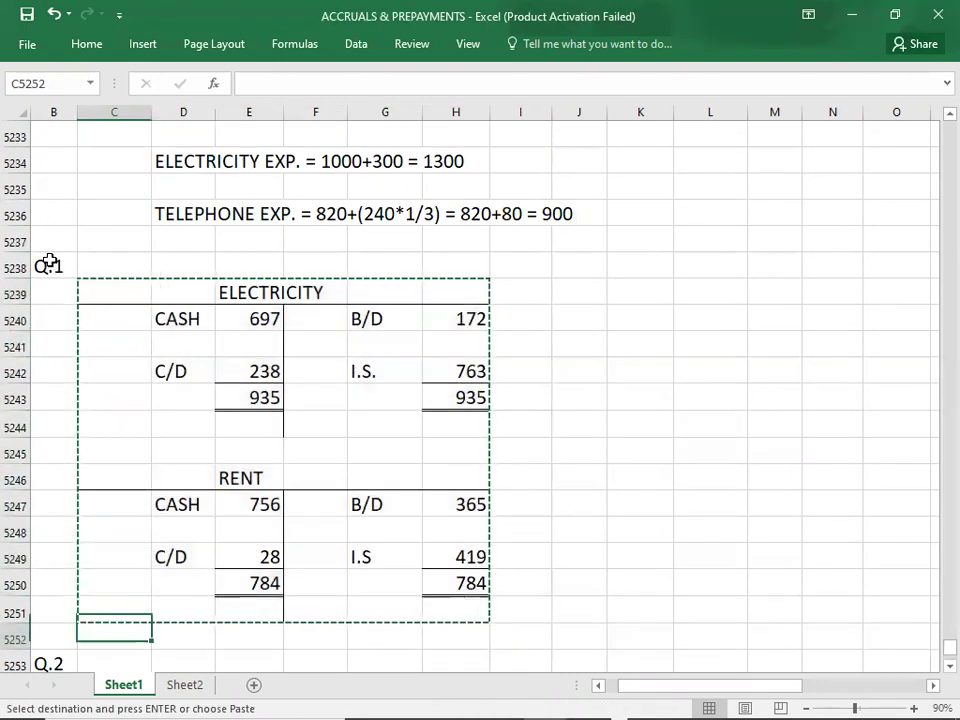
key("Down")
key("Down")
key("Down")
key("Down")
key("Down")
key("Down")
key("Down")
key("Down")
key("Down")
key("Down")
key("Down")
key("Down")
key("Down")
key("Down")
key("Down")
key("Down")
key("Down")
key("Down")
key("Down")
key("Down")
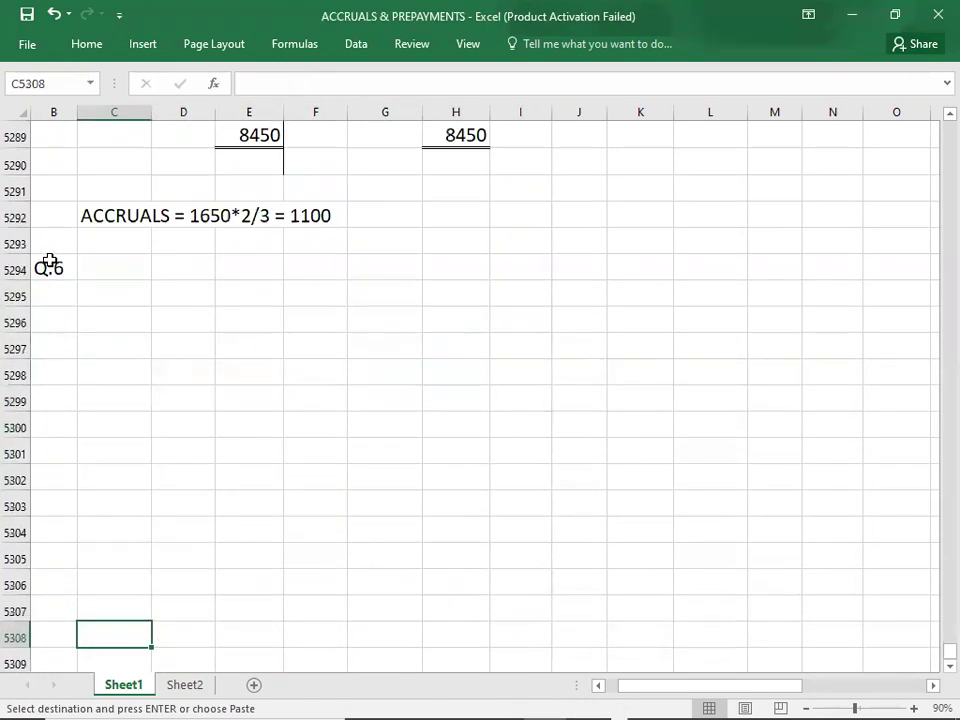
key("Down")
key("Up")
key("Up")
key("Up")
key("Up")
key("Up")
key("Up")
key("Up")
key("Up")
key("Up")
key("Up")
key("Up")
key("Up")
key("Up")
key("Up")
key("Up")
key("Up")
key("Up")
key("Up")
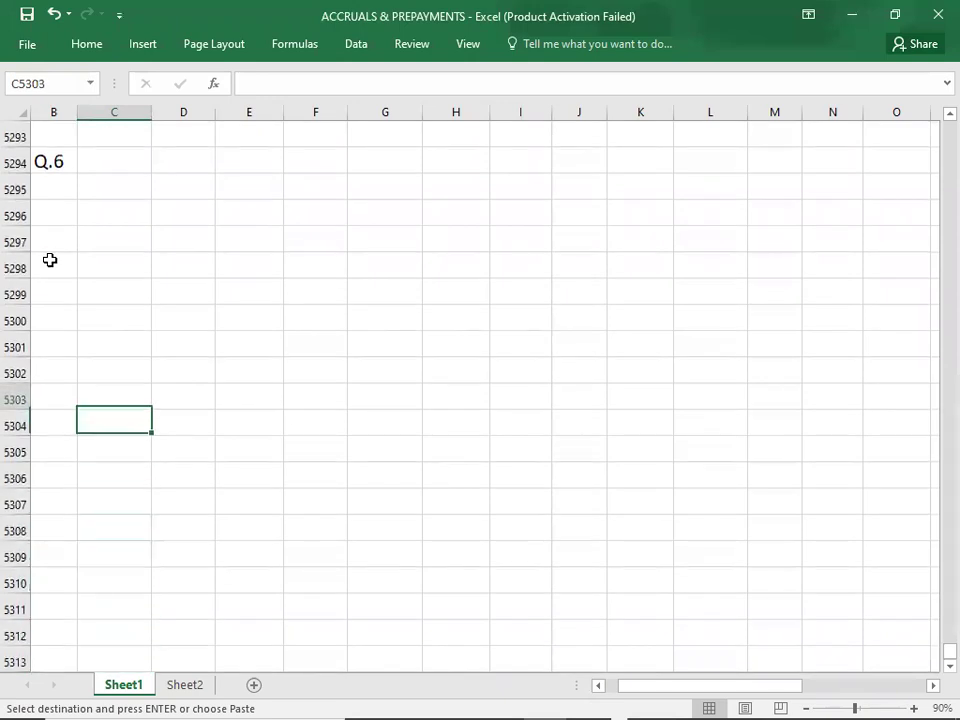
key("ctrl+v")
key("Delete")
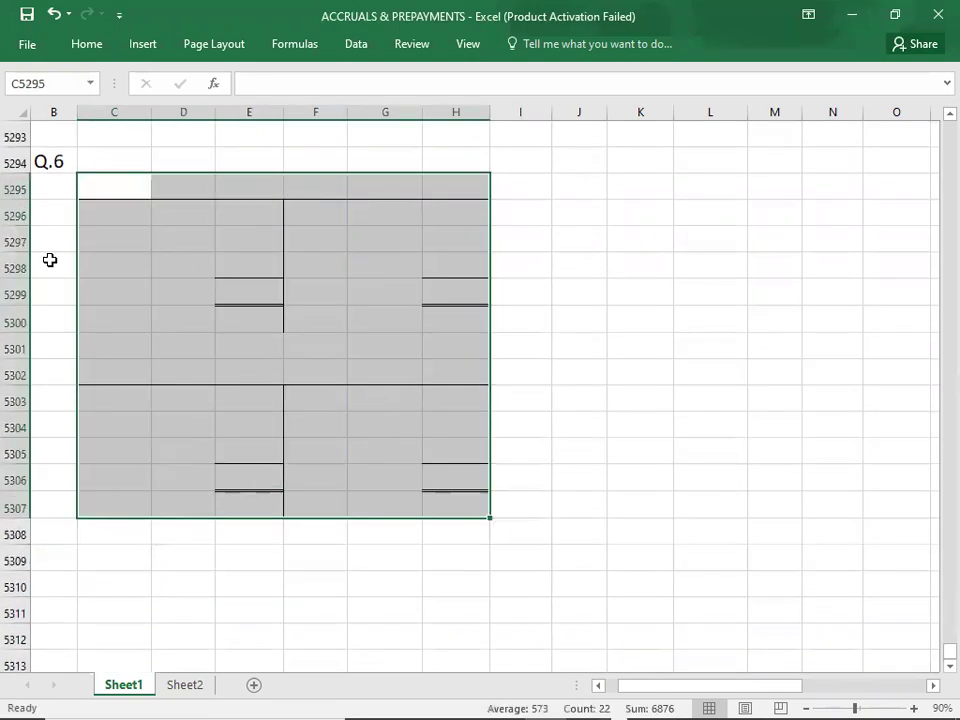
- Check Q.6's first expense heading in the PDF and title the upper account INSURANCE in E5295
key("Right")
key("Right")
key("alt+Tab")
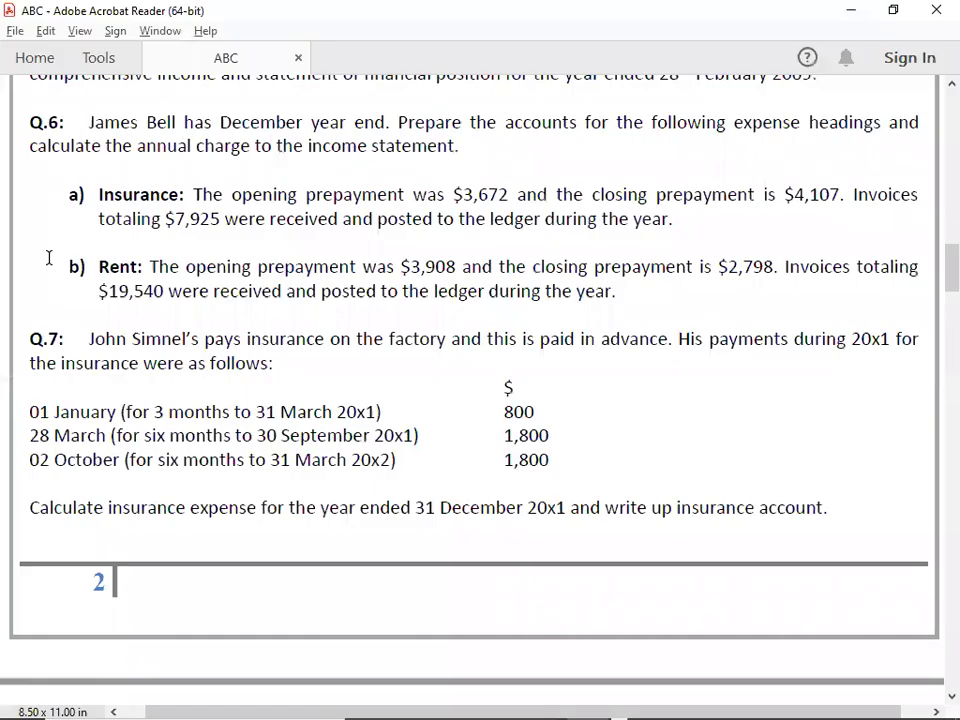
key("alt+Tab")
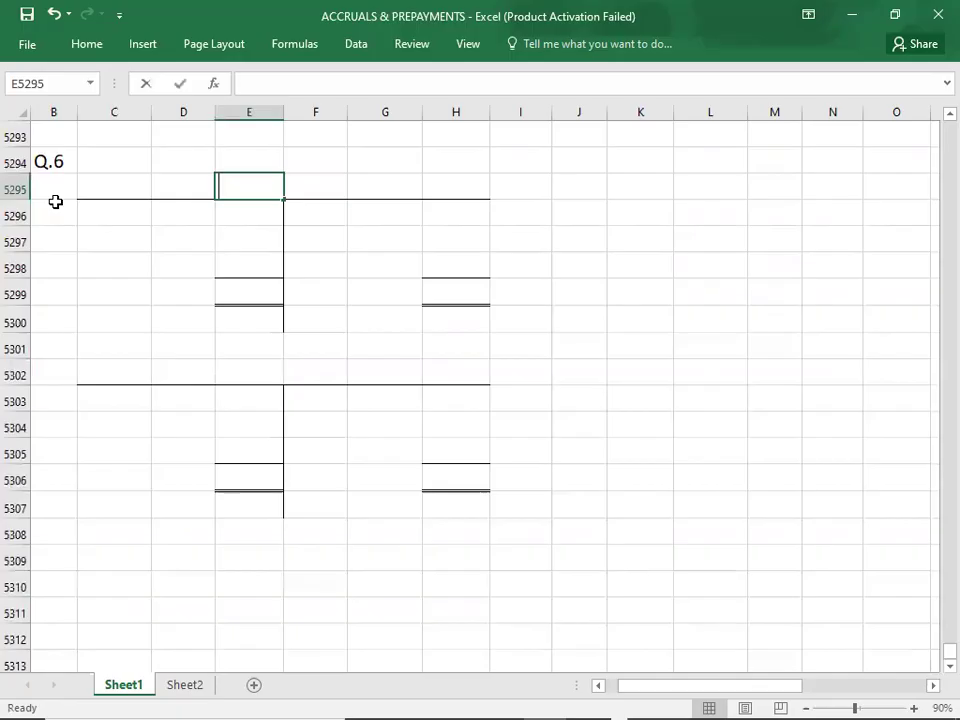
type("INSURANCE")
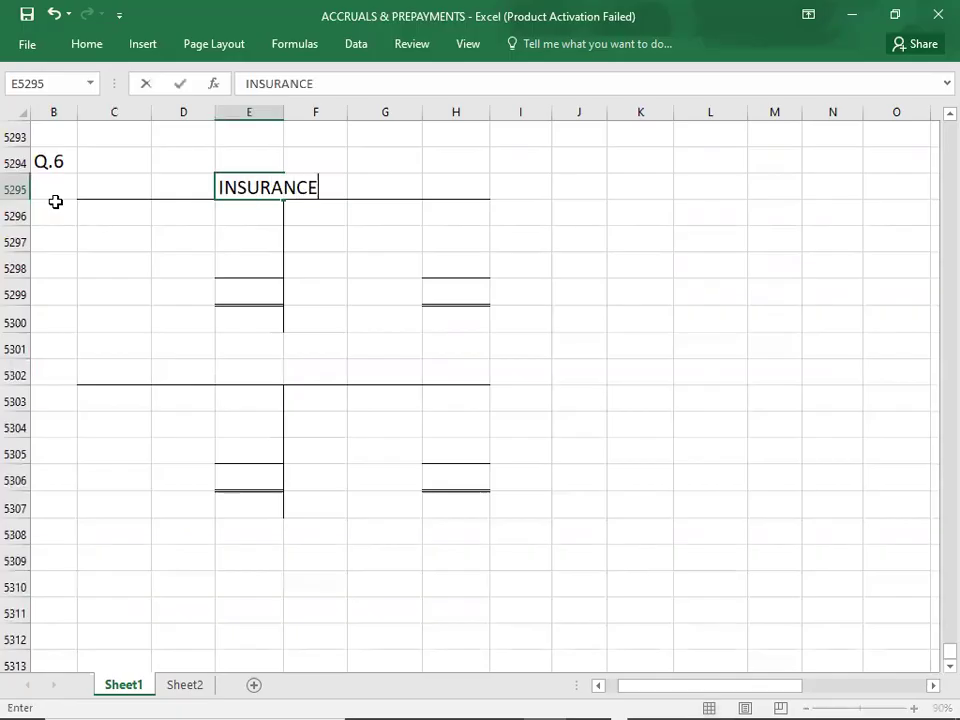
key("Return")
- Enter the insurance opening prepayment from the PDF as B/D 3672 in row 5296, on the account's debit side
key("alt+Tab")
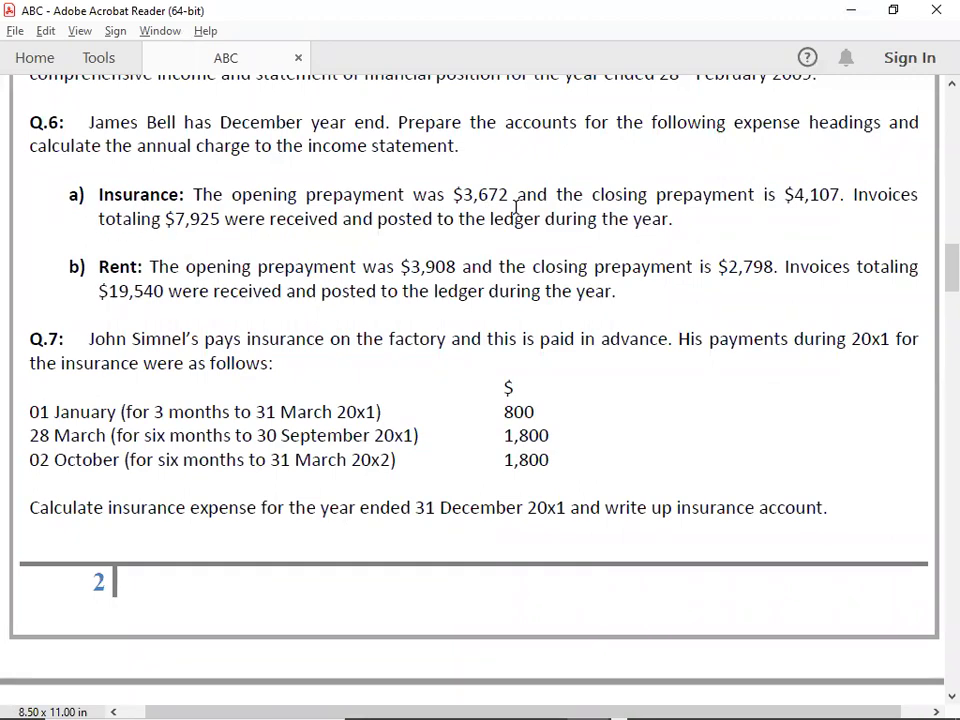
key("alt+Tab")
key("Left")
type("B/D")
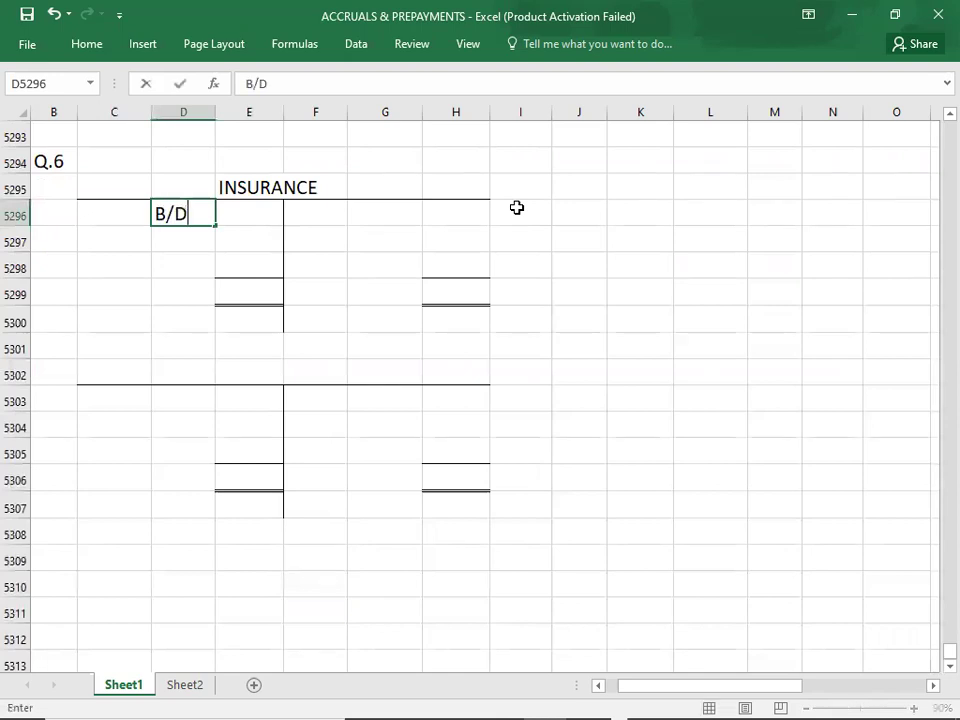
key("Tab")
type("3675")
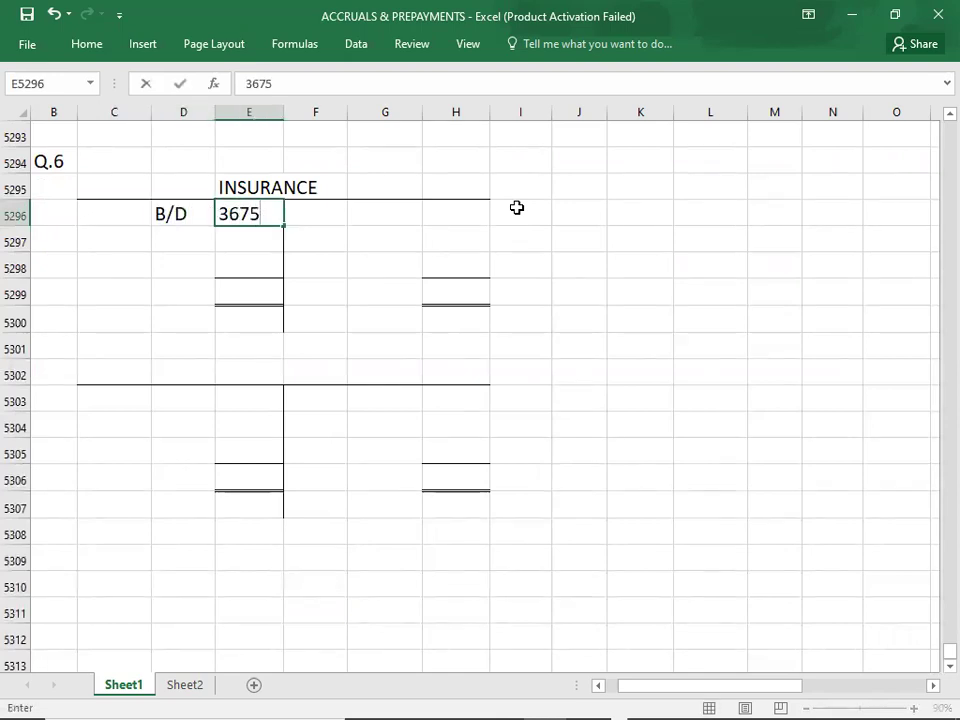
key("alt+Tab")
key("alt+Tab")
key("BackSpace")
type("2")
key("ctrl+Return")
key("Return")
- Enter the insurance closing prepayment from the PDF as C/D 4107 in row 5298, on the account's credit side
key("alt+Tab")
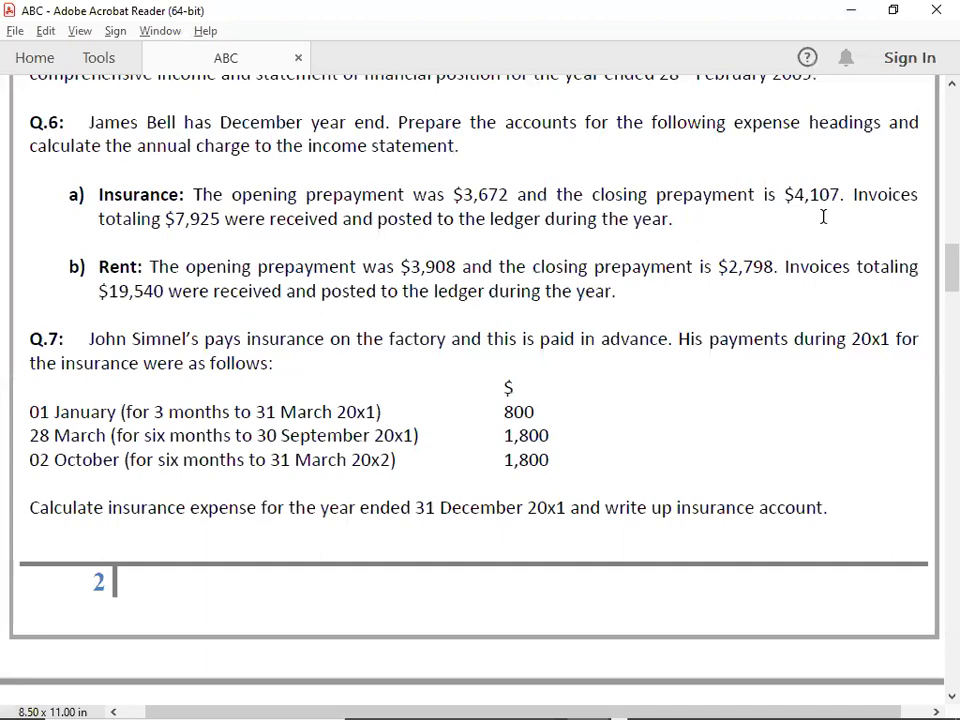
key("alt+Tab")
key("Right")
key("Right")
key("Right")
key("Down")
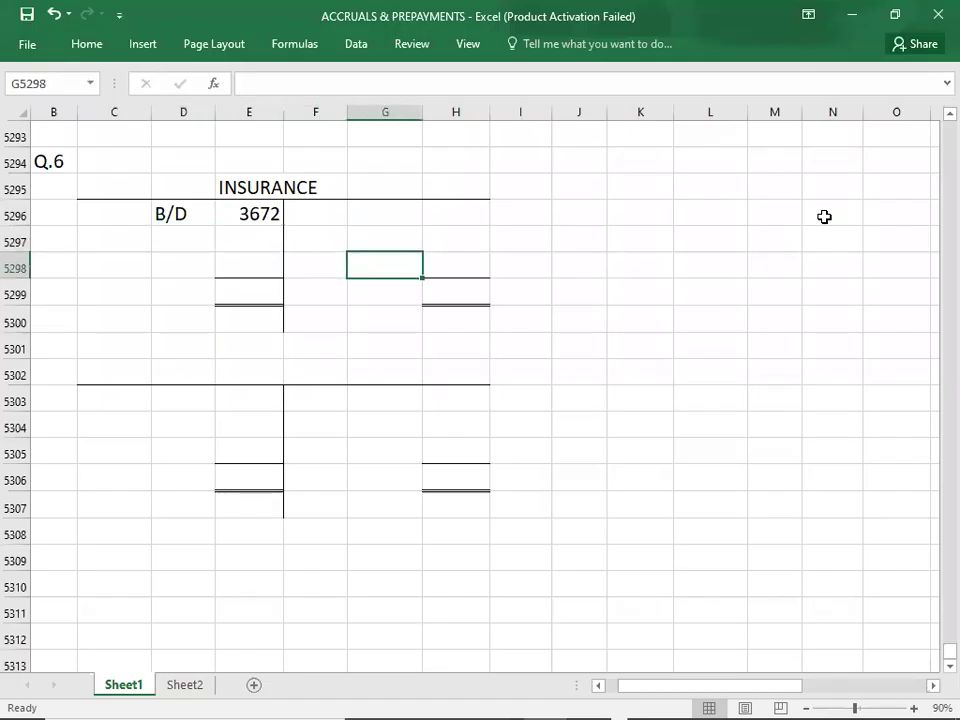
type("V/D")
key("Right")
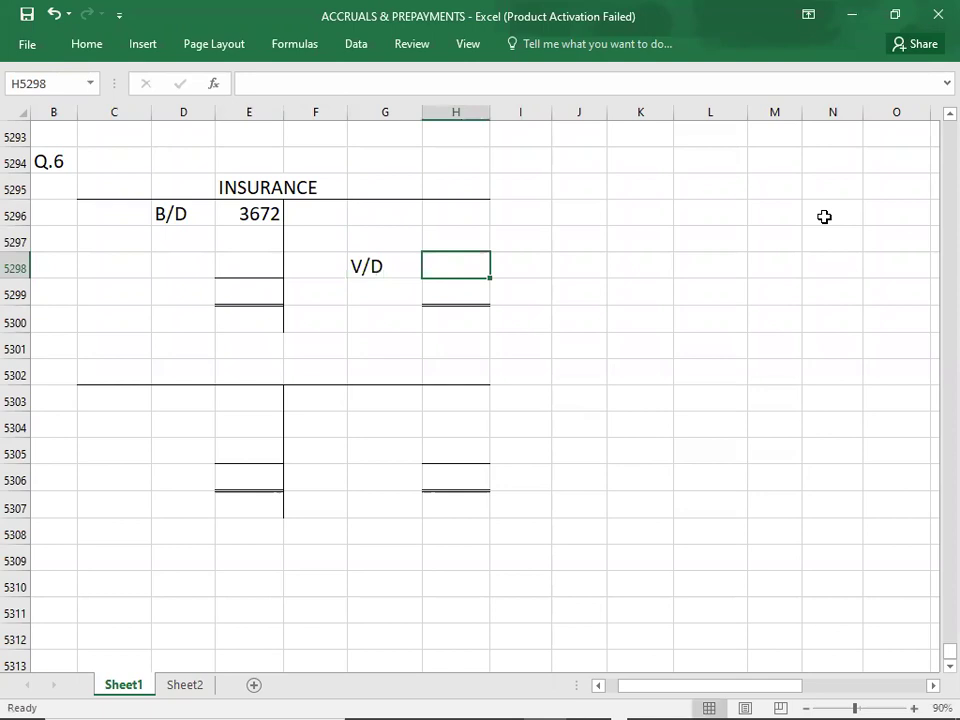
key("Left")
type("C/D")
key("Right")
key("alt+Tab")
key("alt+Tab")
type("4107")
key("Return")
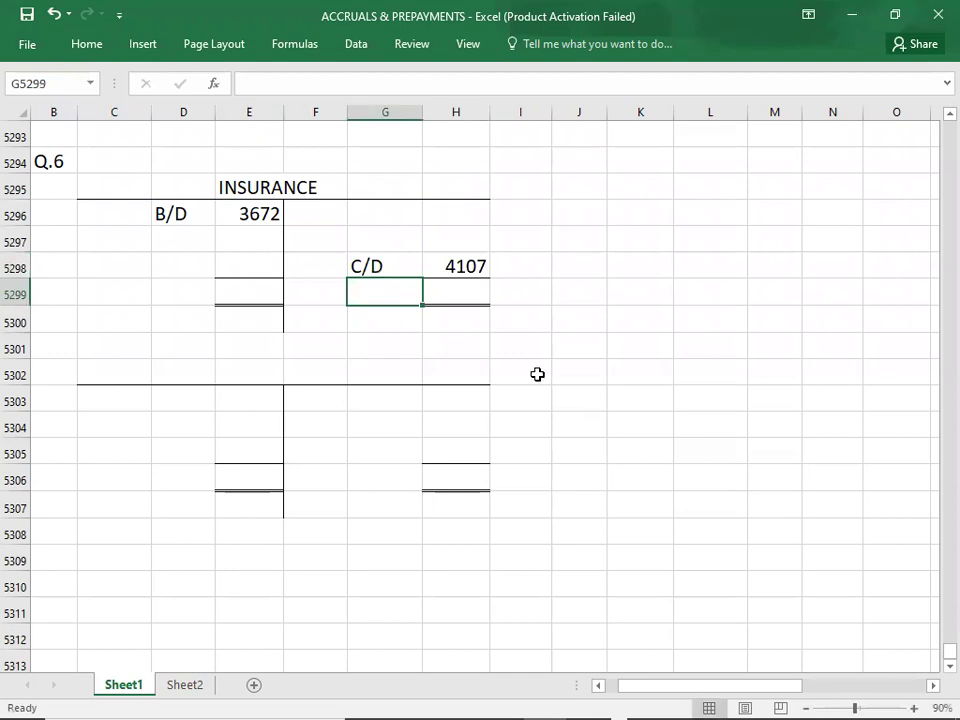
- Enter the insurance invoices total from the PDF as CASH 7925 in row 5298, on the account's debit side
key("alt+Tab")
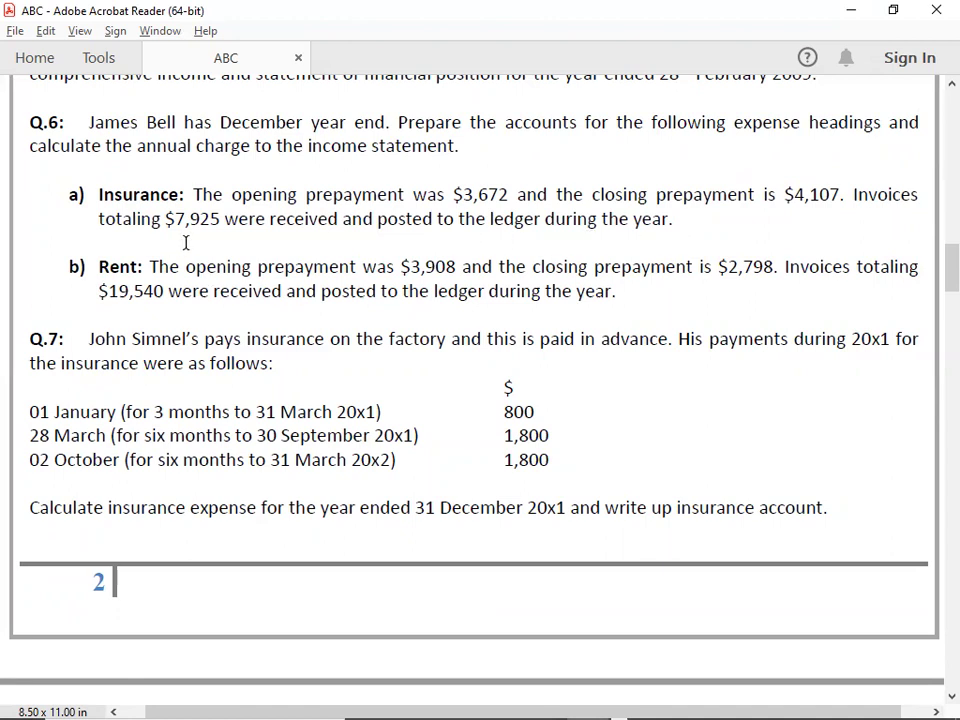
key("alt+Tab")
key("Left")
key("Left")
key("Up")
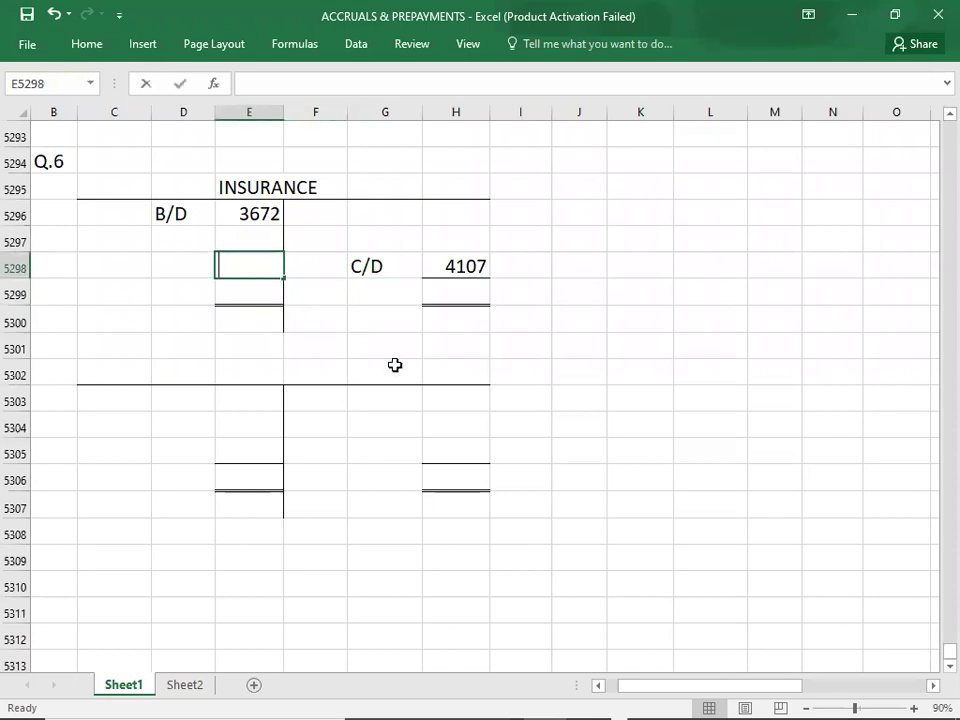
type("7925")
key("Left")
type("CASH")
key("Right")
- Sum the INSURANCE account's debit entries and enter the total 11597 on both sides in row 5299
key("Up")
key("Up")
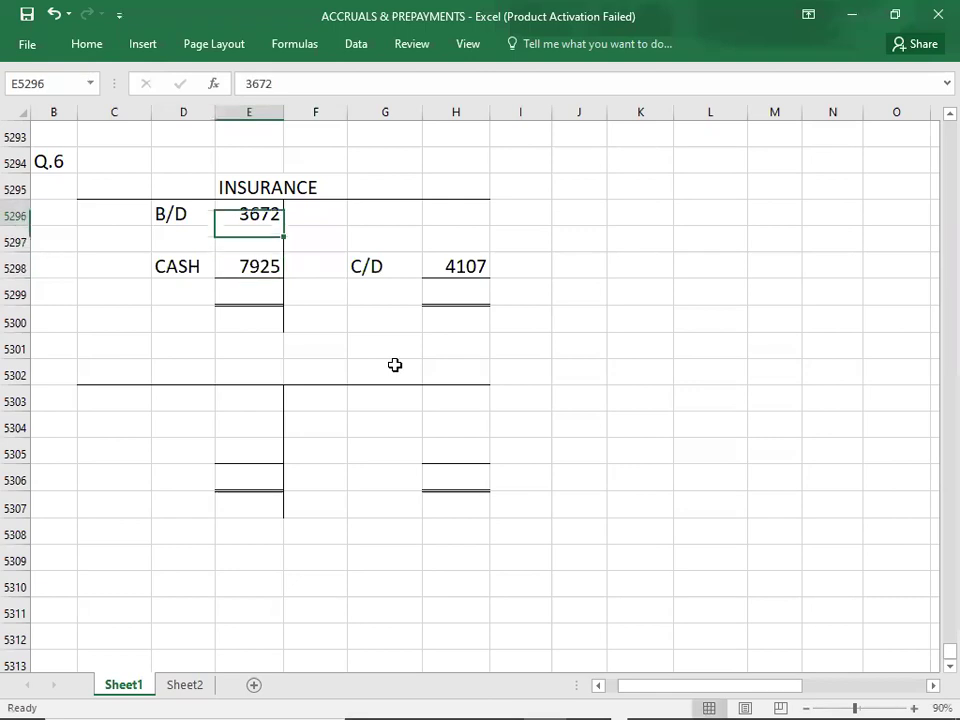
key("shift+Down")
key("shift+Down")
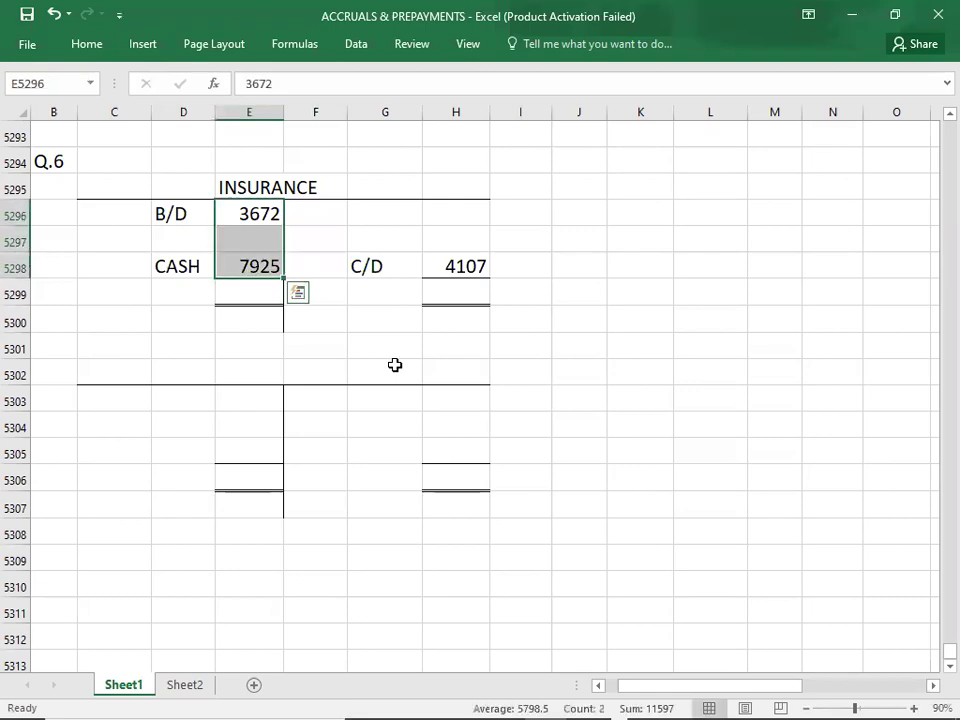
key("Down")
key("Down")
key("Down")
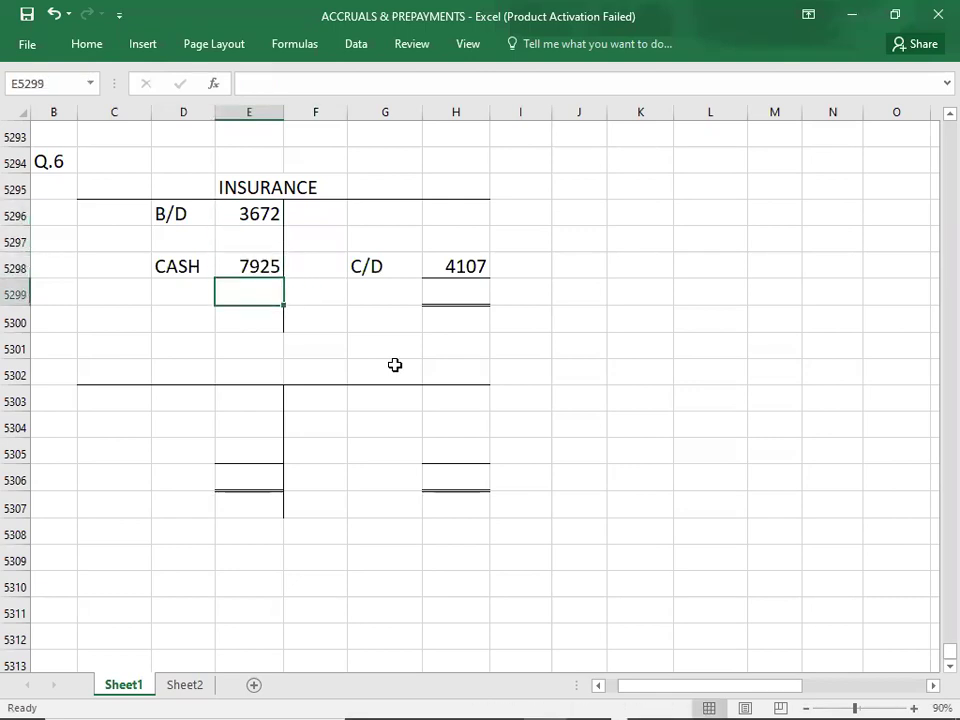
type("11597")
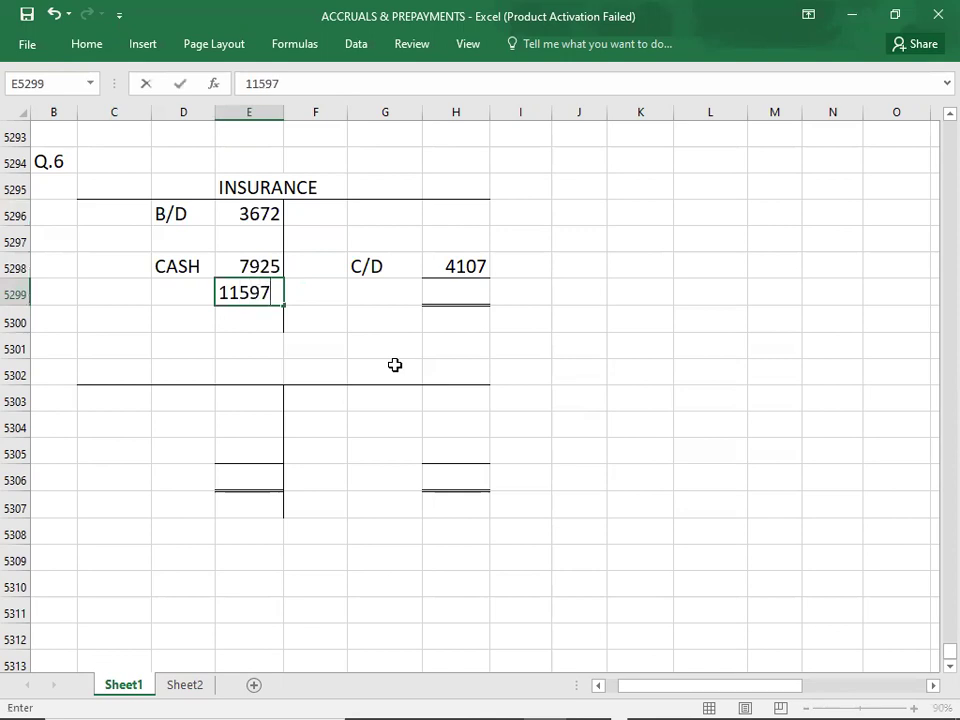
key("Right")
key("Right")
key("Right")
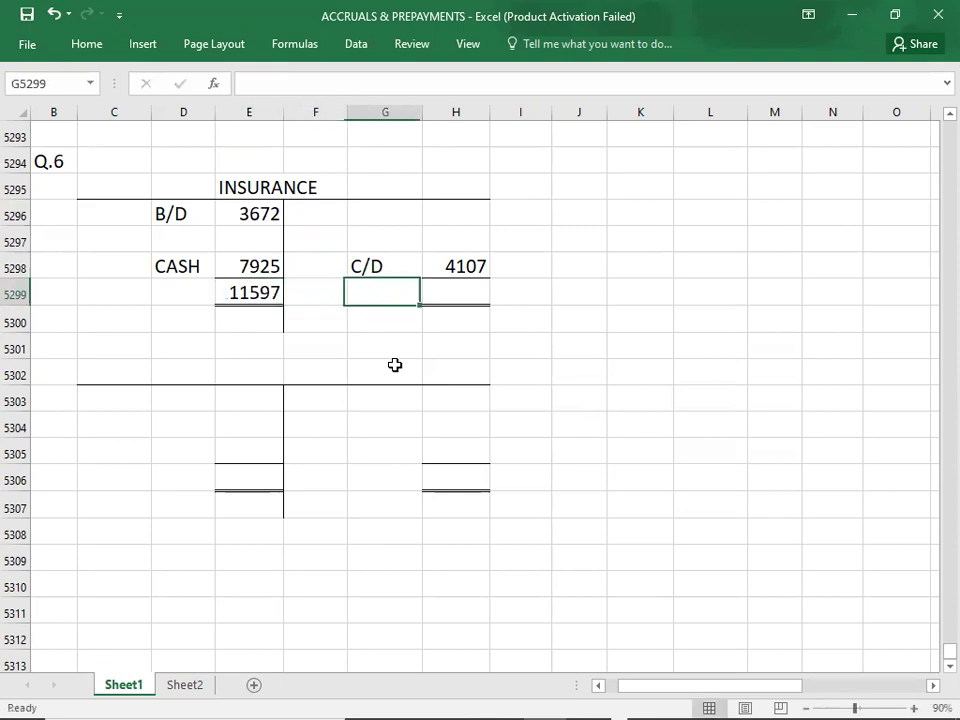
type("11594")
key("BackSpace")
type("7")
key("Up")
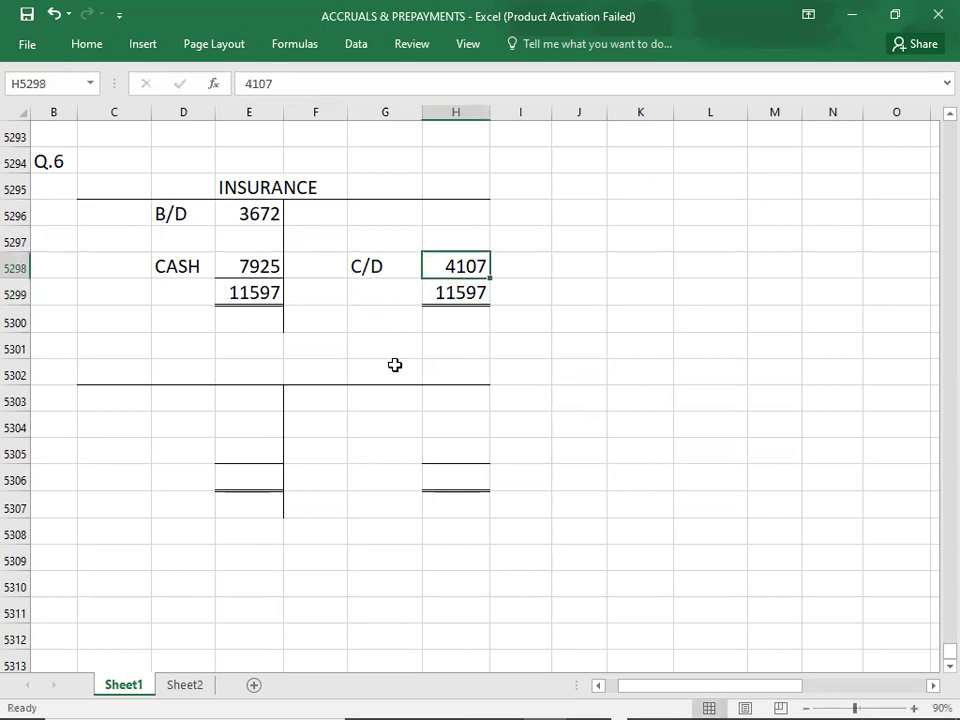
- Enter the balancing income statement transfer as I.S. 7490 in row 5296, on the INSURANCE account's credit side
key("Up")
key("Up")
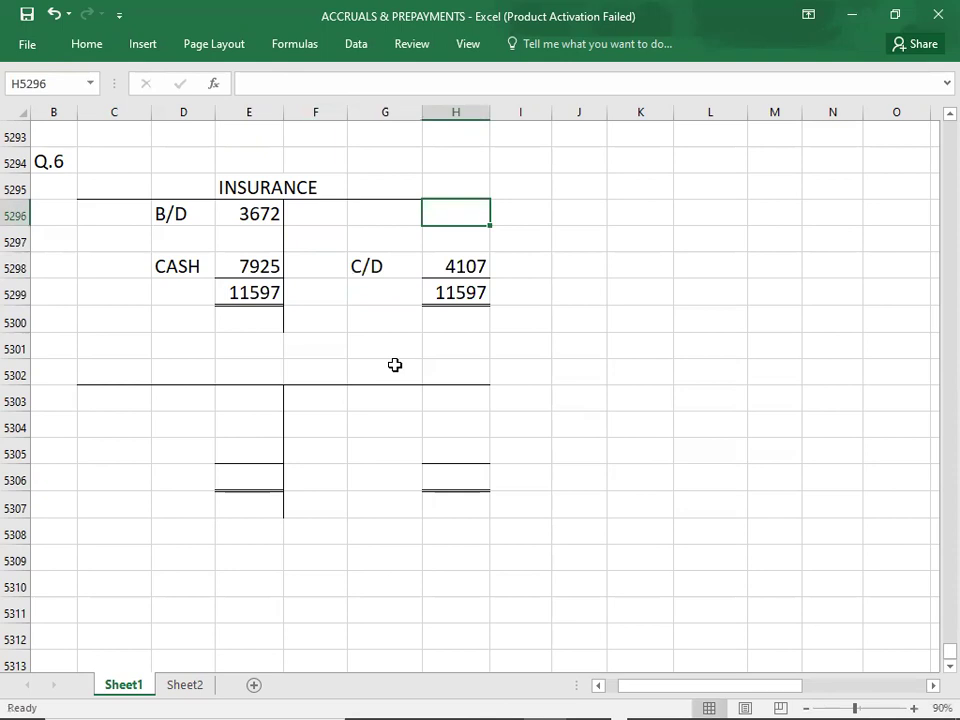
key("Down")
key("Down")
key("Down")
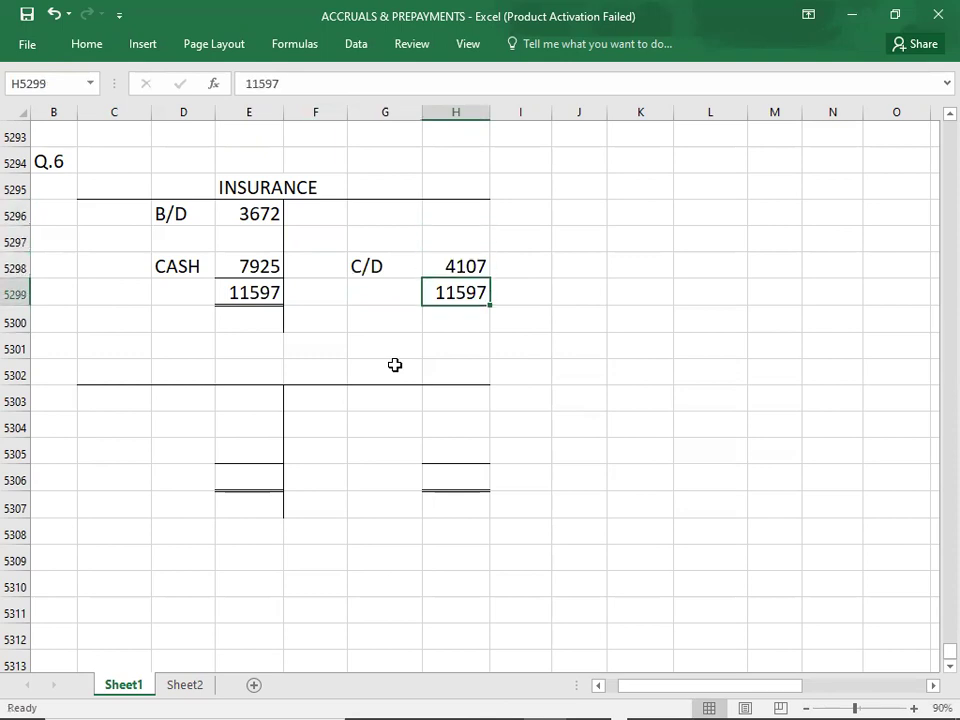
key("Up")
key("Up")
key("Up")
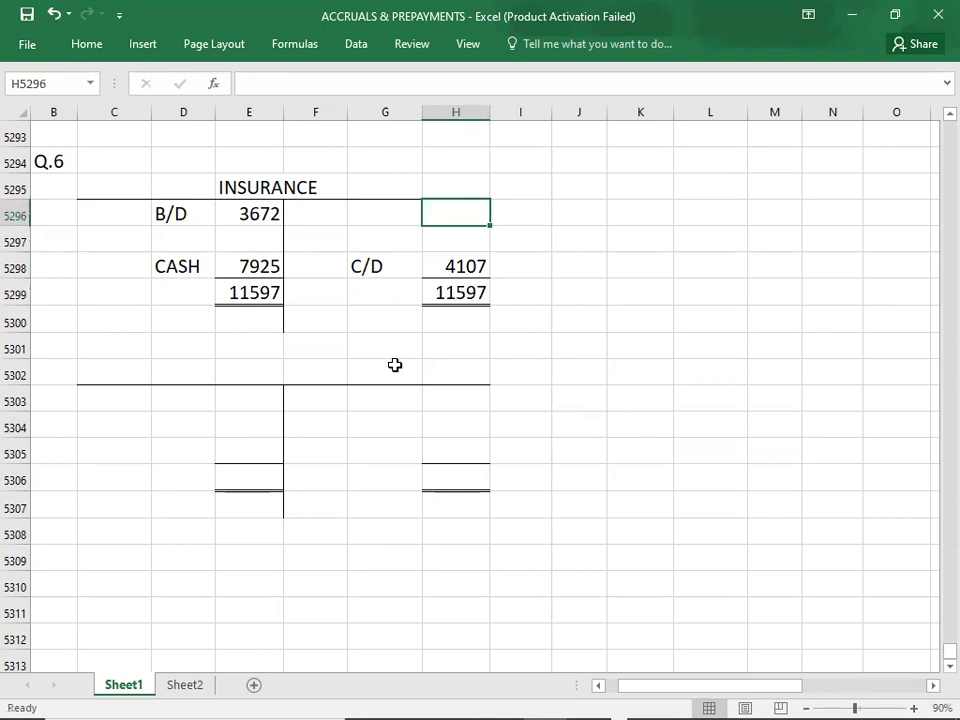
type("7")
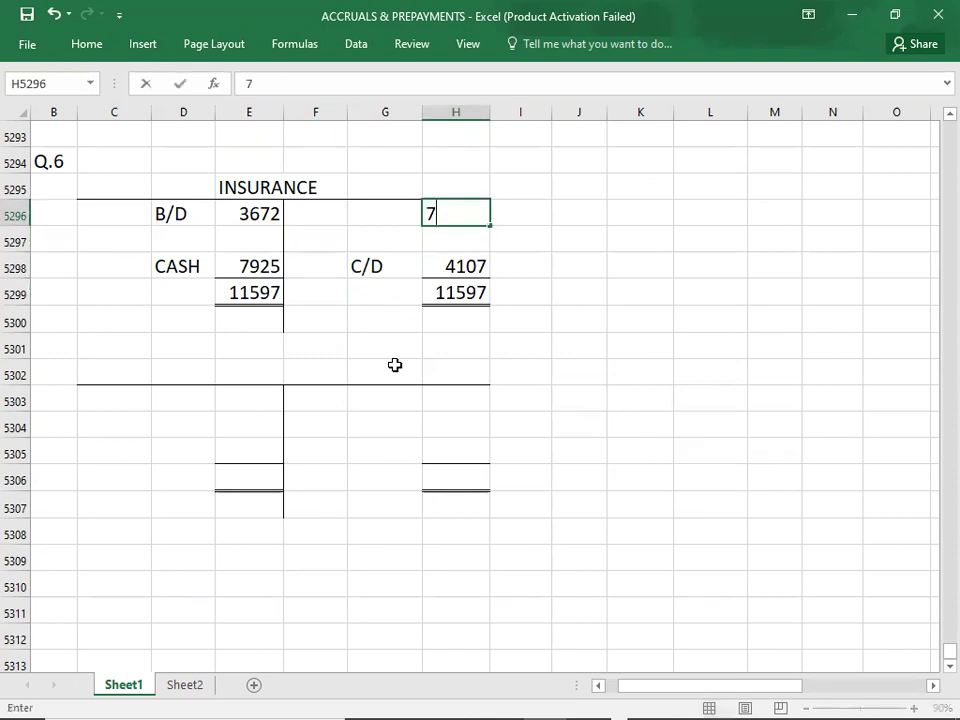
type("490")
key("Left")
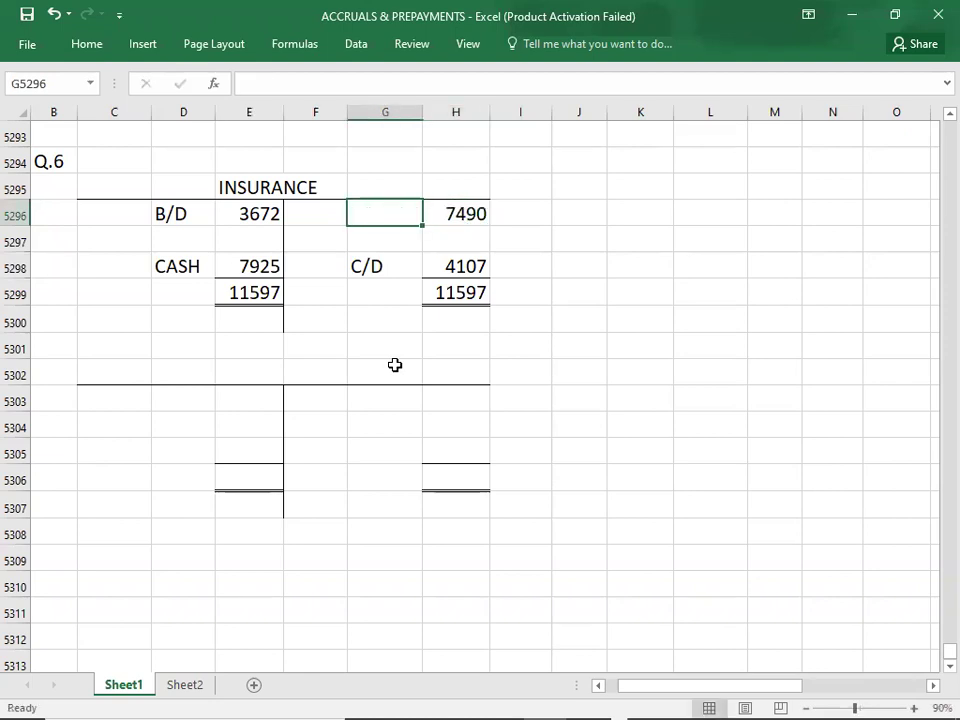
type("I.S.")
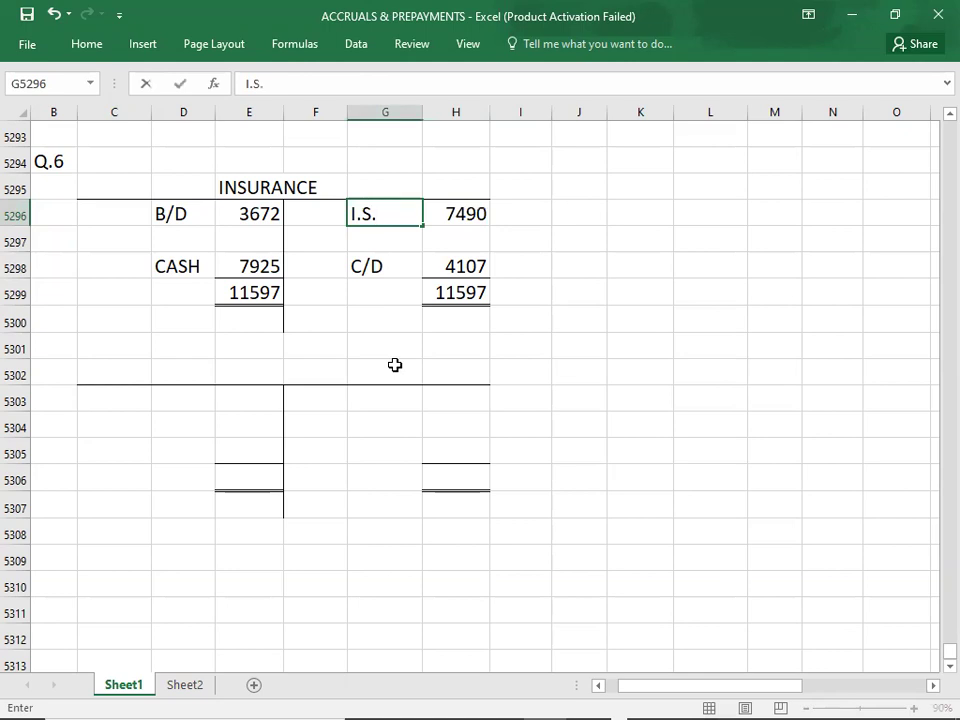
key("Return")
key("Down")
key("Down")
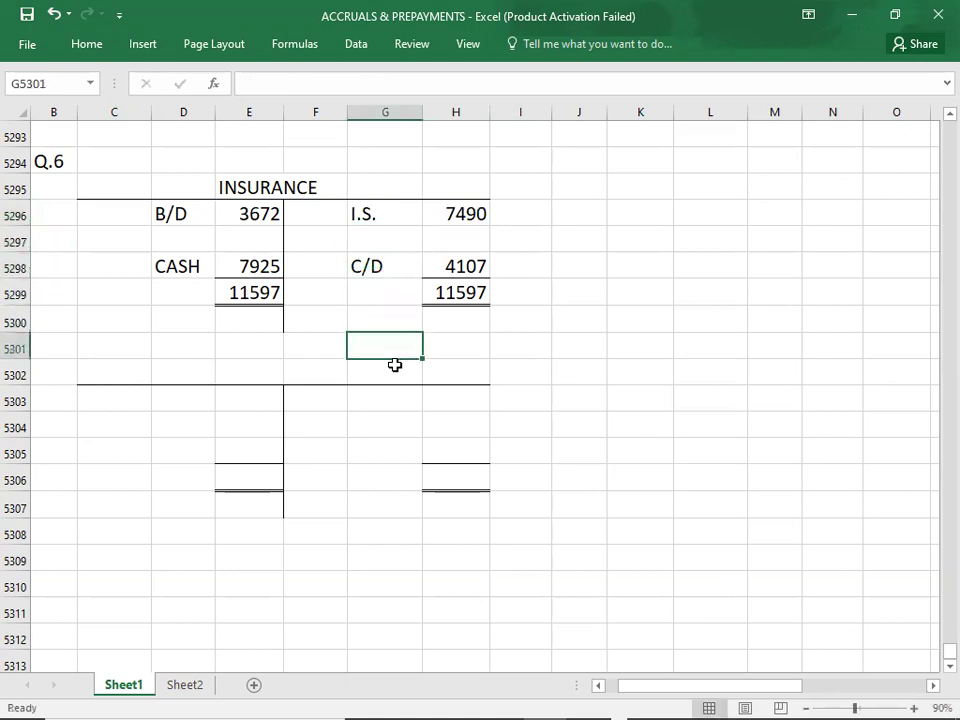
left_click(437, 266)
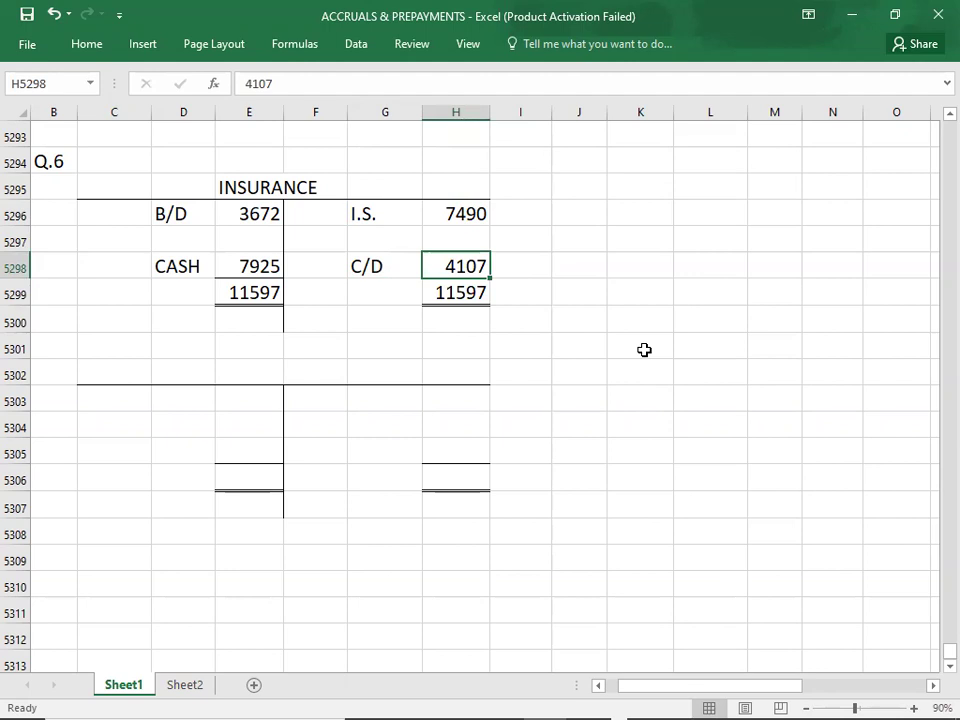
- Check Q.6's second expense heading in the PDF and title the lower account RENT in E5302
left_click(255, 374)
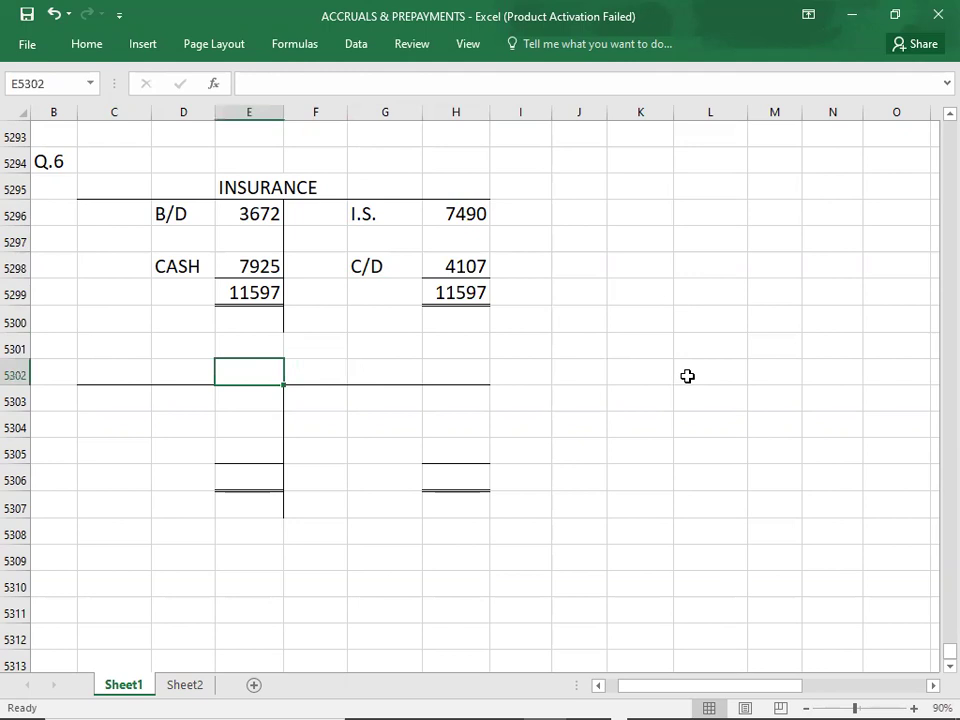
key("alt+Tab")
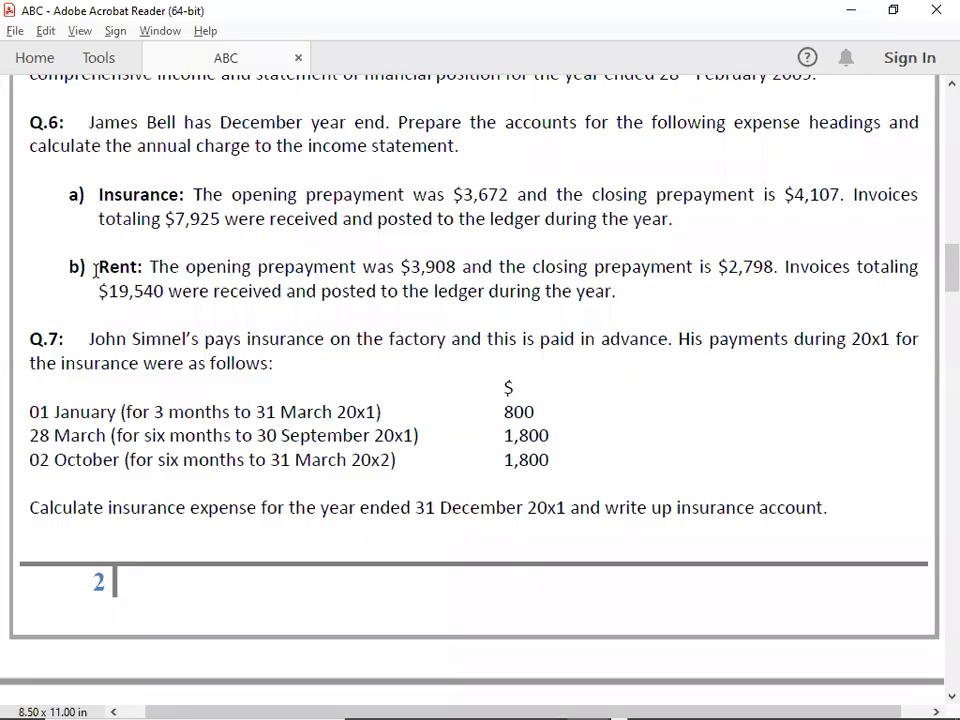
key("alt+Tab")
type("RENT")
key("Return")
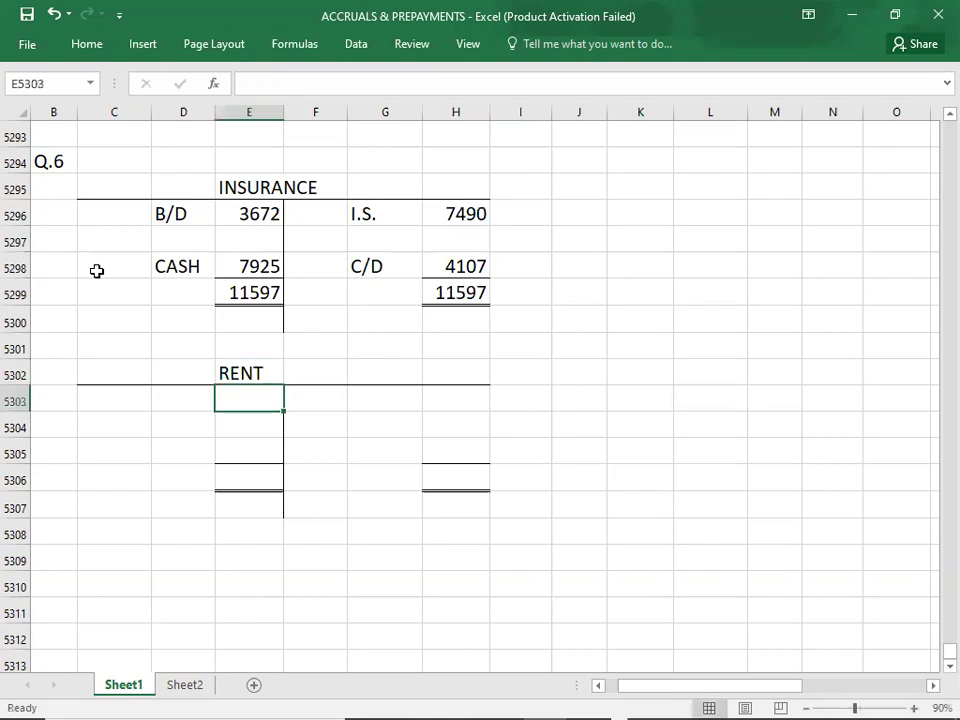
- Enter the rent opening prepayment from the PDF as B/D 3908 in row 5303, on the RENT account's debit side
key("alt+Tab")
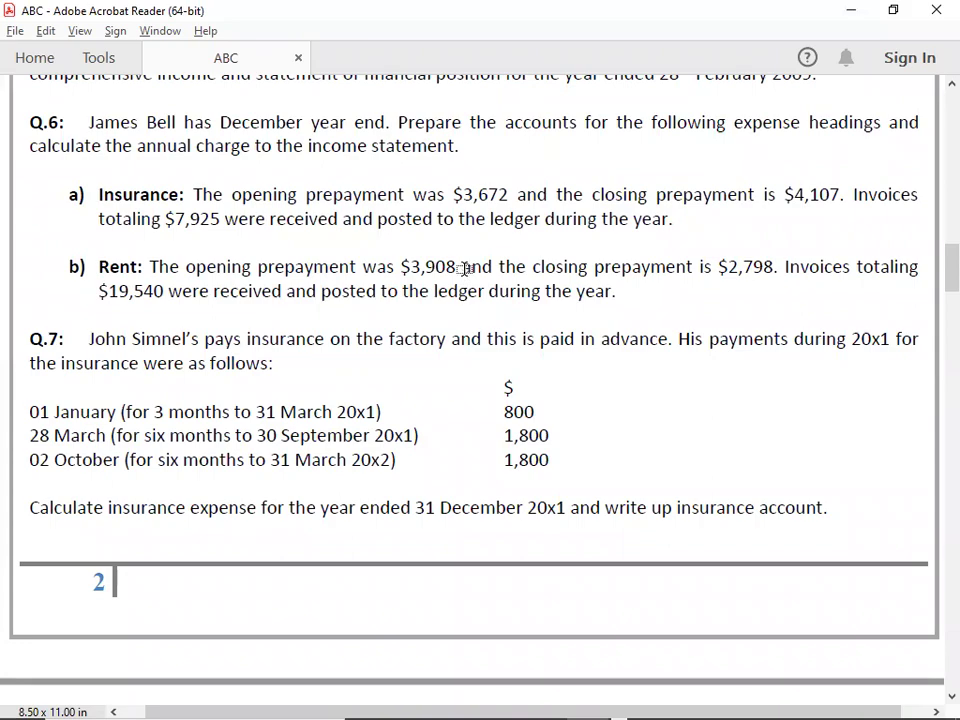
key("alt+Tab")
key("Left")
key("Right")
type("V")
key("BackSpace")
type("C")
key("BackSpace")
type("B/D")
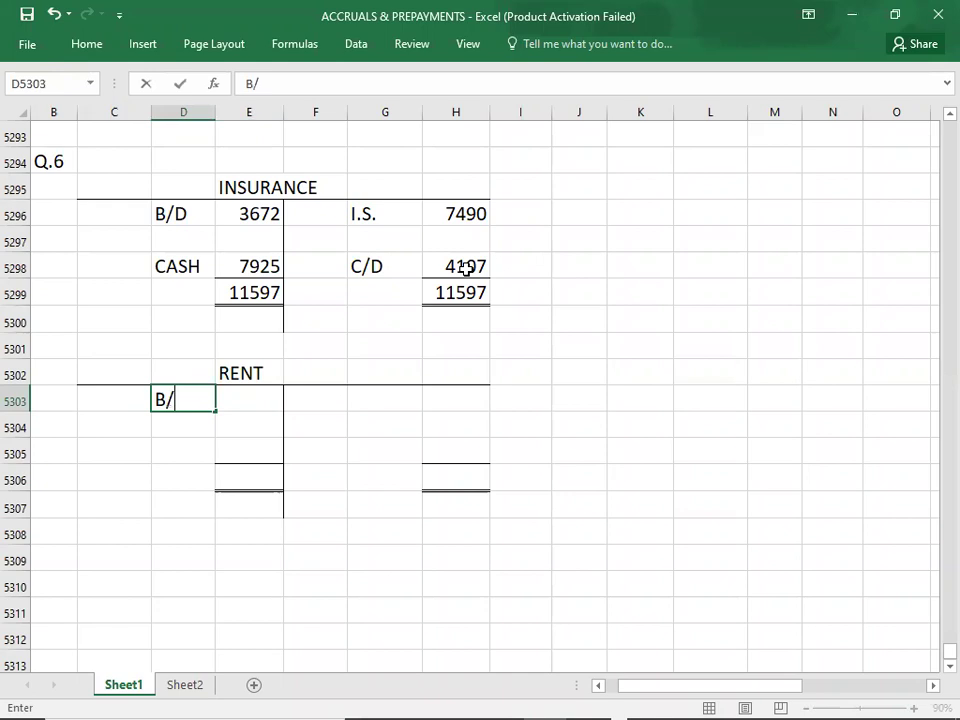
key("Tab")
type("3908")
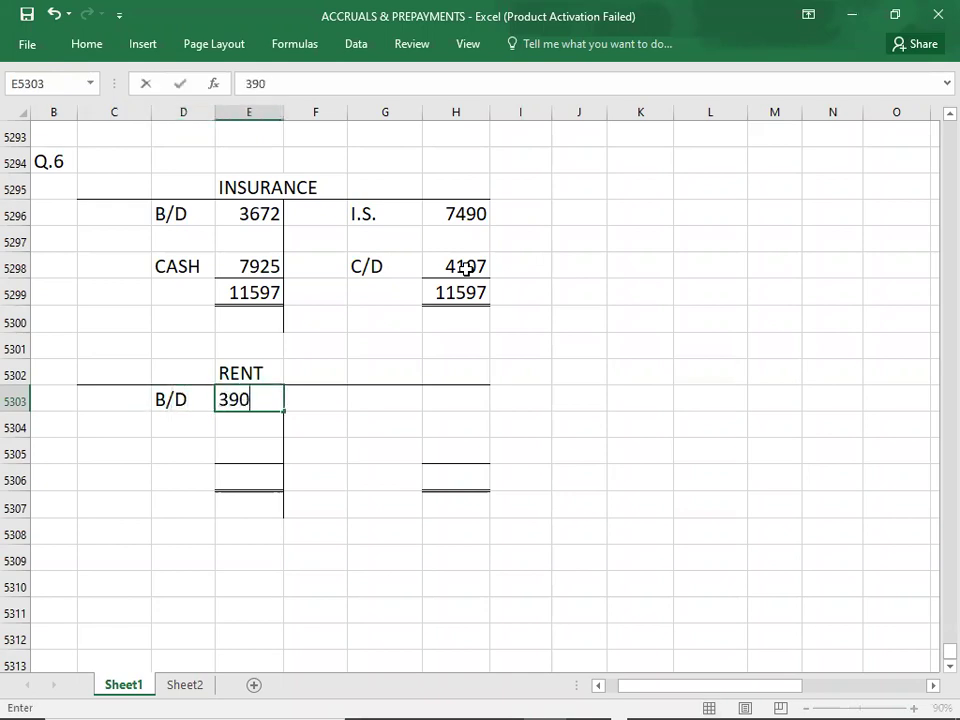
key("Return")
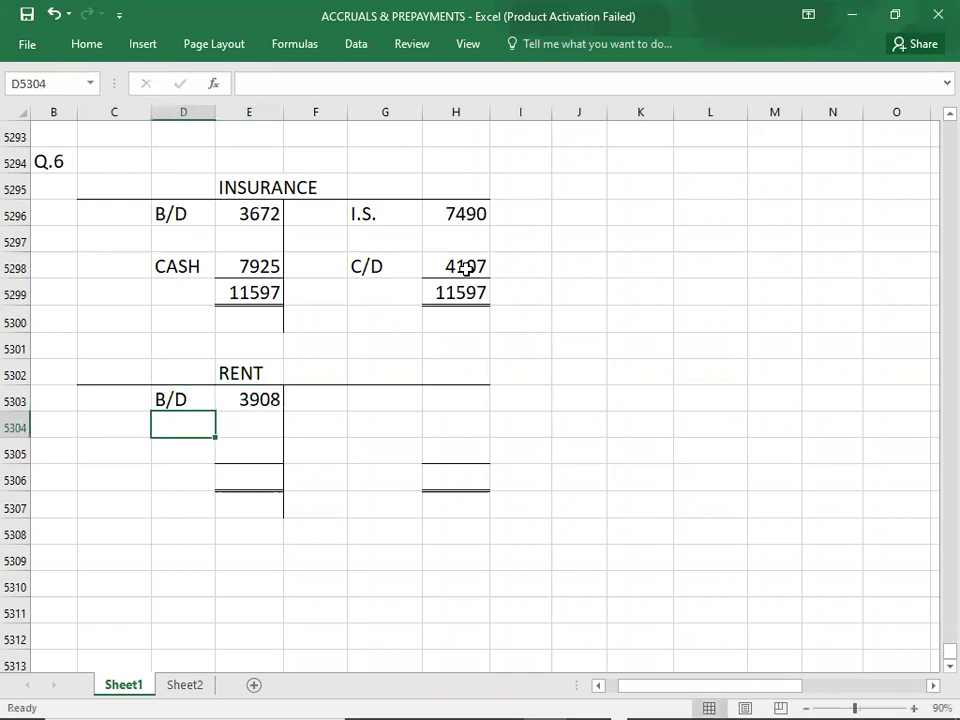
- Enter the rent closing prepayment from the PDF as C/D 2798 in row 5305, on the RENT account's credit side
key("alt+Tab")
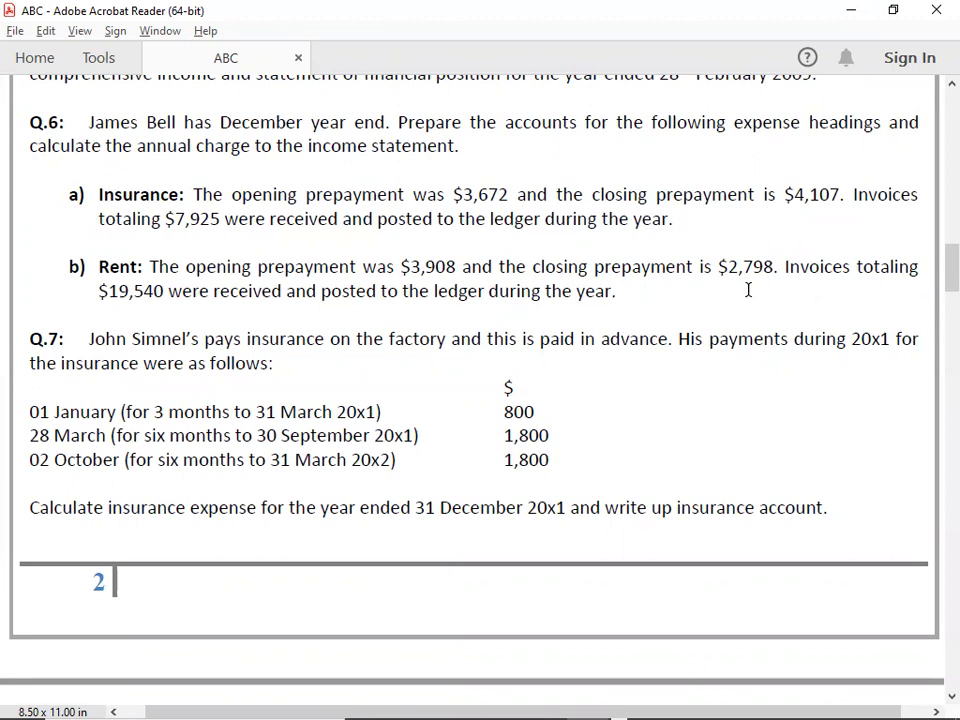
key("alt+Tab")
key("Right")
key("Right")
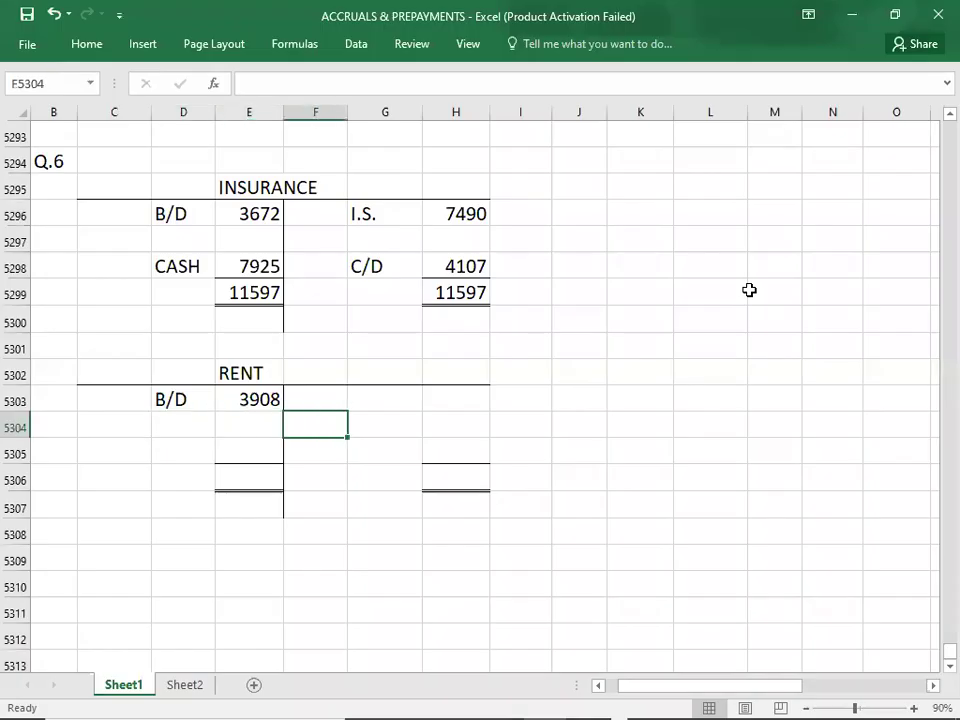
key("Down")
key("Right")
type("C/D")
key("Tab")
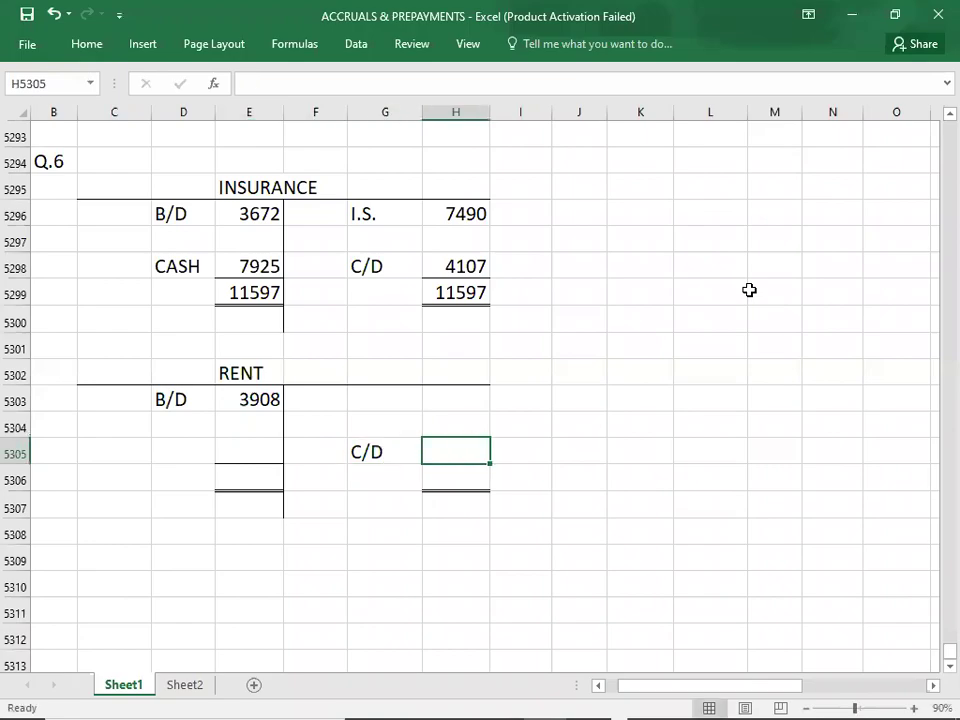
key("alt+Tab")
key("alt+Tab")
type("2798")
- Enter the rent invoices total from the PDF as CASH 19540 in row 5305, on the account's debit side
key("Left")
key("Left")
key("Left")
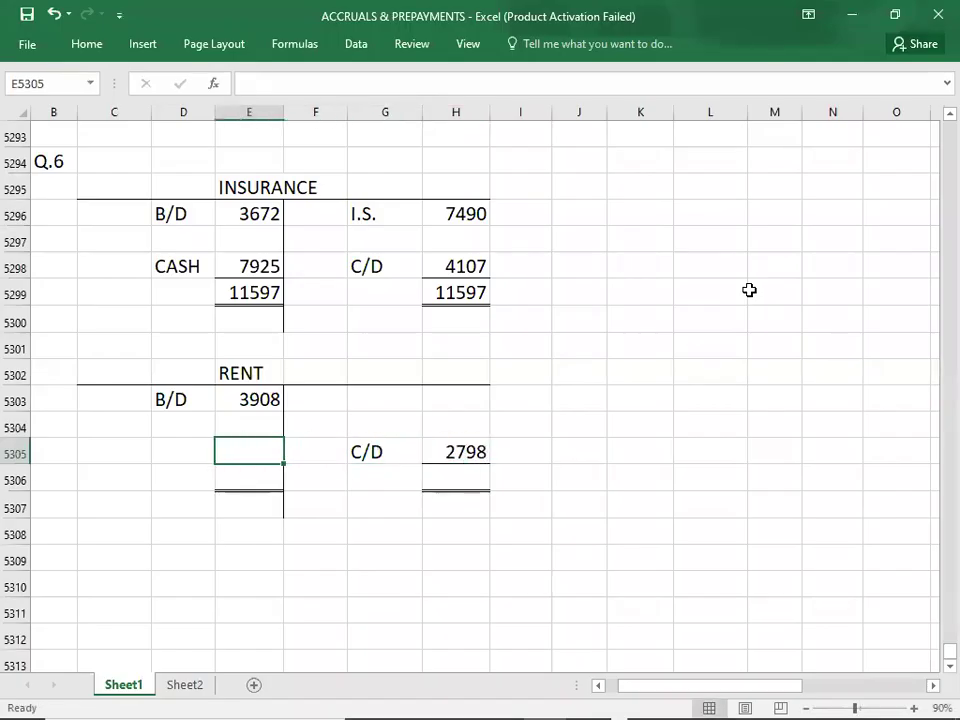
key("alt+Tab")
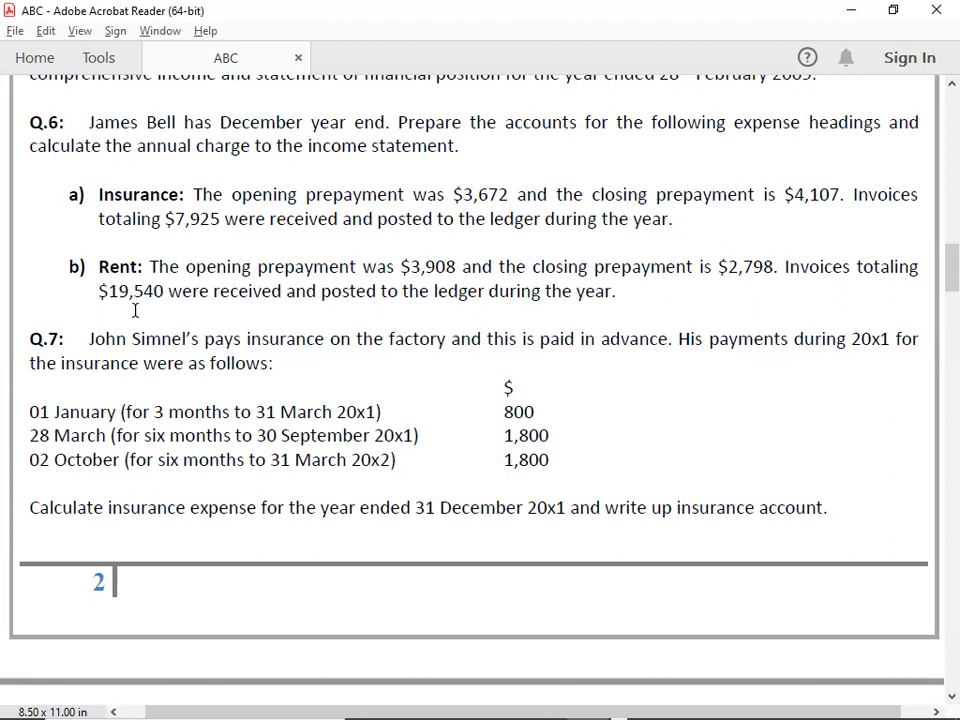
key("alt+Tab")
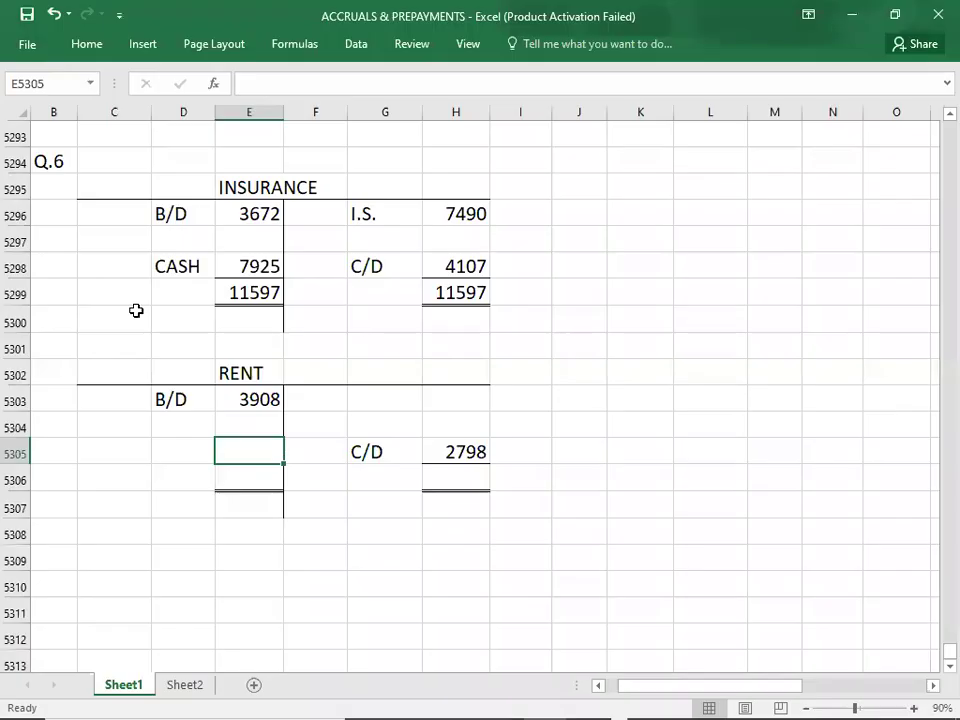
type("19540")
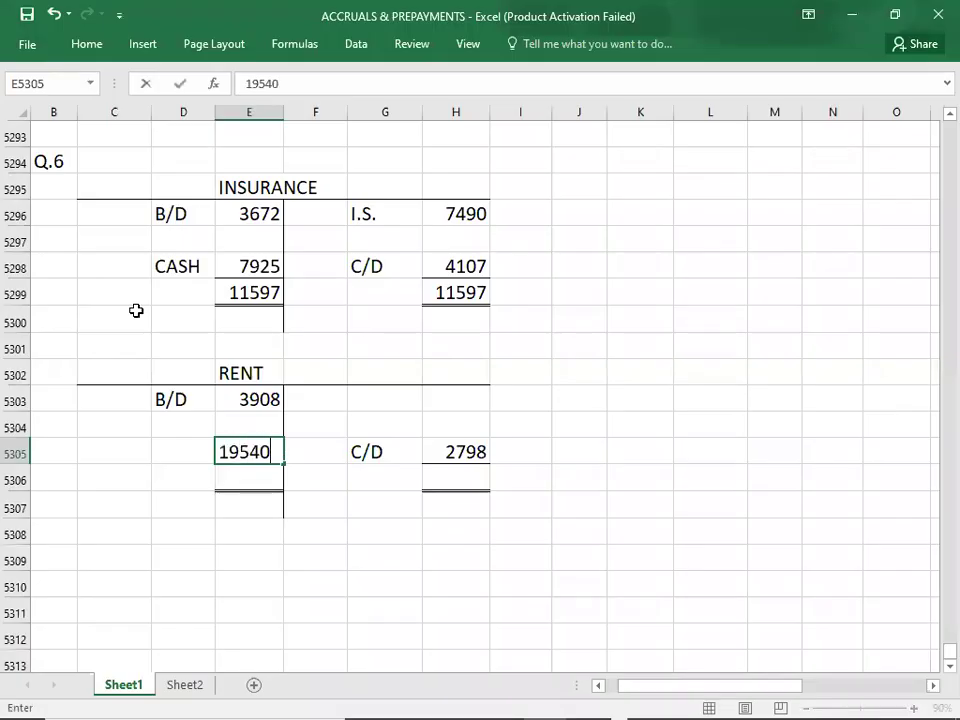
key("Left")
type("CASH")
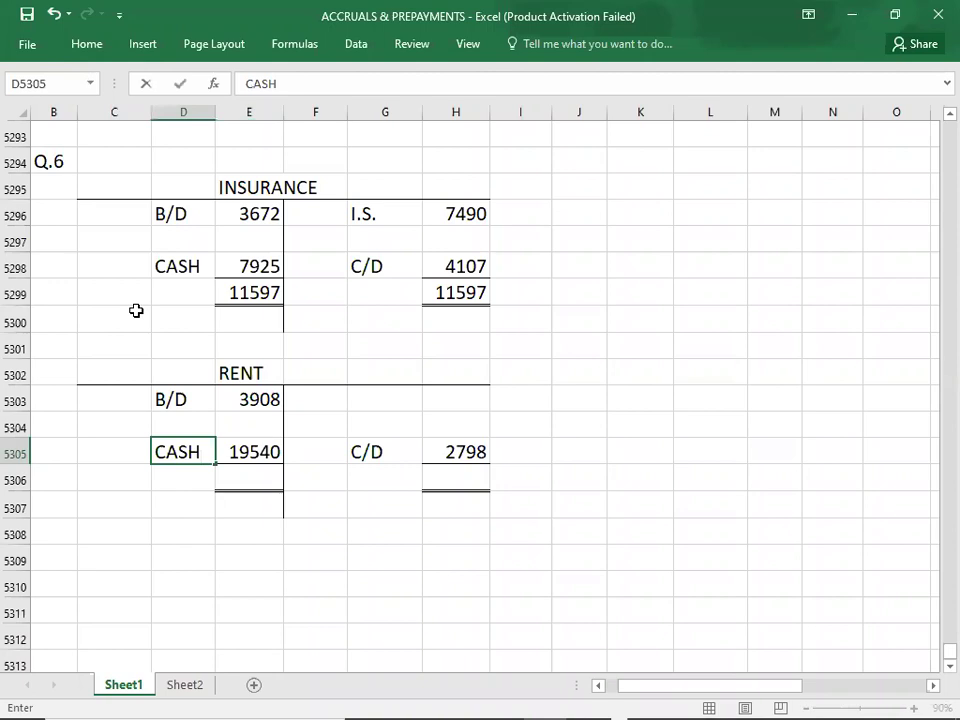
- Sum the RENT account's debit entries and enter the total 23448 on both sides in row 5306
key("Right")
key("Up")
key("Up")
key("shift+Down")
key("shift+Down")
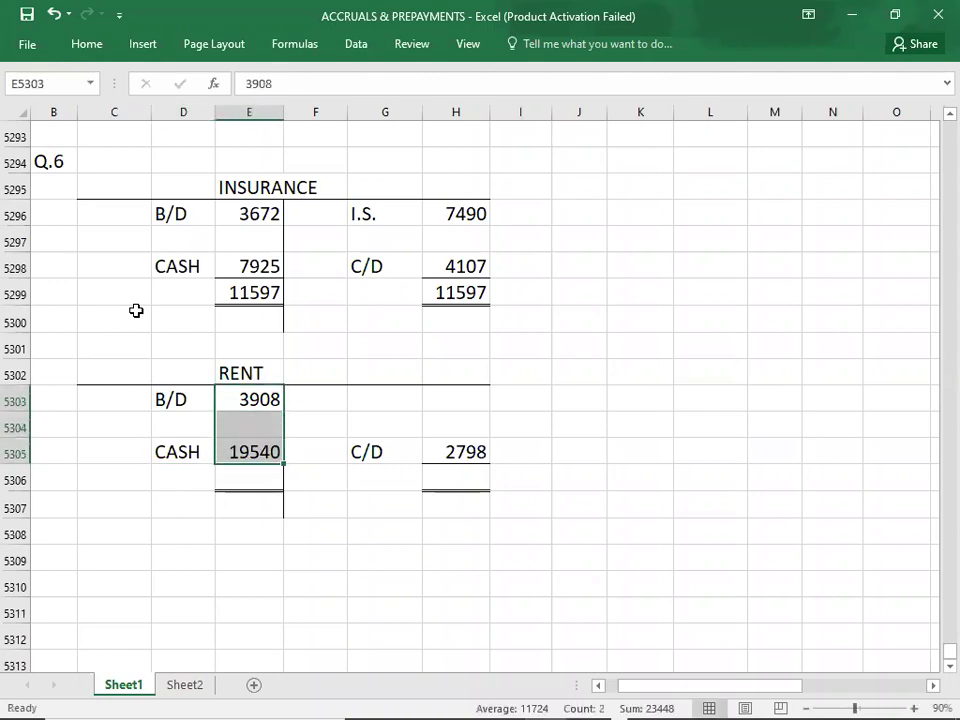
key("Down")
key("Down")
key("Down")
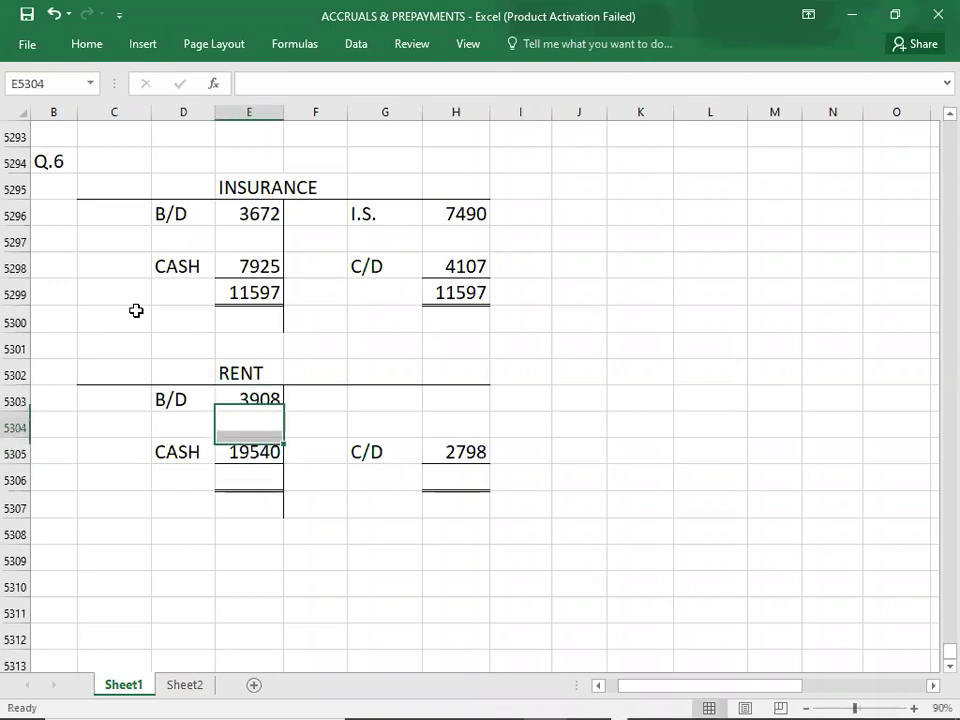
type("23448")
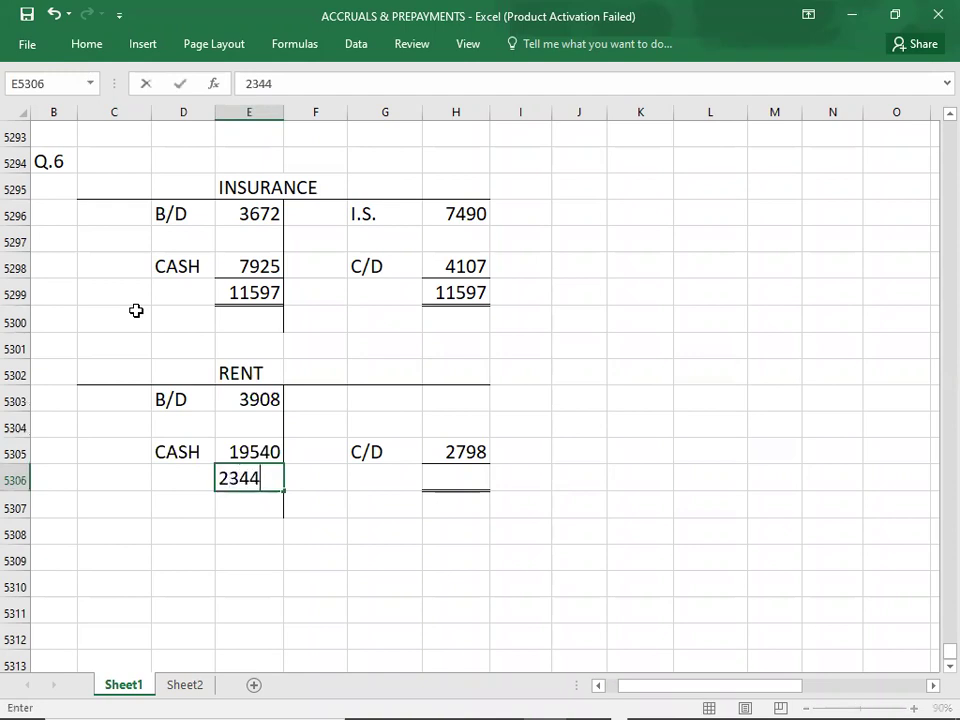
key("Right")
key("Right")
key("Right")
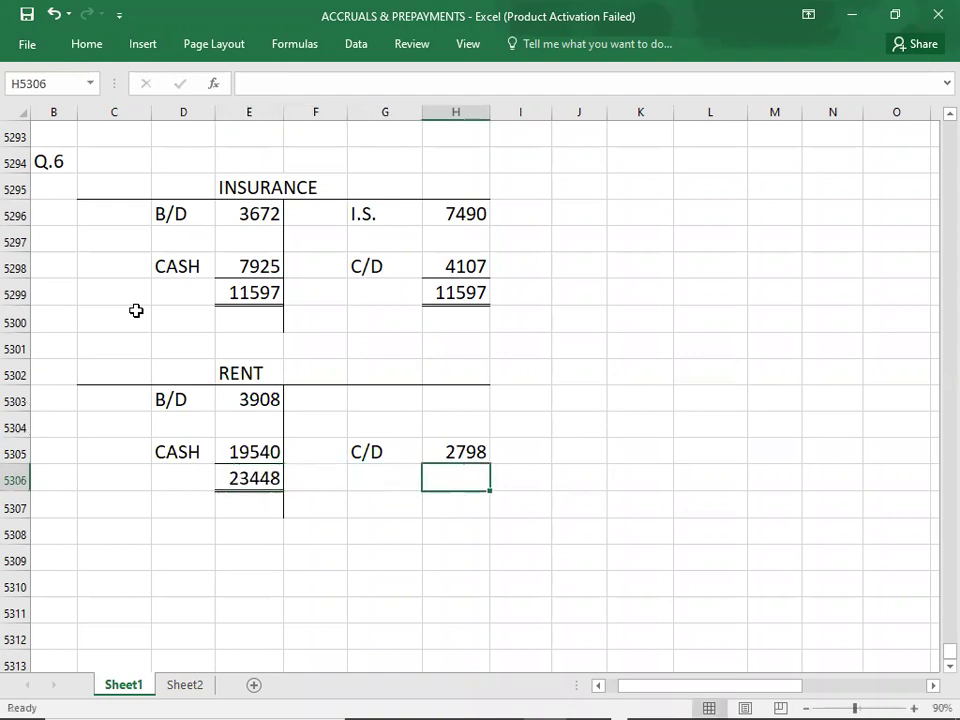
type("23448")
- Enter the balancing income statement transfer as I.S. 20650 in row 5303, on the RENT account's credit side
key("Up")
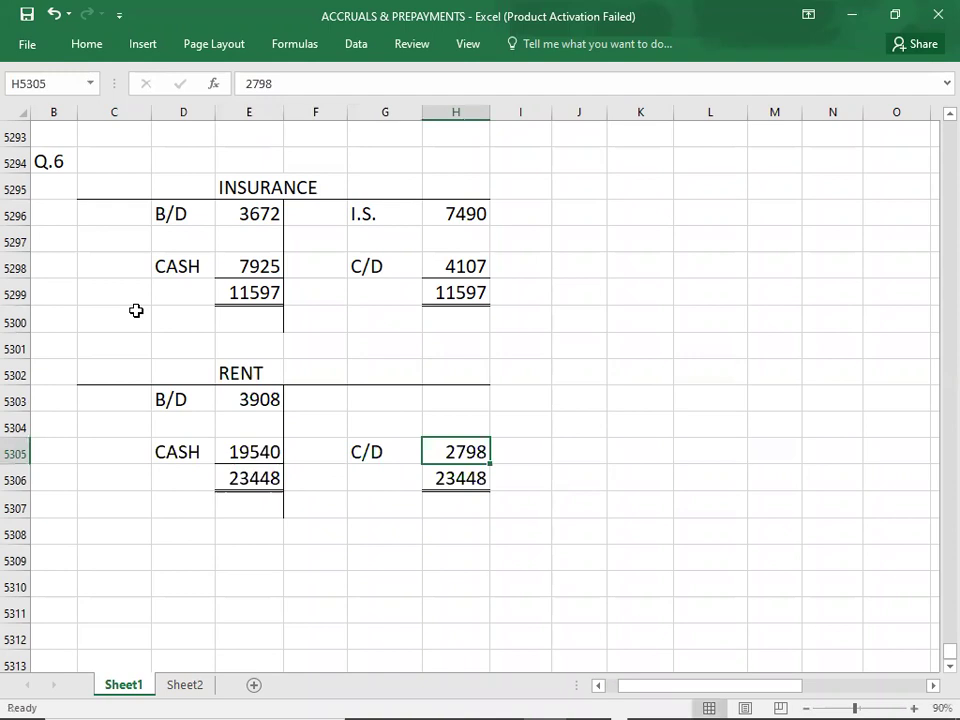
key("Up")
key("Up")
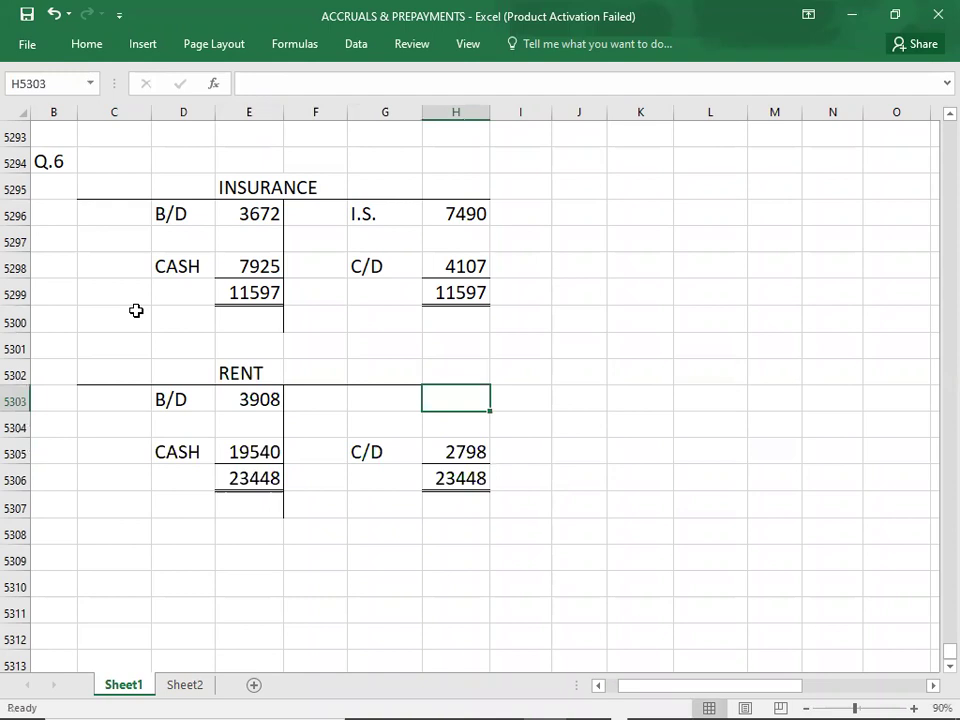
type("20654")
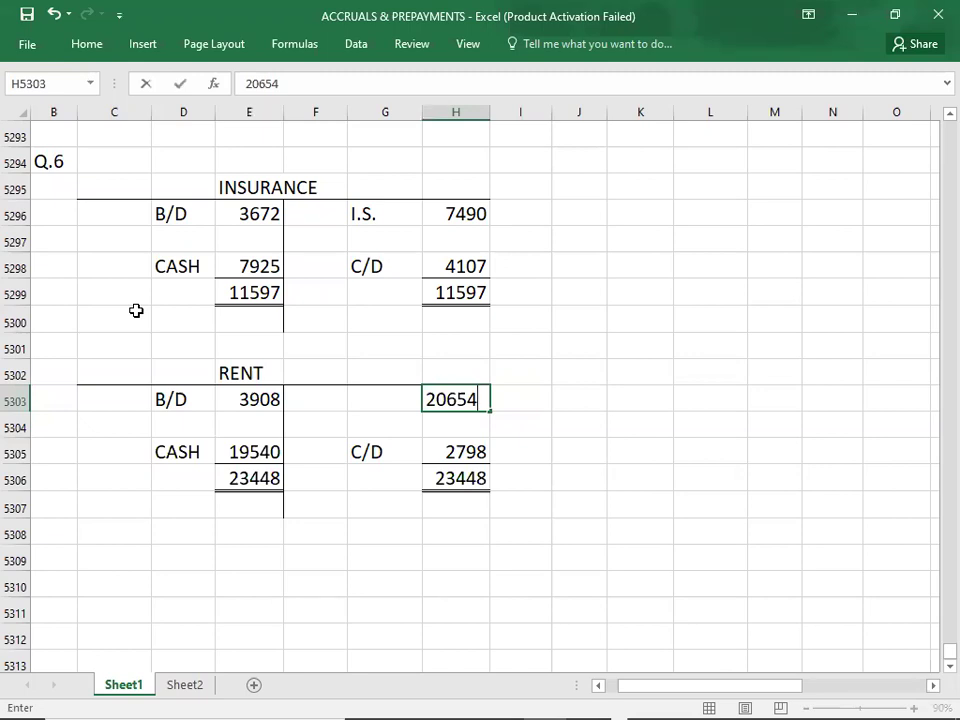
key("Left")
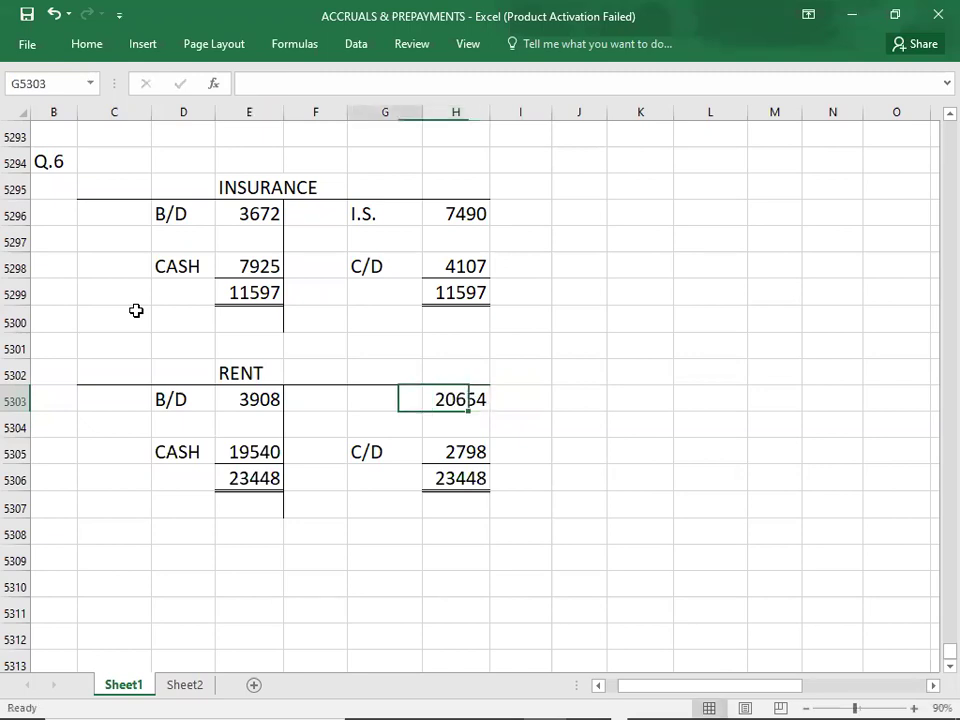
type("I.S.")
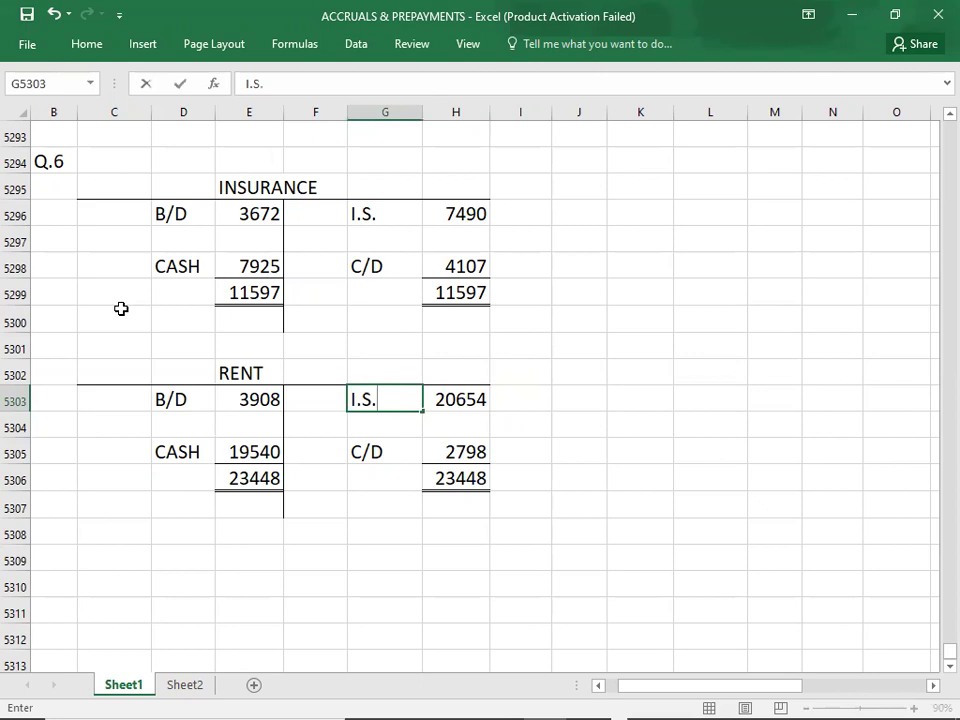
key("Right")
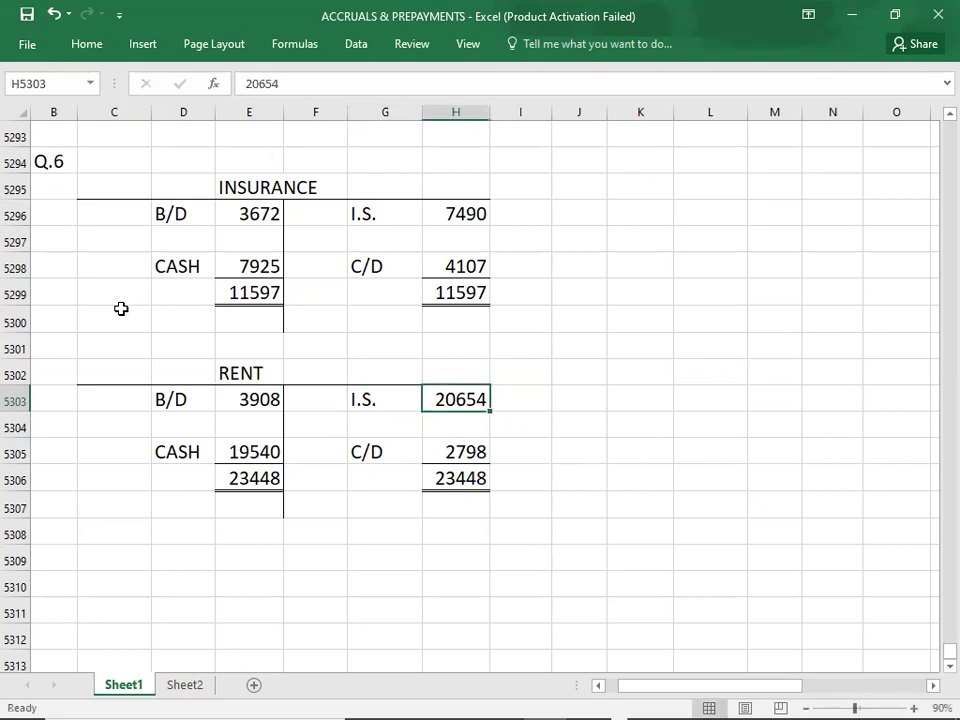
key("Delete")
type("20650")
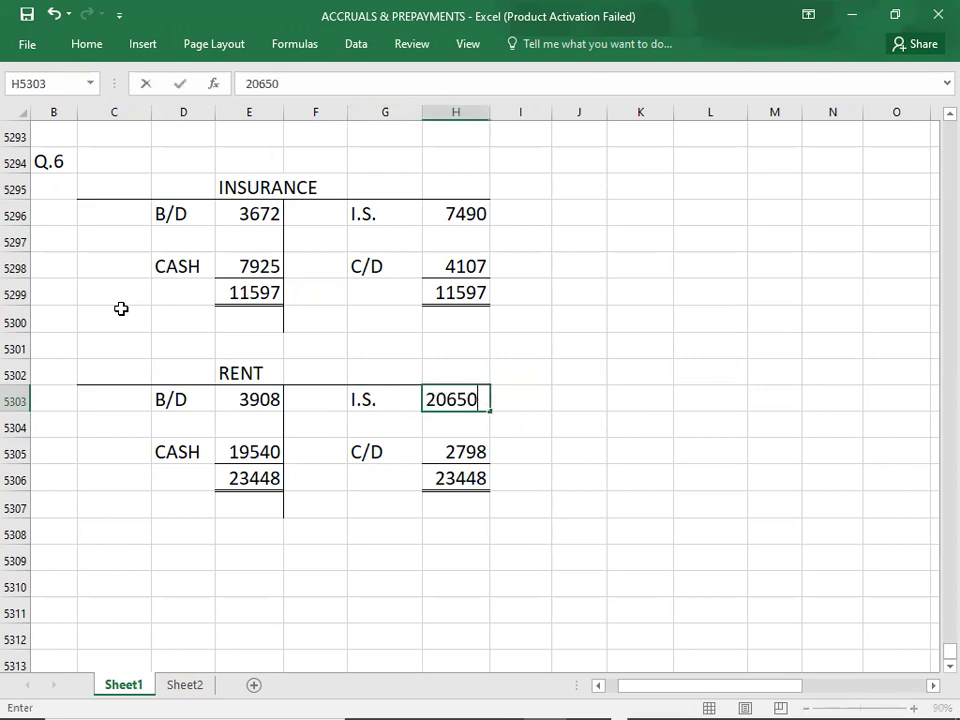
key("Left")
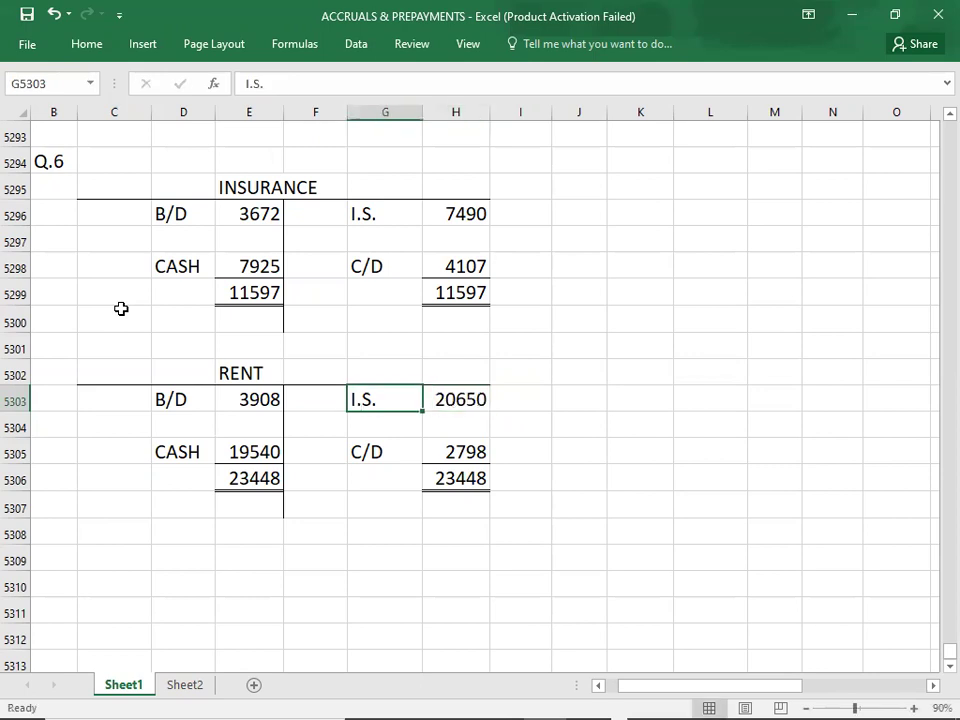
- Label the next question Q.7 in B5309, below the RENT account, and bring the blank rows beneath it into view
key("Down")
key("Down")
key("Down")
key("Down")
key("Down")
key("Down")
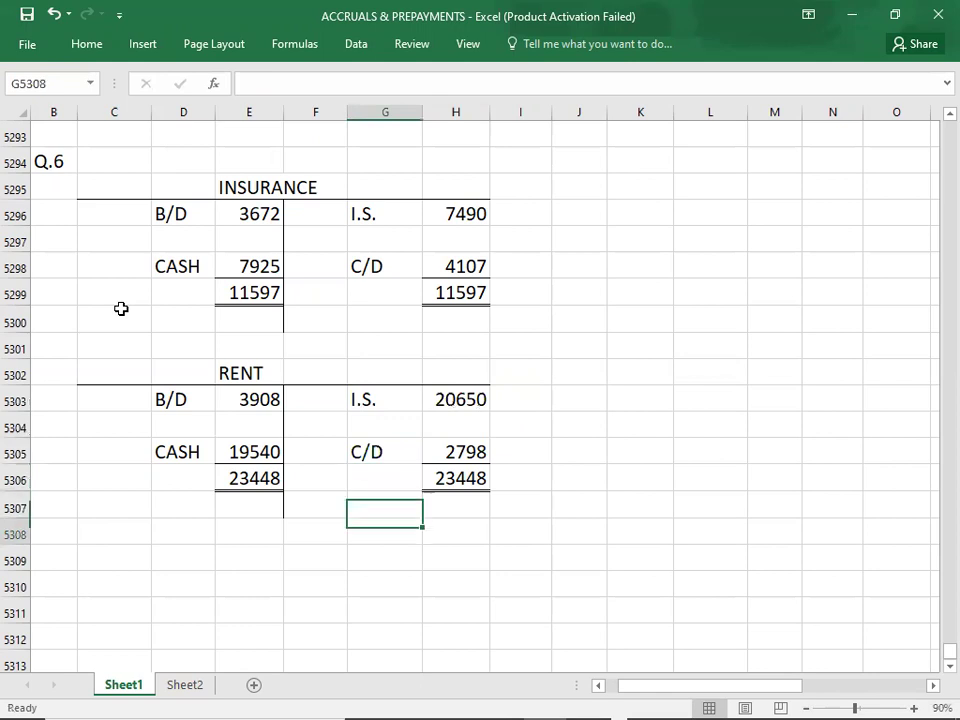
key("Left")
key("Left")
key("Left")
key("Left")
key("Left")
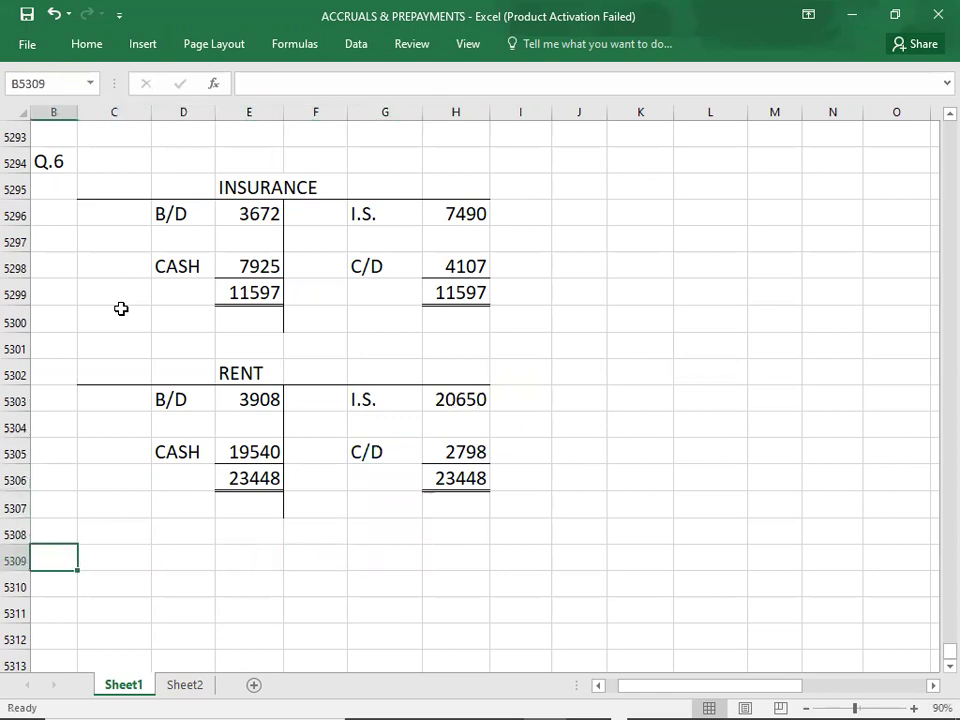
left_click(442, 453)
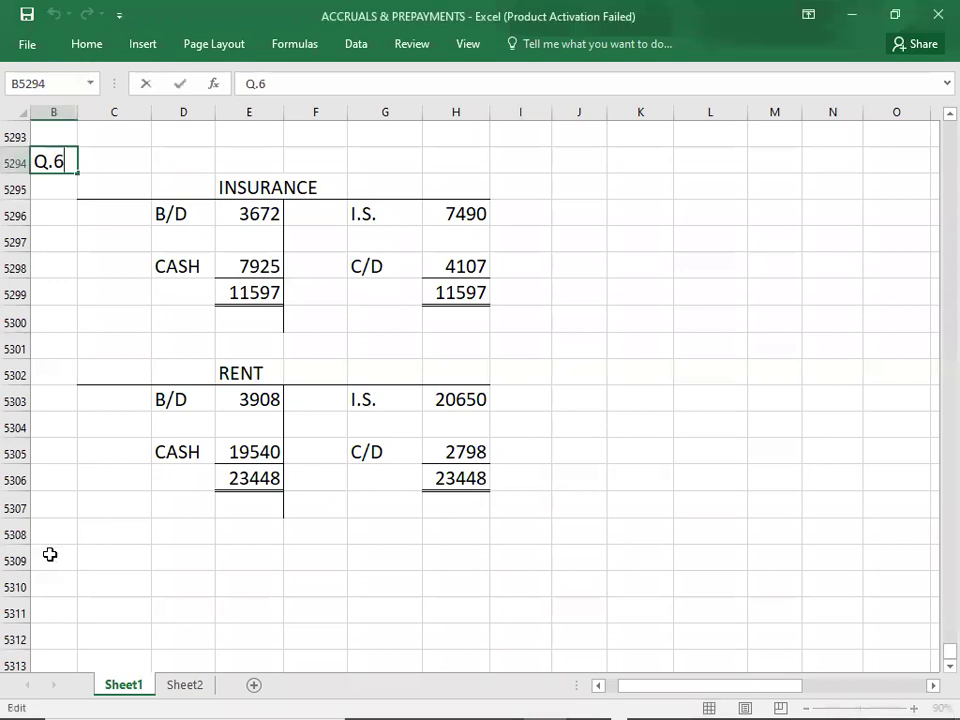
left_click(50, 554)
type("Q.7")
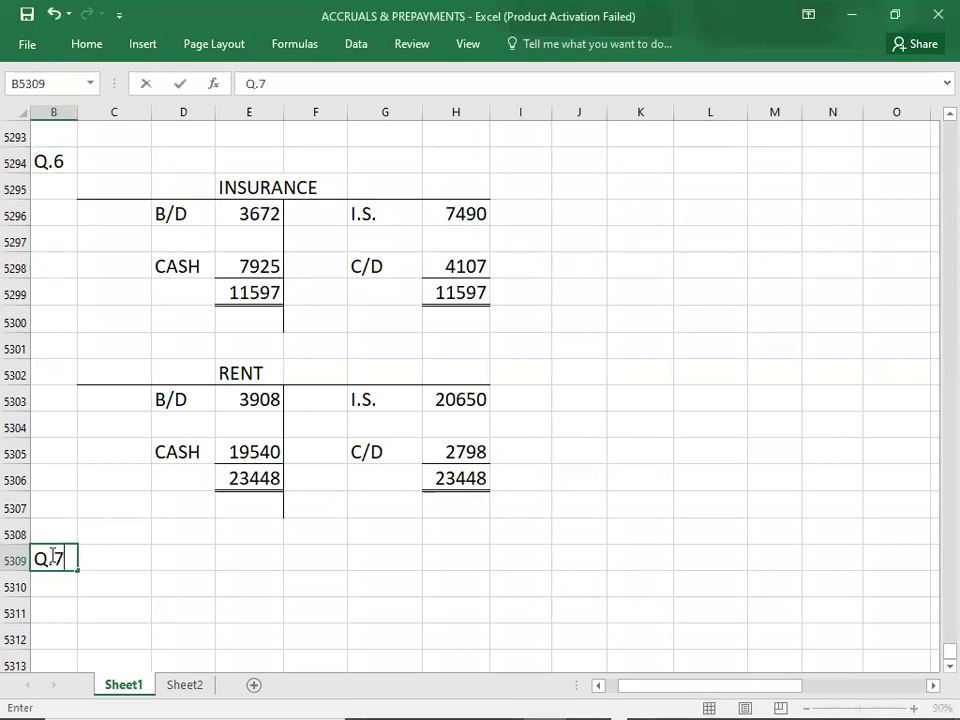
key("Return")
key("Return")
key("Return")
key("Return")
key("Return")
key("Return")
key("Return")
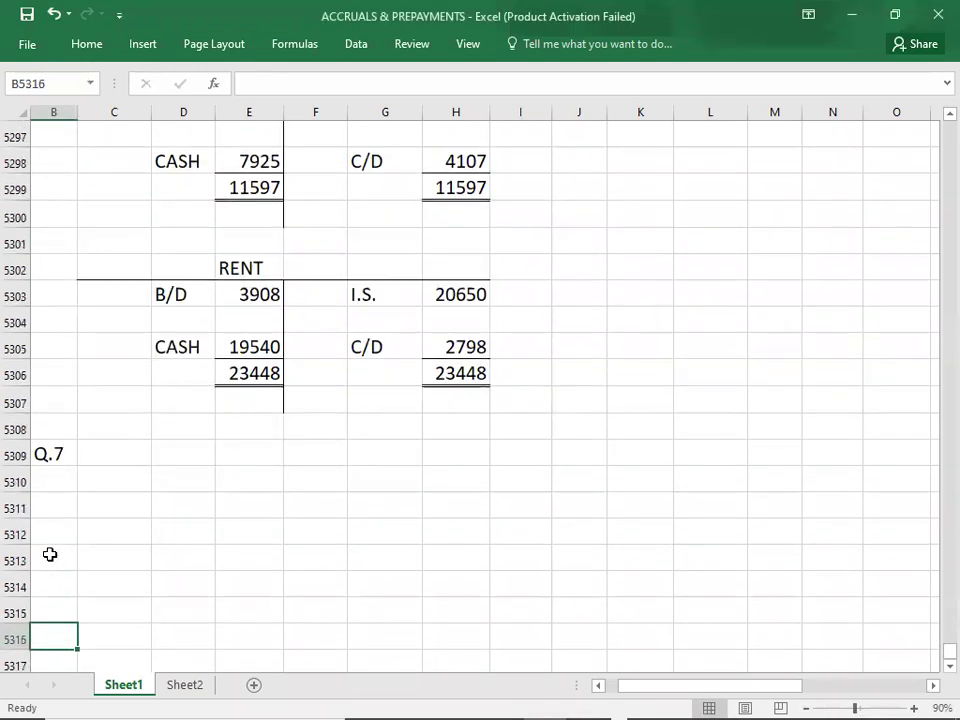
key("Return")
key("Return")
key("Return")
key("Return")
key("Return")
key("Return")
key("Return")
key("Return")
key("Return")
key("Return")
key("Return")
key("Return")
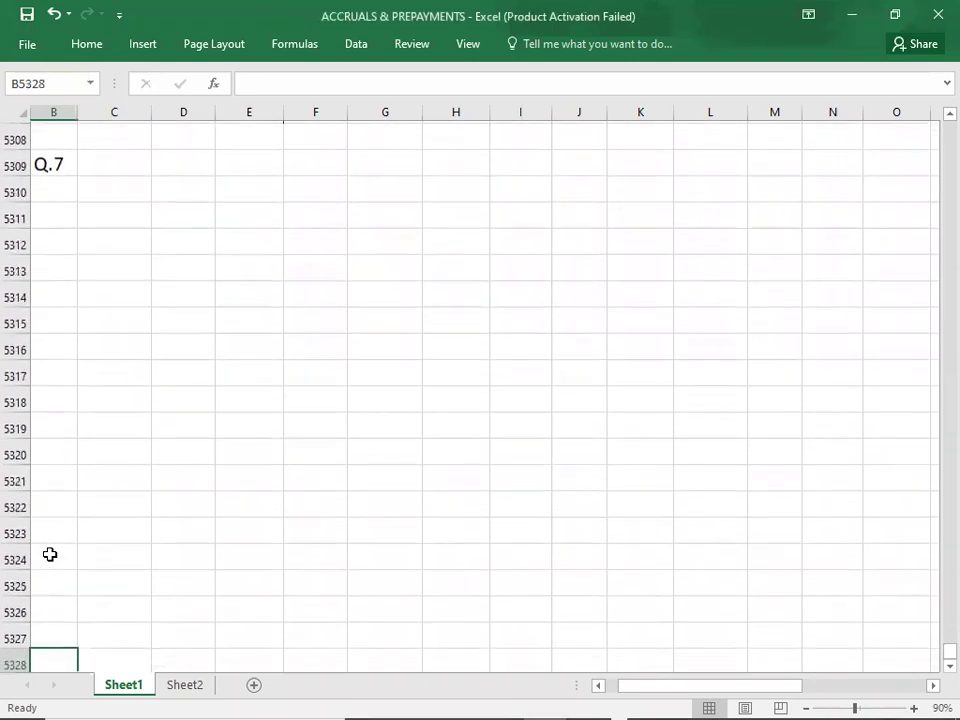
- Read Q.7 in the PDF, examining the insurance payment dates, the periods covered and the amounts
key("alt+Tab")
key("alt+Tab")
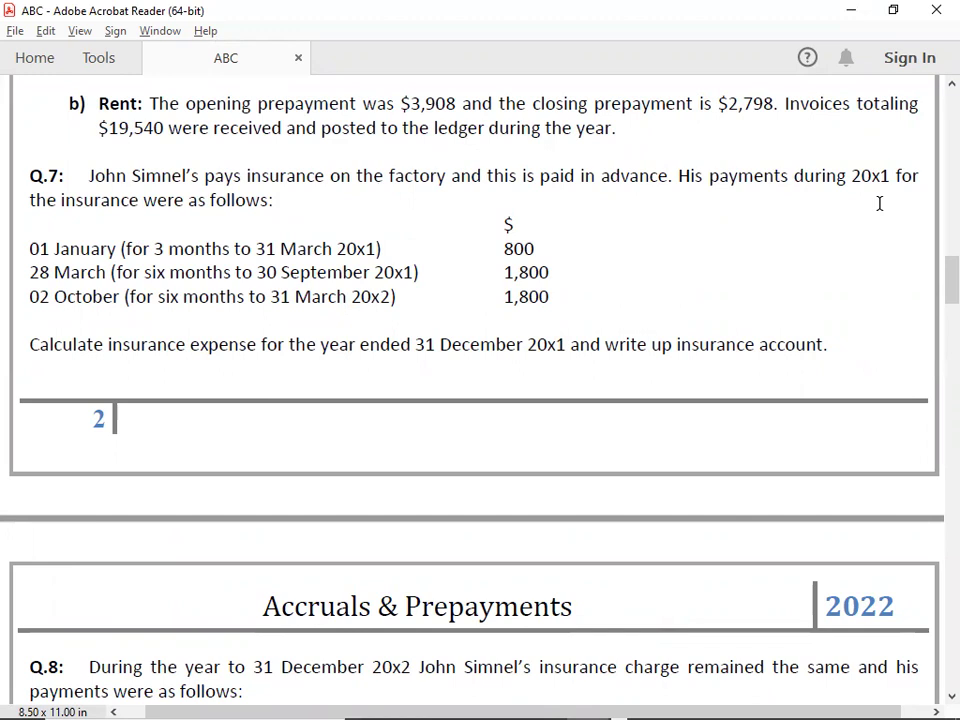
left_click_drag(852, 177, 303, 220)
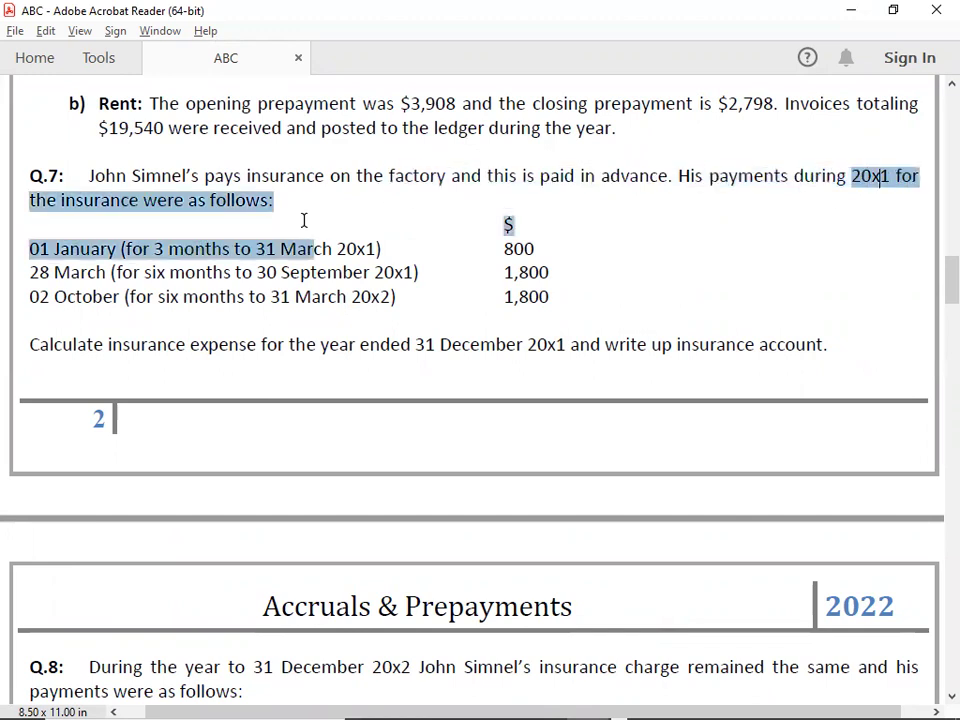
left_click(708, 291)
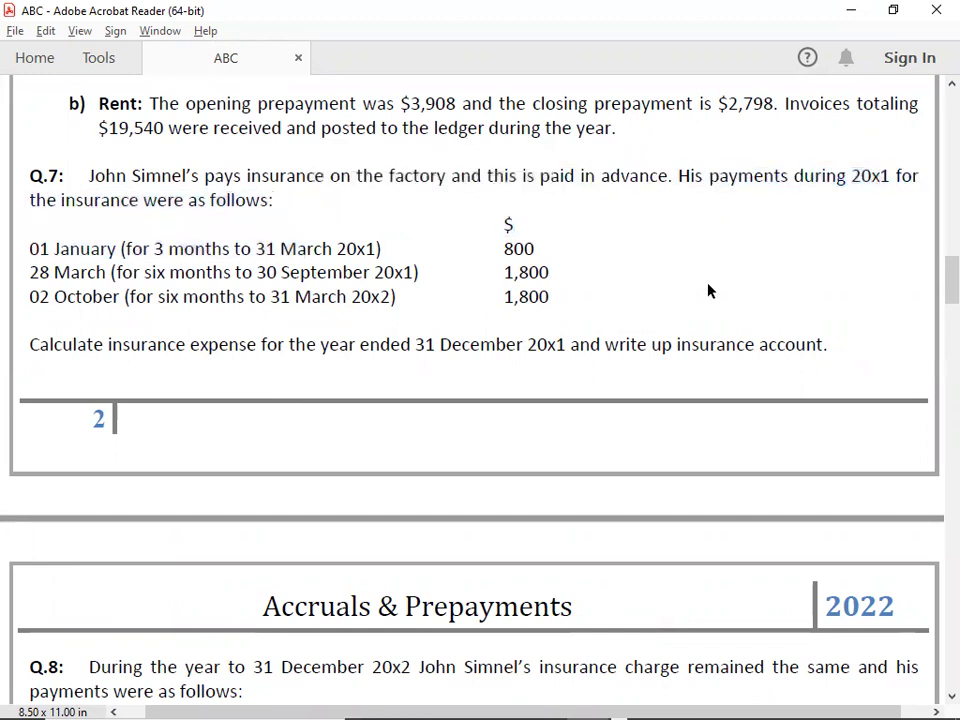
key("ctrl+h")
key("ctrl+h")
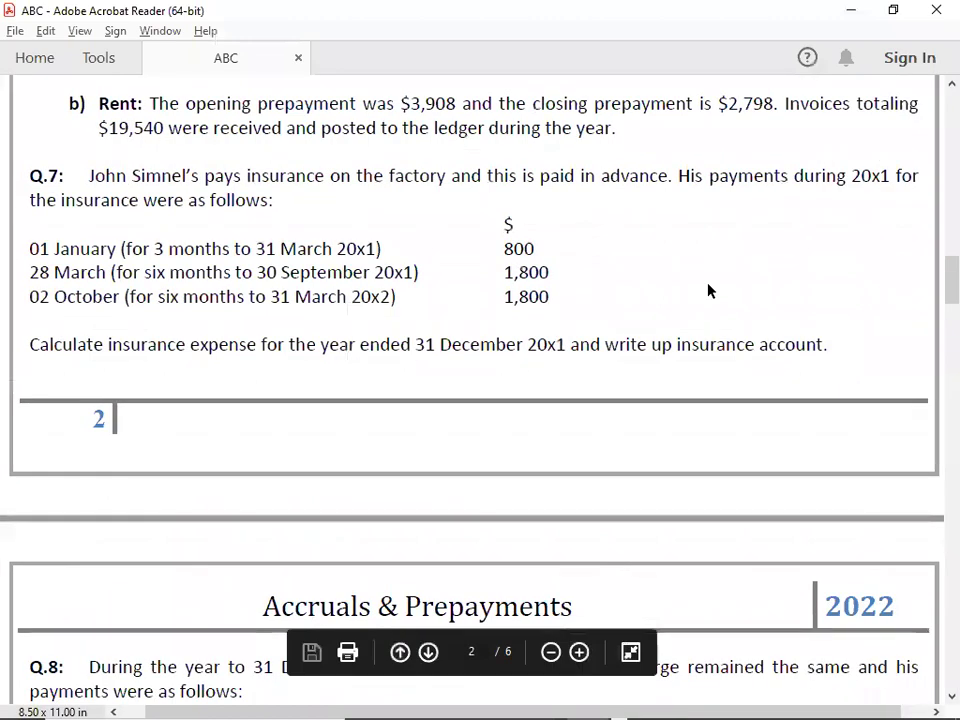
- Switch to the Excel workbook and look back through the Q.6, Q.5 and Q.4 ledger accounts for a reusable layout
key("alt+Tab")
key("Up")
key("Up")
key("Up")
key("Up")
key("Up")
key("Up")
key("Up")
key("Up")
key("Up")
key("Up")
key("Up")
key("Up")
key("Up")
key("Up")
key("Up")
key("Up")
key("Up")
key("Up")
key("Up")
key("Up")
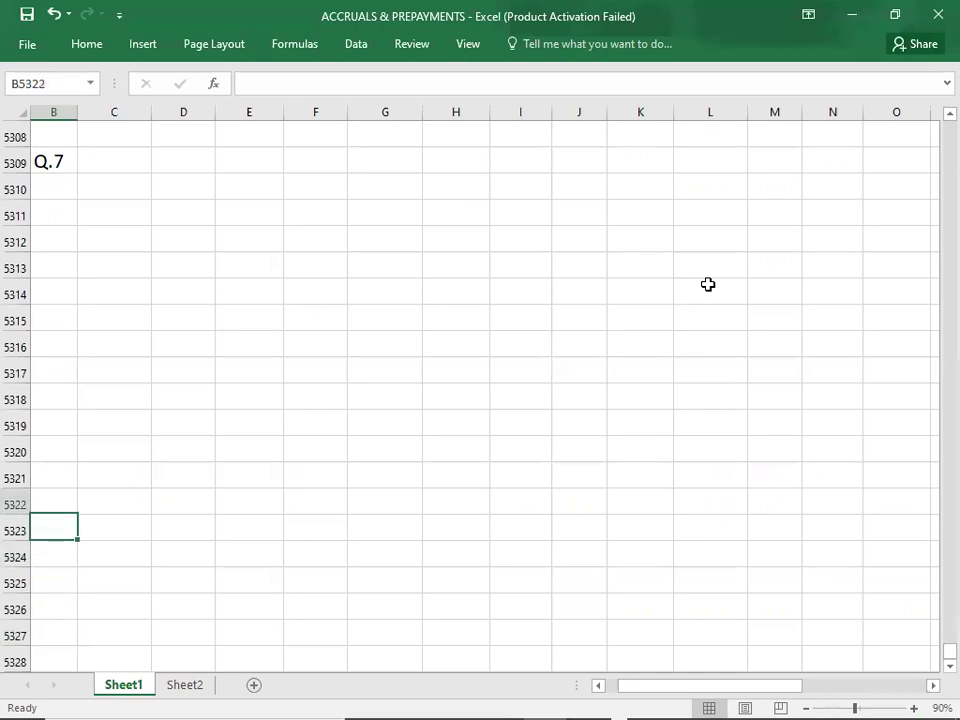
key("Up")
key("Up")
key("Up")
key("Up")
key("Up")
key("Up")
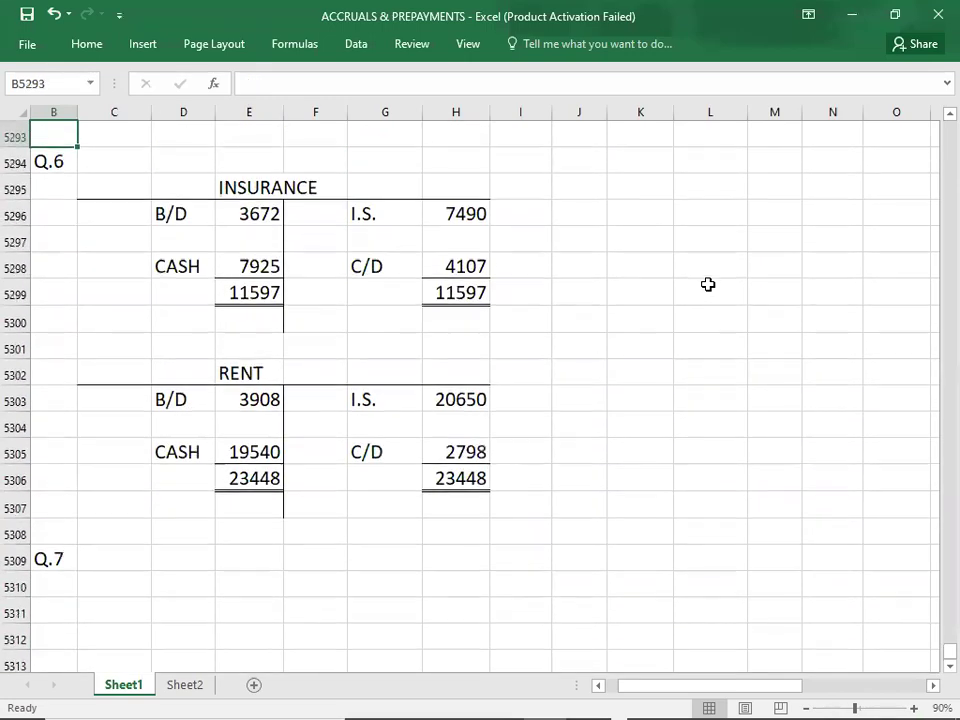
key("Up")
key("Up")
key("Up")
key("Up")
key("Up")
key("Up")
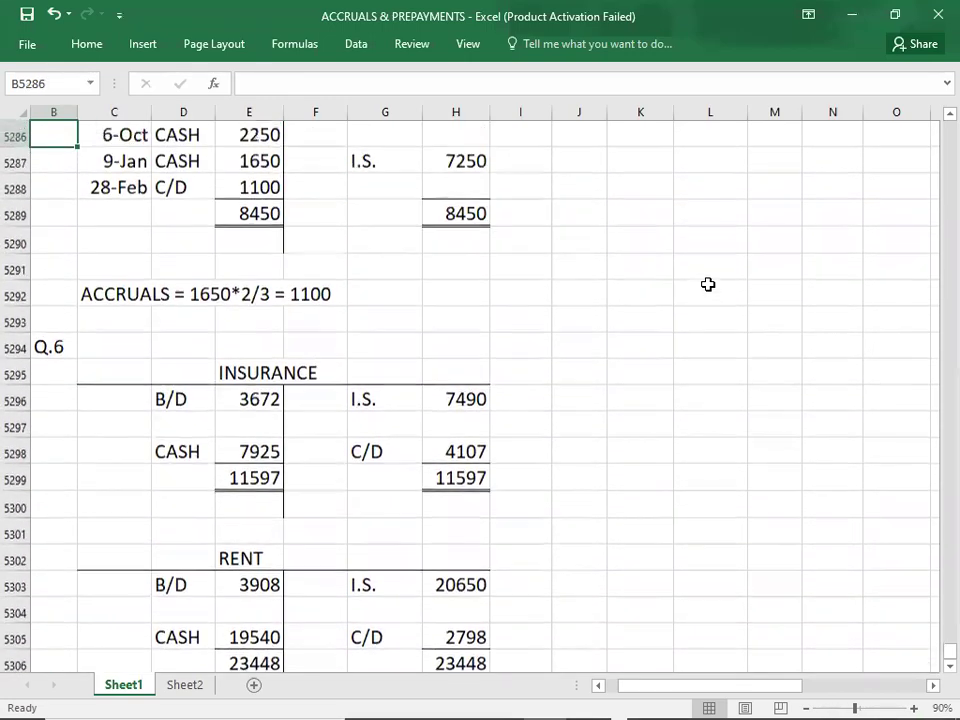
key("Right")
key("Up")
key("Up")
key("Up")
key("Up")
key("Up")
key("Up")
key("Up")
key("Up")
key("Up")
key("Up")
key("Up")
key("Up")
key("Up")
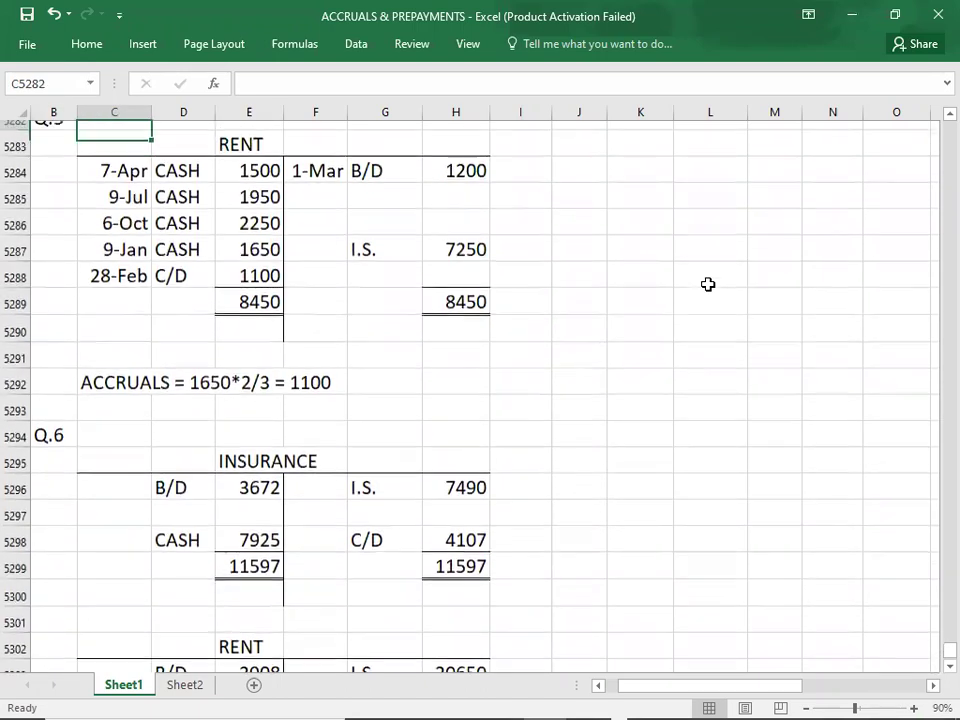
scroll(707, 284, "up", 1)
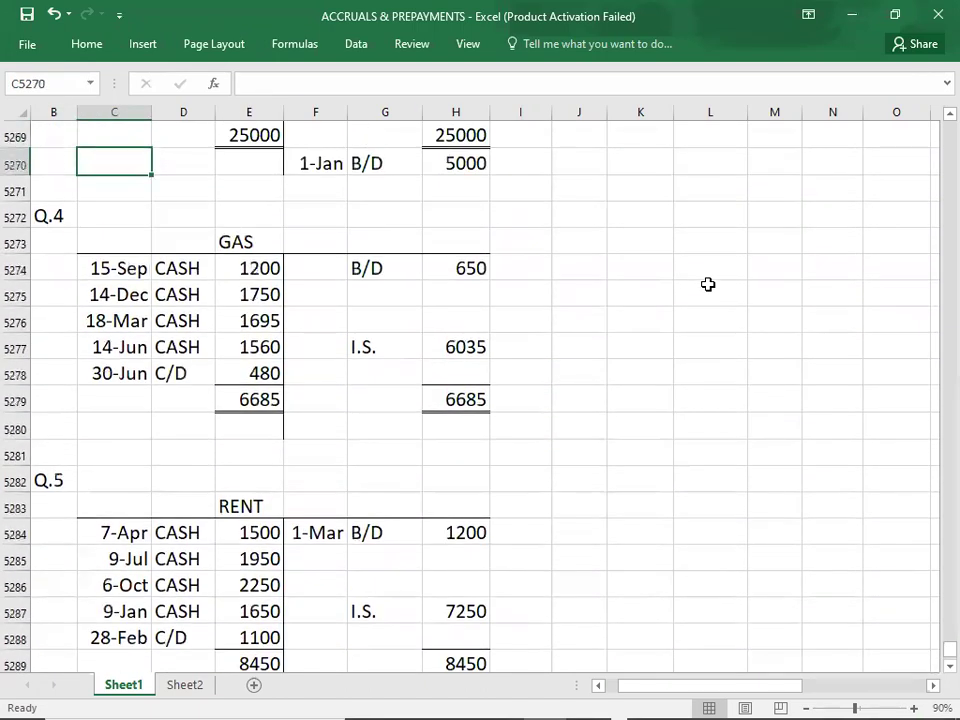
- Copy the Q.6 INSURANCE account, C5295:H5300, to C5310 below the Q.7 label
key("Down")
key("Down")
key("Down")
key("Down")
key("Down")
key("Down")
key("Down")
key("Down")
key("Down")
key("Down")
key("Down")
key("Down")
key("Down")
key("Down")
key("Down")
key("Down")
key("Down")
key("Down")
key("Down")
key("Down")
key("Up")
key("Up")
key("Up")
key("Up")
key("Up")
key("Up")
key("Up")
key("Up")
key("Down")
key("shift+Right")
key("shift+Right")
key("shift+Right")
key("shift+Right")
key("shift+Right")
key("shift+Down")
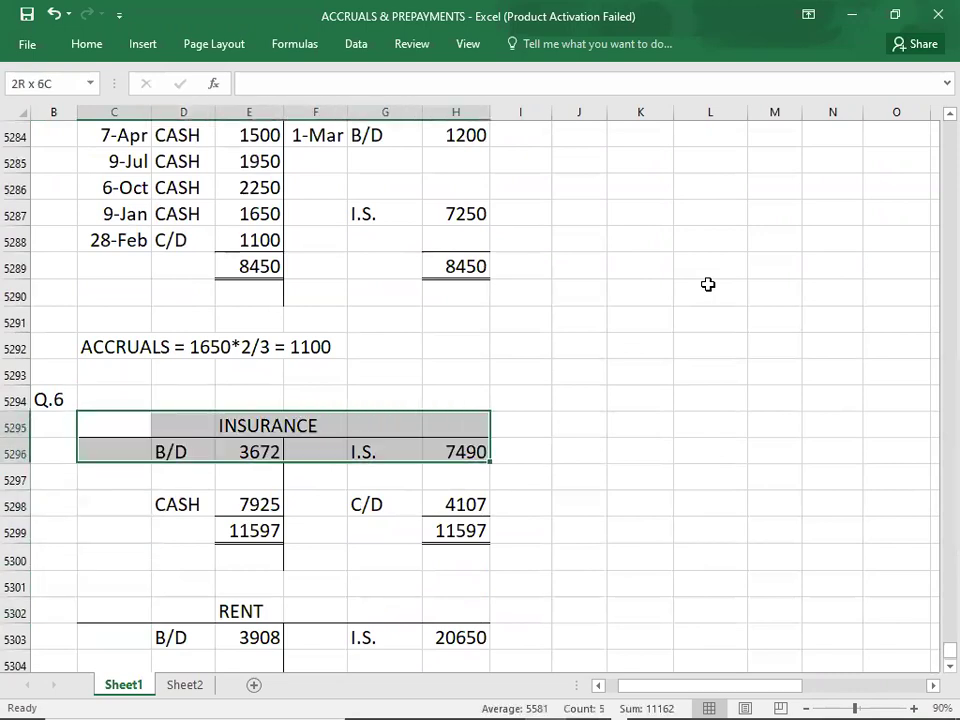
key("shift+Down")
key("shift+Down")
key("shift+Down")
key("shift+Down")
key("ctrl+c")
key("Down")
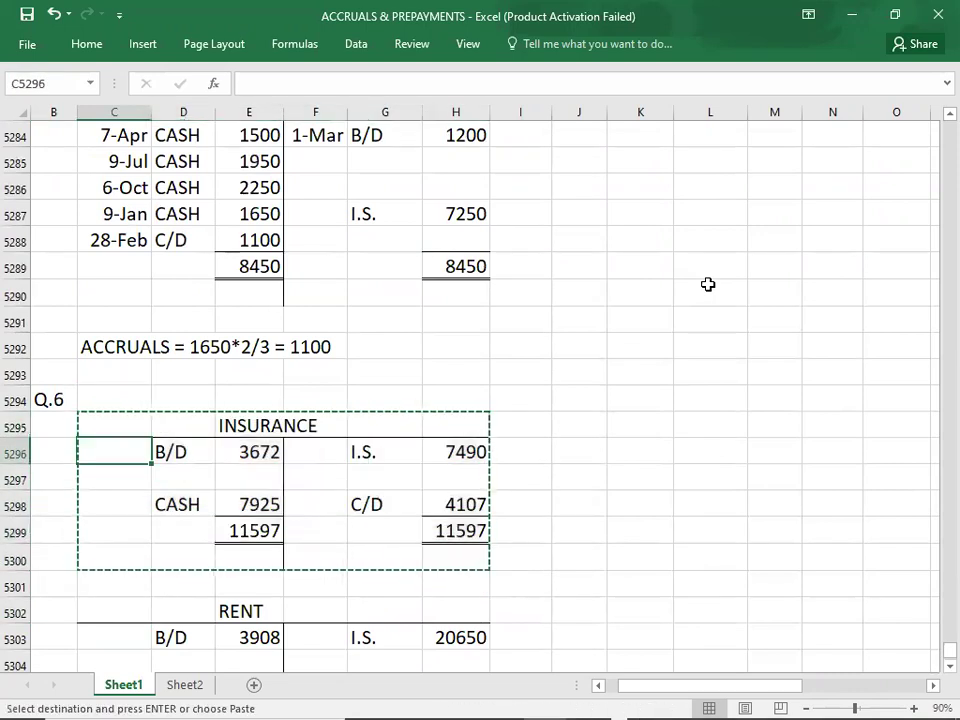
key("Down")
key("Down")
key("Down")
key("Down")
key("Down")
key("Down")
key("Down")
key("Down")
key("Down")
key("Down")
key("Down")
key("Down")
key("Down")
key("Down")
key("Down")
key("Down")
key("Down")
key("Down")
key("Down")
key("Down")
key("Up")
key("Up")
key("Up")
key("Up")
key("Up")
key("Up")
key("Up")
key("Up")
key("Up")
key("Up")
key("Up")
key("Up")
key("Up")
key("Up")
key("Up")
key("Up")
key("Up")
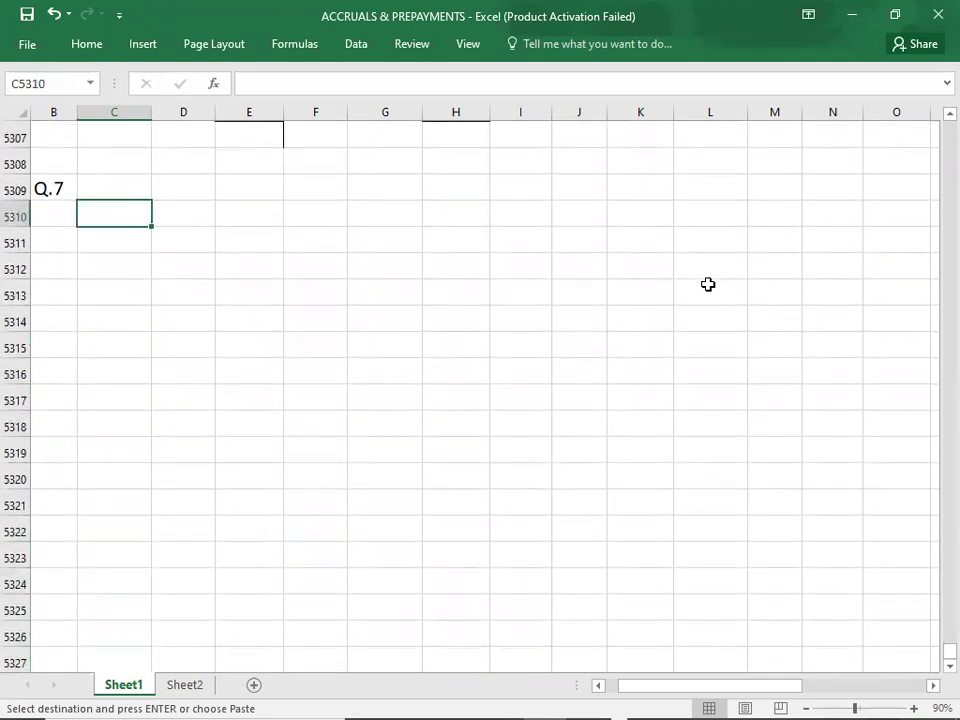
key("ctrl+v")
- Clear the copied entries and totals in rows 5311 to 5314 of the Q.7 account, keeping the INSURANCE heading and borders
key("Down")
key("shift+Right")
key("shift+Right")
key("shift+Right")
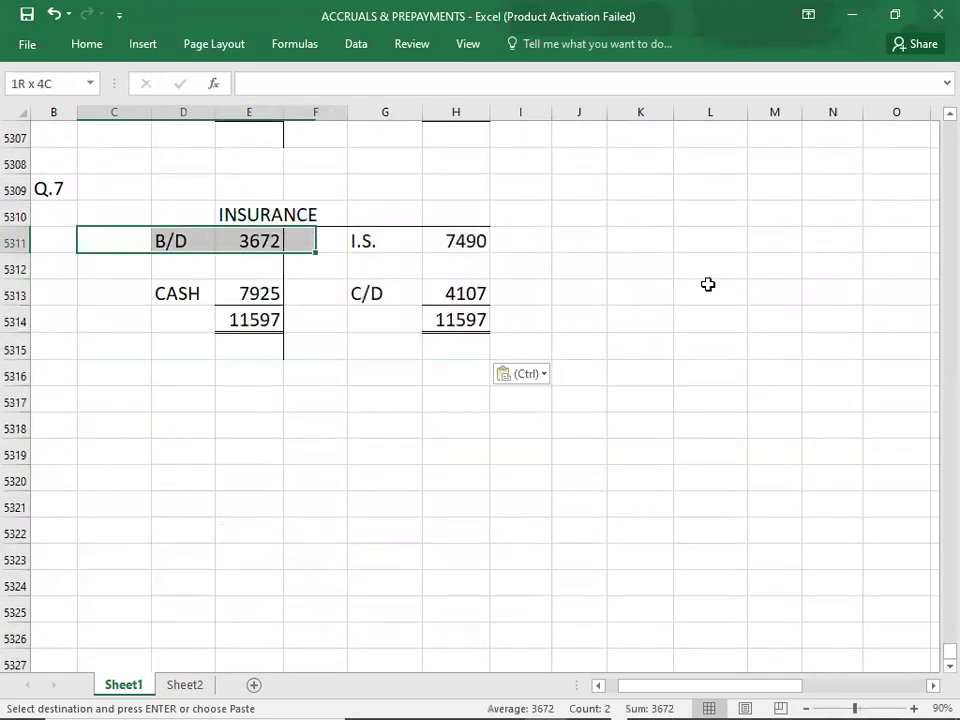
key("shift+Right")
key("shift+Right")
key("shift+Right")
key("shift+Down")
key("shift+Down")
key("shift+Down")
key("shift+Down")
key("Delete")
key("Right")
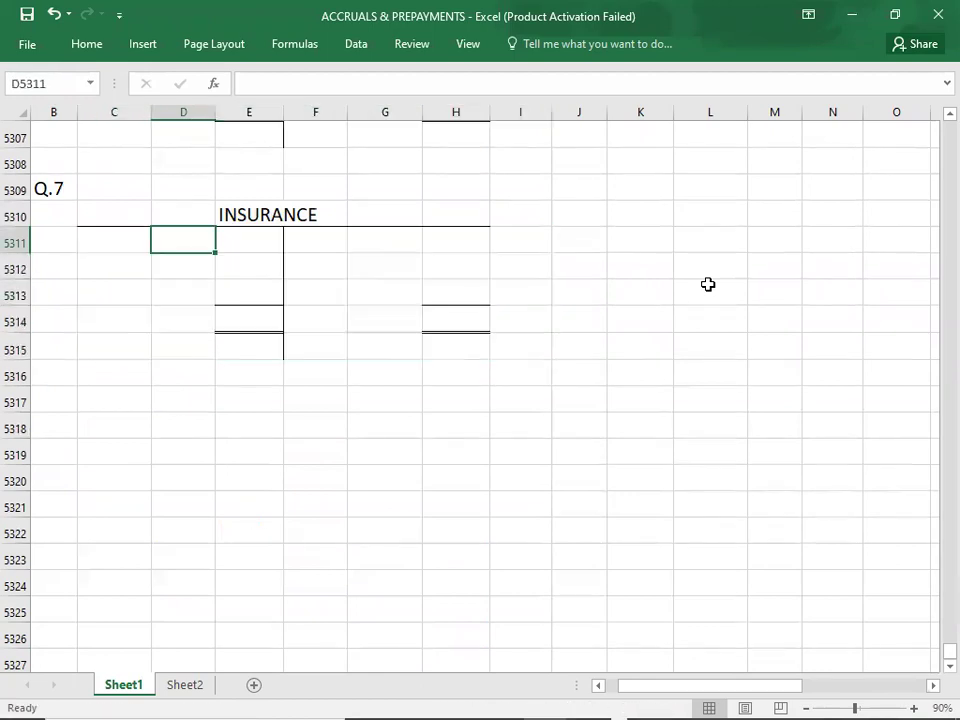
- Check the first insurance payment in the PDF and enter it in row 5311's debit side as 1-Jan, CASH, 800
key("alt+Tab")
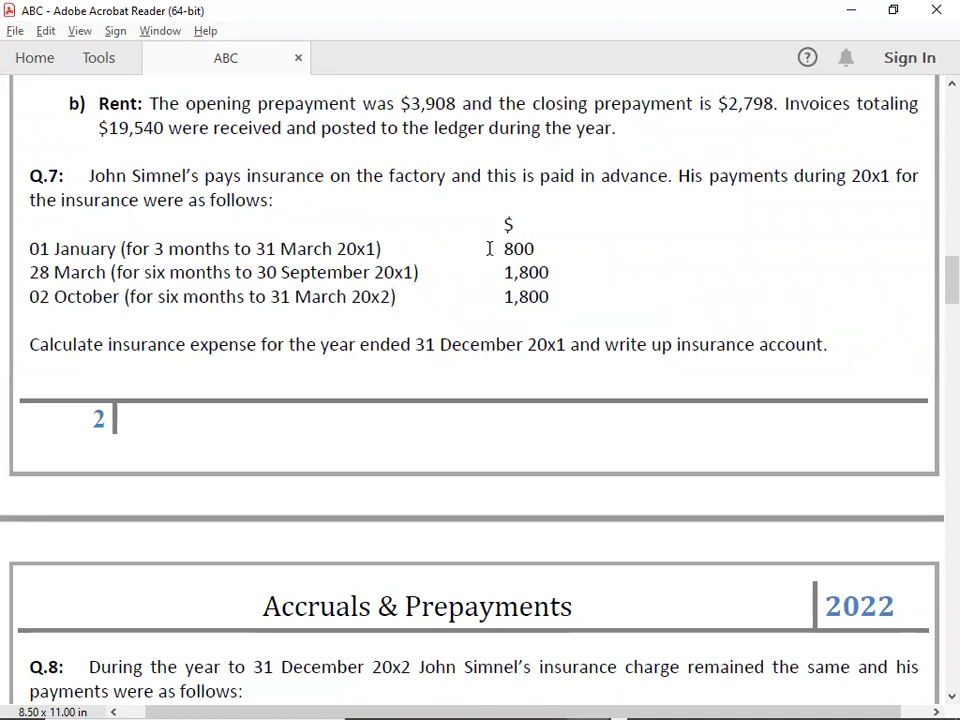
key("alt+Tab")
type("1/1")
key("Tab")
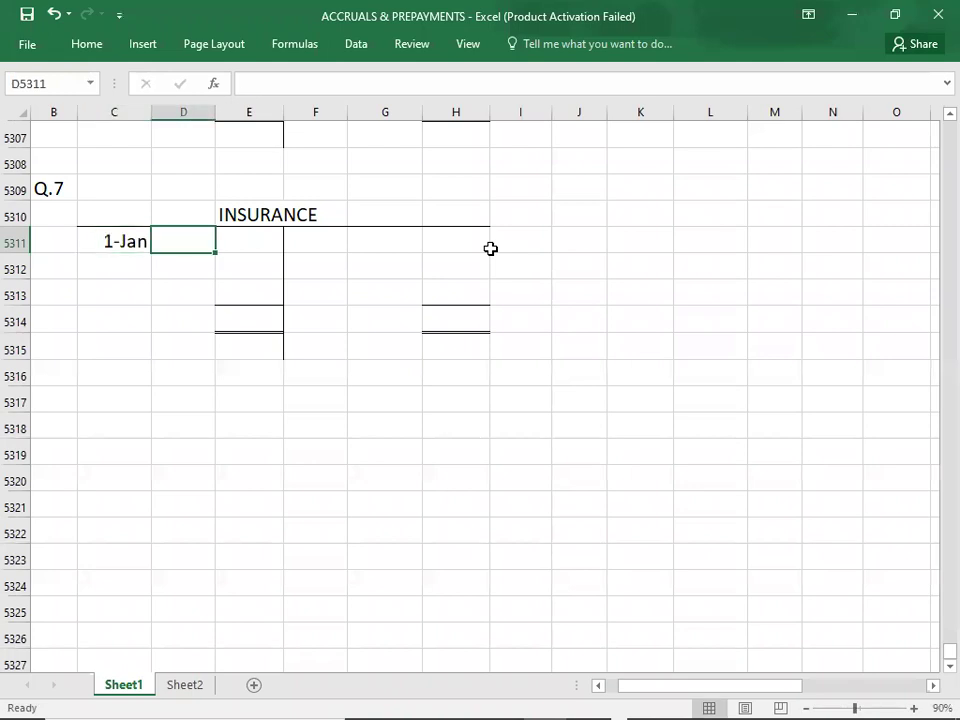
type("CASH")
key("Tab")
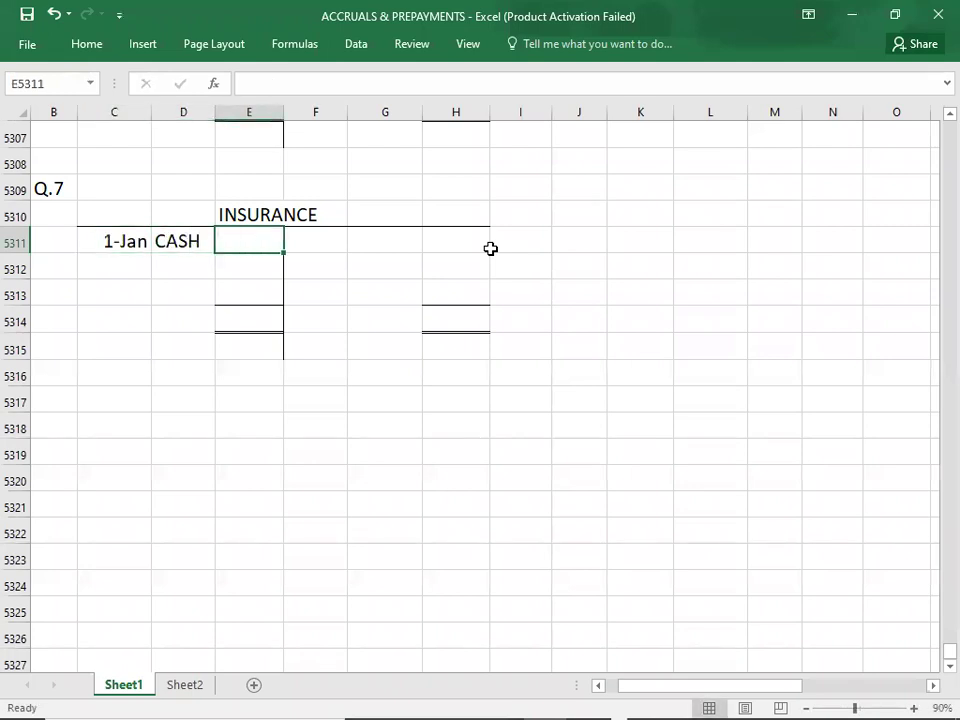
key("alt+Tab")
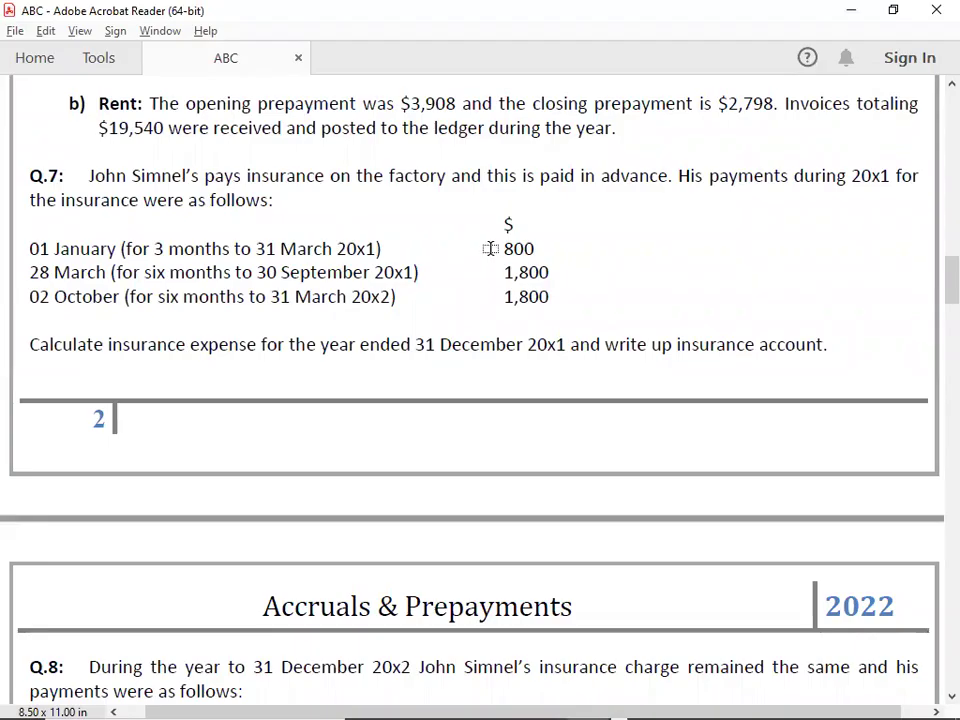
key("alt+Tab")
type("800")
key("Return")
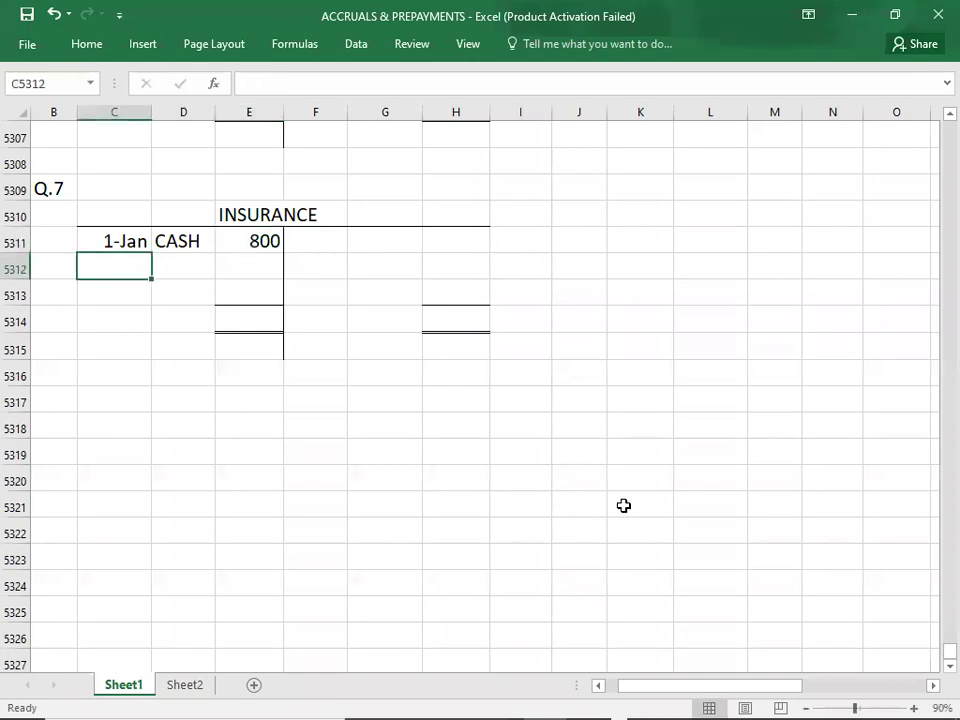
- Check the second insurance payment in the PDF and enter it in row 5312's debit side as 28-Mar, CASH, 1800
key("alt+Tab")
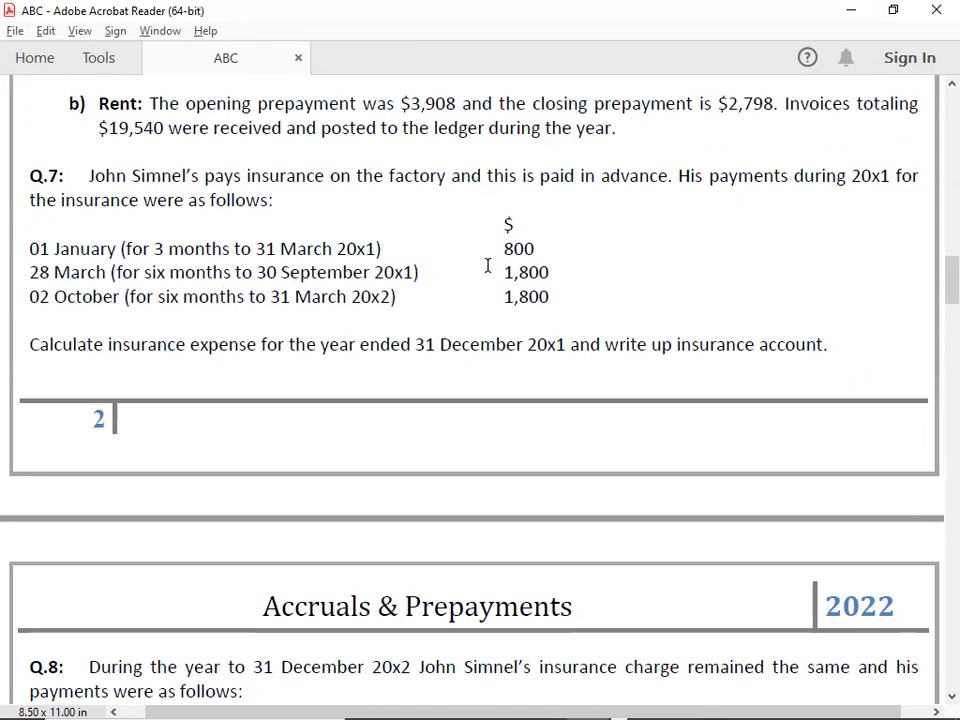
key("alt+Tab")
type("3/2")
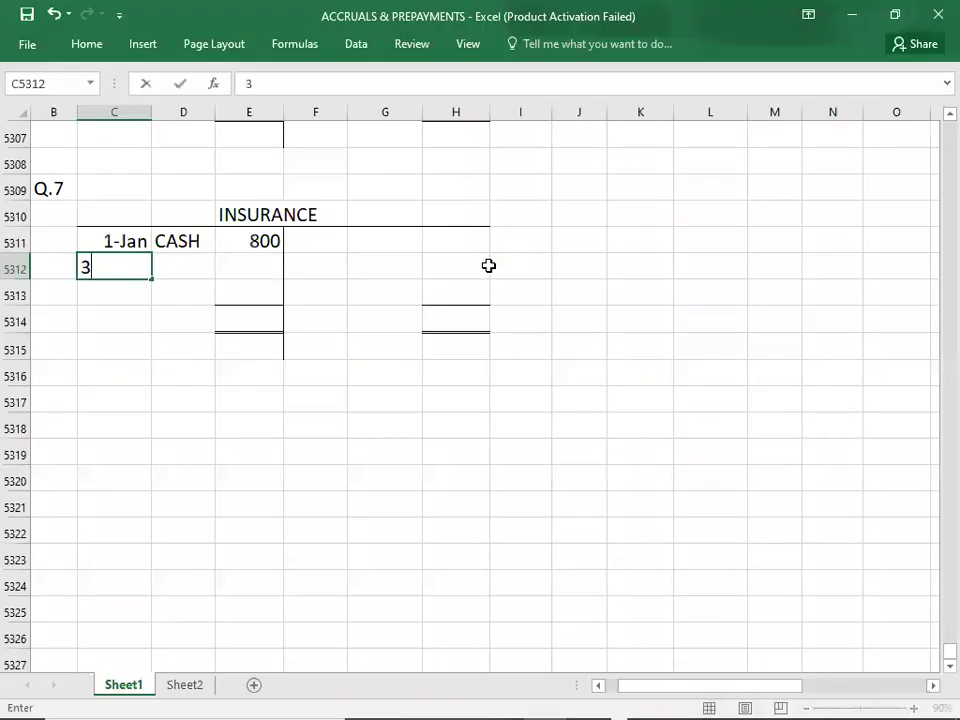
type("CASH")
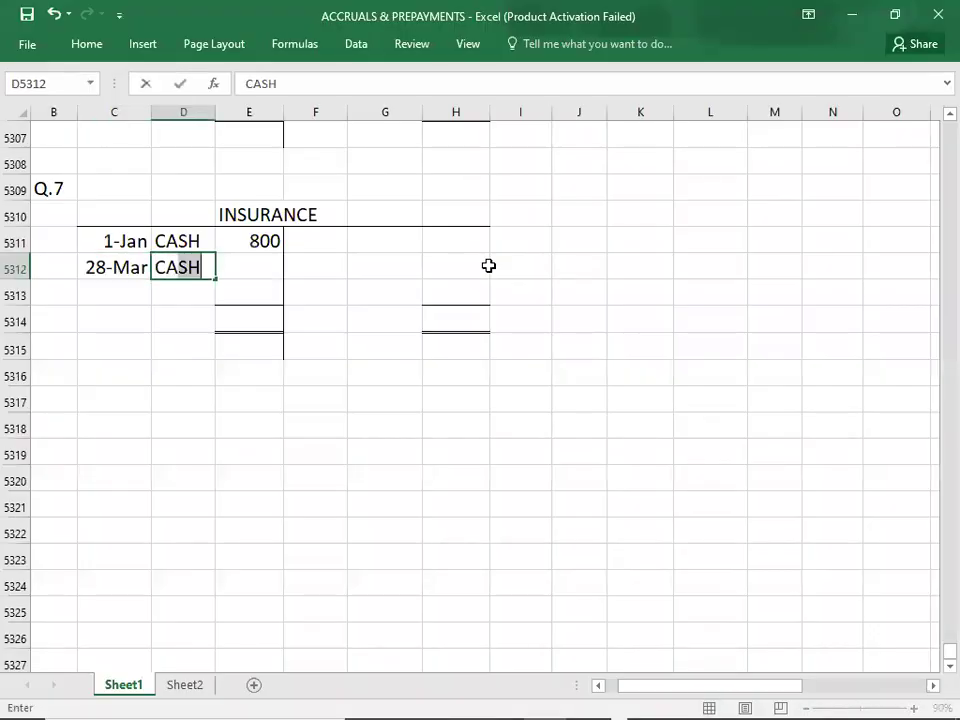
key("Tab")
key("alt+Tab")
key("alt+Tab")
type("18000")
key("BackSpace")
key("Return")
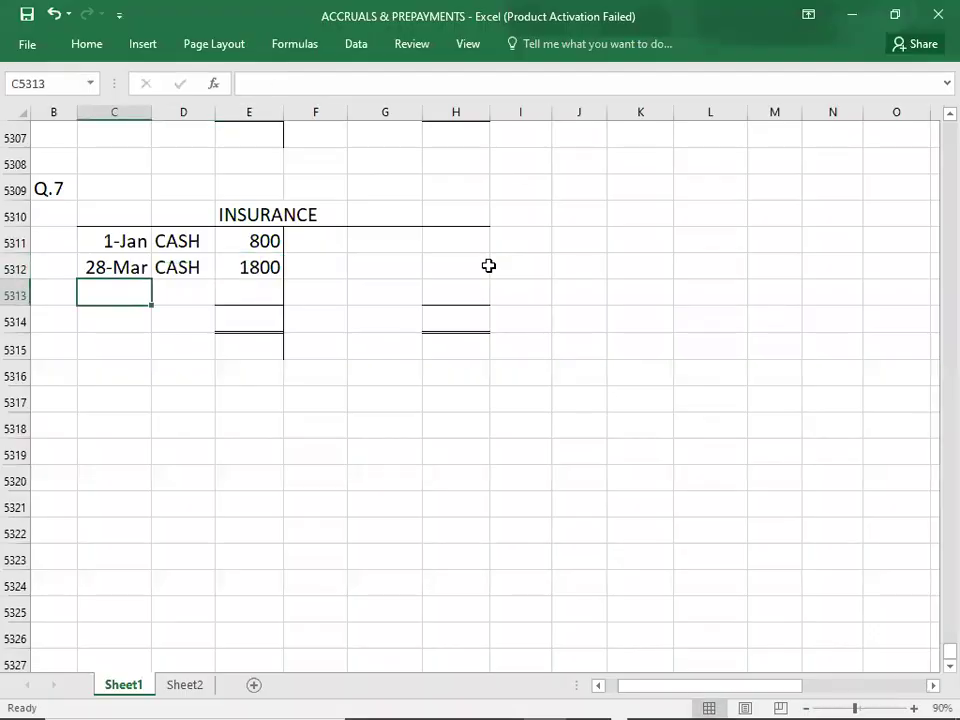
- Check the third insurance payment in the PDF and enter it in row 5313's debit side as 2-Oct, CASH, 1800
key("alt+Tab")
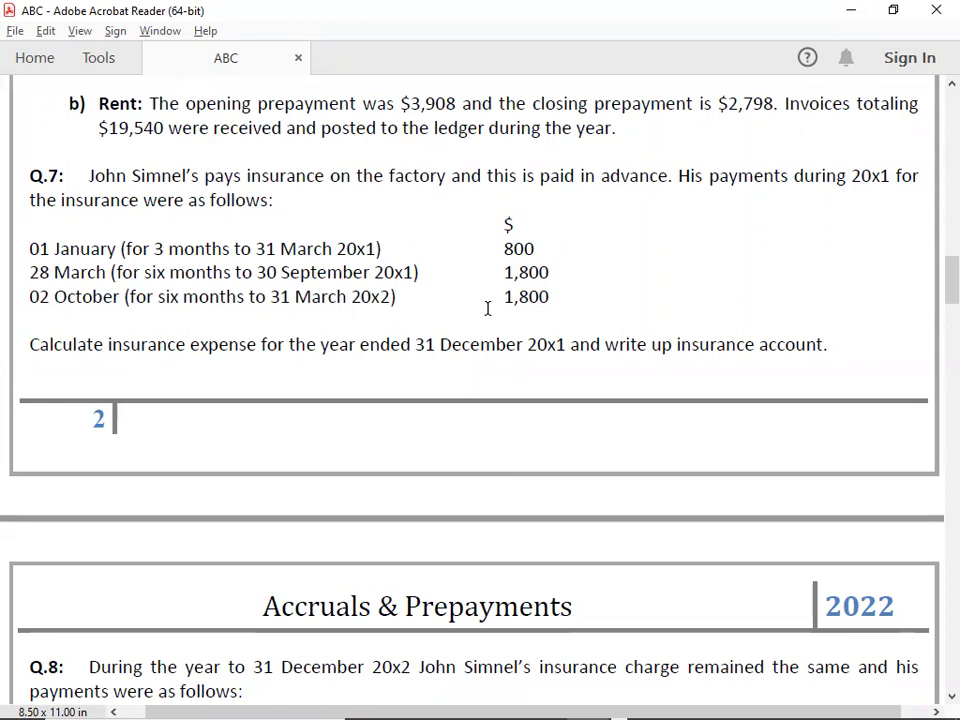
key("alt+Tab")
type("10/")
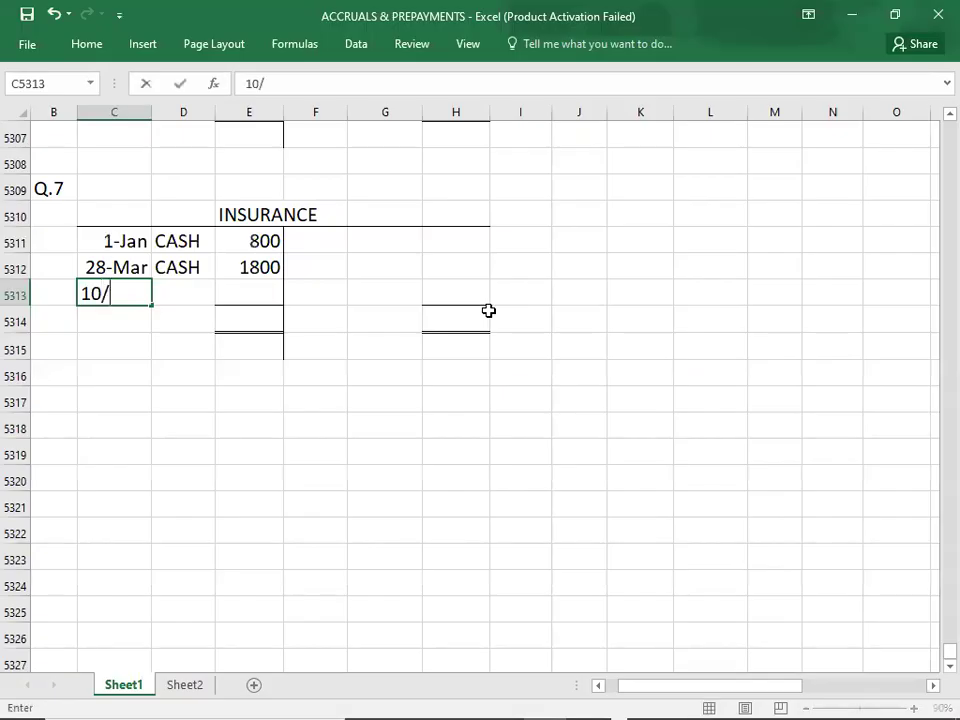
type("2")
key("Tab")
type("CASH")
key("Tab")
type("1800")
key("Return")
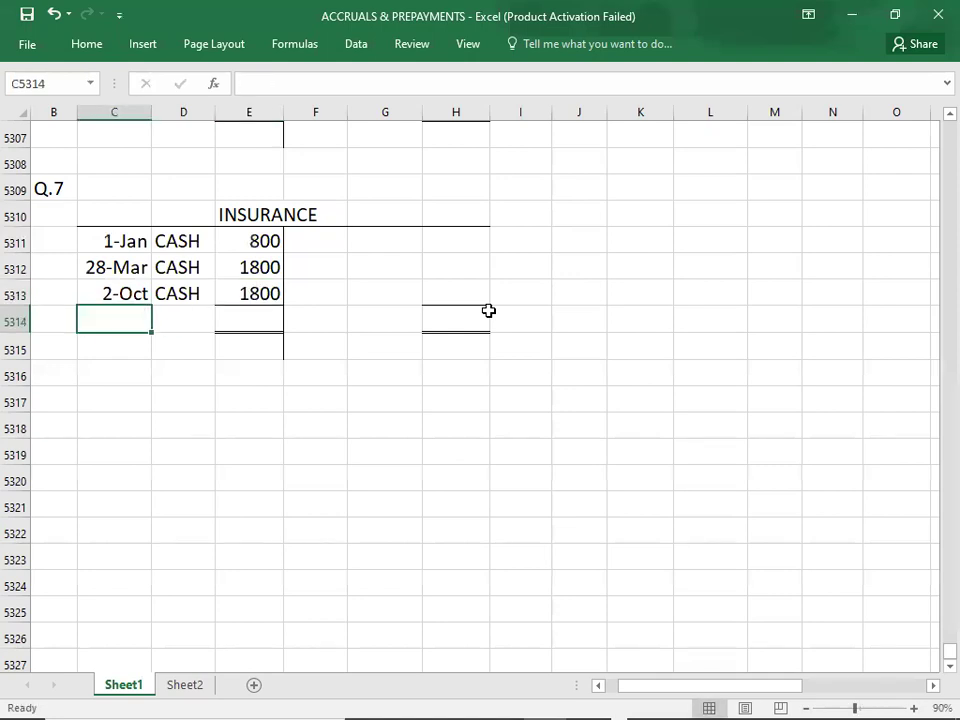
- Insert an entire blank row at row 5314, above the Q.7 account's totals row
left_click(64, 316)
right_click(65, 317)
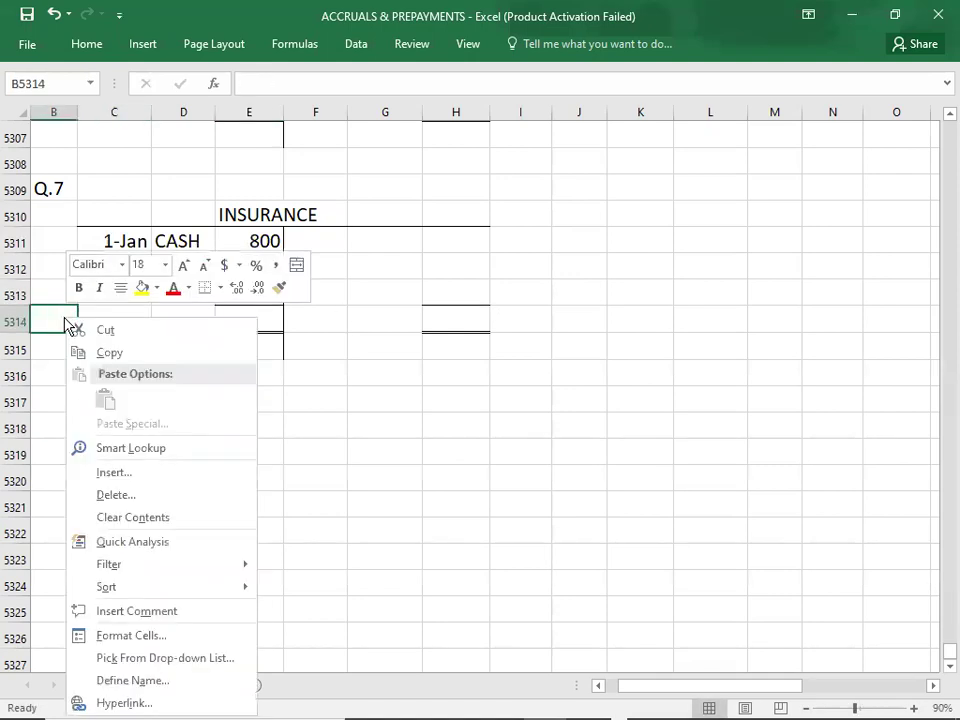
left_click(100, 474)
left_click(72, 470)
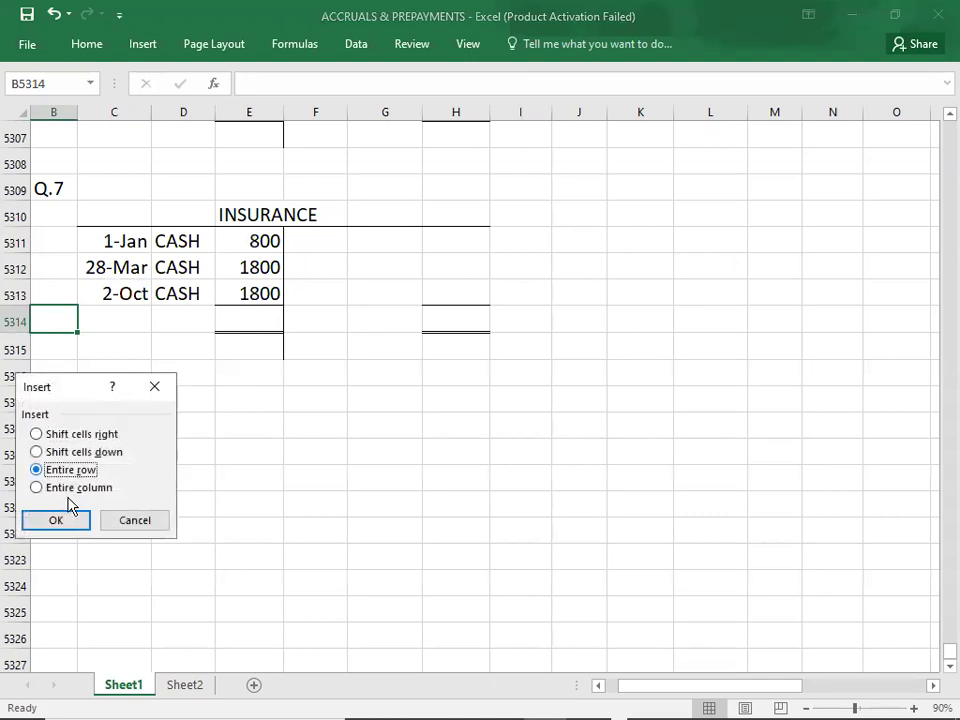
left_click(56, 520)
- Check the October payment's period in the PDF and enter the working PREPAYMENTS = 1800*3/6 = 900 in C5318 below the account
key("alt+Tab")
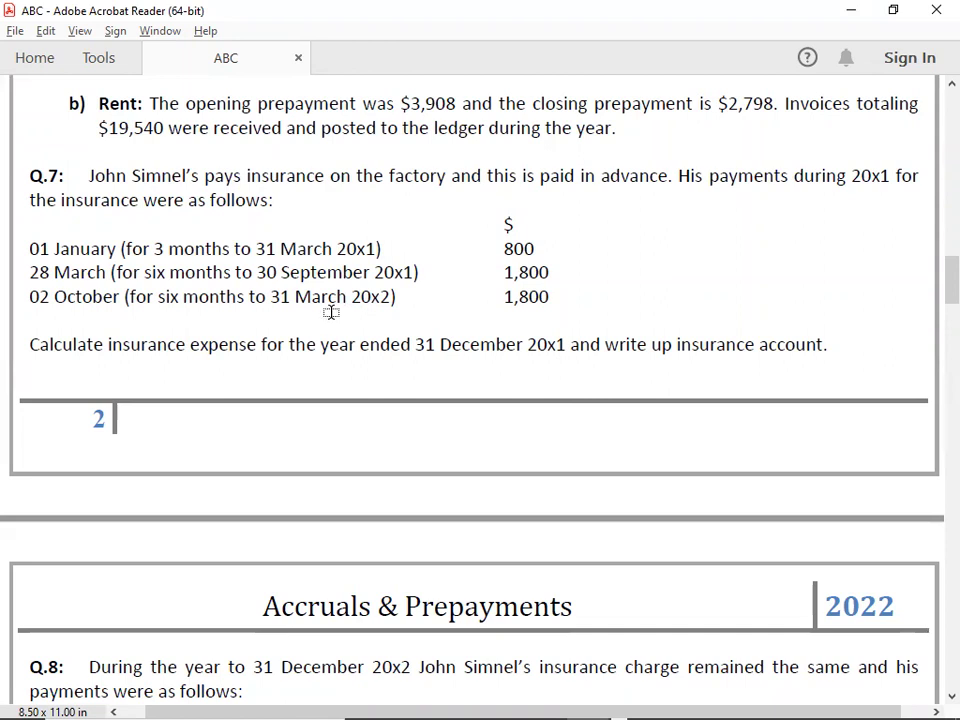
key("alt+Tab")
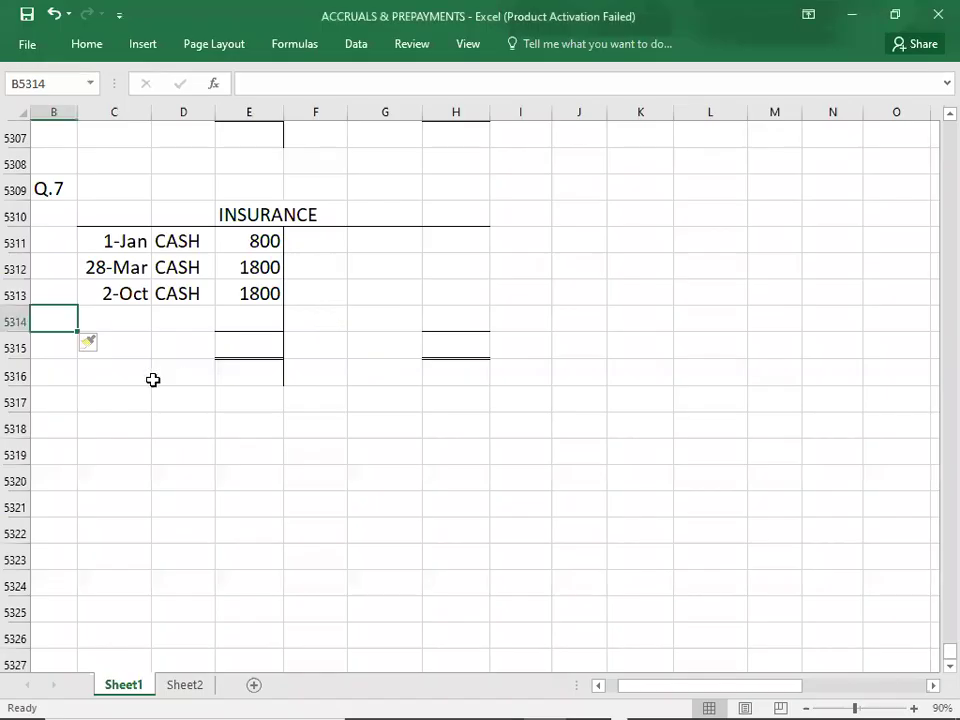
left_click(139, 429)
type("PREPAY")
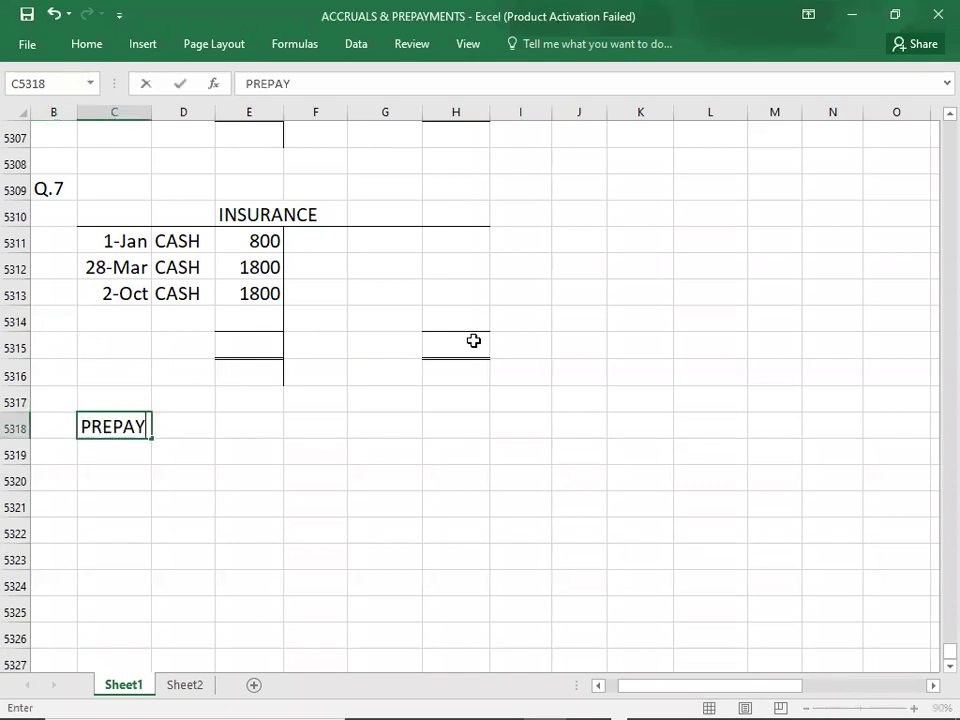
type("MENTS = 1800")
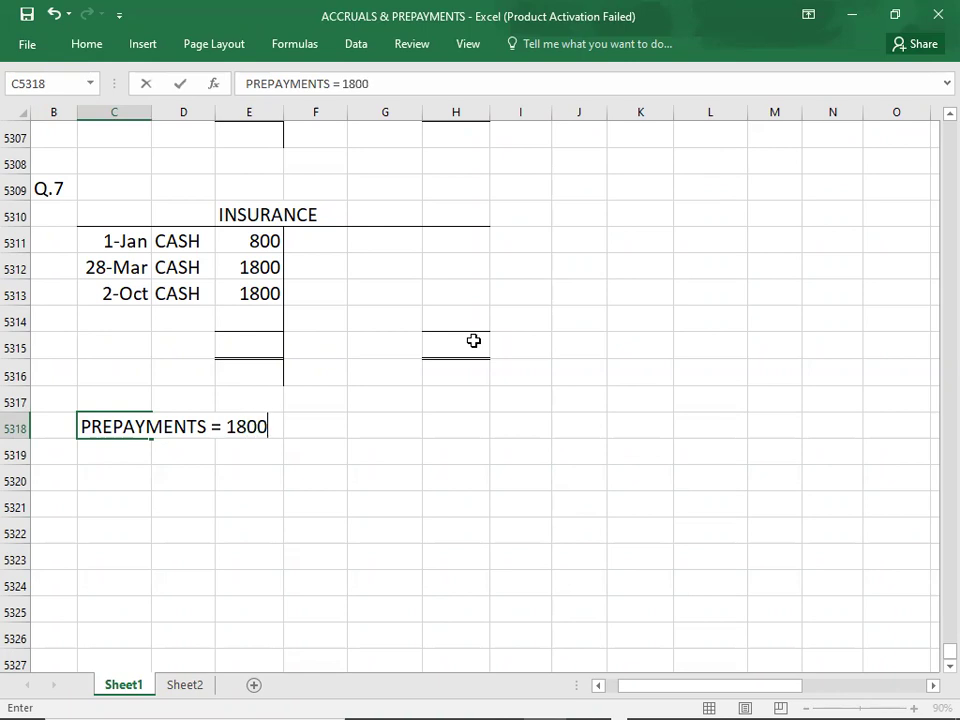
type("*3/6")
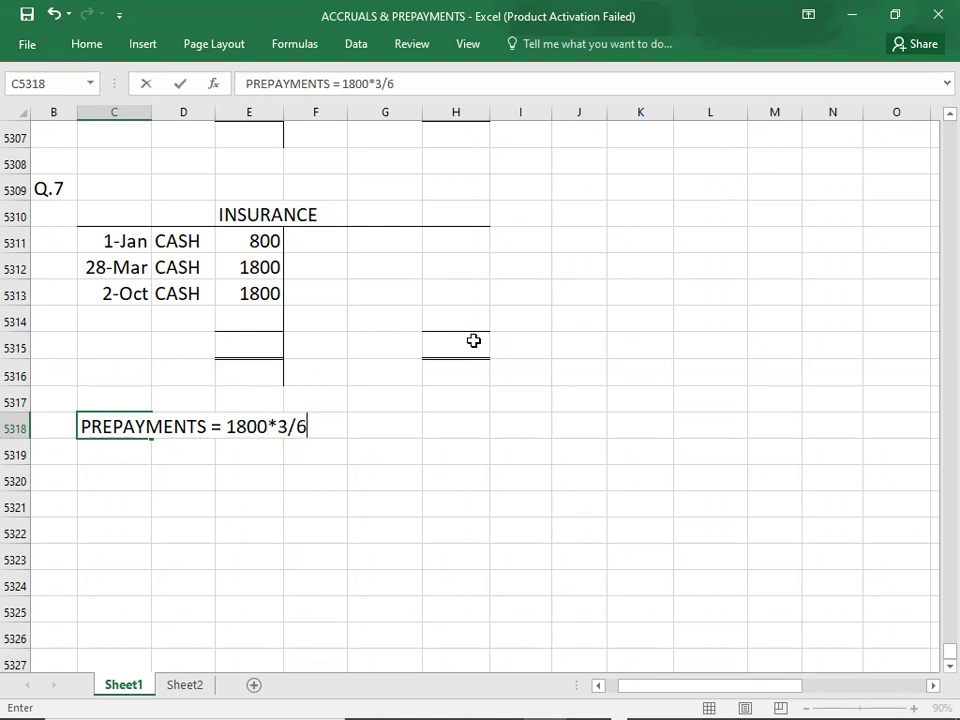
type(" = 900")
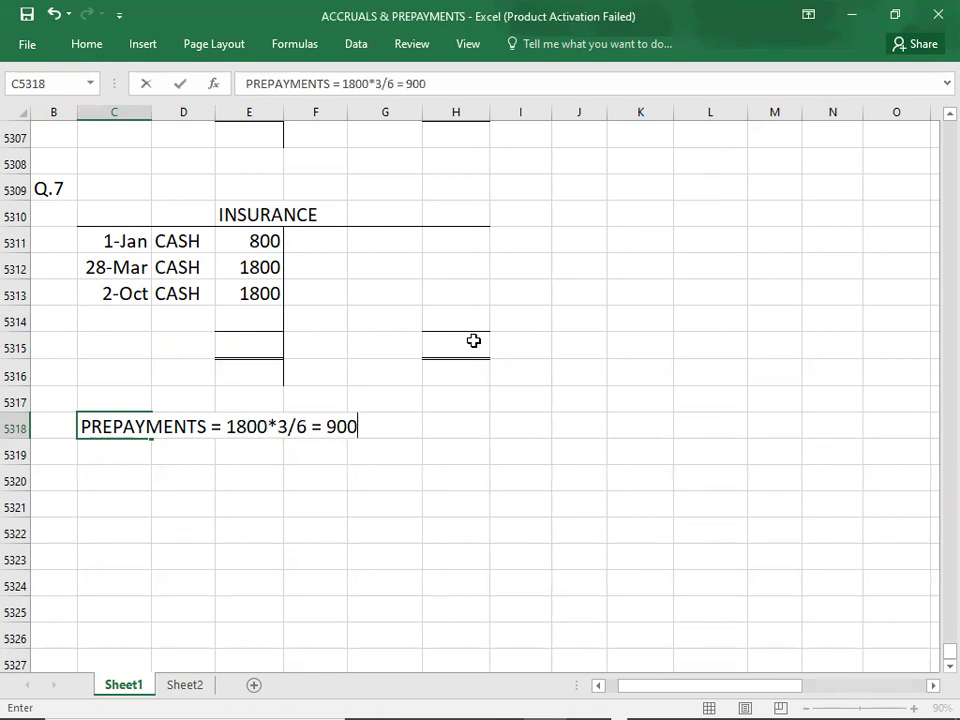
key("Return")
key("Return")
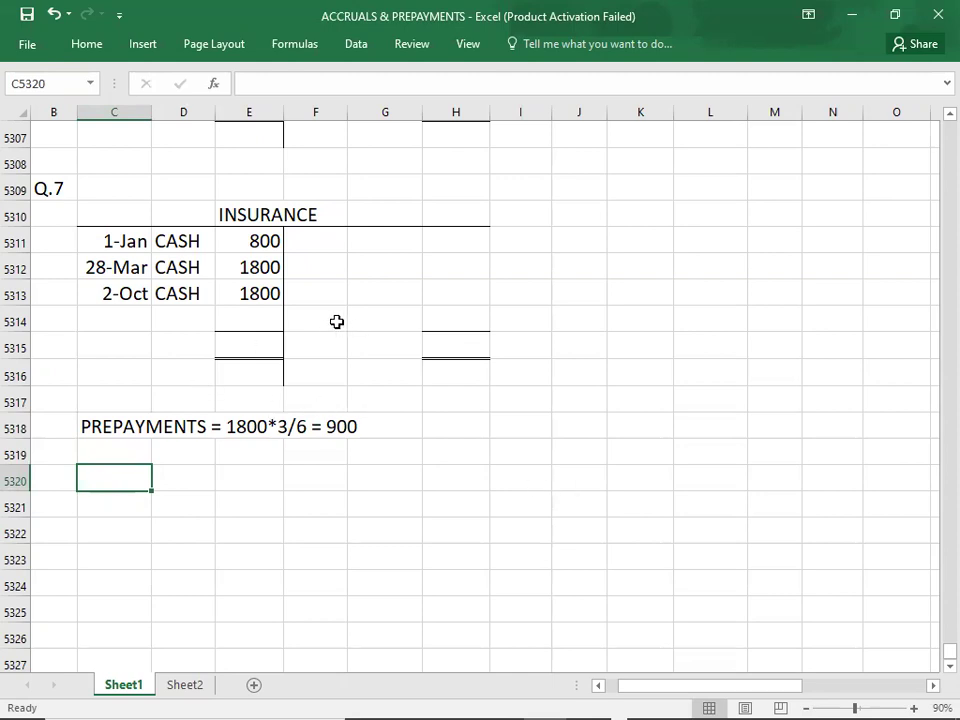
- Delete the entire blank row 5314 from the Q.7 insurance account
left_click(320, 295)
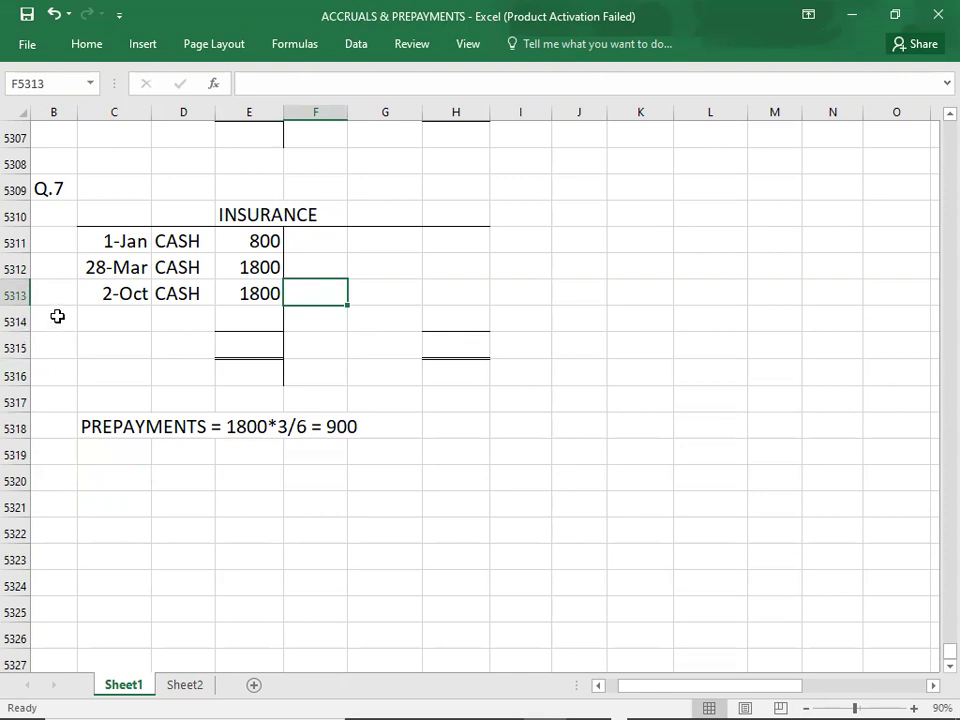
left_click(58, 318)
right_click(59, 320)
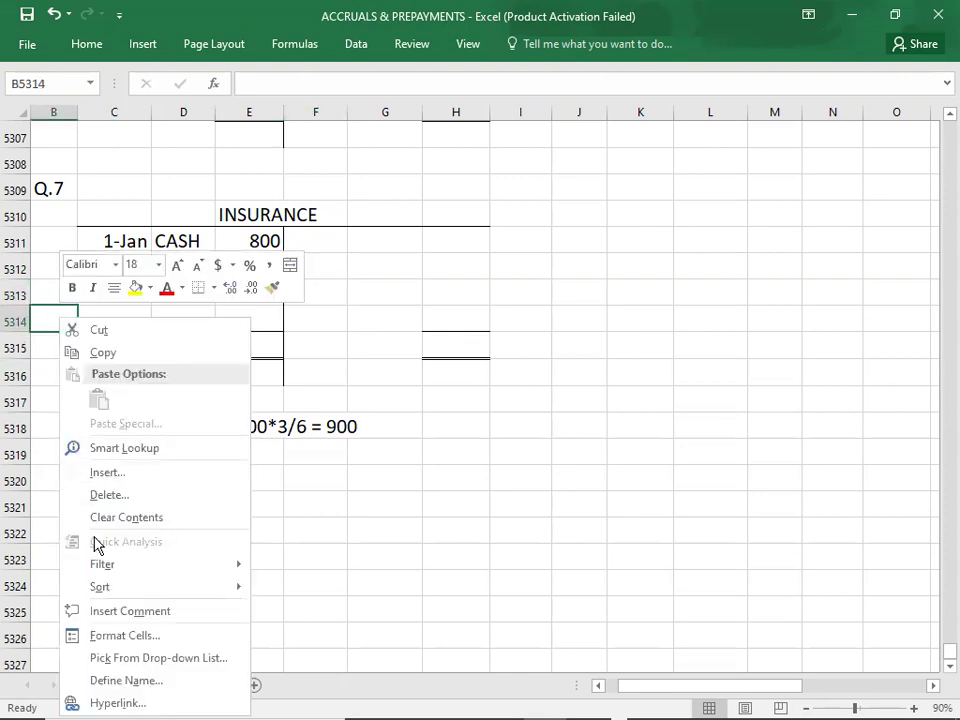
left_click(104, 496)
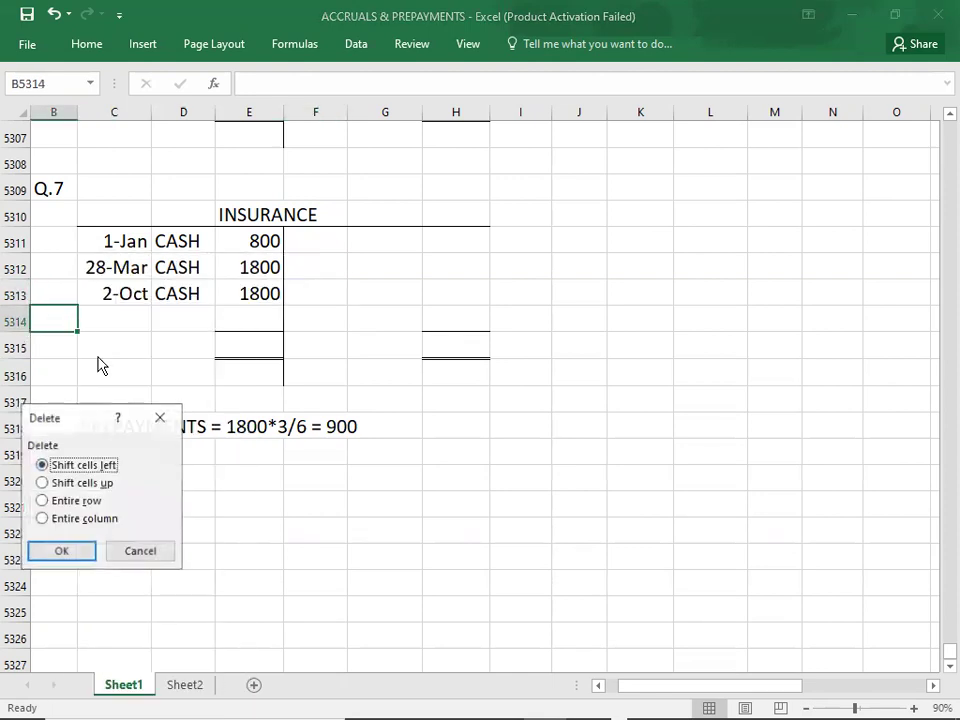
left_click(78, 502)
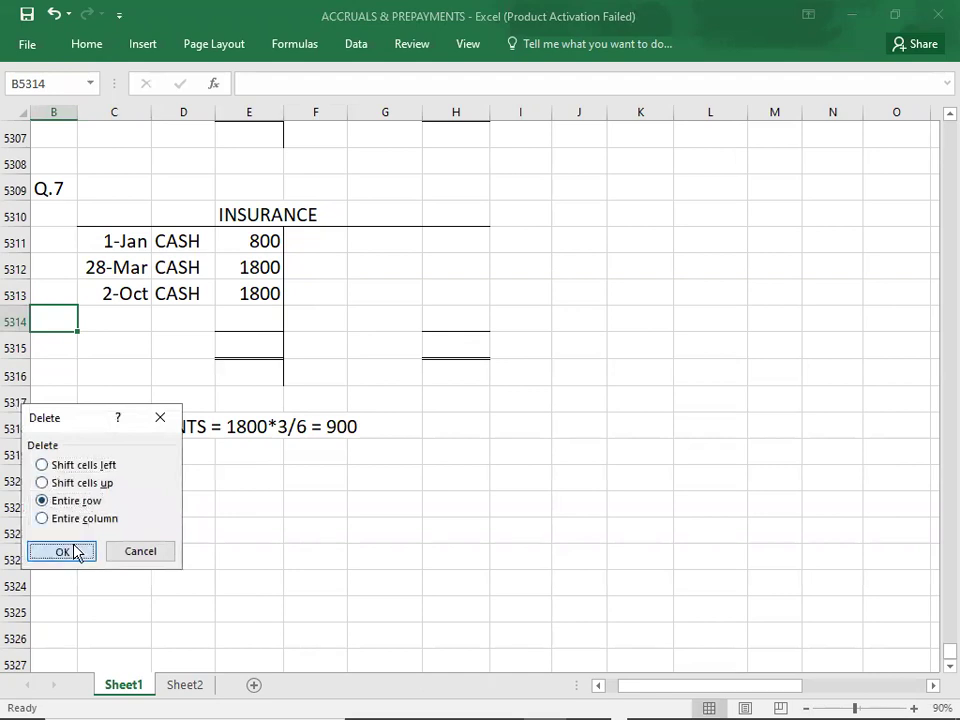
left_click(77, 552)
- Enter the closing prepayment in row 5313's credit side as 31-Dec, C/D, 900, widening column F to fit the date
left_click(323, 300)
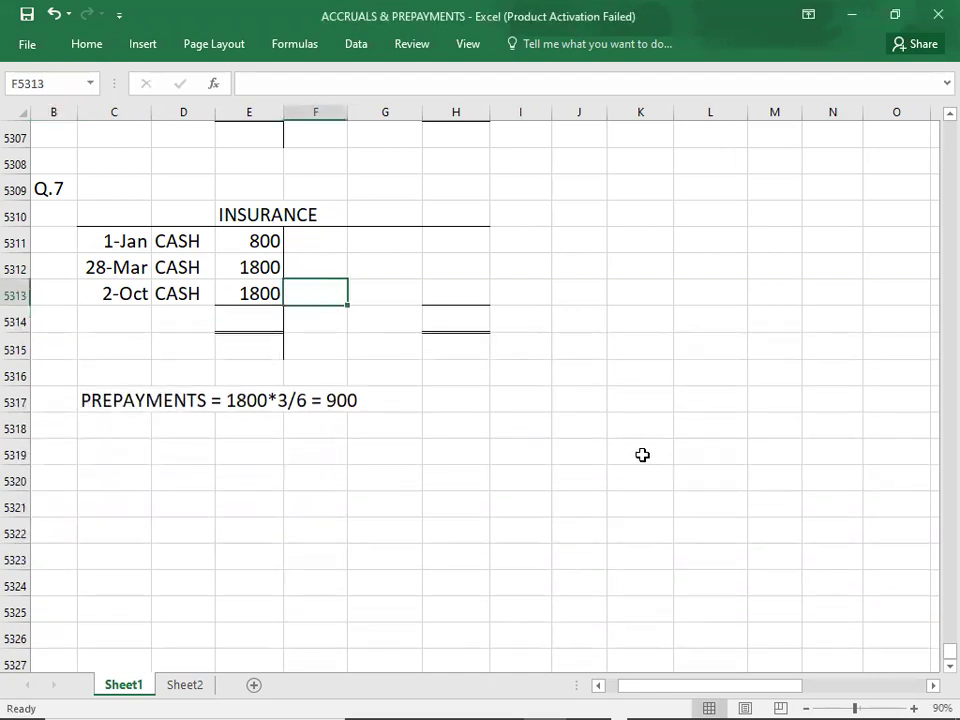
type("12/31")
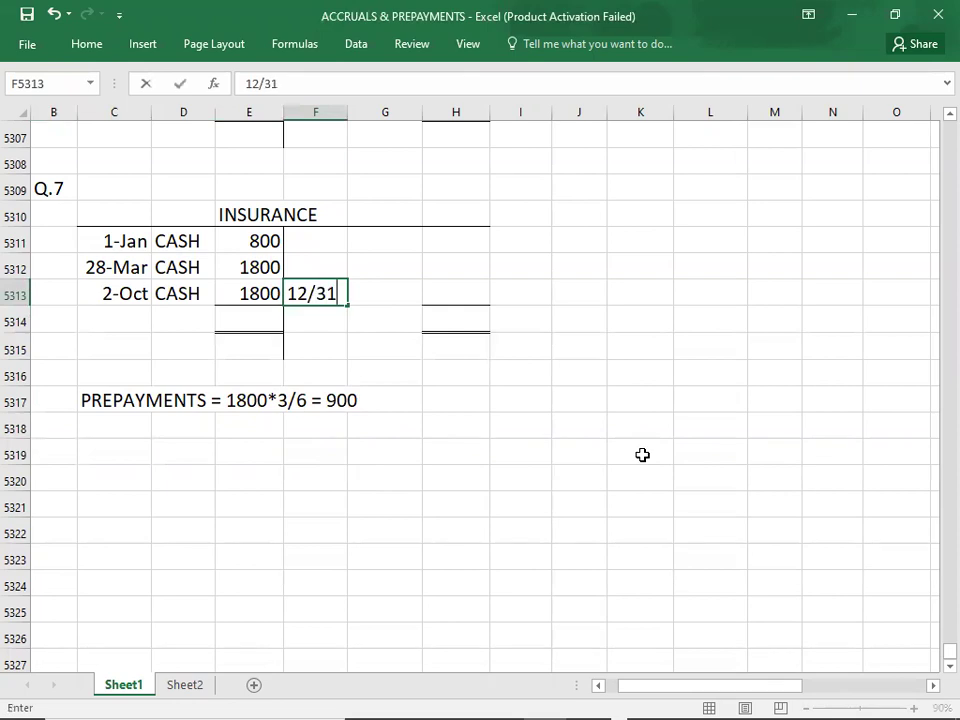
key("Tab")
type("C/D")
key("Tab")
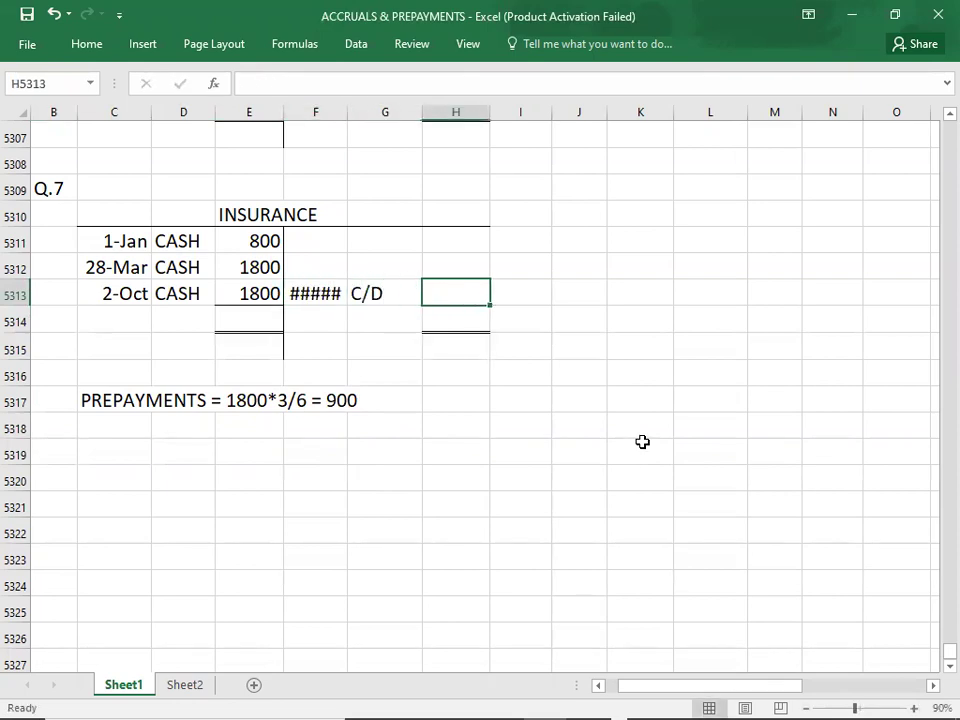
left_click_drag(284, 117, 284, 118)
left_click_drag(343, 113, 357, 113)
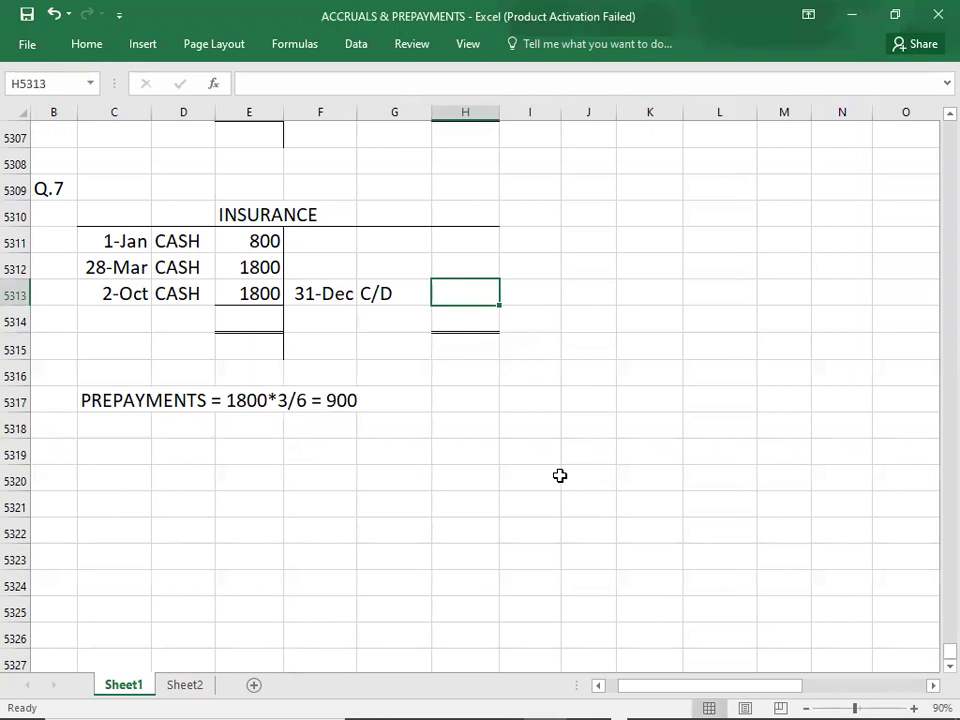
type("900")
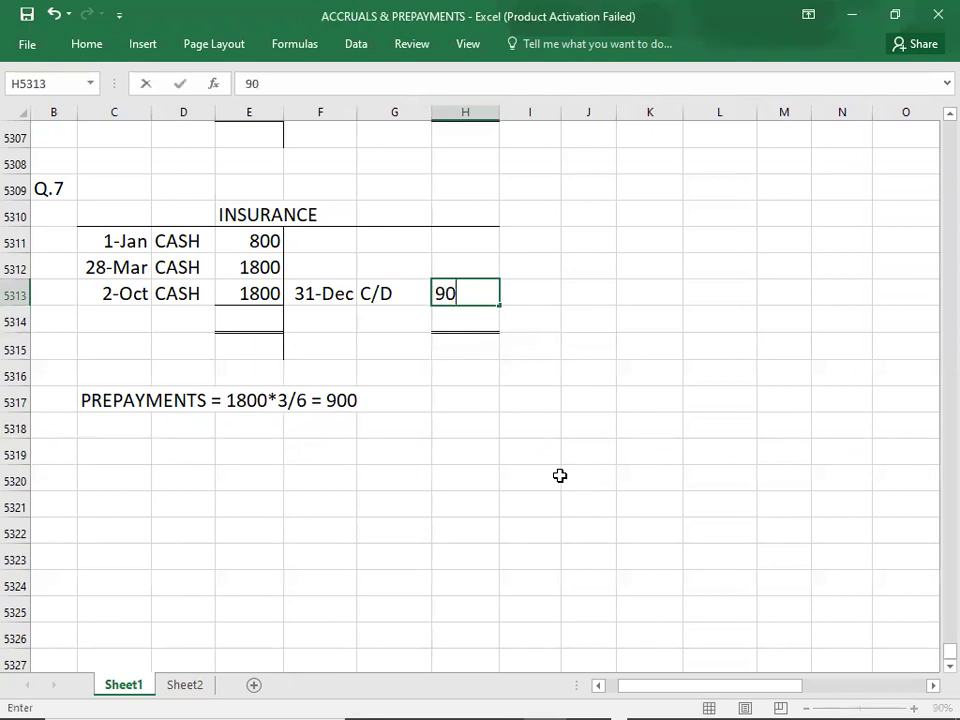
key("Return")
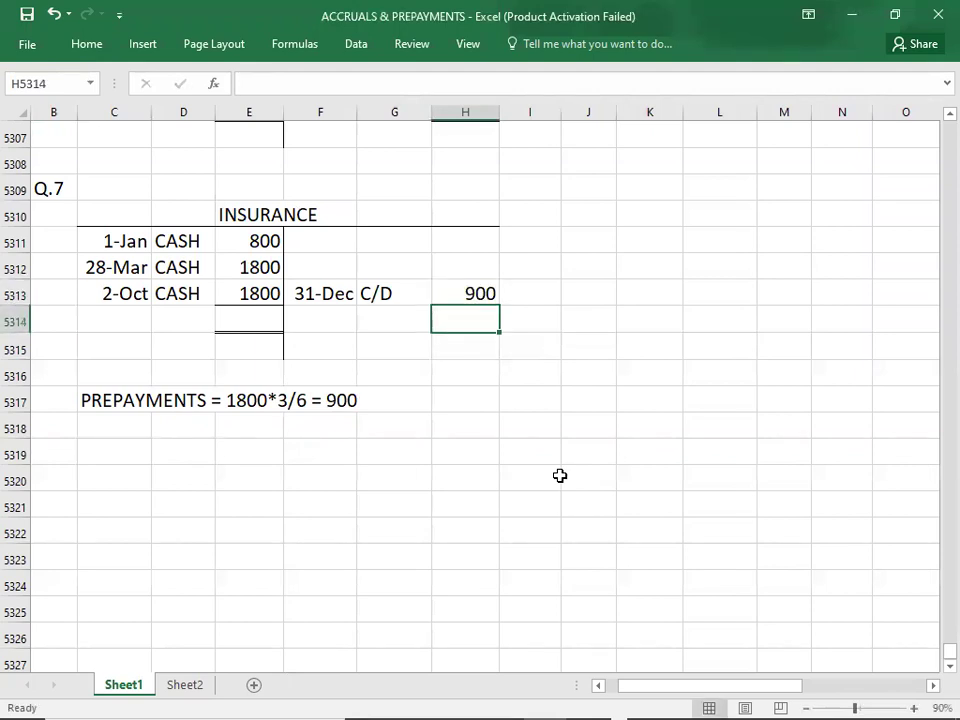
- Sum the debit payments E5311:E5313 and enter 4400 as the account total in both E5314 and H5314
key("Left")
key("Left")
key("Left")
key("Up")
key("Up")
key("Up")
key("shift+Down")
key("shift+Down")
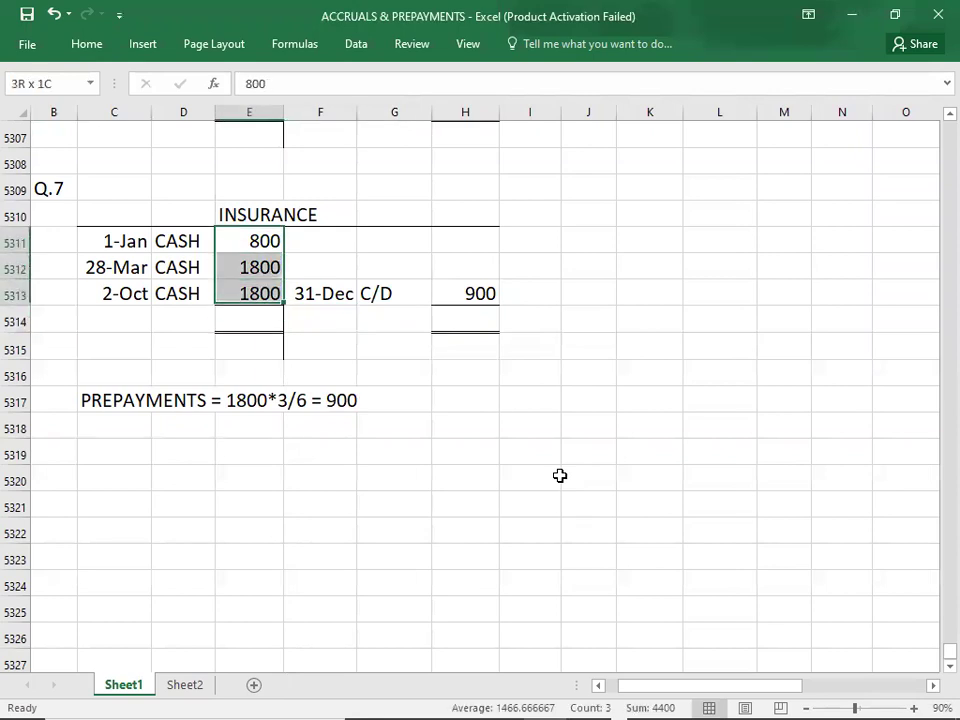
key("Down")
key("Down")
key("Down")
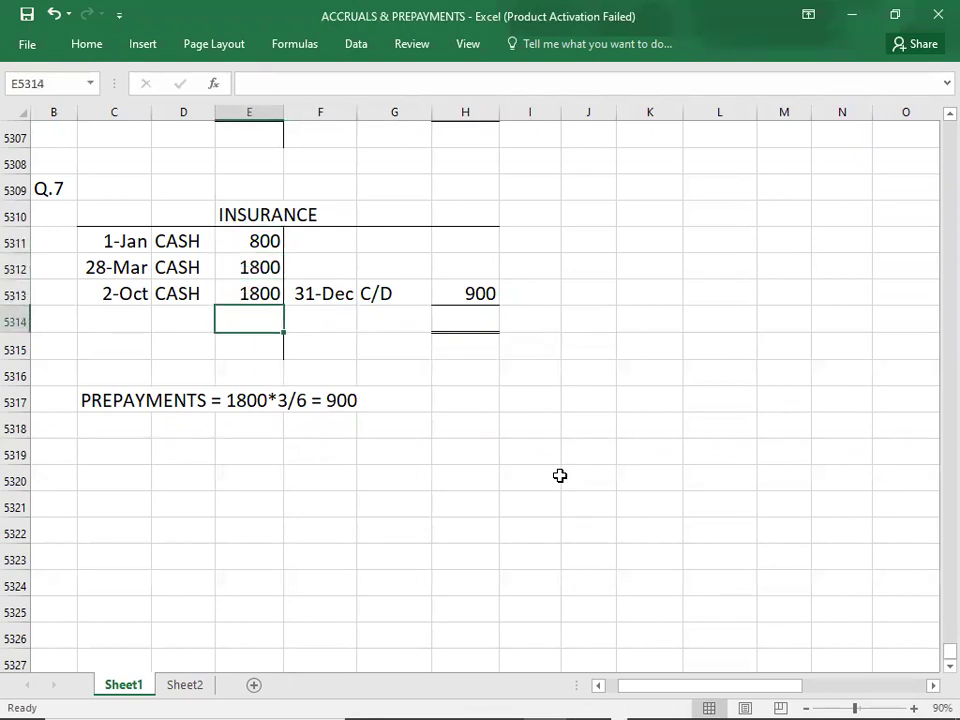
type("4400")
key("Right")
key("Right")
key("Right")
type("4")
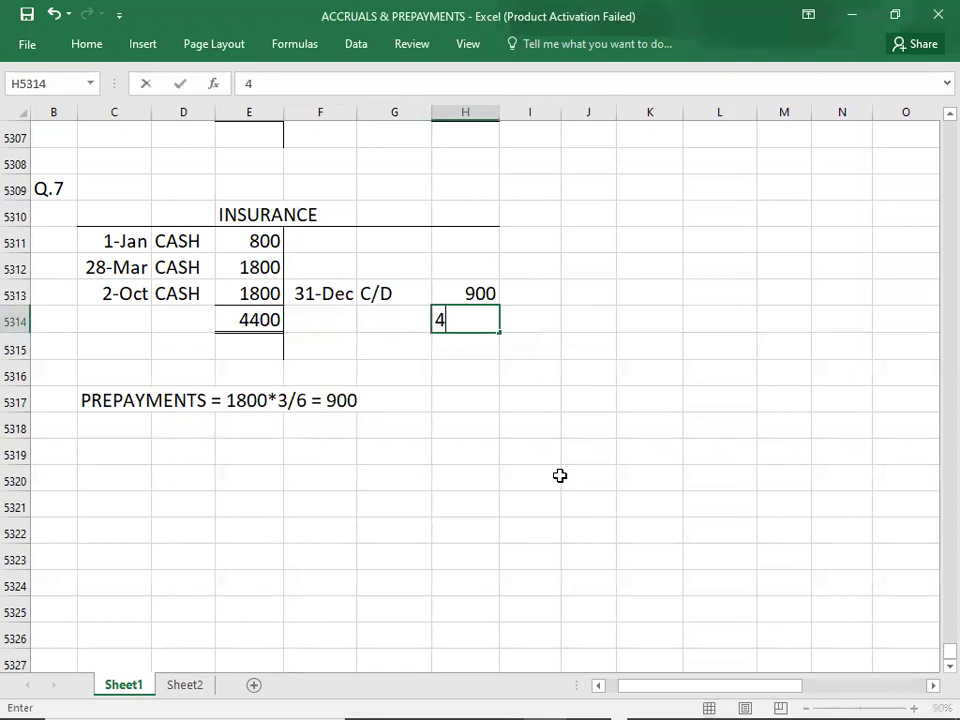
type("400")
- Enter the insurance expense in row 5311's credit side as I.S. in G5311 and 3500 in H5311
key("Up")
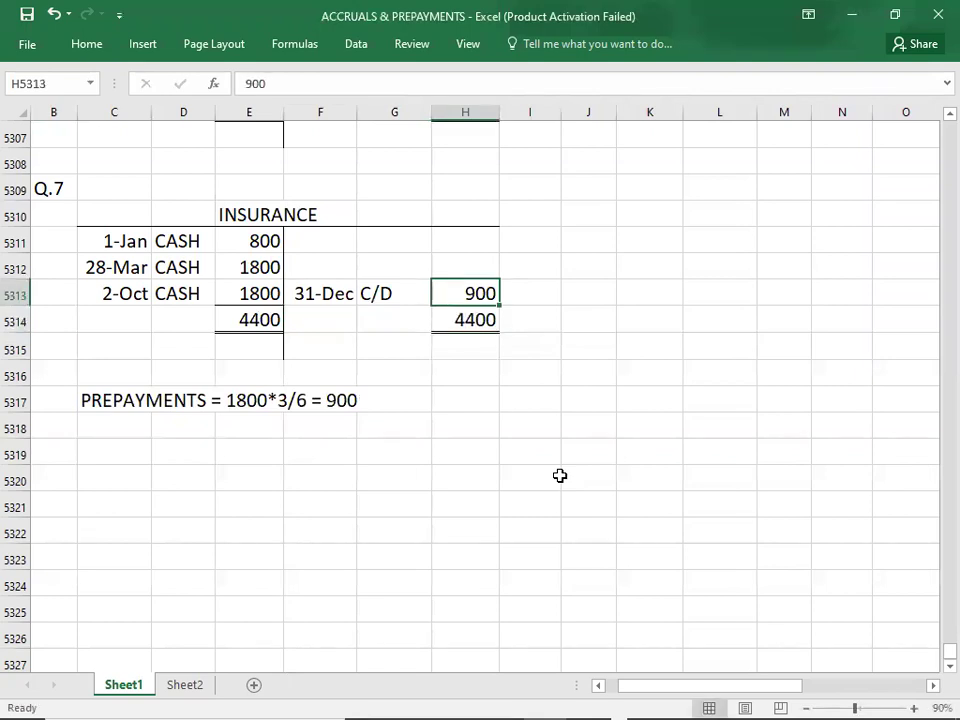
key("Up")
key("Up")
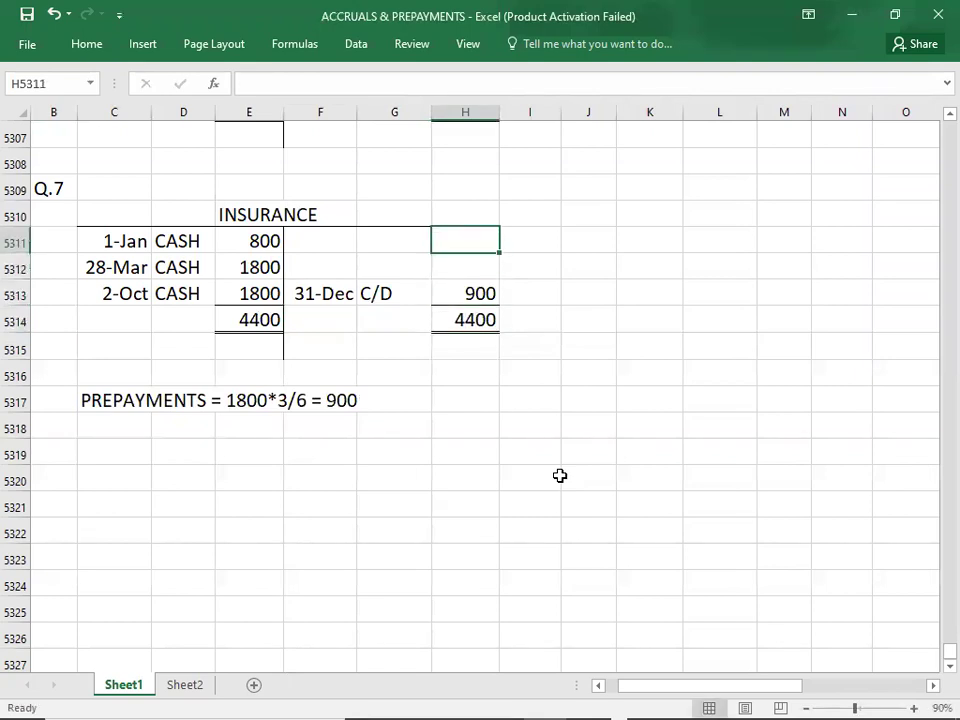
type("3500")
key("Left")
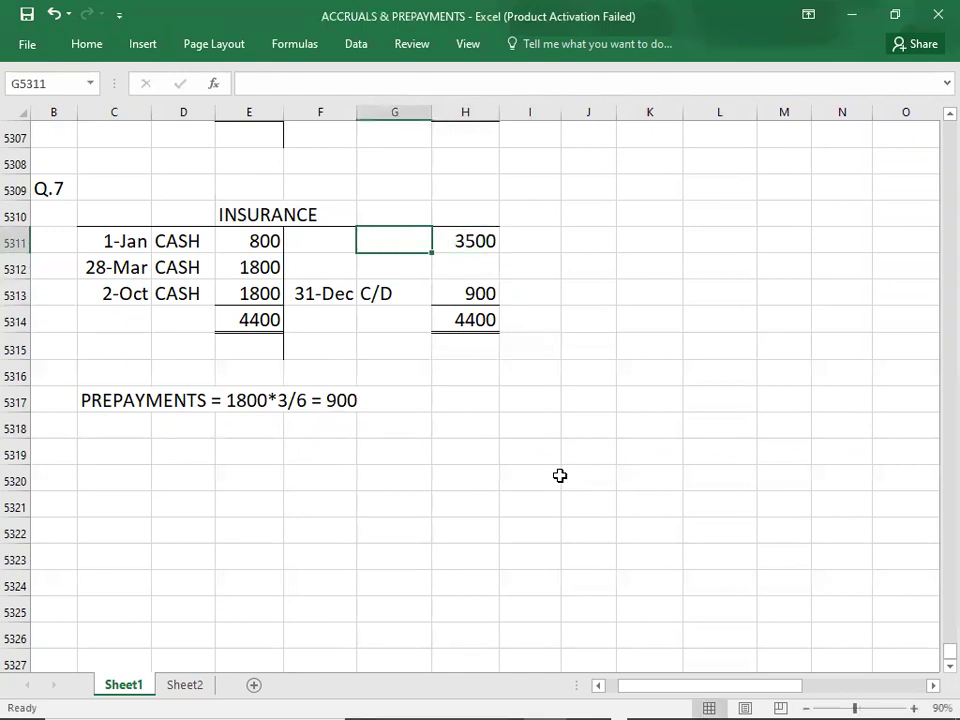
type("I.S.")
key("Return")
key("Down")
key("Down")
key("Down")
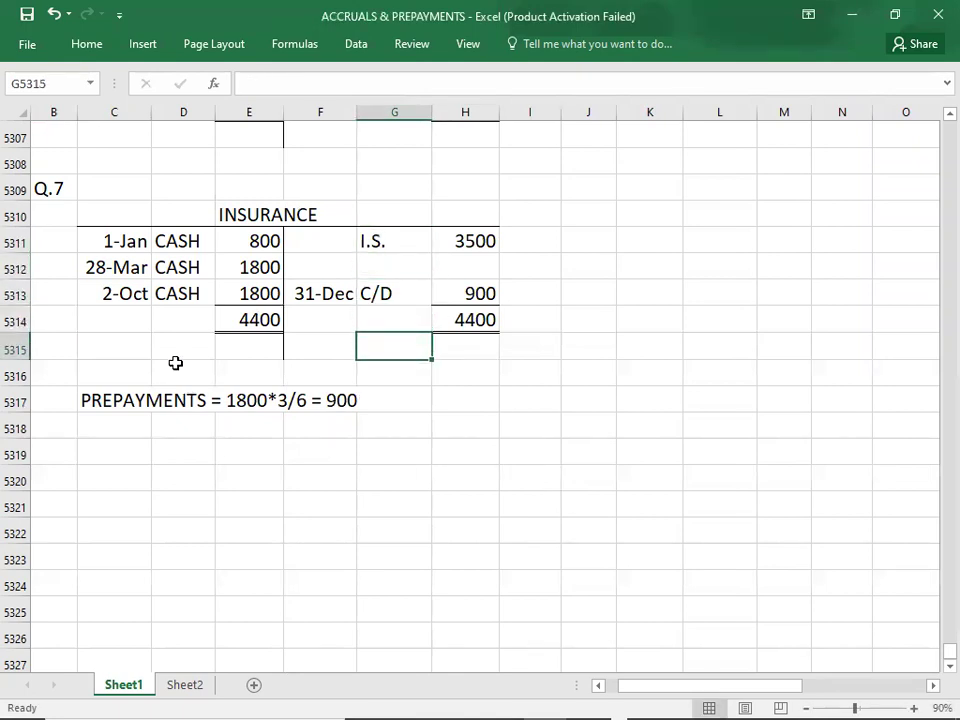
- Label the next question Q.8 in B5319 below the prepayments working, and switch to the question PDF in Acrobat Reader
left_click(469, 294)
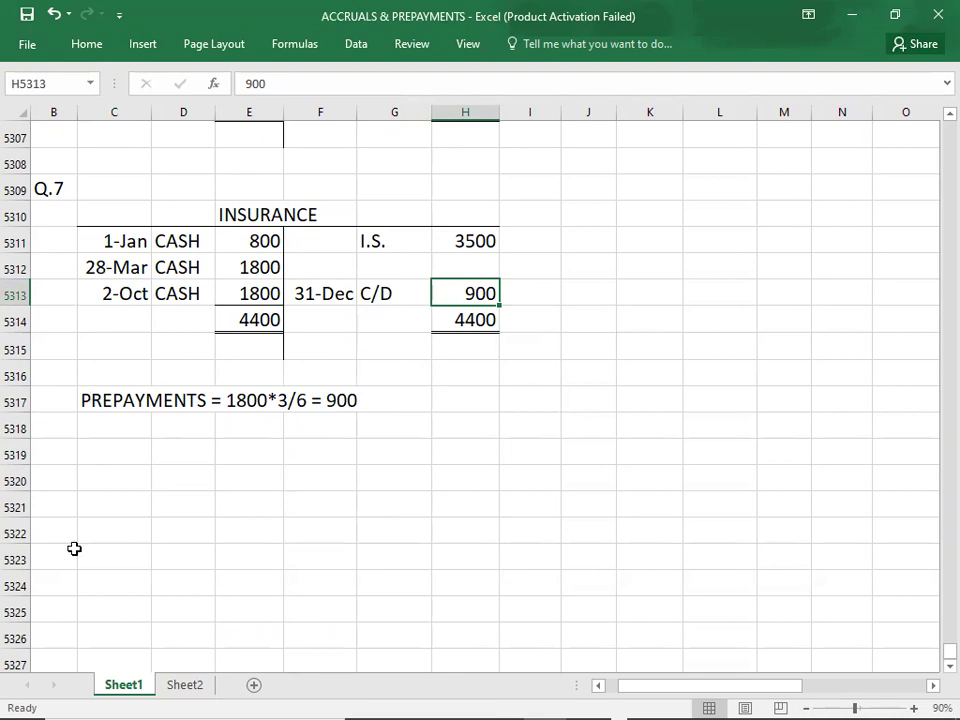
key("Down")
key("Down")
key("Down")
key("Down")
key("Down")
key("Down")
key("Down")
key("Down")
key("Down")
key("Down")
key("Down")
key("Down")
key("Down")
key("Down")
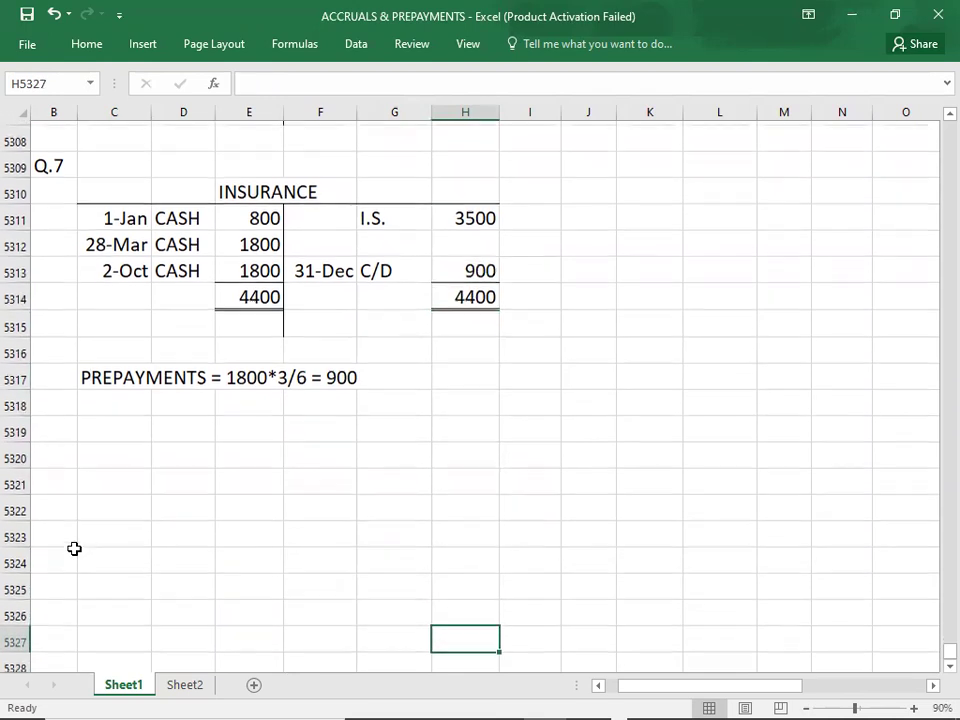
key("Down")
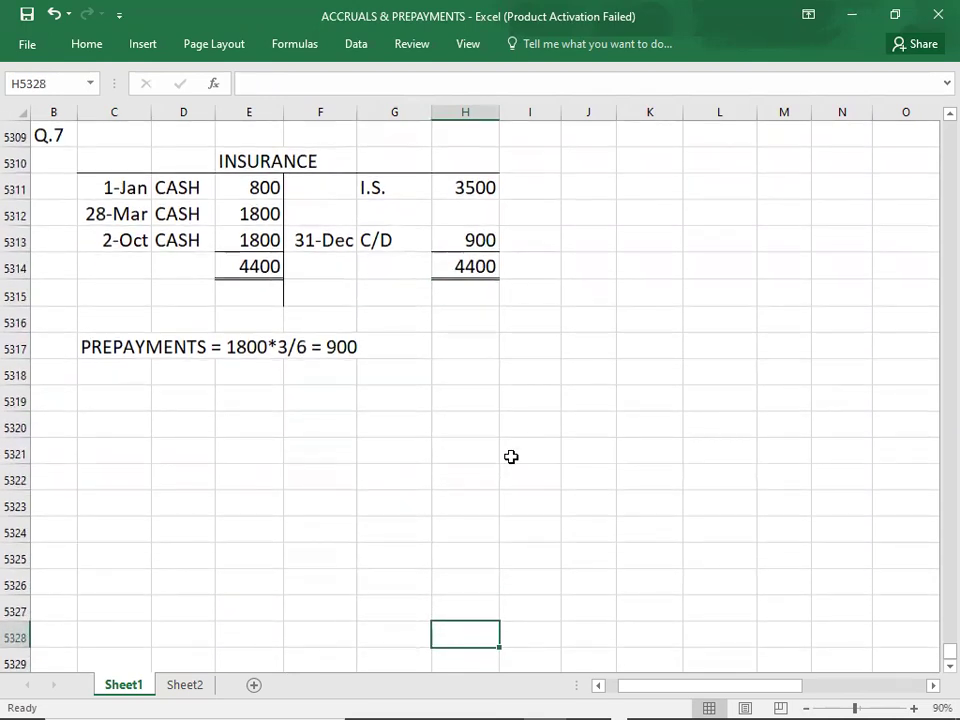
left_click(57, 407)
type("Q.8")
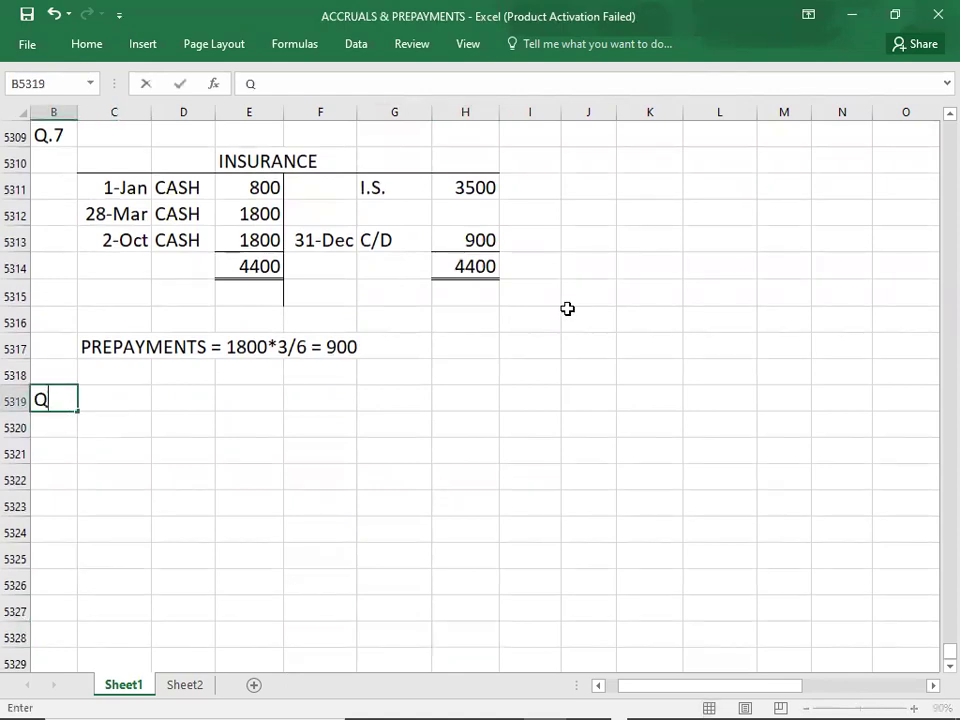
key("Return")
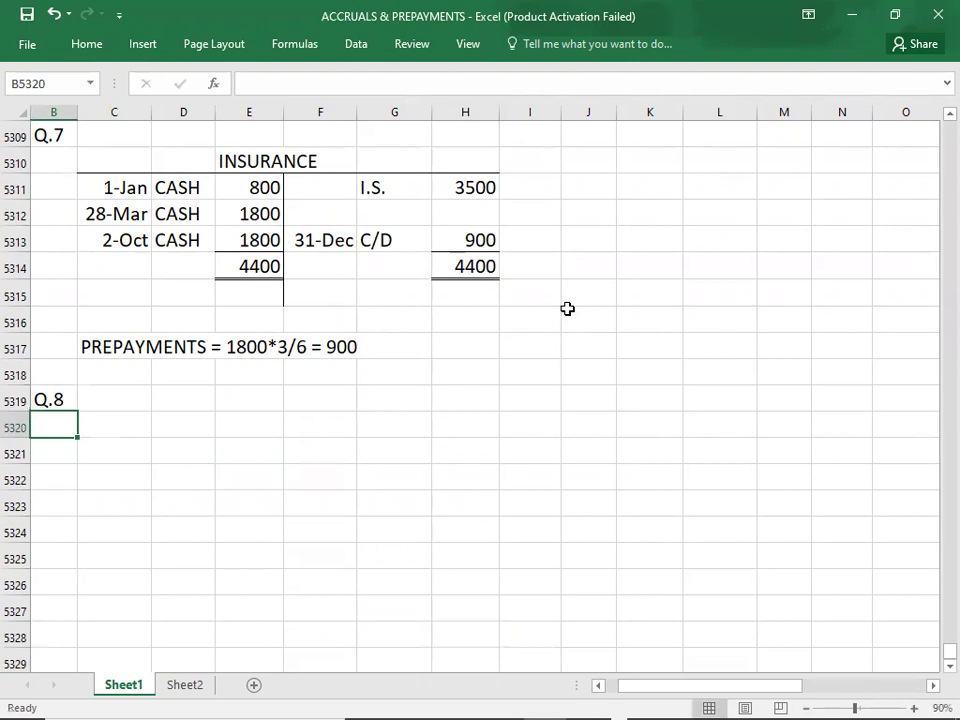
key("alt+Tab")
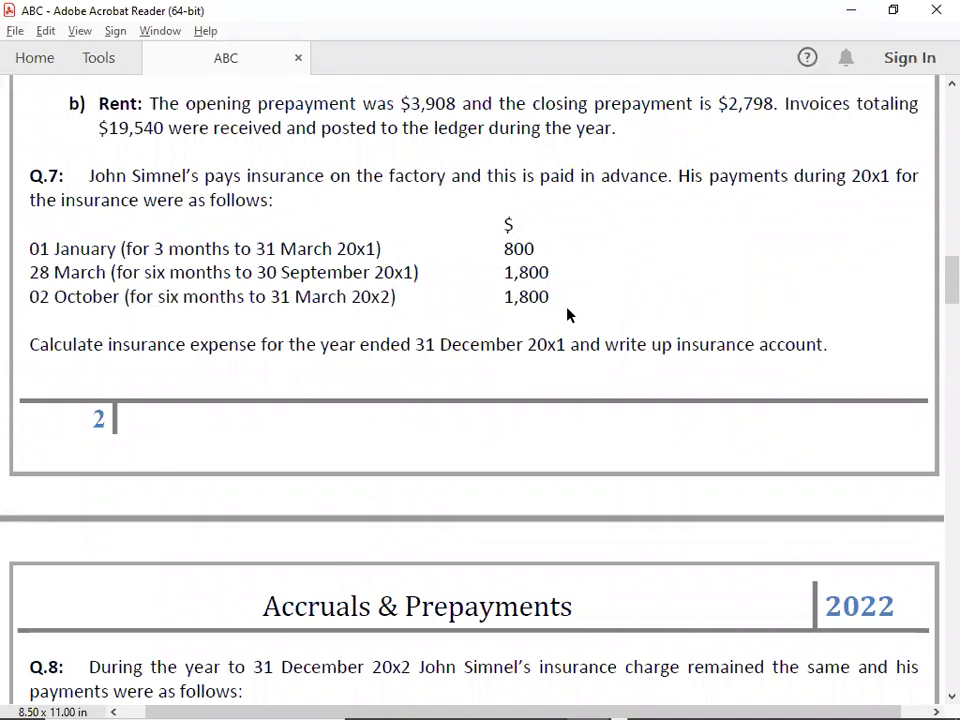
- Read Q.8 in the question PDF, switch back to the Excel workbook, and copy the Q.7 insurance account C5310:H5315
scroll(566, 315, "down", 10)
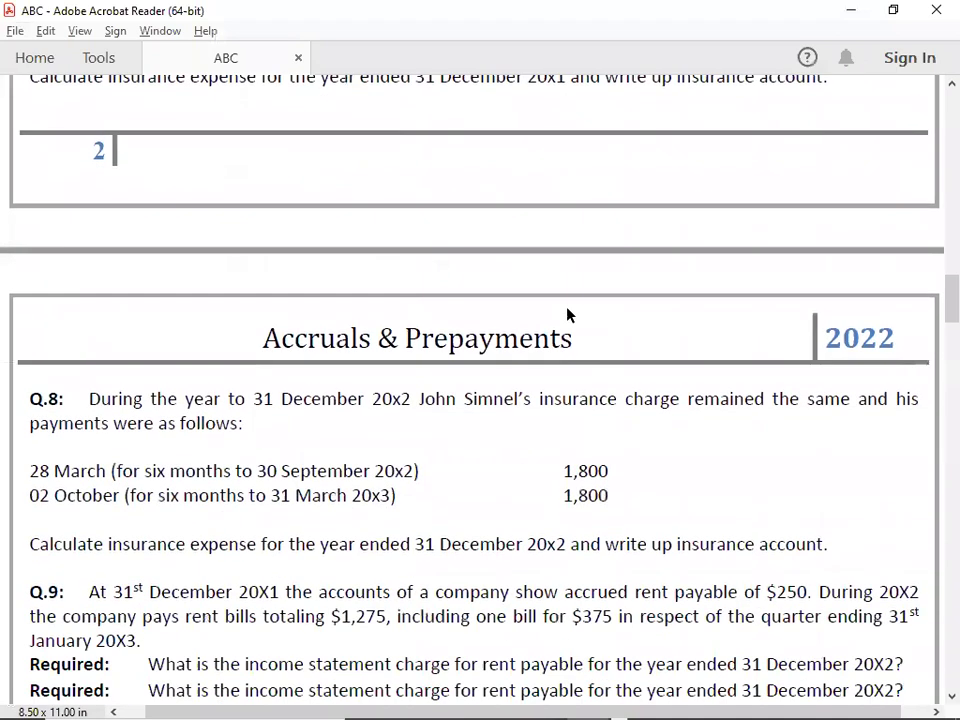
scroll(566, 306, "down", 2)
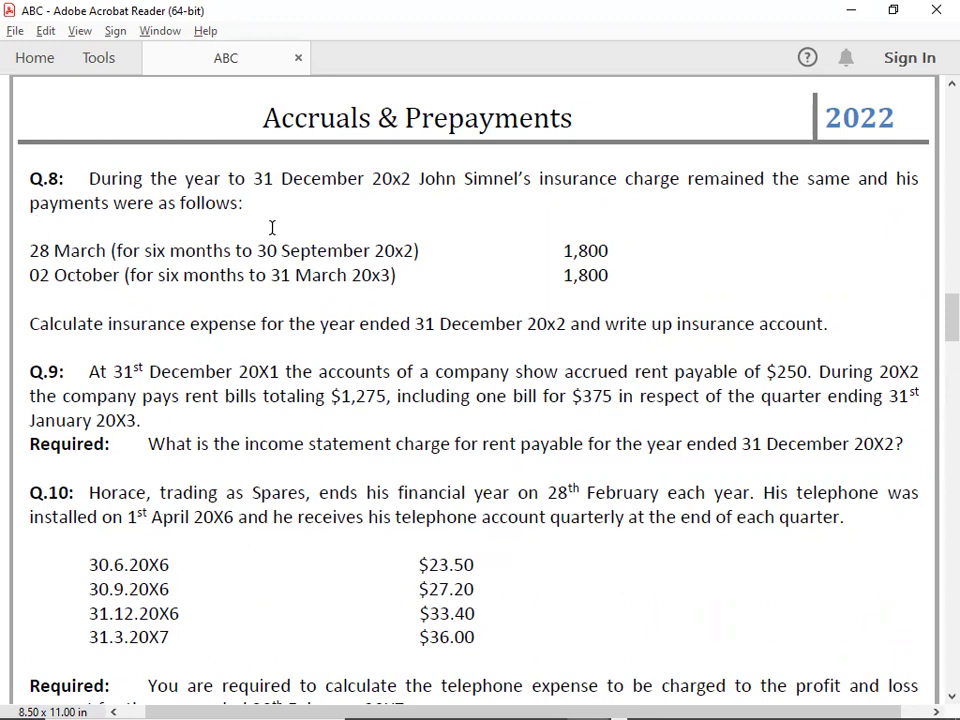
key("alt+Tab")
key("Up")
key("Up")
key("Up")
key("Up")
key("Up")
key("Up")
key("Up")
key("Up")
key("Right")
key("Up")
key("shift+Right")
key("shift+Right")
key("shift+Right")
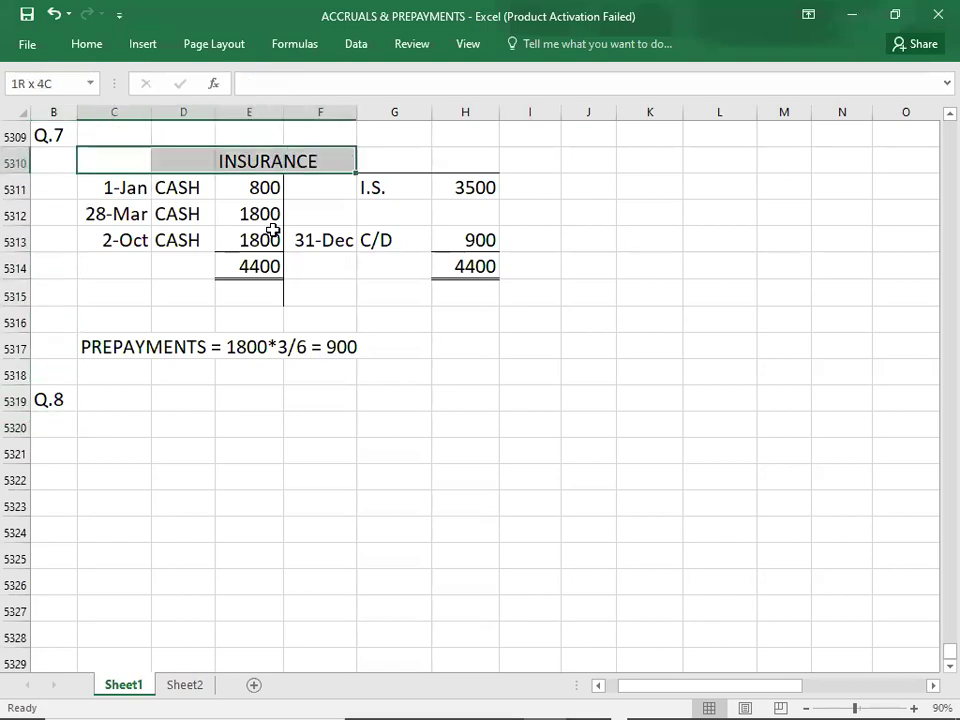
key("shift+Right")
key("shift+Right")
key("shift+Down")
key("shift+Down")
key("shift+Down")
key("shift+Down")
key("shift+Down")
key("ctrl+c")
- Paste the copied insurance account at C5320, directly below the Q.8 label
key("Down")
key("shift+Right")
key("shift+Down")
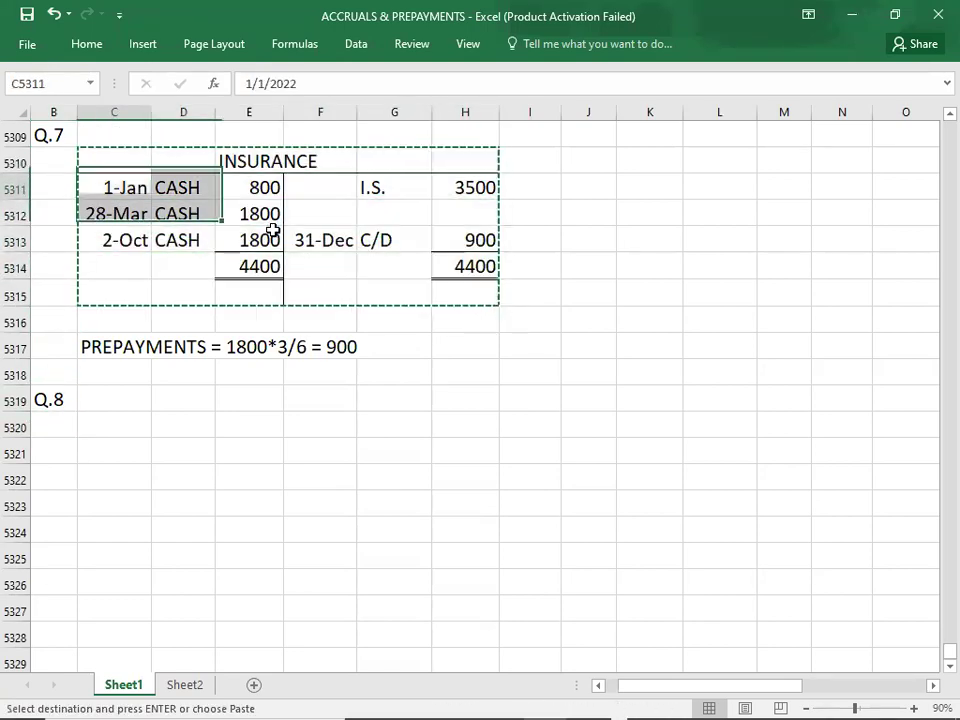
key("Down")
key("Down")
key("Down")
key("Down")
key("Down")
key("Down")
key("Down")
key("Down")
key("Down")
key("ctrl+v")
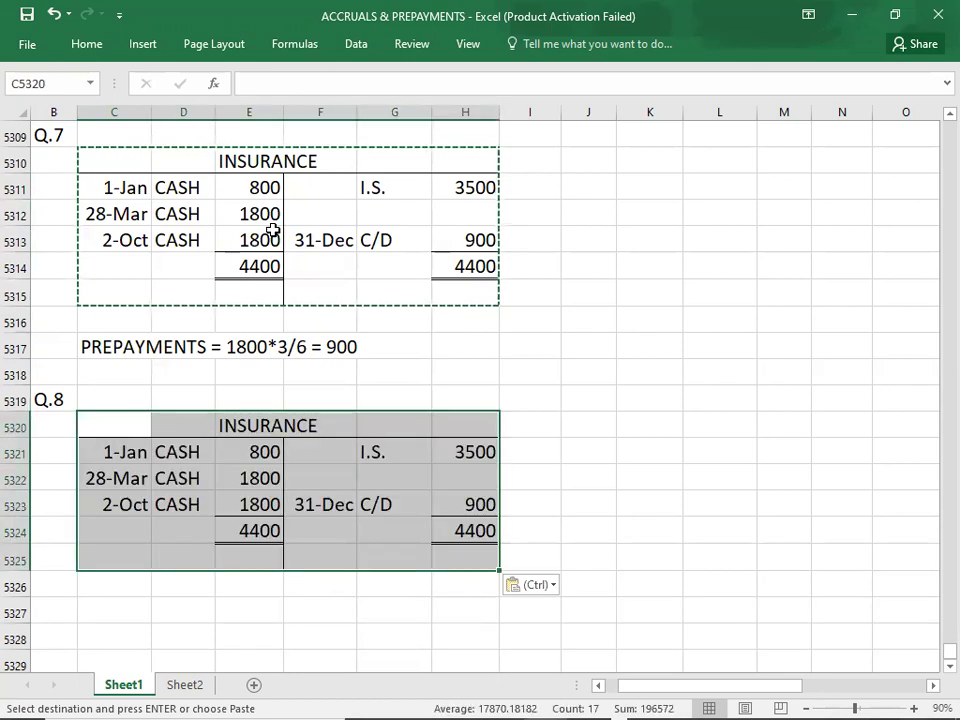
- Clear the old dates, labels and amounts beneath the Q.8 INSURANCE heading, keeping the account's heading and borders
key("Down")
key("shift+Right")
key("shift+Right")
key("shift+Right")
key("shift+Right")
key("shift+Right")
key("shift+Right")
key("shift+Right")
key("shift+Down")
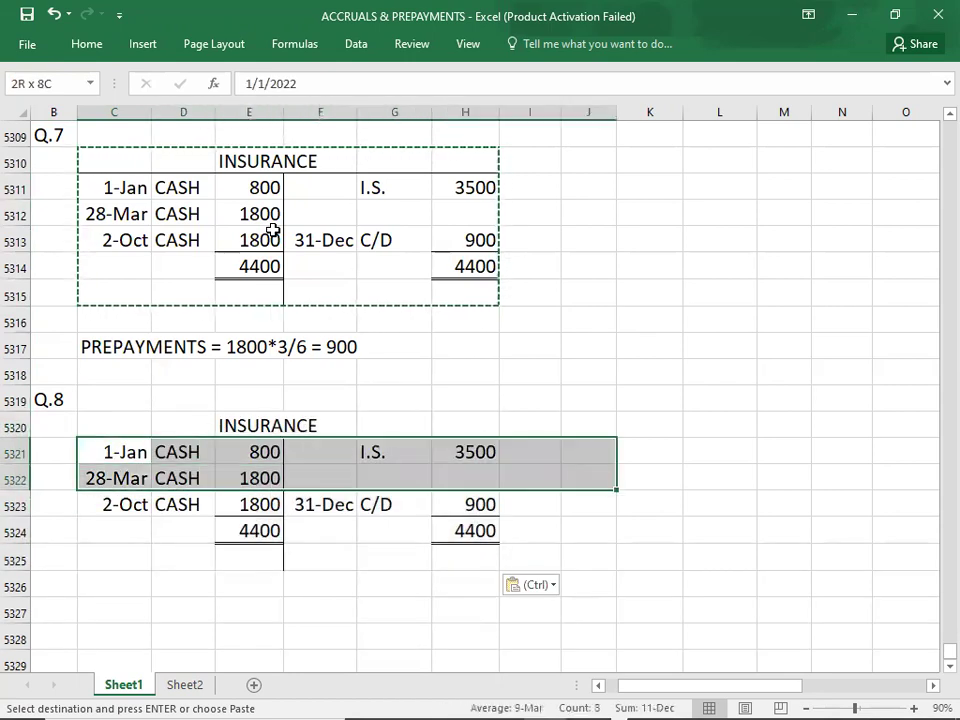
key("shift+Down")
key("shift+Down")
key("shift+Down")
key("Delete")
key("Right")
key("Left")
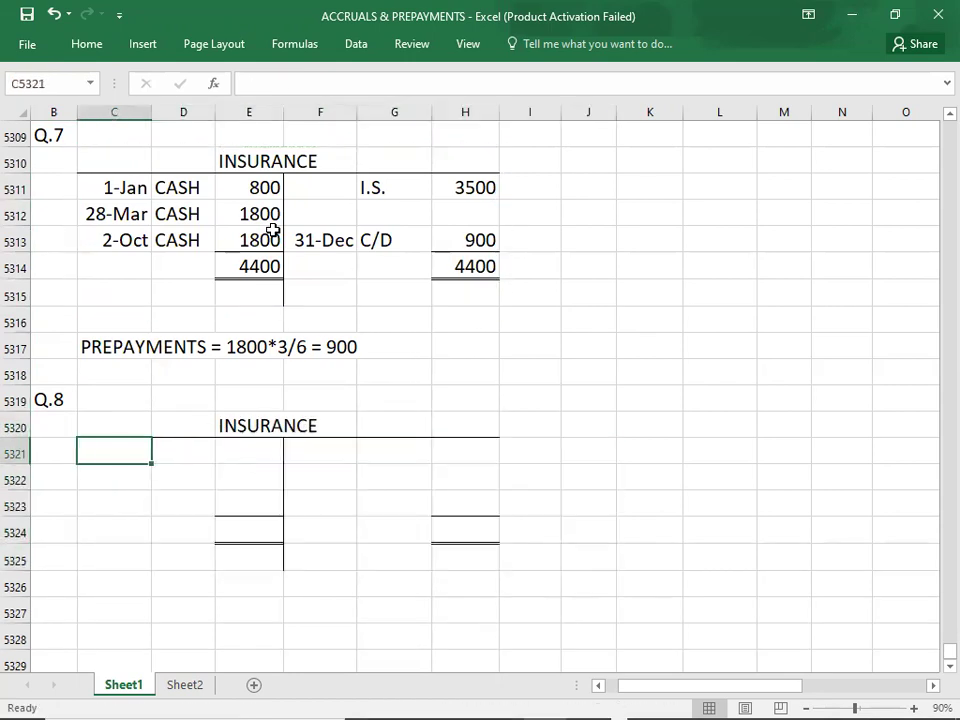
- Enter the opening prepayment in row 5321's debit side as 1-Jan, B/D, 900
type("1/1")
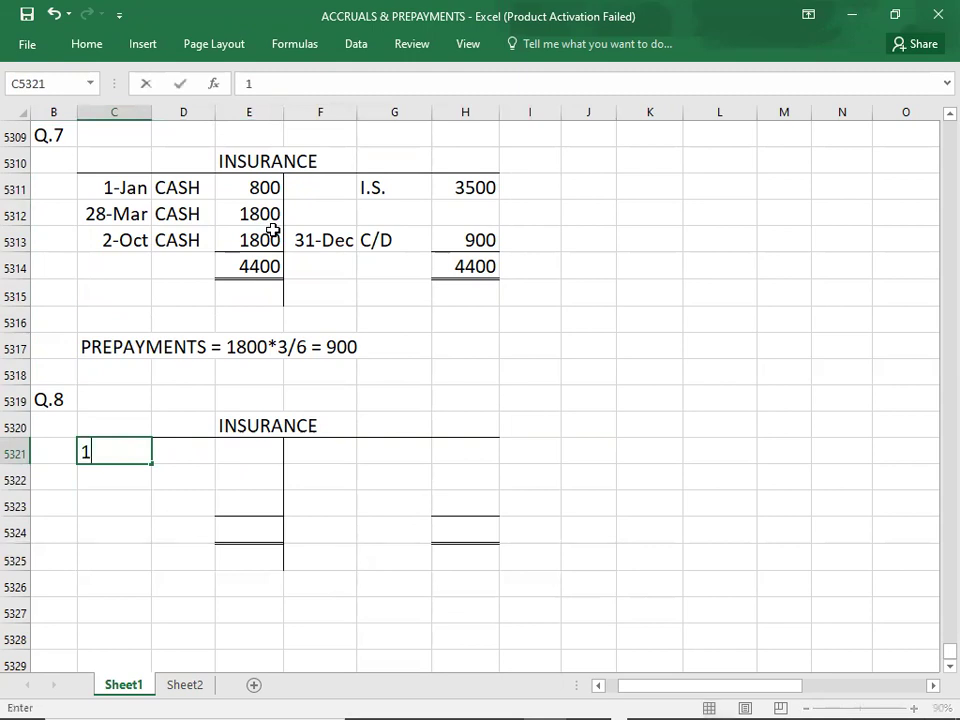
key("Tab")
type("B/D")
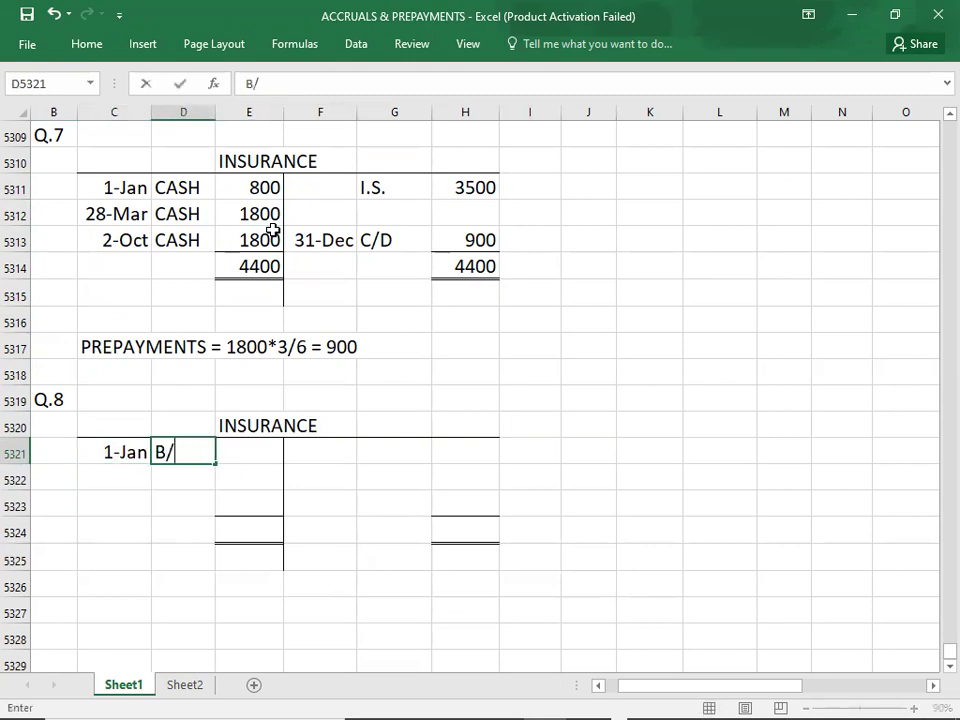
key("Tab")
type("900")
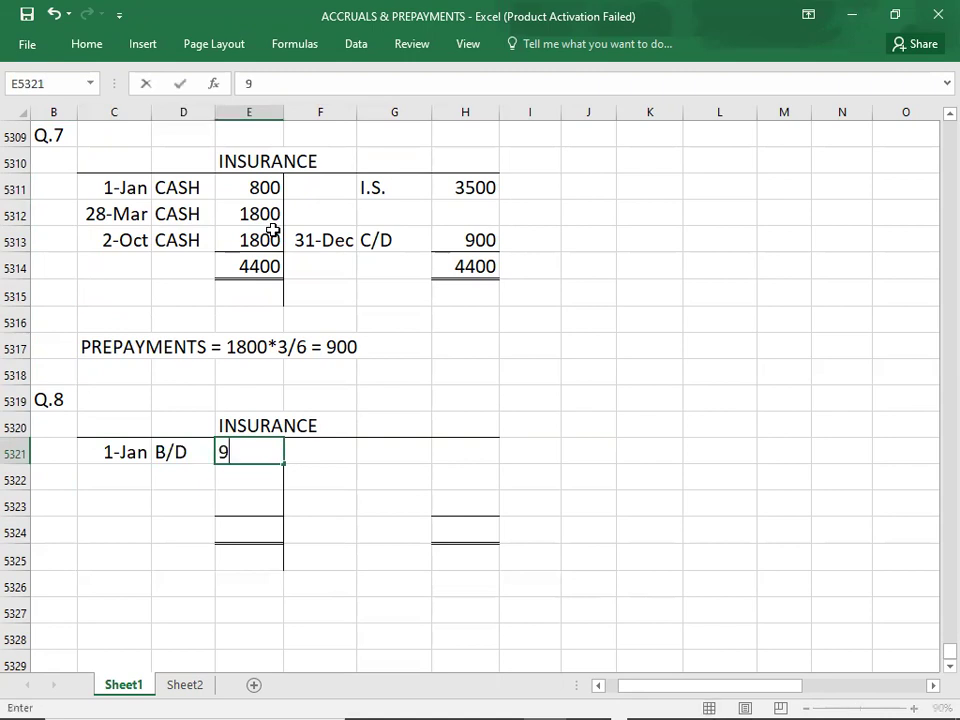
key("Return")
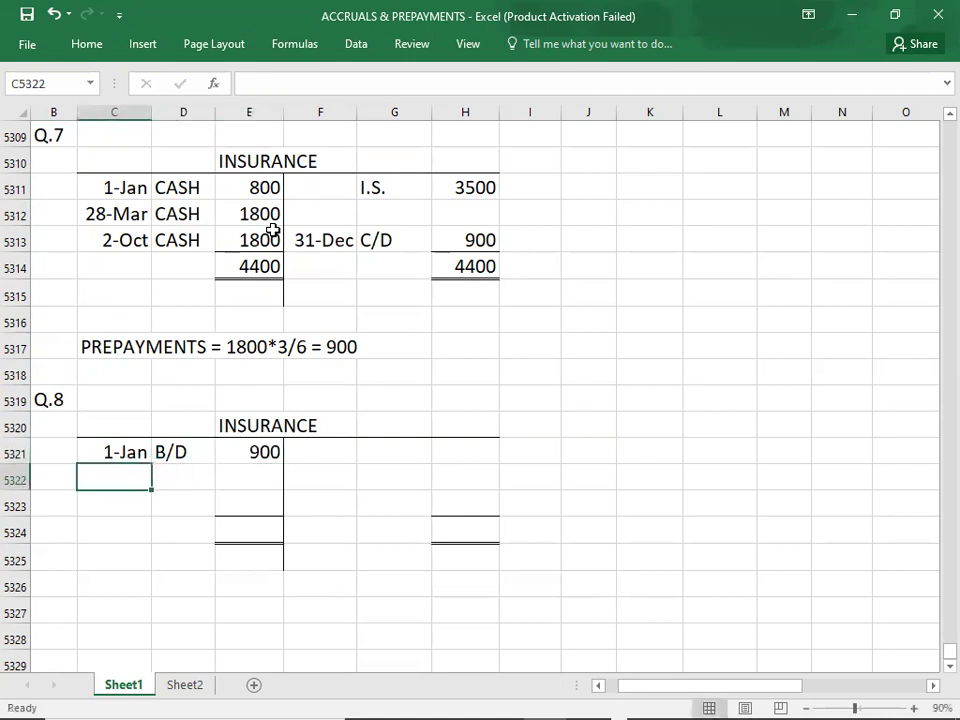
- Look up the March payment in the question PDF and enter it in the workbook's row 5322 as 28-Mar, CASH, 1800
key("alt+Tab")
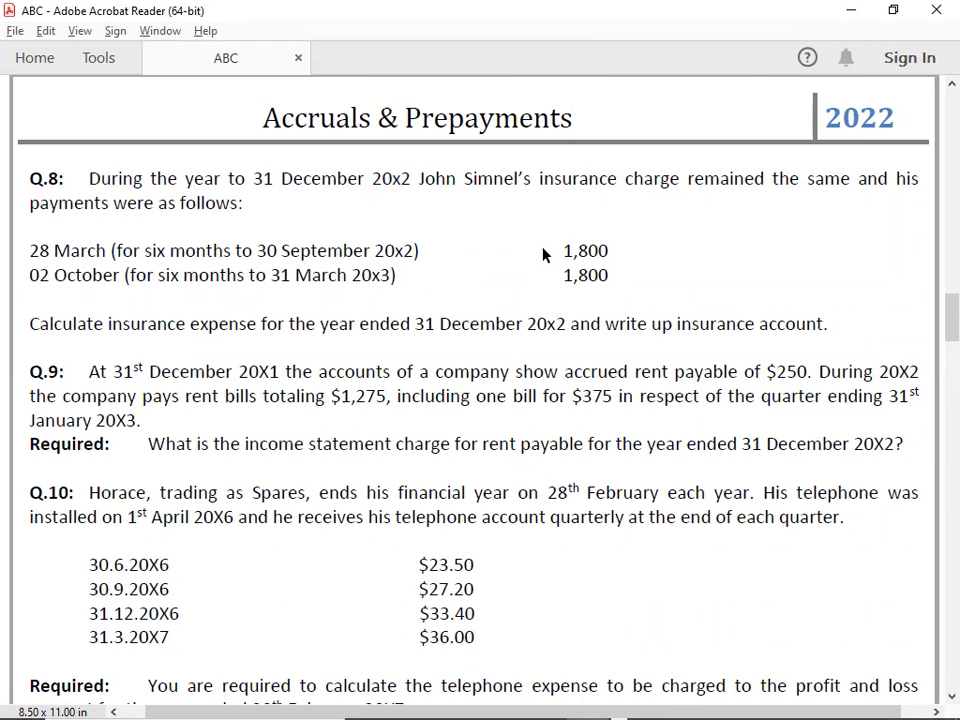
key("alt+Tab")
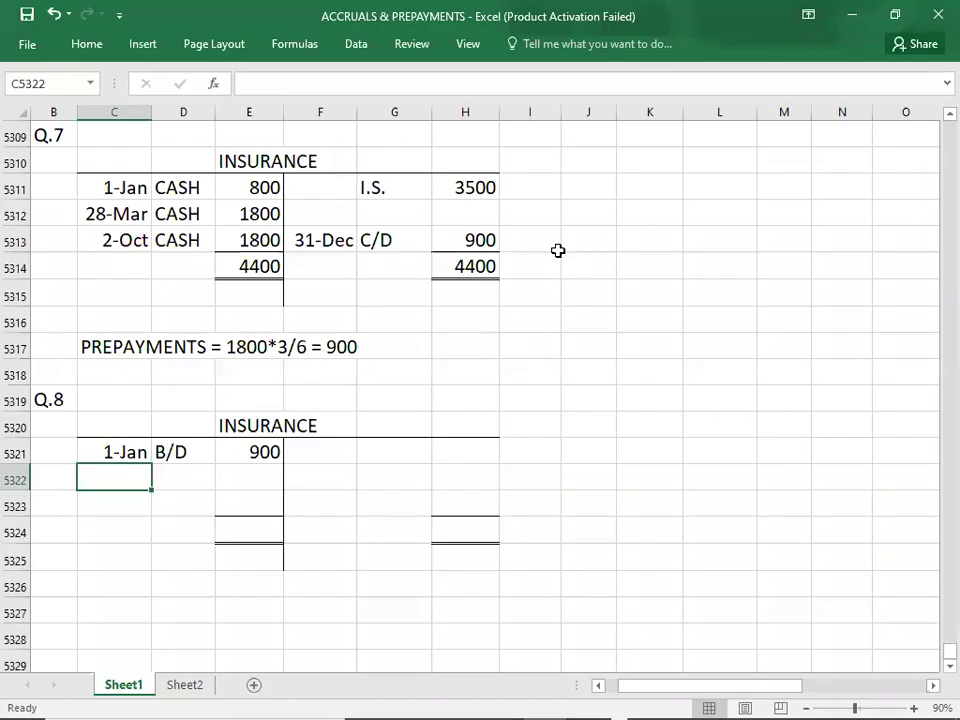
type("3/28")
key("Tab")
type("CASH")
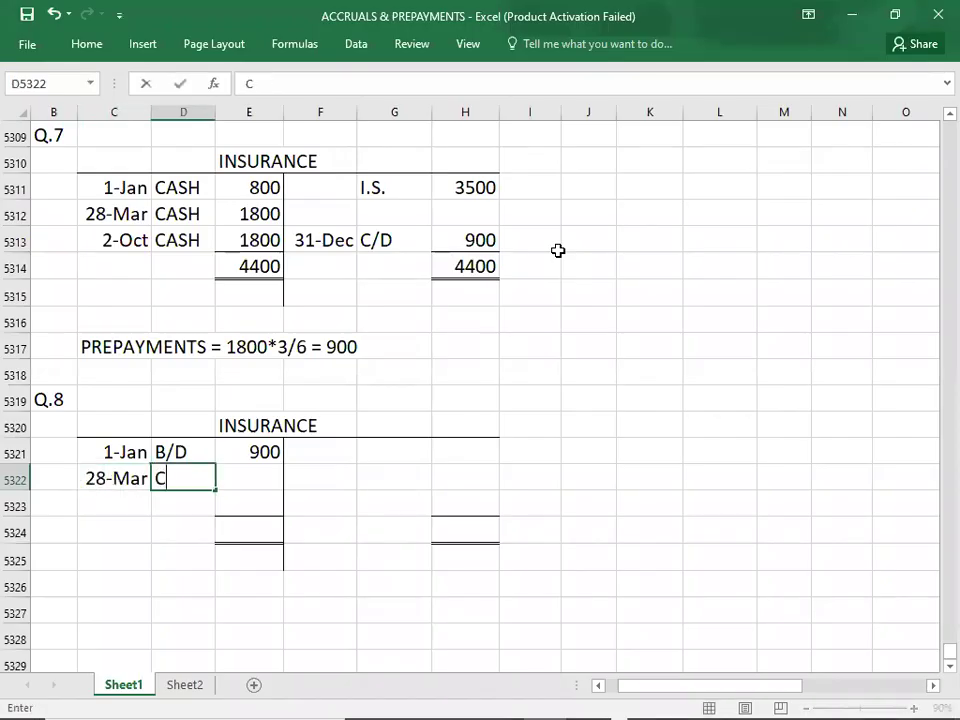
key("Tab")
type("1800")
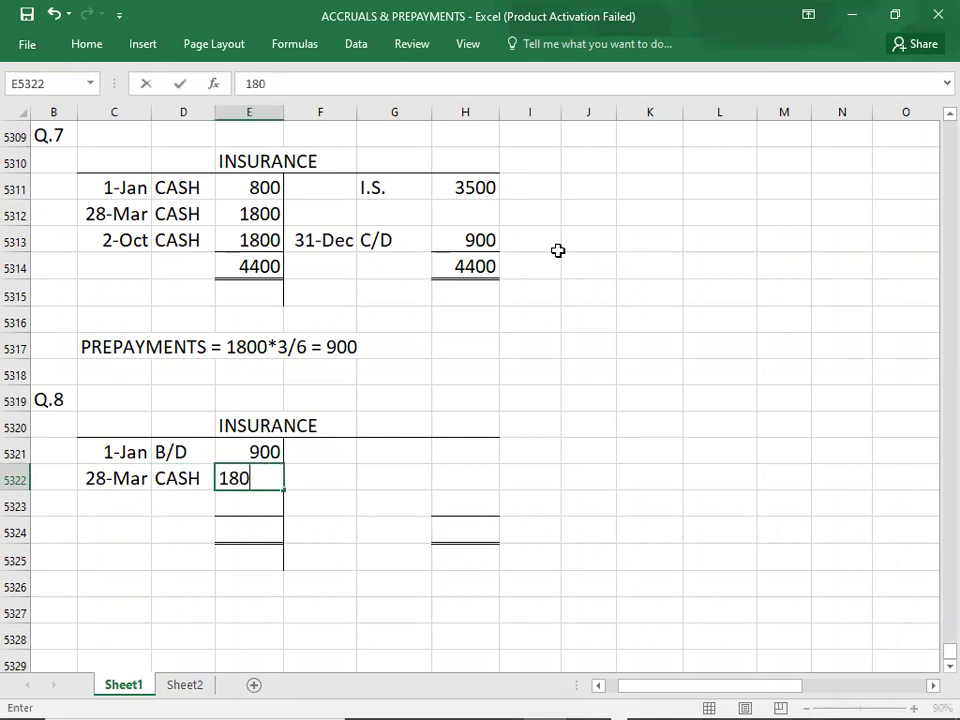
key("Return")
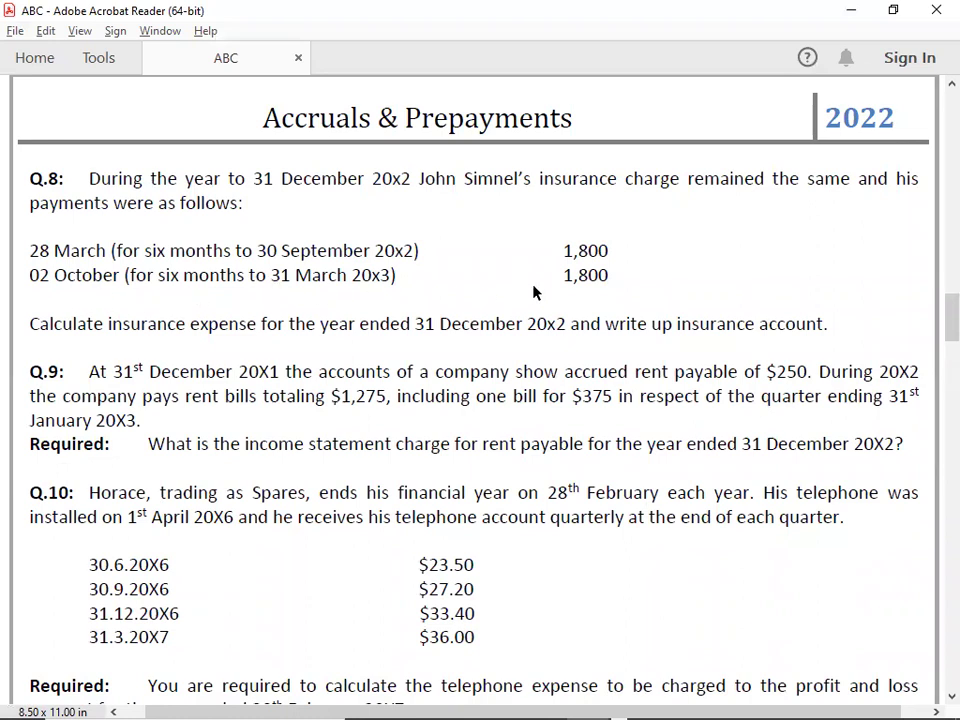
- Return to the workbook and enter the October payment in row 5323's debit side as 2-Oct, CASH, 1800
key("alt+Tab")
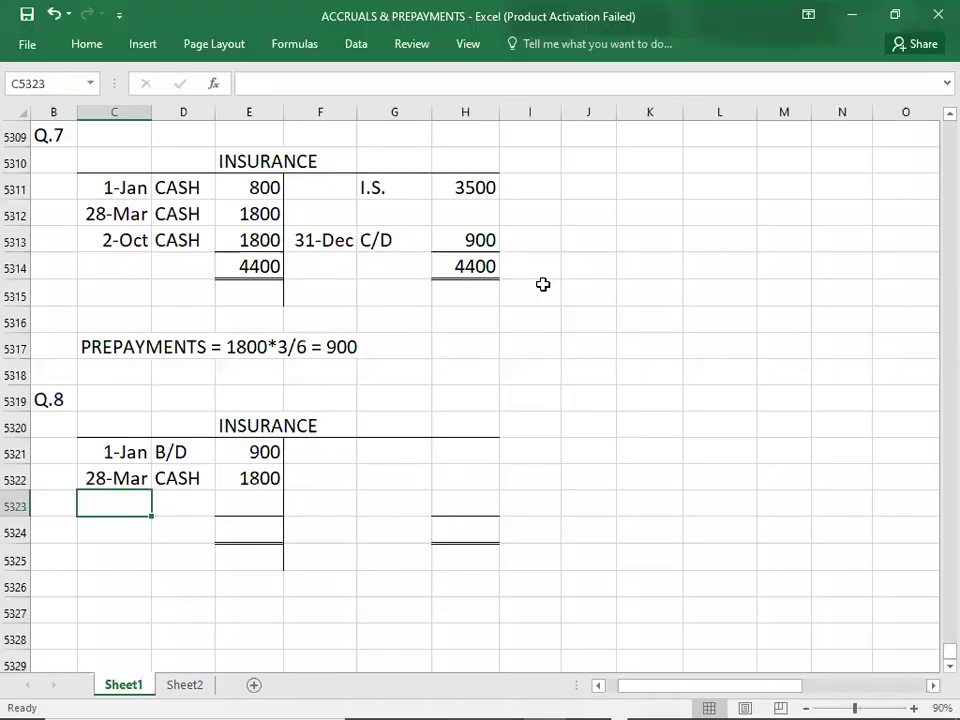
type("10/2")
key("Tab")
type("CASH")
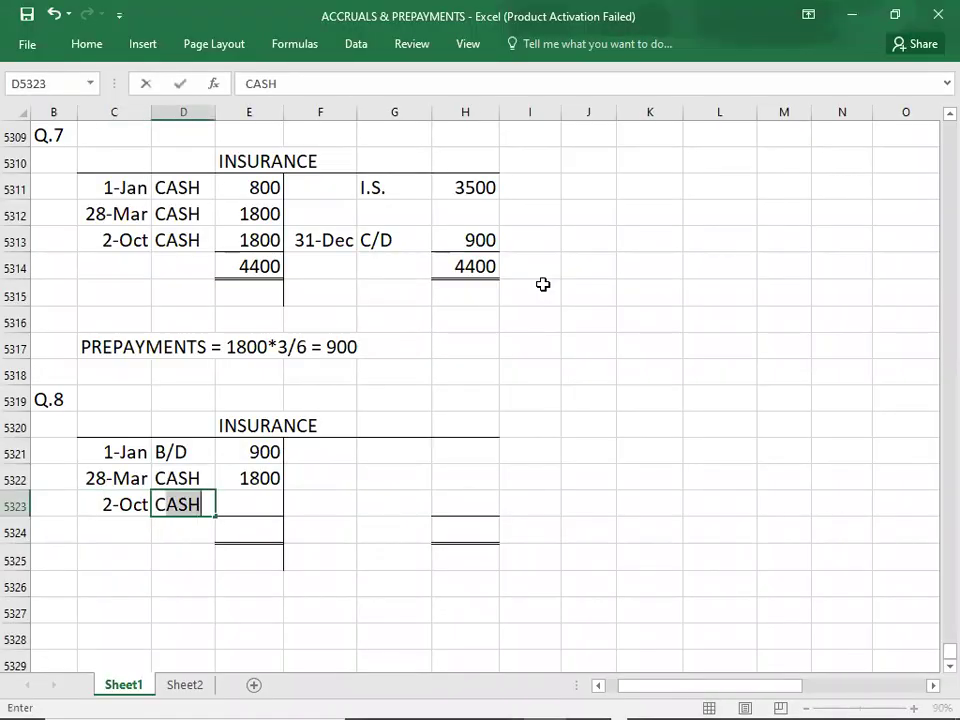
key("Tab")
type("1800")
key("Return")
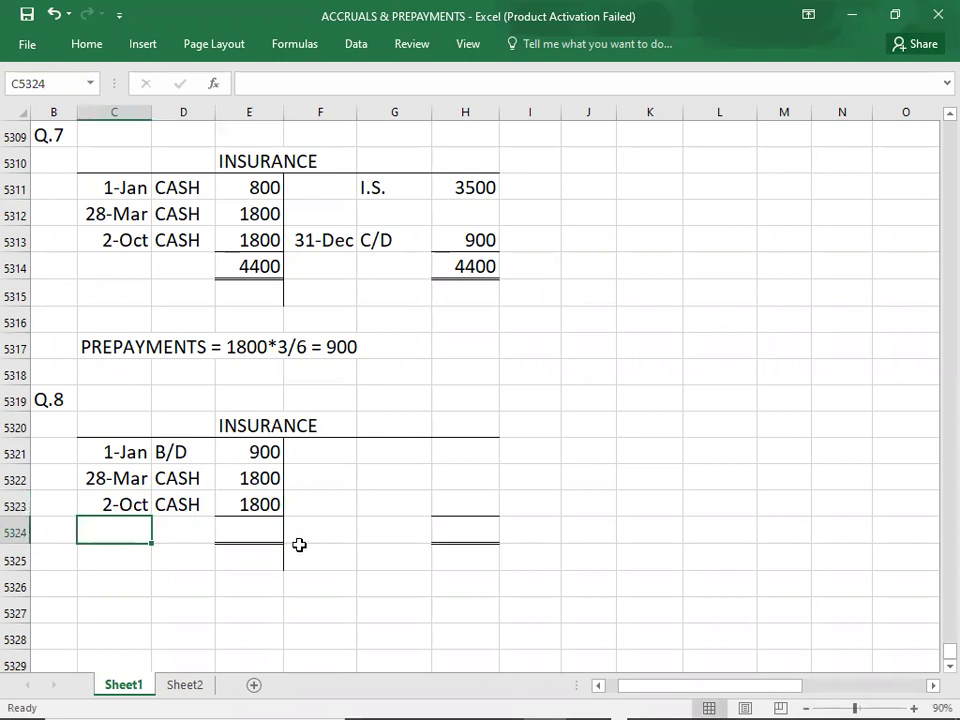
- Check the October payment's period in the PDF, and write the working PREPAYMENTS = 1800*3/6 = 900 in the workbook's C5327
key("alt+Tab")
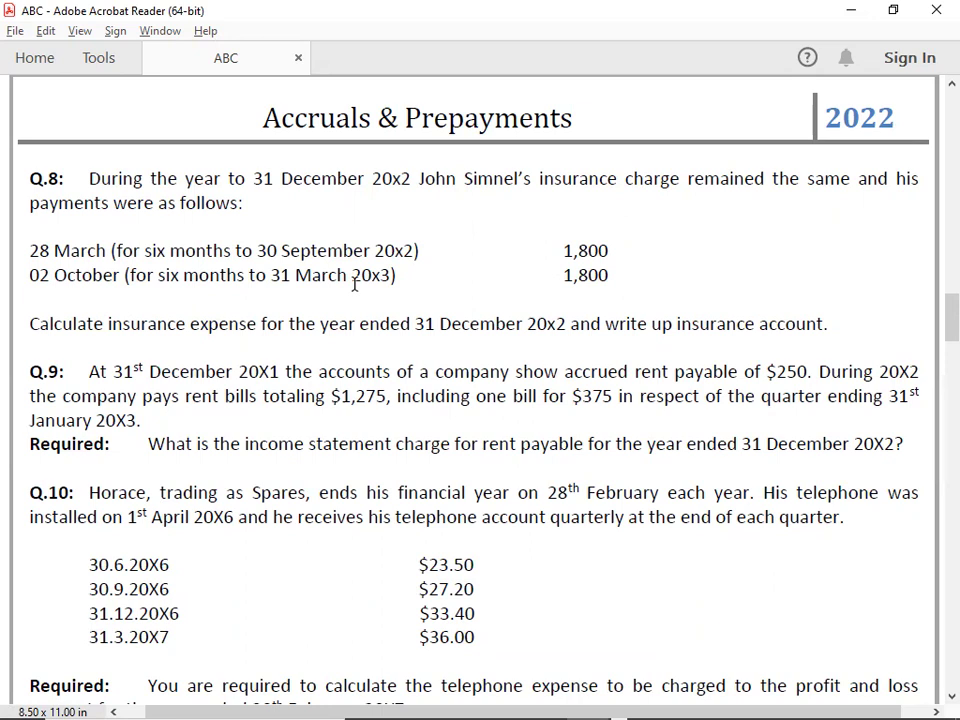
key("alt+Tab")
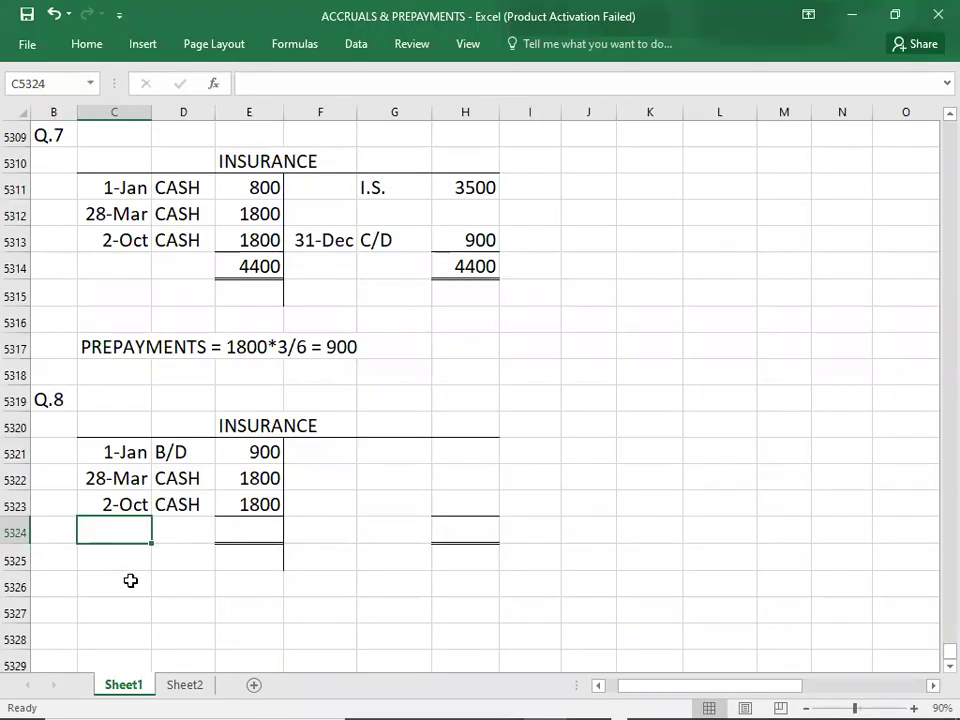
left_click(109, 621)
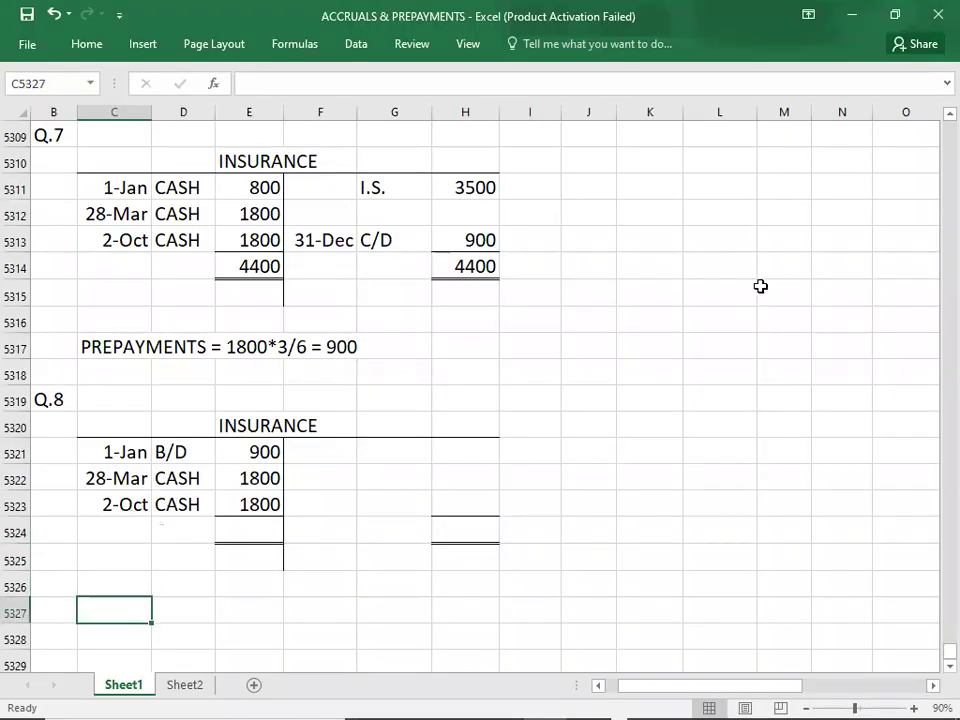
type("PE")
key("BackSpace")
type("RP")
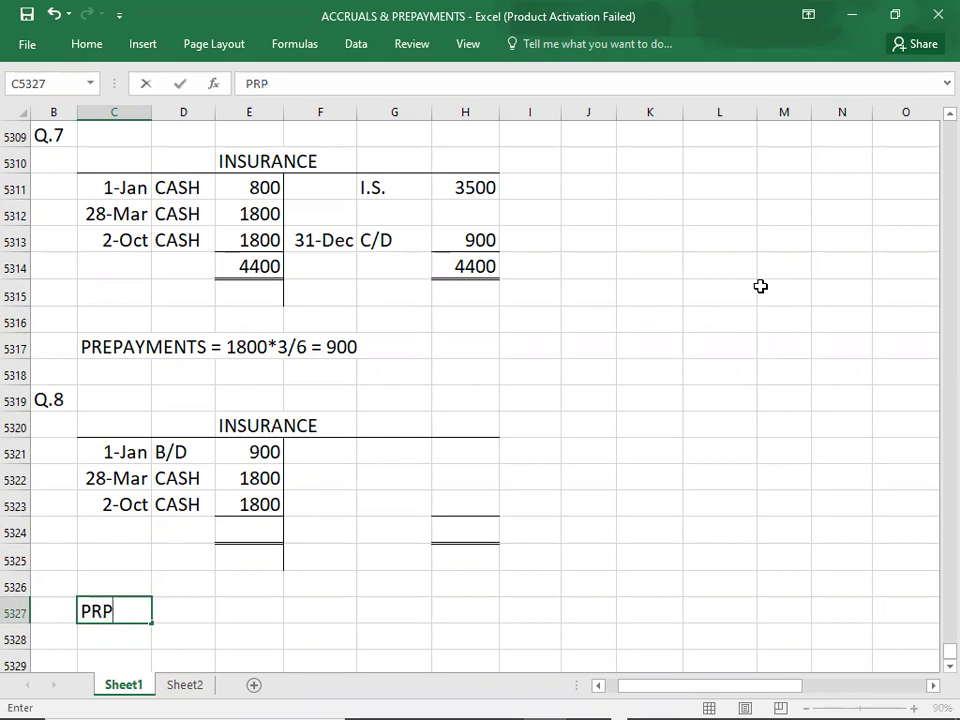
key("BackSpace")
type("EPAYEMENTS")
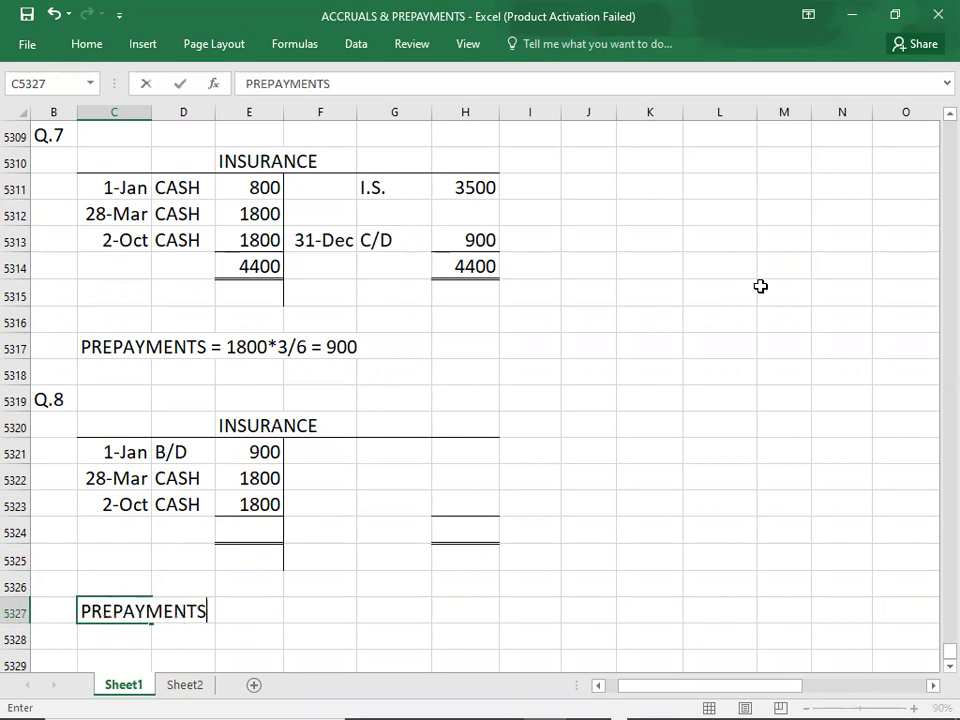
type(" = 1800*3")
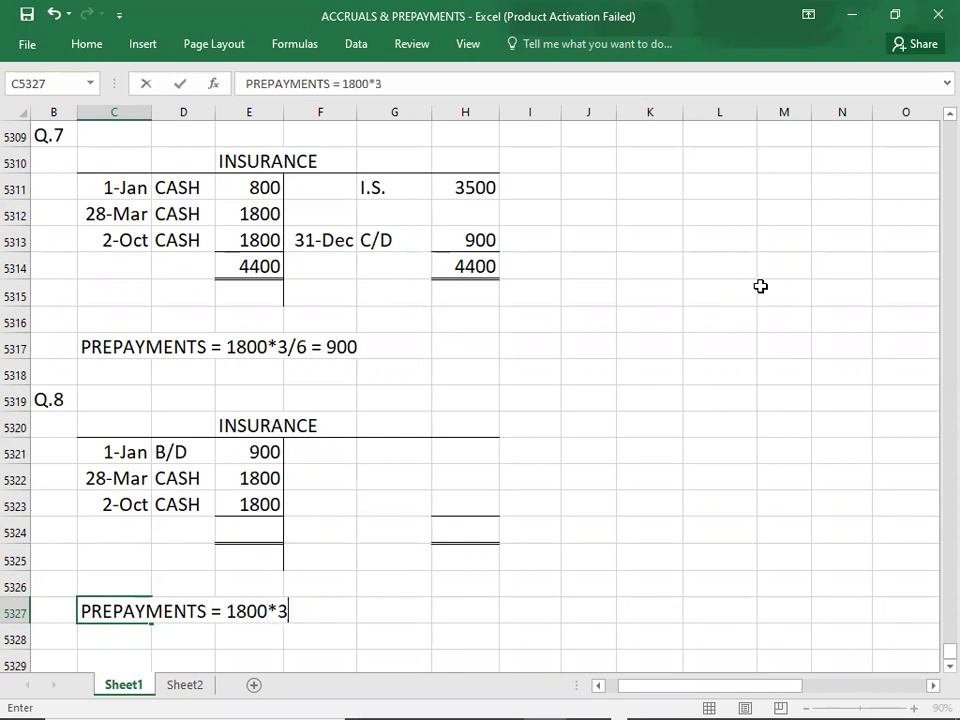
type("/6 = 900")
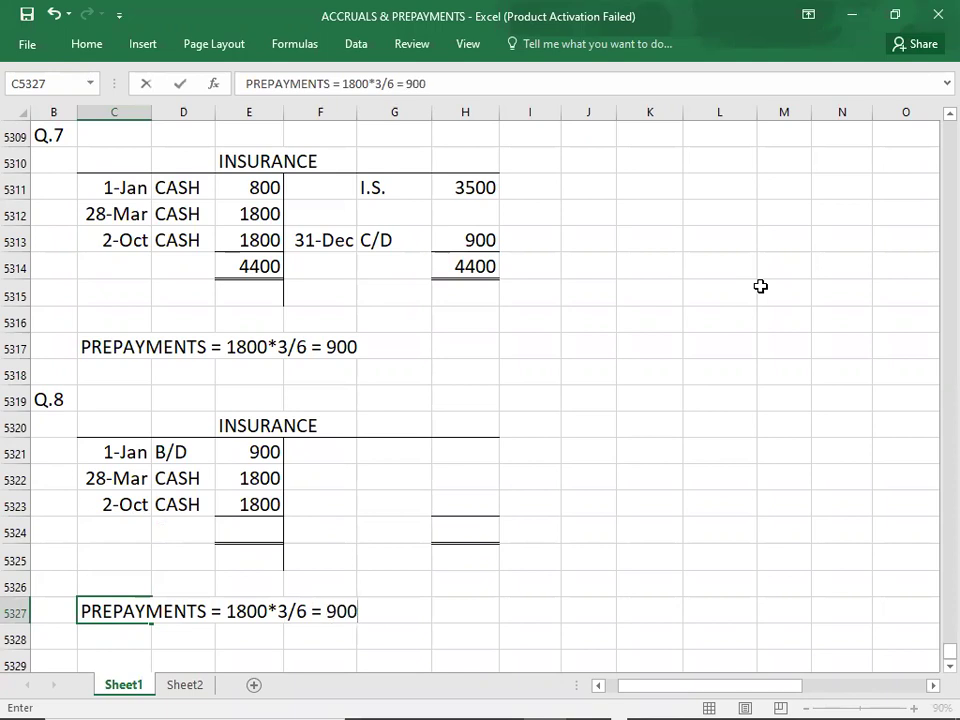
key("Return")
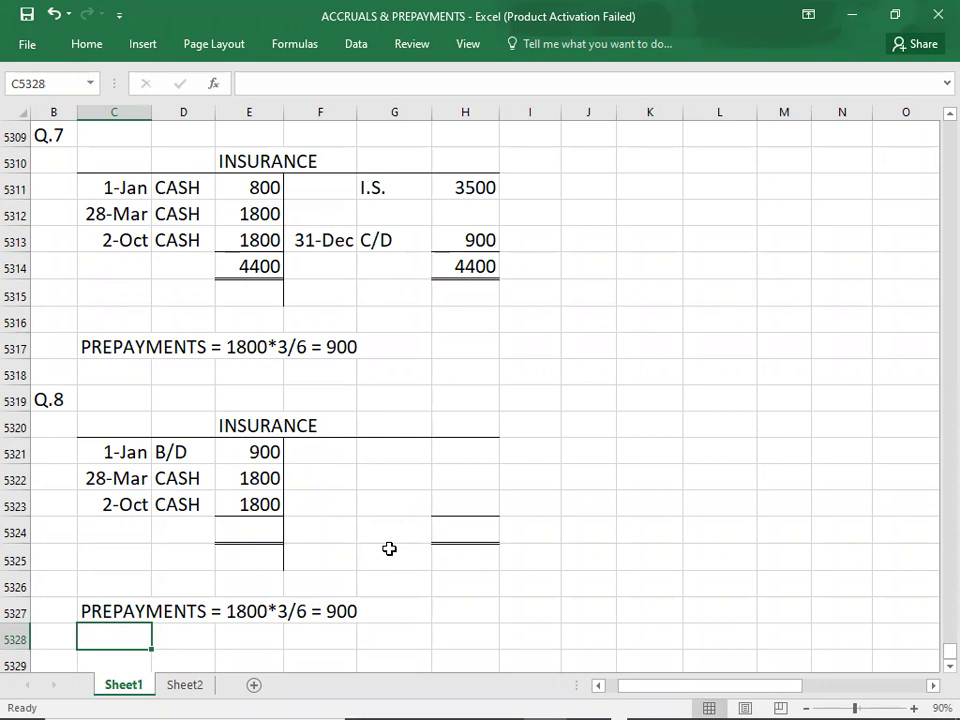
- Enter the closing prepayment in row 5323's credit side as 31-Dec, C/D, 900
left_click(381, 507)
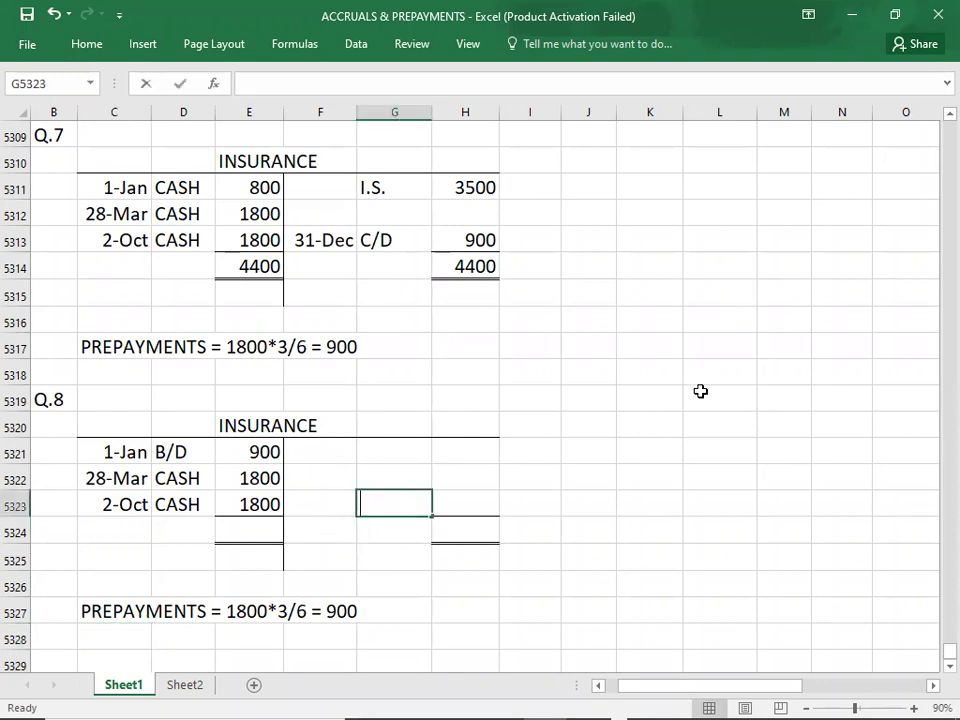
type("C/D")
key("Tab")
type("900")
key("Left")
key("Left")
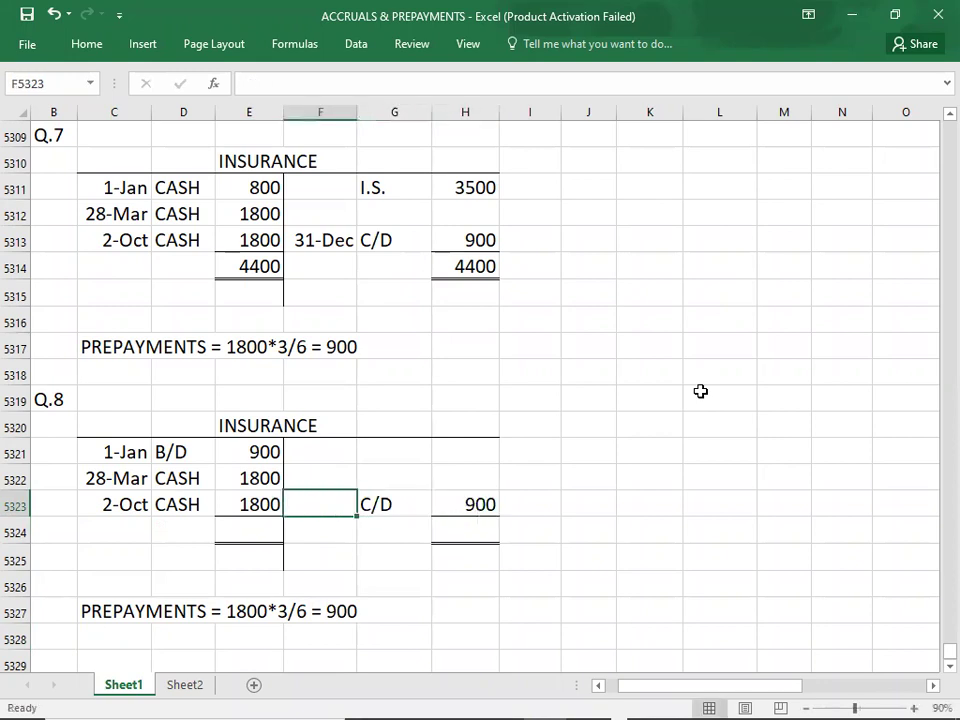
type("12/31")
key("Tab")
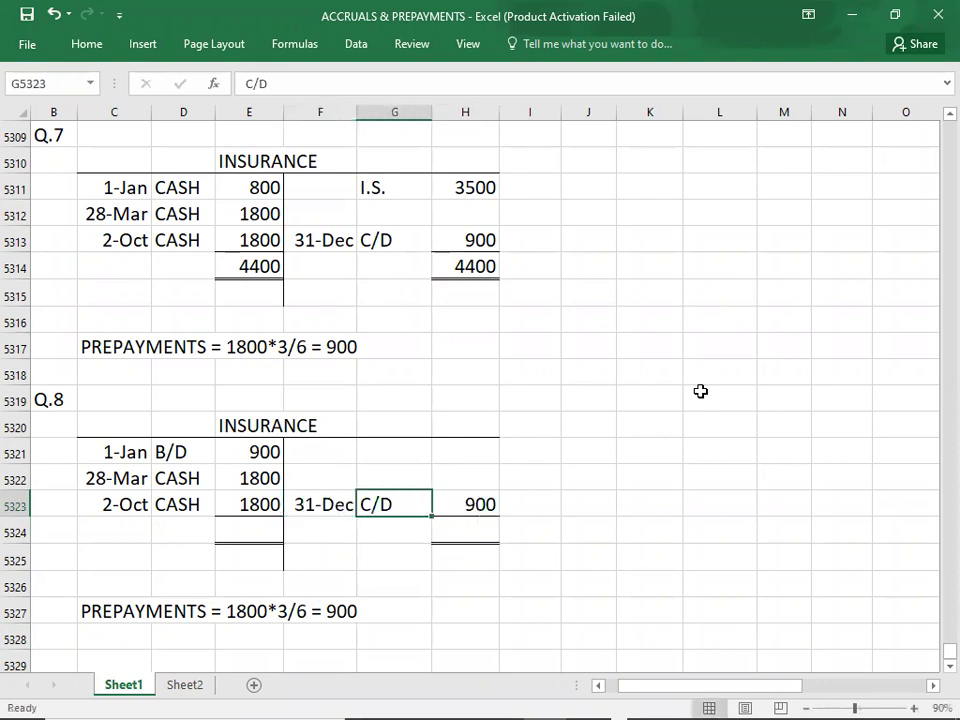
- Sum the debit entries E5321:E5323 and enter 4500 as the account total in both E5324 and H5324
key("Left")
key("Left")
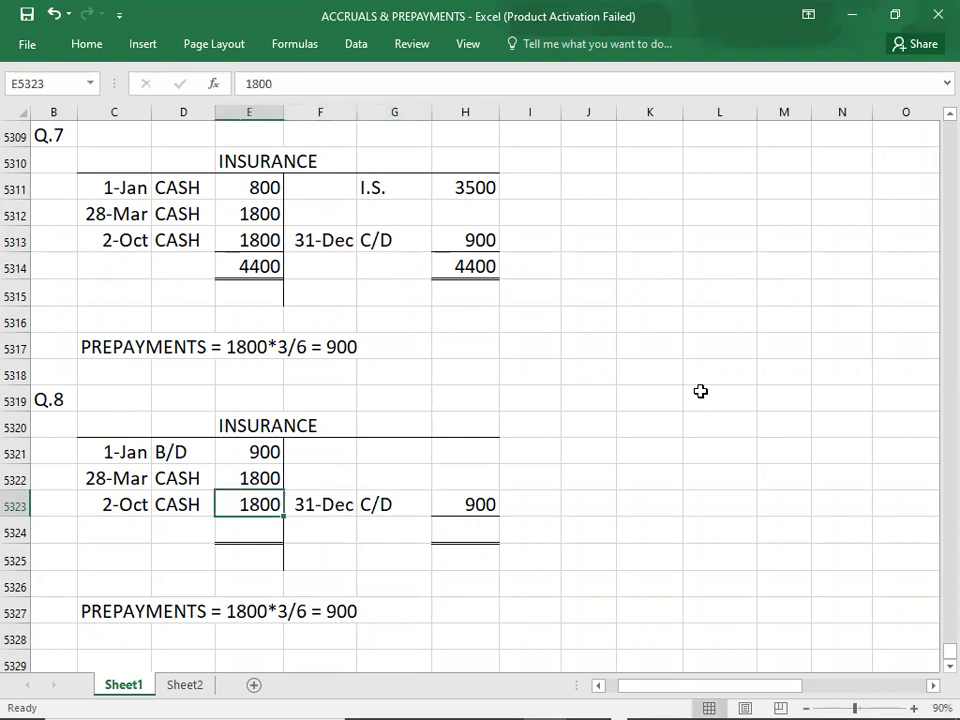
key("Up")
key("Up")
key("shift+Down")
key("shift+Down")
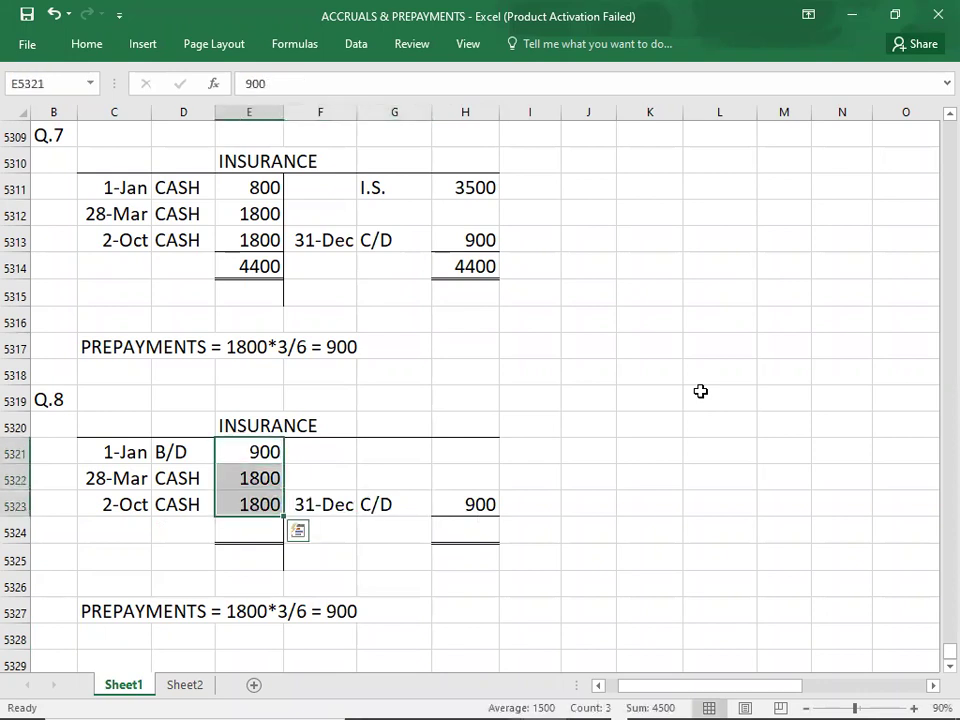
key("Down")
key("Down")
key("Down")
type("4500")
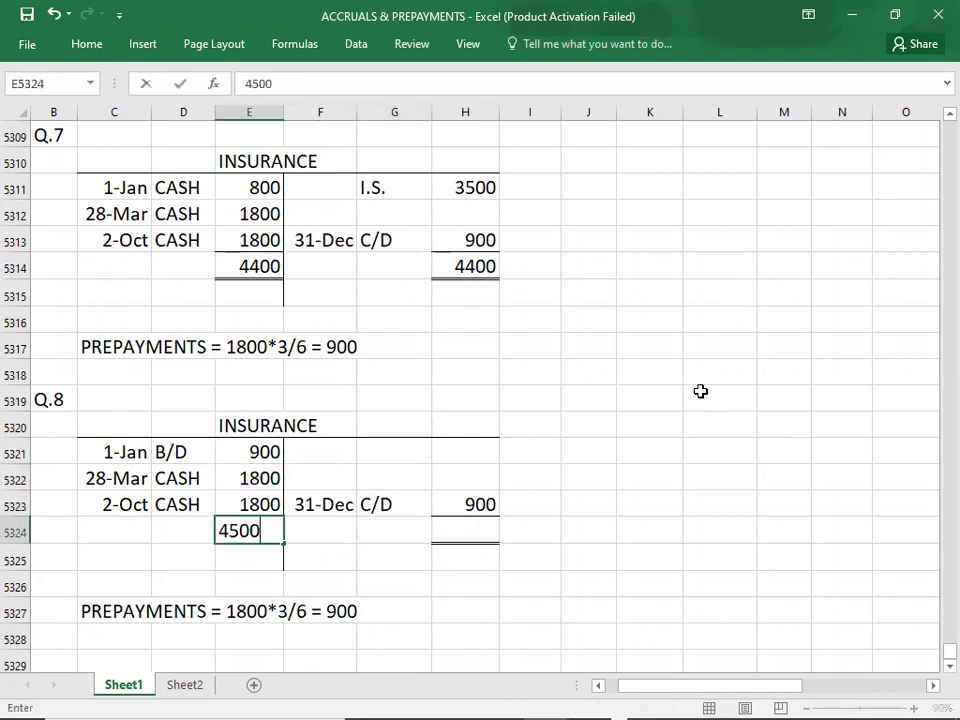
key("Tab")
key("Tab")
key("Tab")
type("4500")
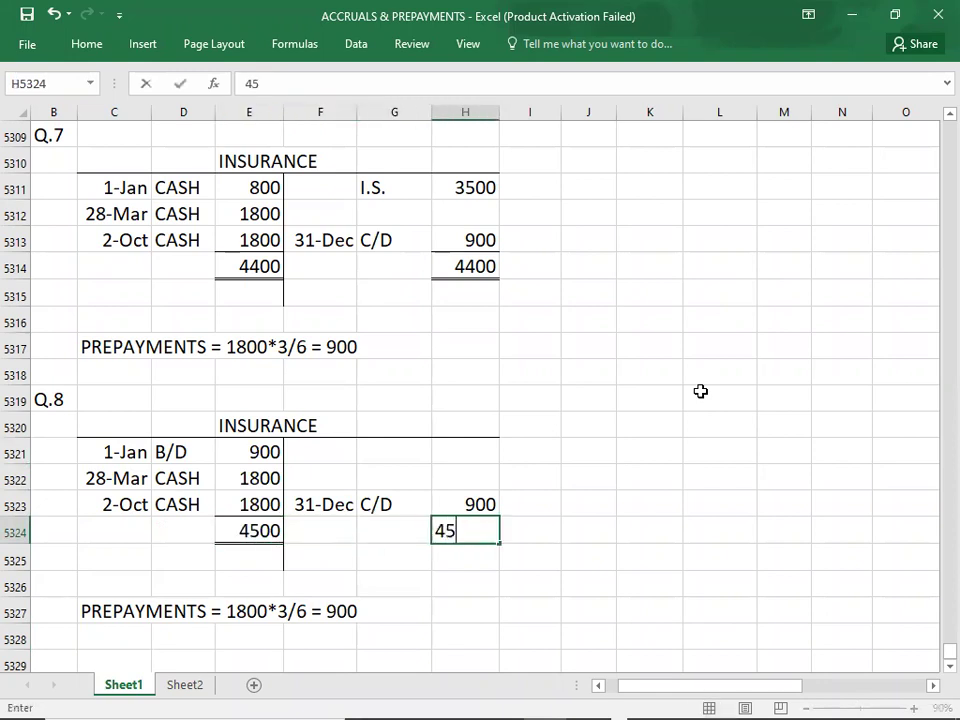
- Enter the insurance expense in row 5321's credit side as I.S. in G5321 and 3600 in H5321
key("Up")
key("Up")
key("Up")
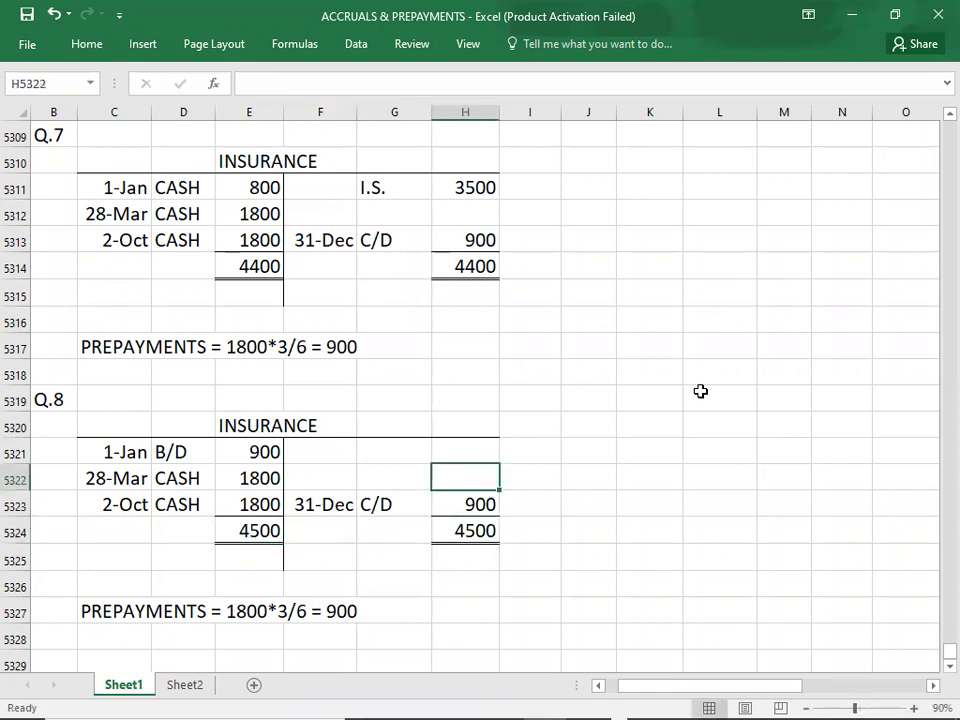
type("3600")
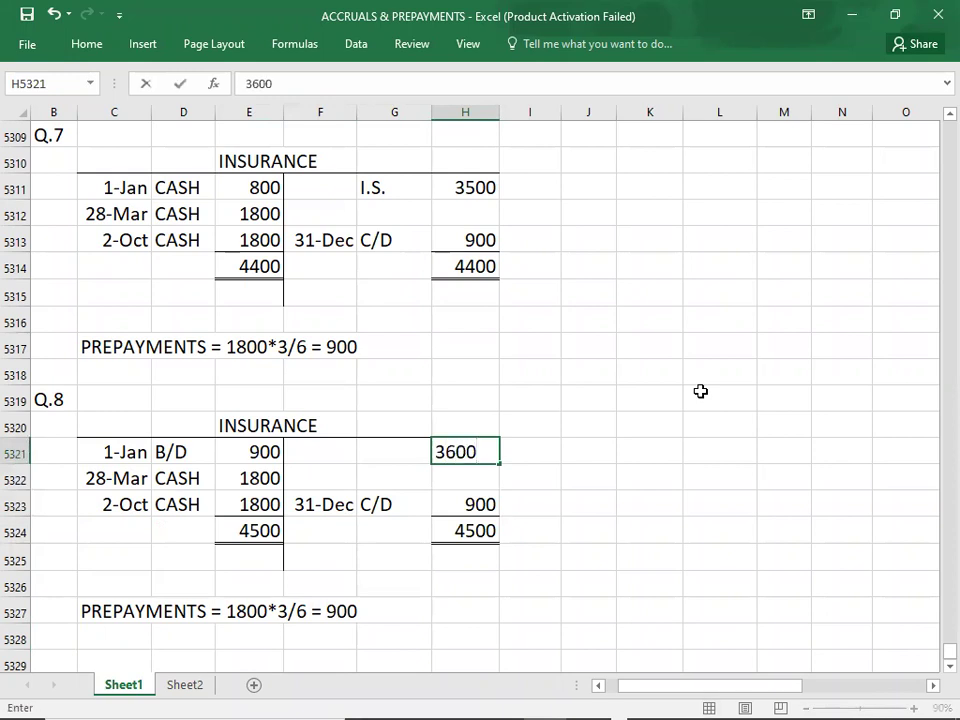
key("Left")
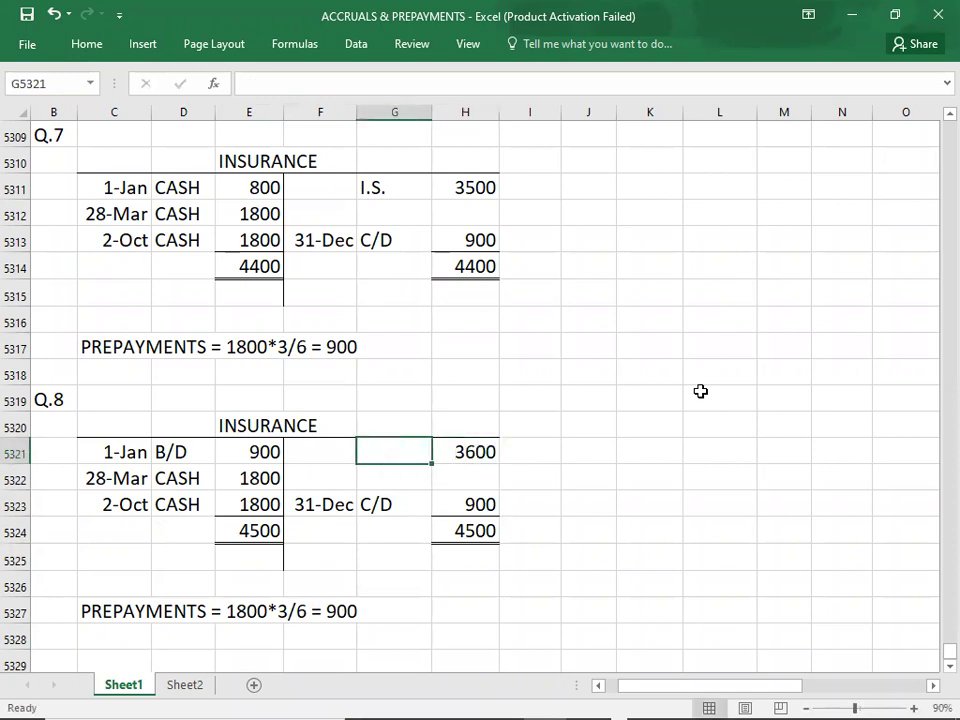
type("I.S.")
key("Down")
key("Down")
key("Down")
key("Down")
key("Down")
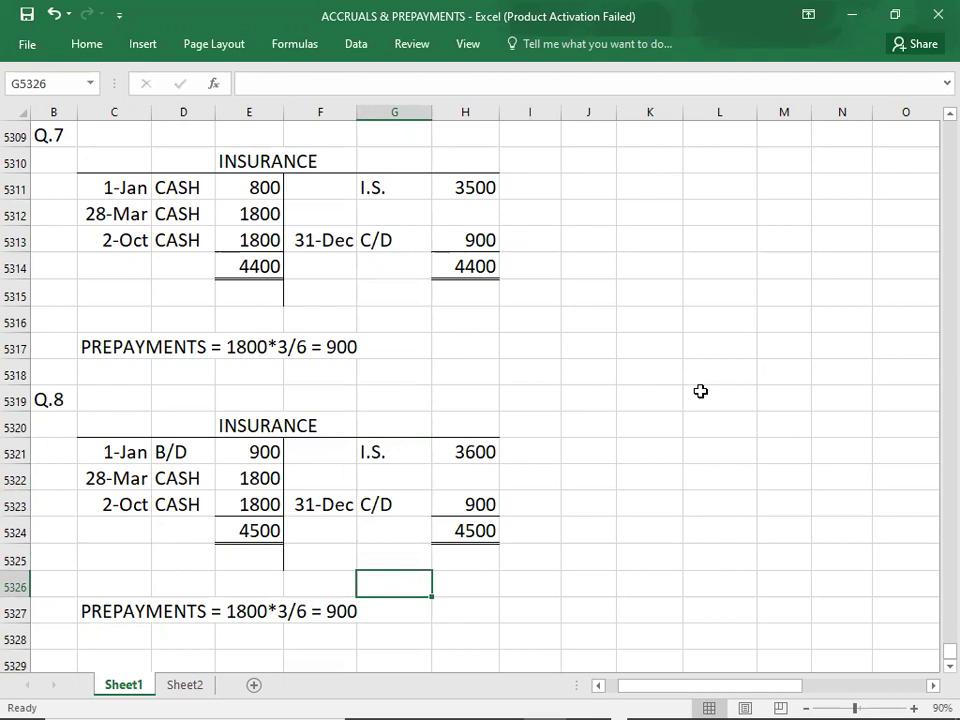
left_click(470, 502)
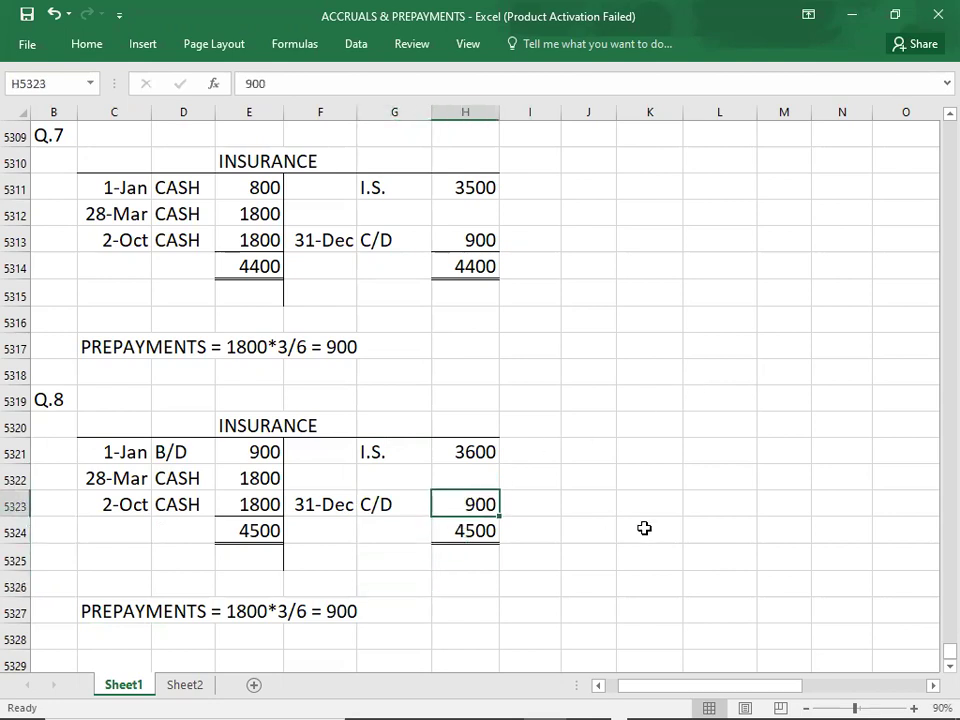